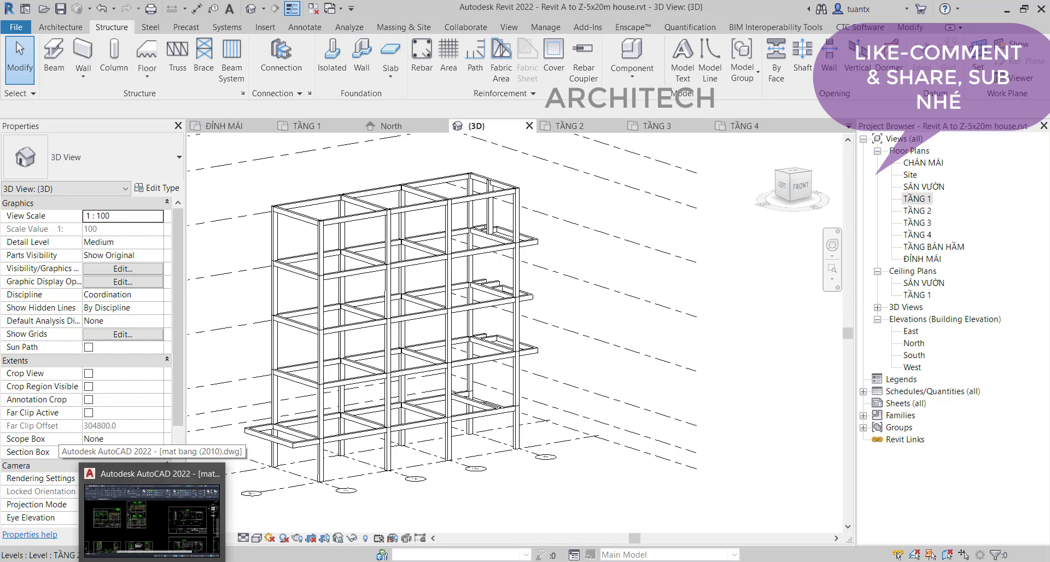
Step: Switch to AutoCAD and look over the house's plan and section sheets in mat bang (2010).dwg
left_click(159, 509)
scroll(489, 342, "down", 5)
mouse_move(497, 364)
middle_mouse_down()
mouse_move(421, 335)
mouse_move(346, 363)
mouse_move(521, 303)
middle_mouse_up()
scroll(602, 404, "up", 5)
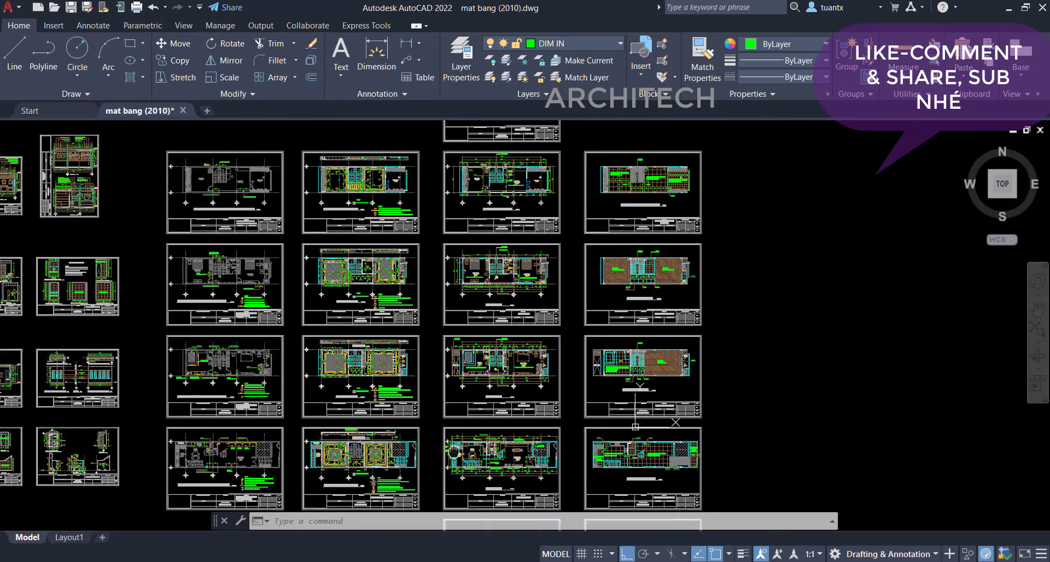
scroll(472, 324, "down", 3)
scroll(417, 308, "up", 1)
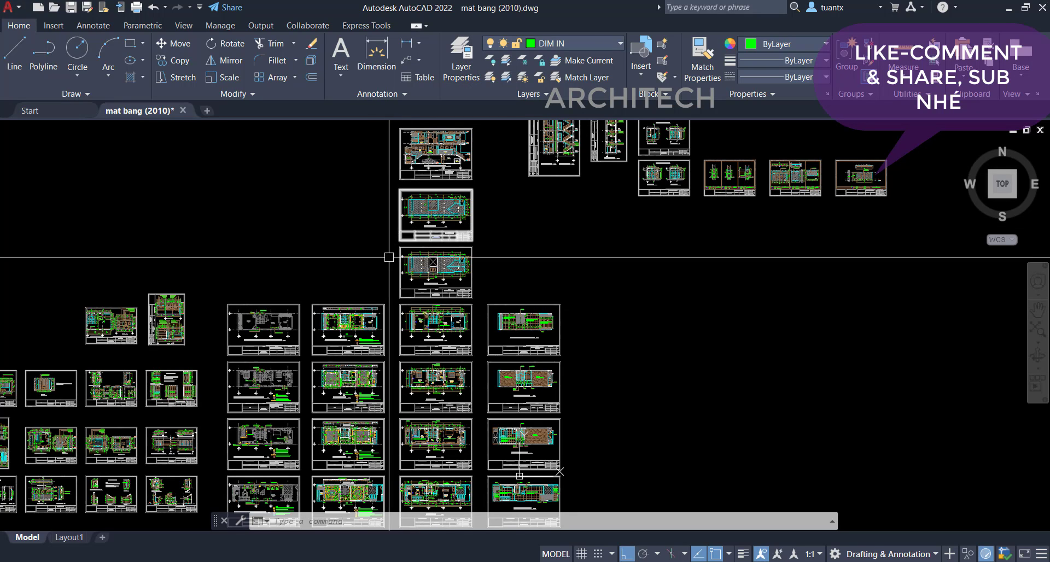
middle_click_drag(387, 257, 375, 288)
scroll(426, 190, "up", 5)
mouse_move(426, 190)
middle_mouse_down()
mouse_move(393, 320)
mouse_move(411, 264)
middle_mouse_up()
scroll(409, 268, "down", 5)
scroll(411, 264, "up", 6)
scroll(411, 274, "down", 8)
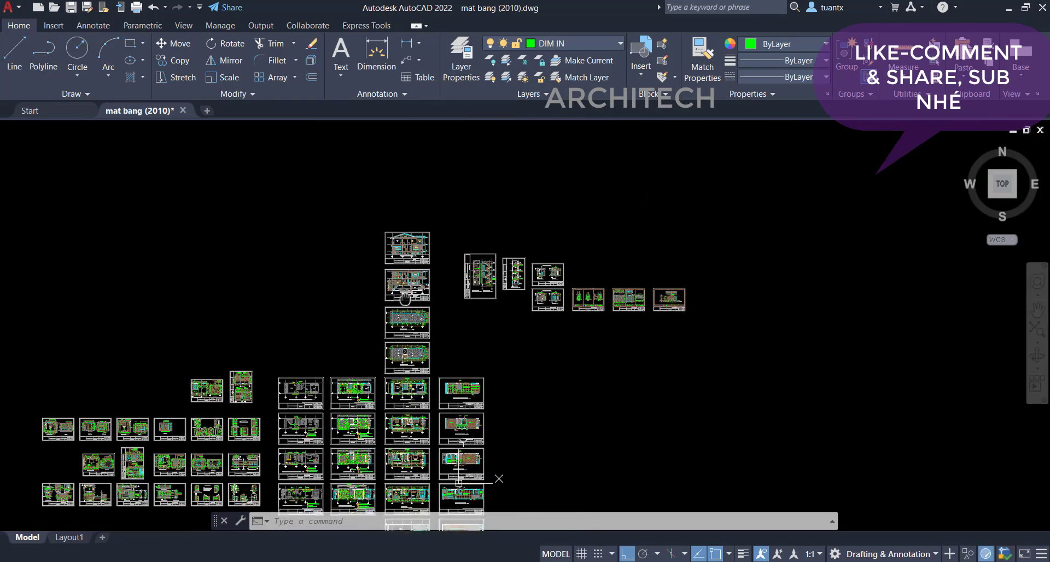
Step: Examine the section sheet of the basement, ground floor and second floor, including its level marks
mouse_move(407, 426)
middle_mouse_down()
mouse_move(404, 361)
mouse_move(393, 473)
middle_mouse_up()
scroll(405, 372, "up", 2)
scroll(396, 389, "up", 4)
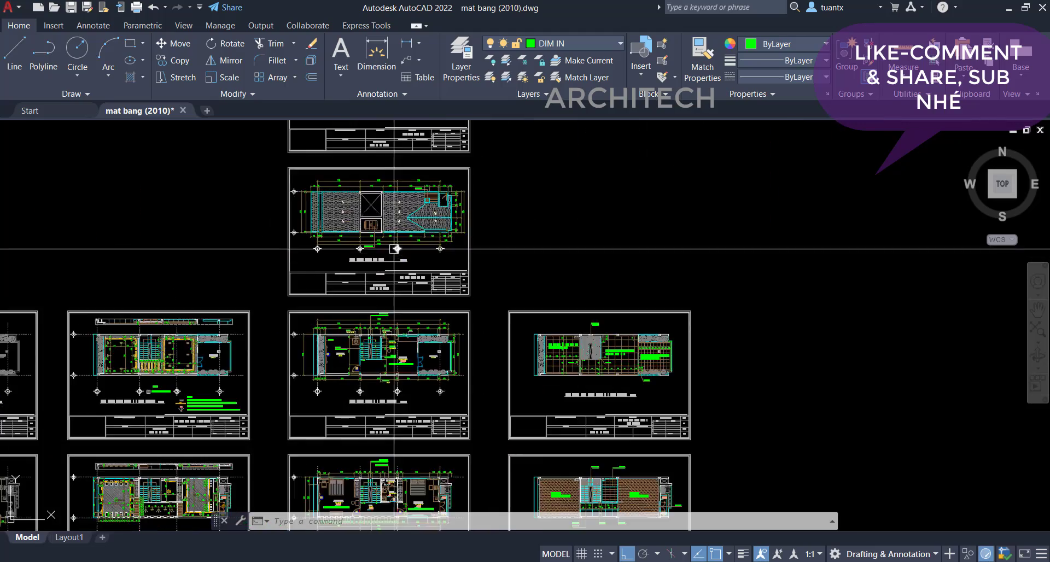
middle_click_drag(396, 248, 394, 448)
scroll(405, 318, "down", 2)
middle_click_drag(398, 316, 385, 399)
scroll(372, 287, "up", 4)
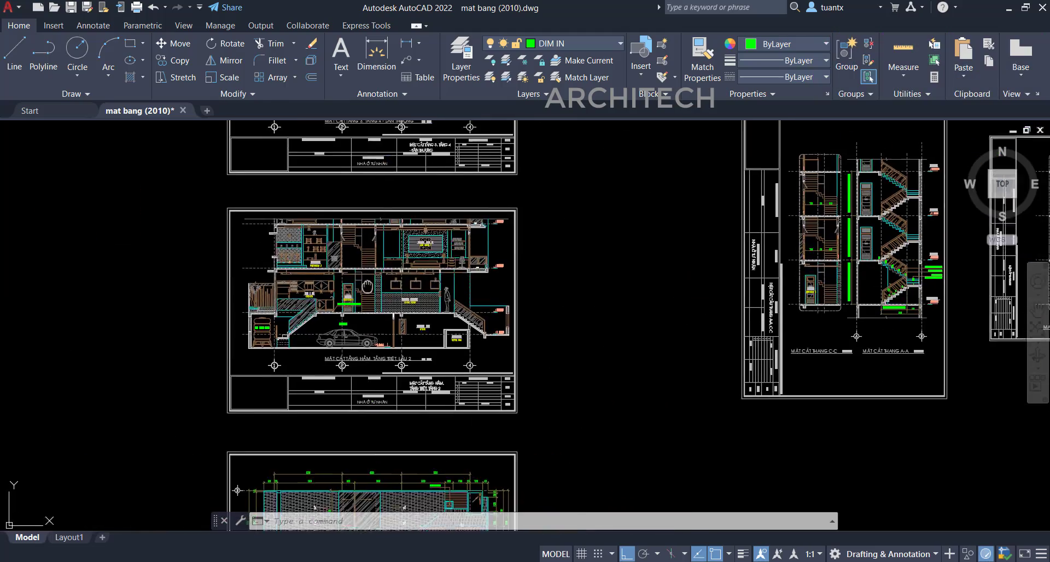
middle_click_drag(372, 286, 368, 374)
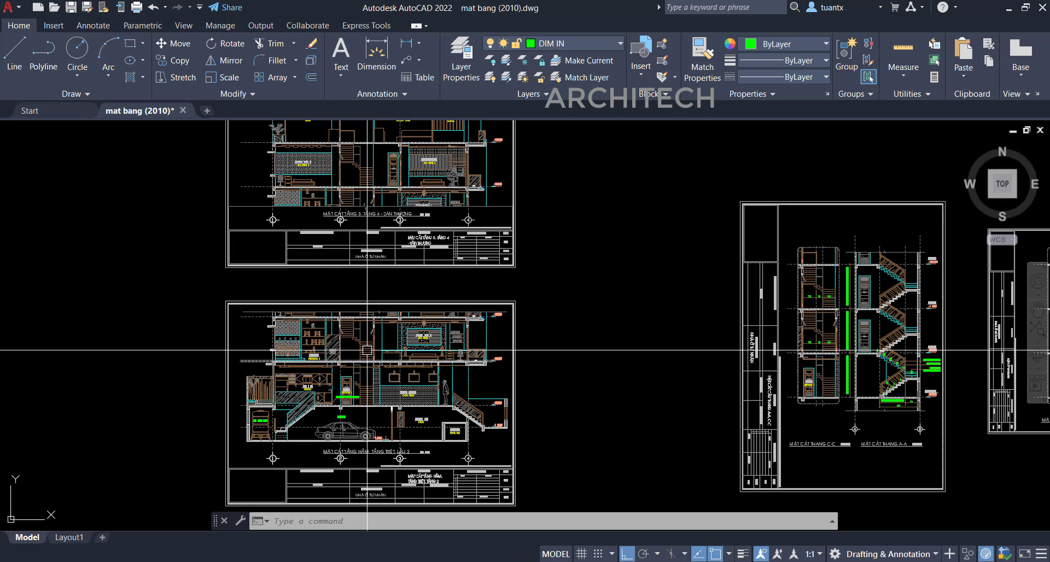
mouse_move(396, 309)
middle_mouse_down()
mouse_move(391, 346)
mouse_move(392, 329)
middle_mouse_up()
mouse_move(423, 406)
middle_mouse_down()
mouse_move(415, 345)
mouse_move(515, 363)
middle_mouse_up()
scroll(391, 367, "up", 4)
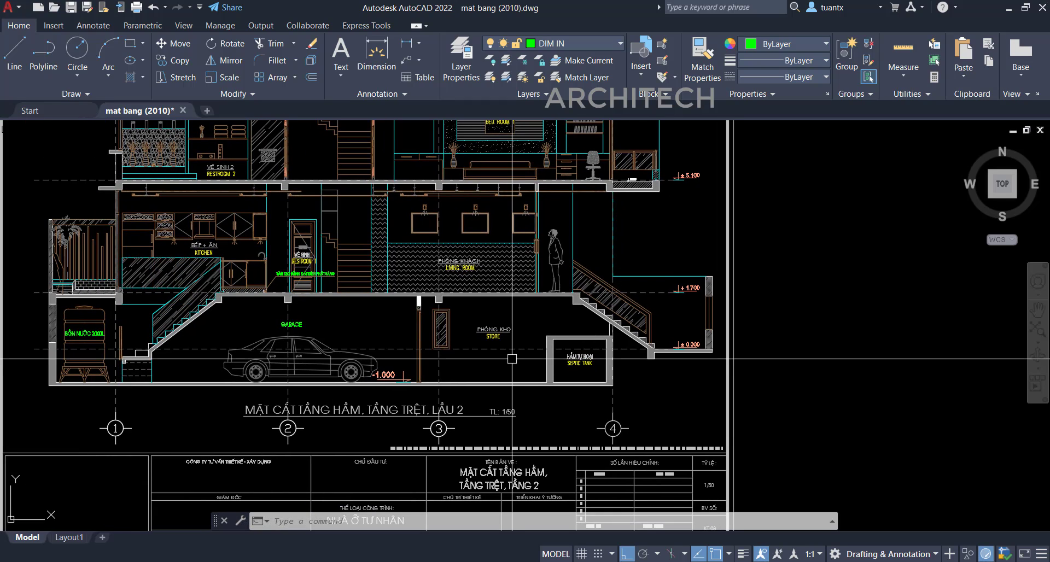
Step: Examine the upper-floor and roof section sheet together with the basement and ground-floor section below it
scroll(511, 367, "down", 5)
scroll(517, 374, "down", 3)
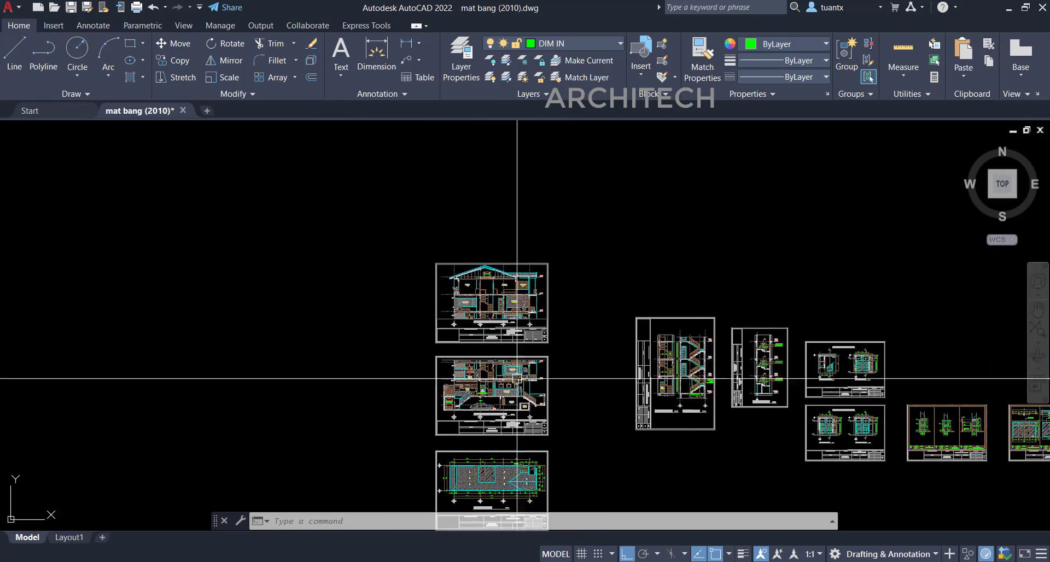
scroll(481, 380, "up", 5)
scroll(479, 381, "down", 2)
middle_click_drag(479, 382, 477, 413)
middle_click_drag(431, 328, 448, 427)
scroll(486, 202, "up", 6)
middle_click_drag(323, 297, 411, 243)
scroll(542, 289, "down", 2)
mouse_move(519, 314)
middle_mouse_down()
mouse_move(478, 276)
mouse_move(479, 214)
middle_mouse_up()
scroll(476, 353, "down", 2)
mouse_move(476, 358)
middle_mouse_down()
mouse_move(469, 254)
mouse_move(453, 215)
mouse_move(461, 197)
middle_mouse_up()
scroll(462, 270, "down", 1)
scroll(480, 359, "up", 1)
scroll(481, 359, "up", 4)
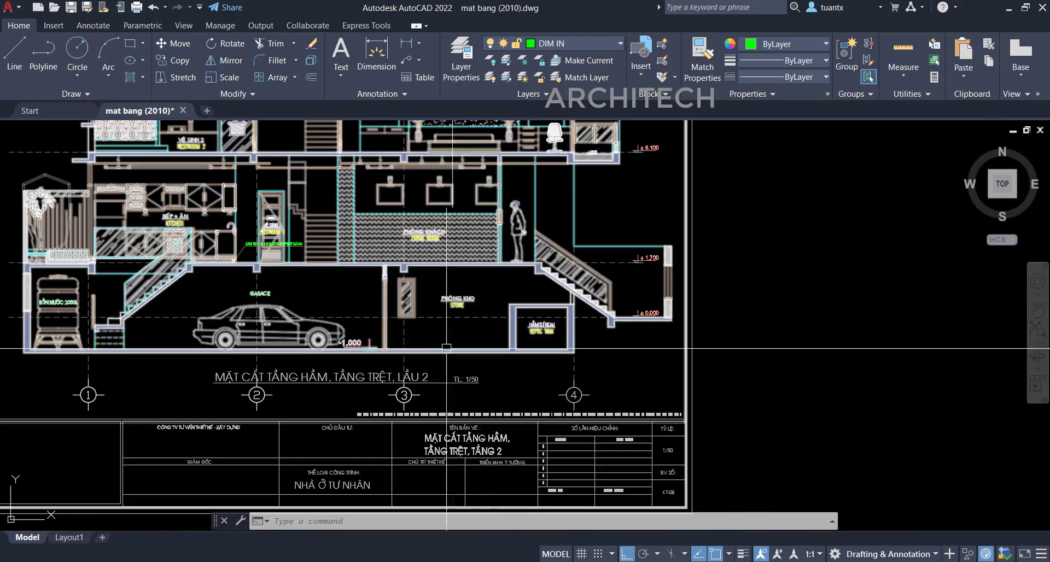
mouse_move(277, 278)
middle_mouse_down()
mouse_move(348, 360)
mouse_move(436, 312)
mouse_move(396, 298)
mouse_move(415, 221)
middle_mouse_up()
Step: Review the floor plan sheets and the group of detail sheets beside them in the drawing set
scroll(347, 360, "down", 8)
middle_click_drag(403, 354, 414, 215)
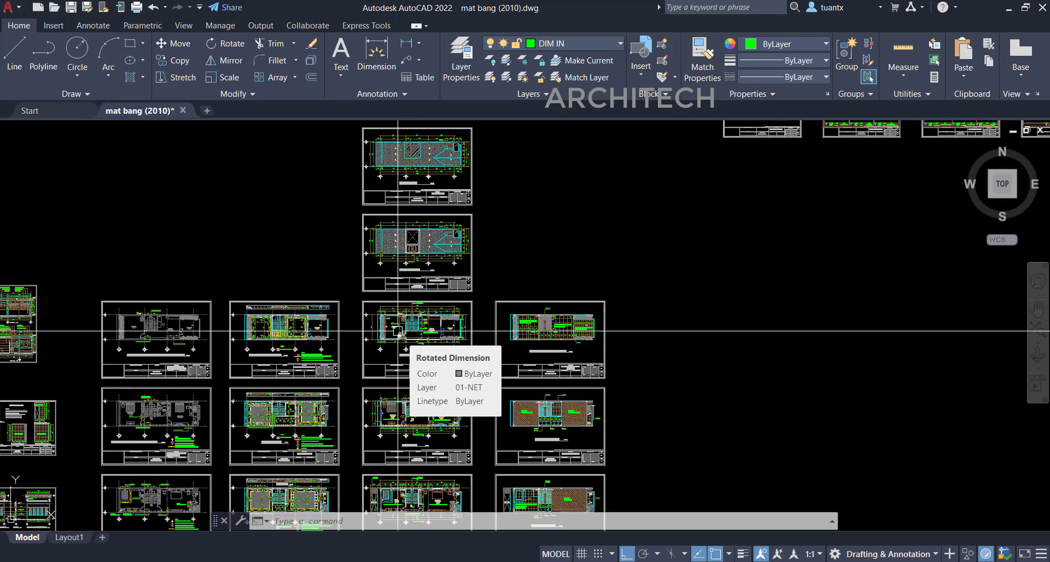
scroll(322, 339, "down", 2)
middle_click_drag(332, 338, 661, 275)
scroll(424, 344, "up", 6)
scroll(432, 361, "down", 4)
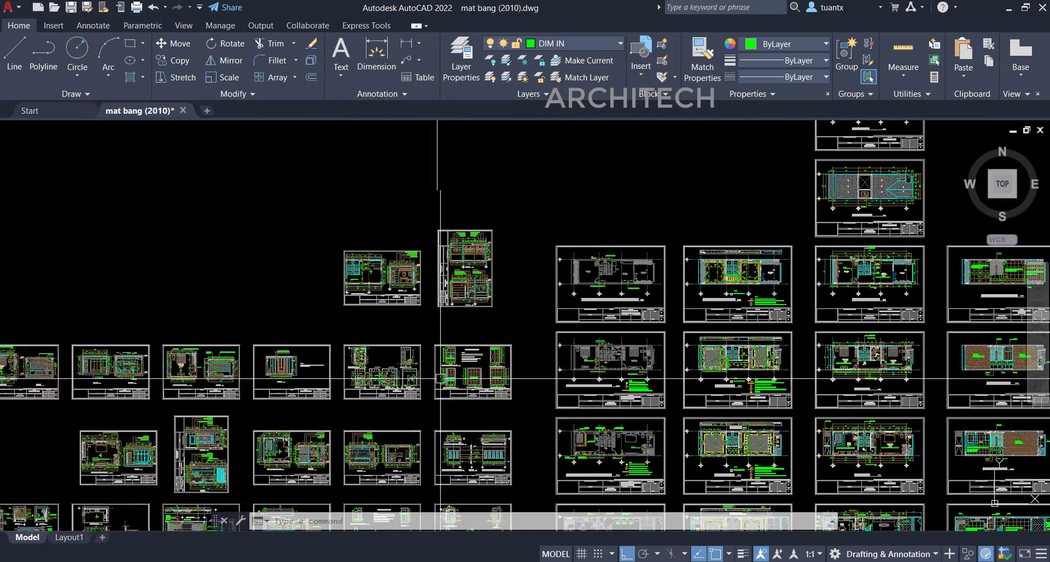
middle_click_drag(440, 379, 259, 355)
scroll(475, 335, "down", 2)
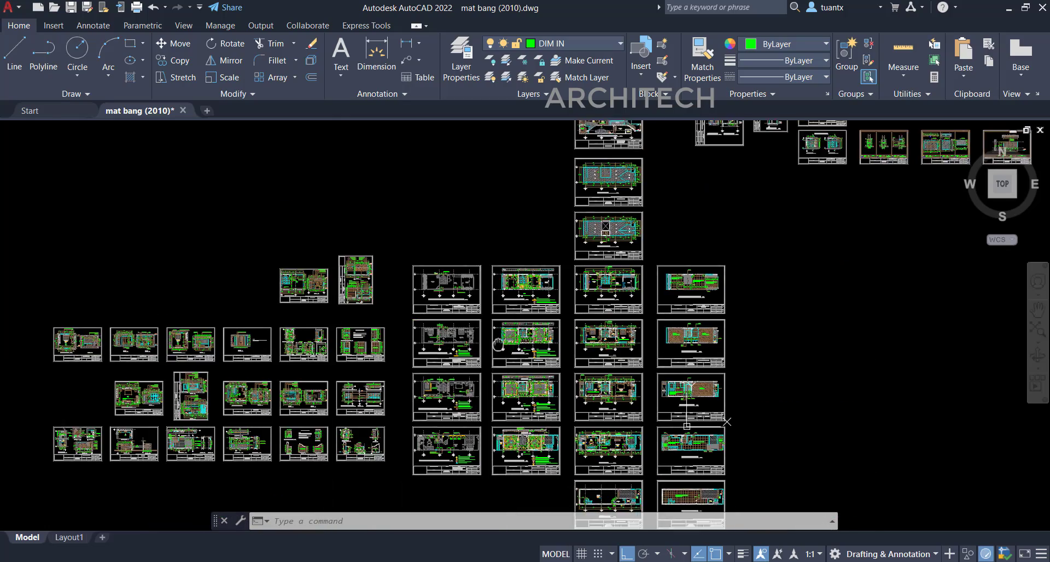
mouse_move(508, 349)
middle_mouse_down()
mouse_move(382, 345)
mouse_move(432, 336)
mouse_move(387, 452)
middle_mouse_up()
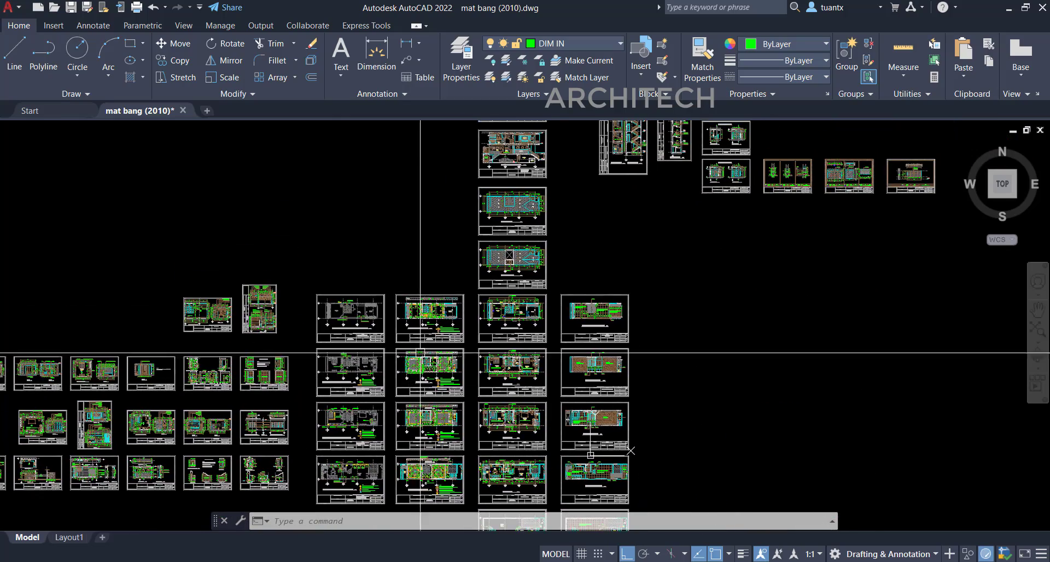
mouse_move(460, 356)
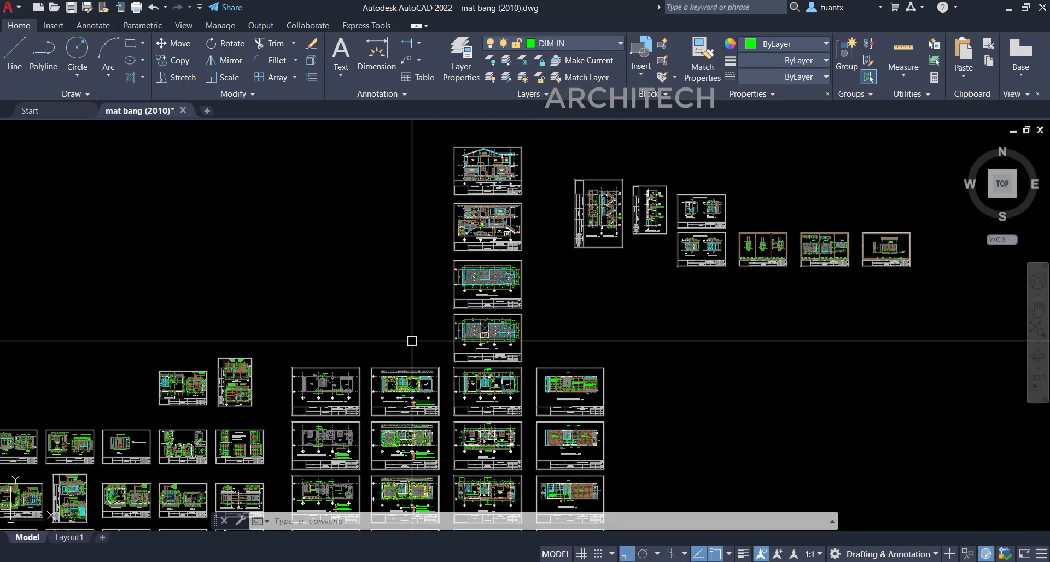
scroll(423, 286, "up", 3)
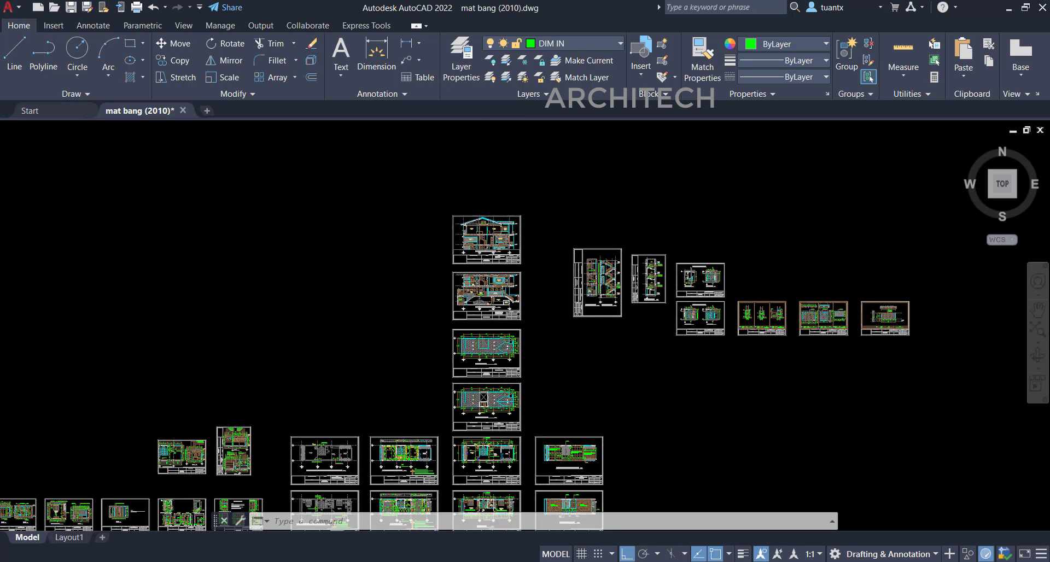
scroll(471, 253, "up", 2)
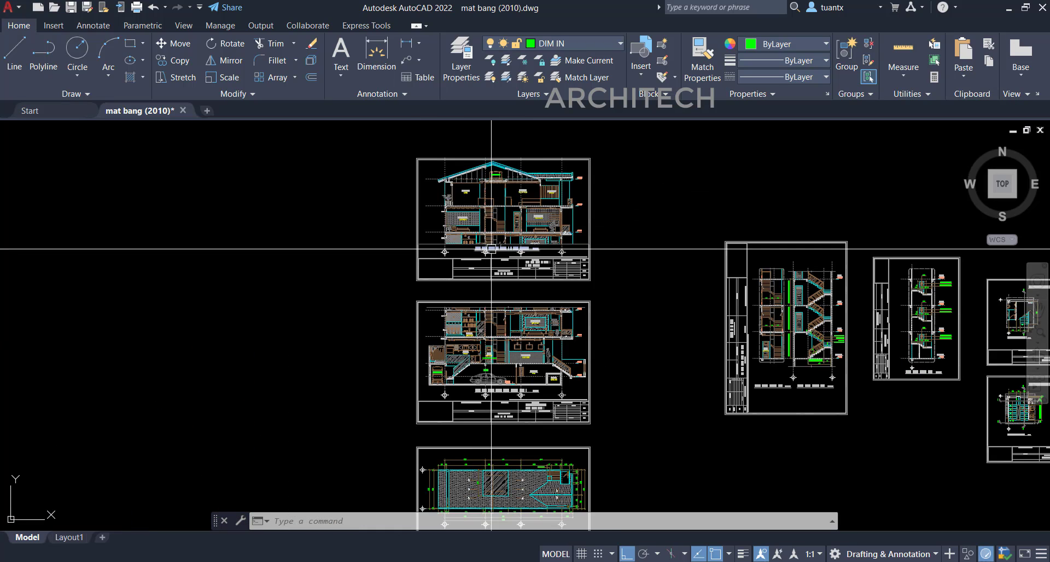
Step: Examine the staircase section sheets and the roof and attic floor plans
middle_click_drag(588, 285, 177, 239)
scroll(349, 298, "up", 2)
middle_click_drag(349, 298, 575, 223)
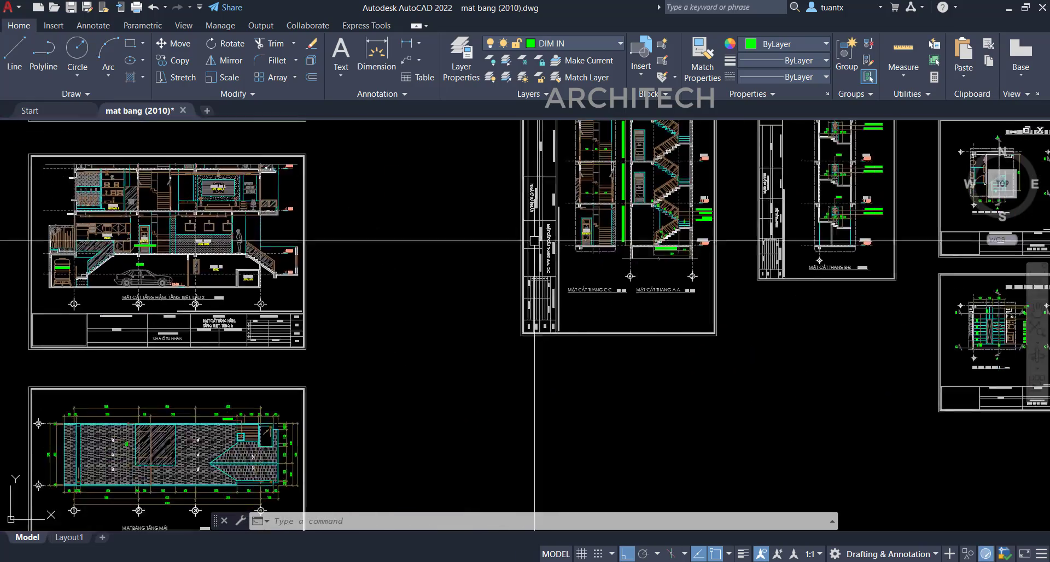
scroll(488, 254, "down", 5)
middle_click_drag(455, 276, 472, 253)
mouse_move(457, 375)
middle_mouse_down()
mouse_move(451, 283)
mouse_move(436, 464)
middle_mouse_up()
scroll(420, 260, "up", 5)
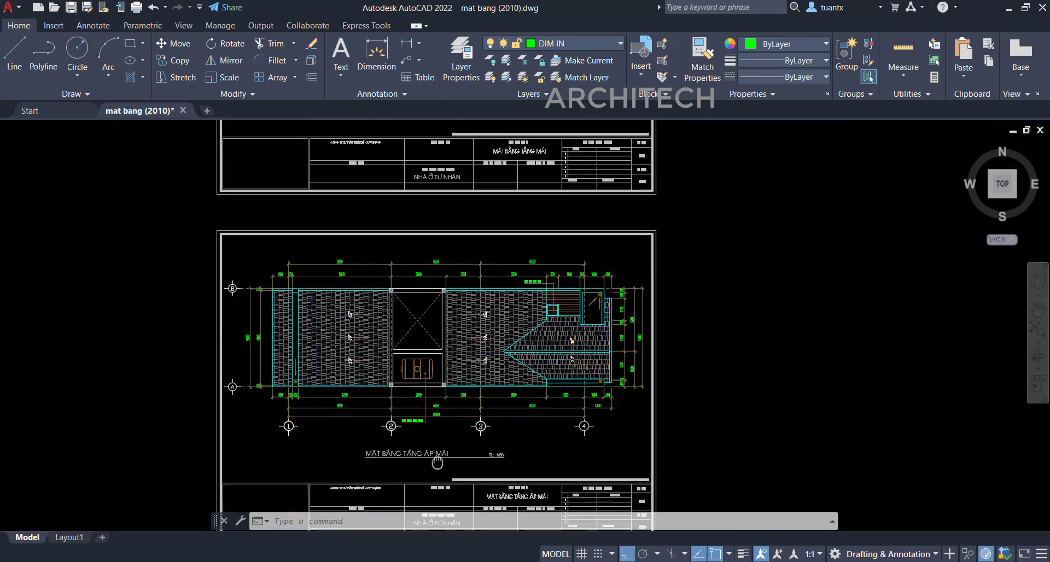
middle_click_drag(415, 311, 427, 486)
middle_click_drag(430, 280, 448, 517)
middle_click_drag(436, 317, 427, 462)
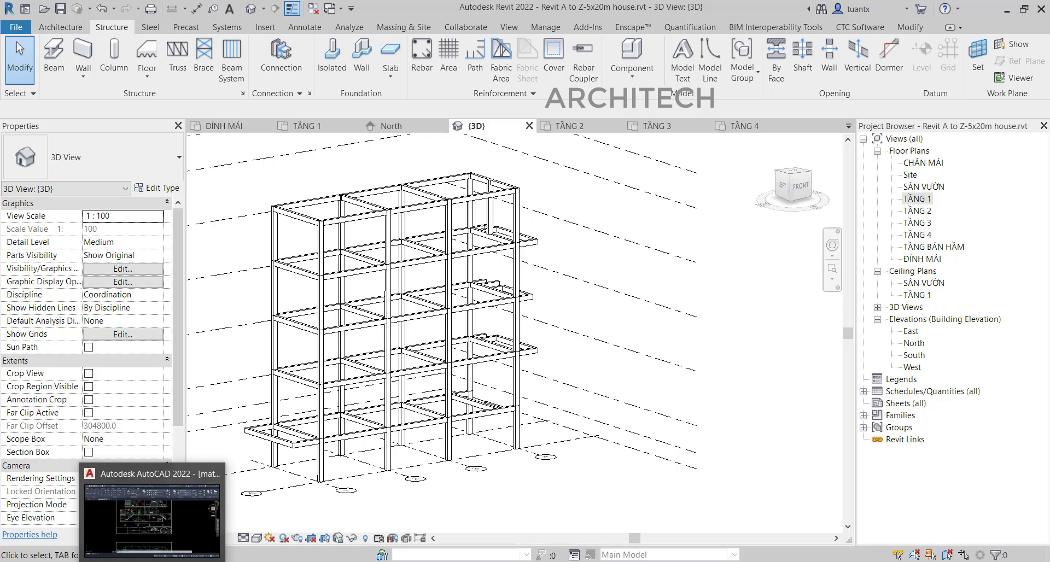
Step: Switch to the browser and look through the videos in the YouTube playlist "Revit cho người mới bắt đầu"
left_click(153, 561)
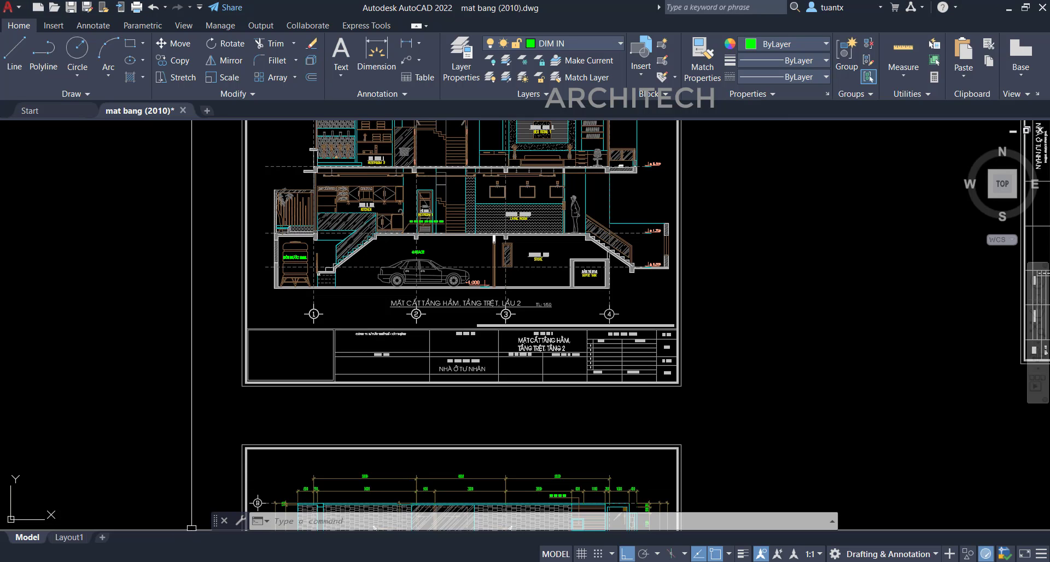
left_click(177, 561)
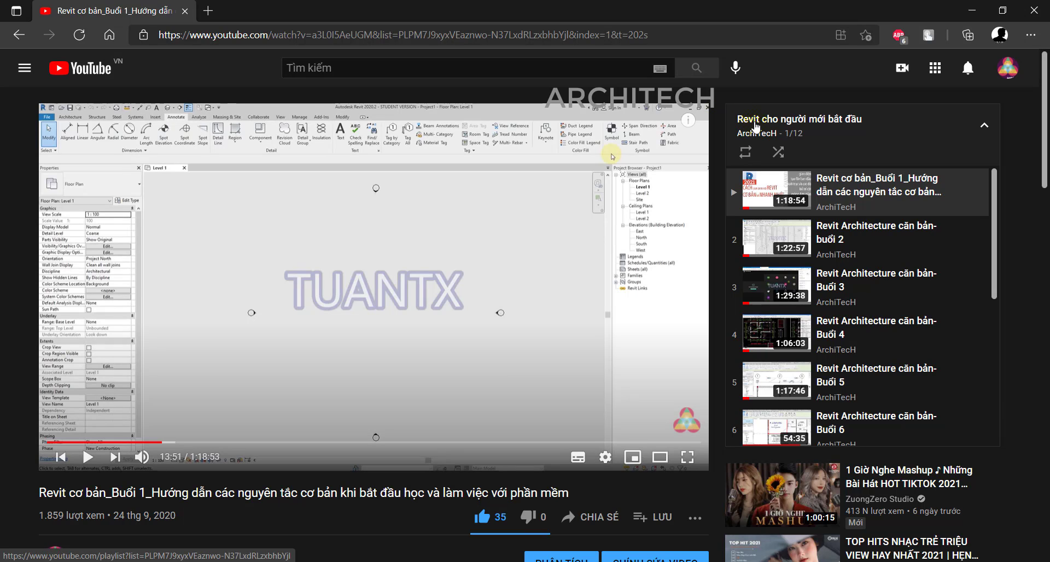
left_click_drag(995, 190, 995, 325)
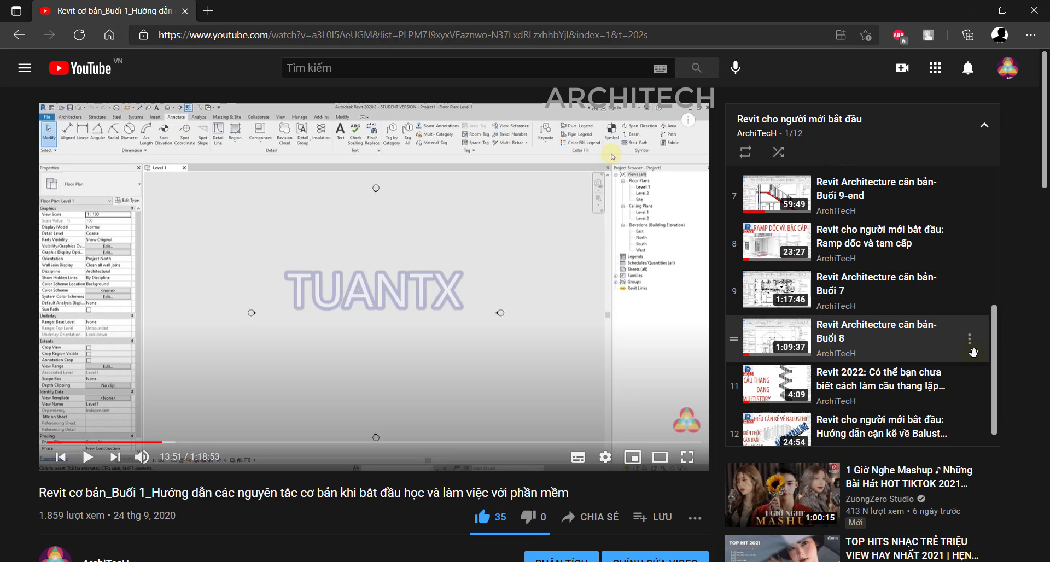
left_click_drag(995, 336, 1004, 186)
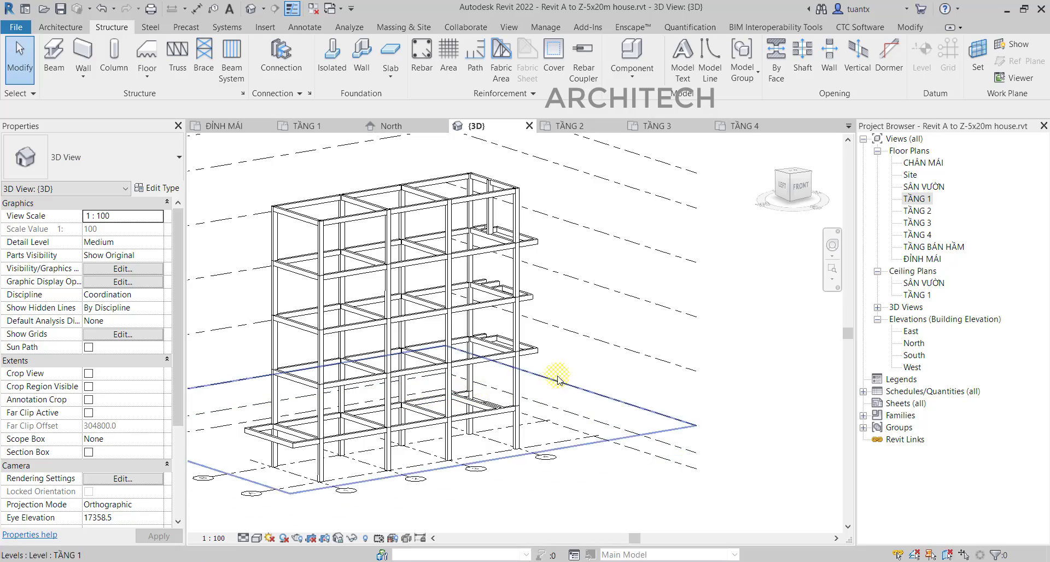
Step: Inspect the house's column and beam frame in Revit's 3D view from several angles and open the East elevation
middle_click_drag(580, 361, 631, 404, "shift")
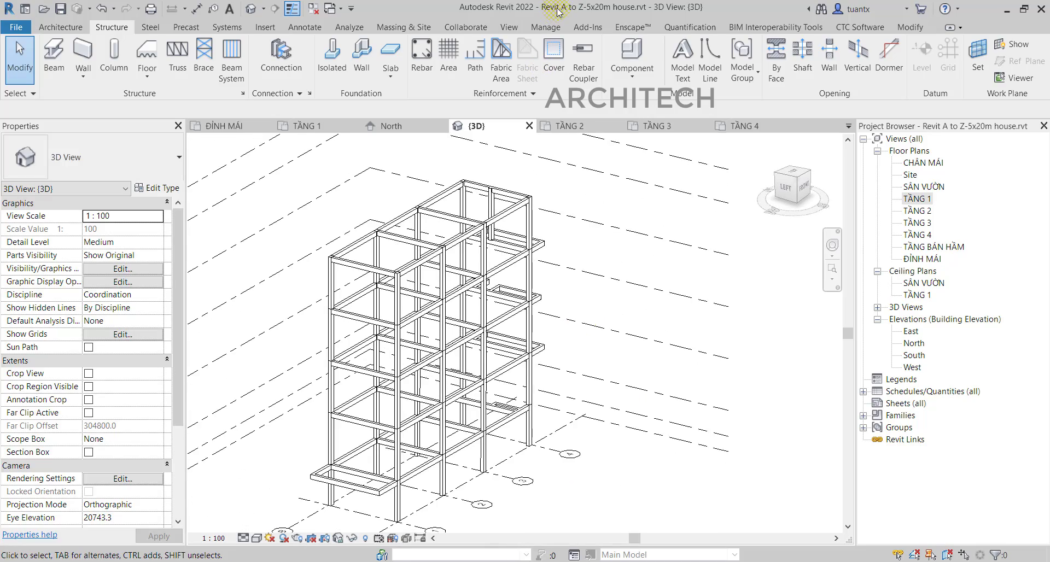
middle_click_drag(606, 359, 537, 373, "shift")
middle_click_drag(493, 377, 523, 274)
scroll(510, 365, "down", 1)
scroll(407, 285, "up", 1)
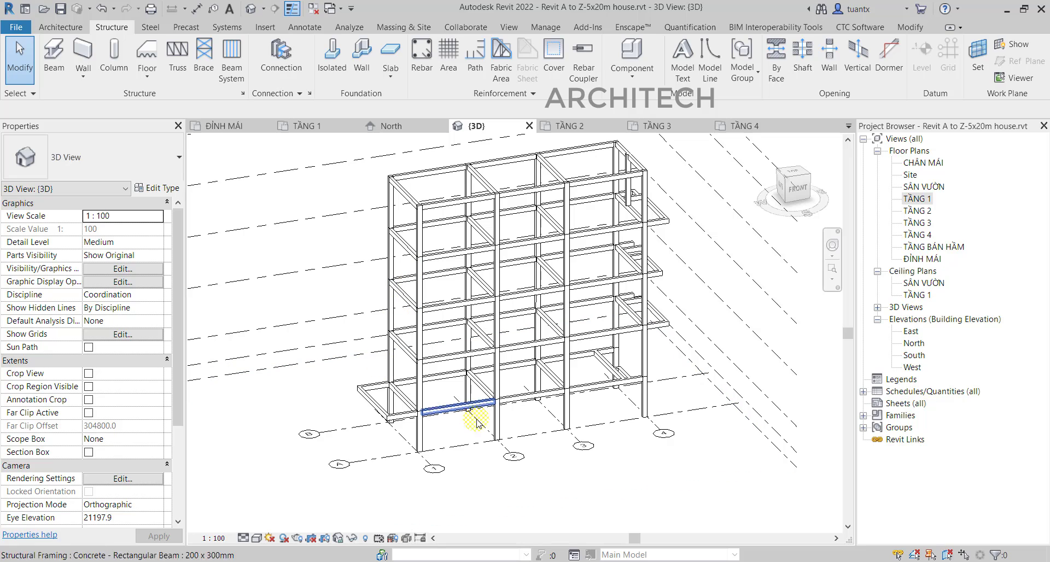
double_click(911, 331)
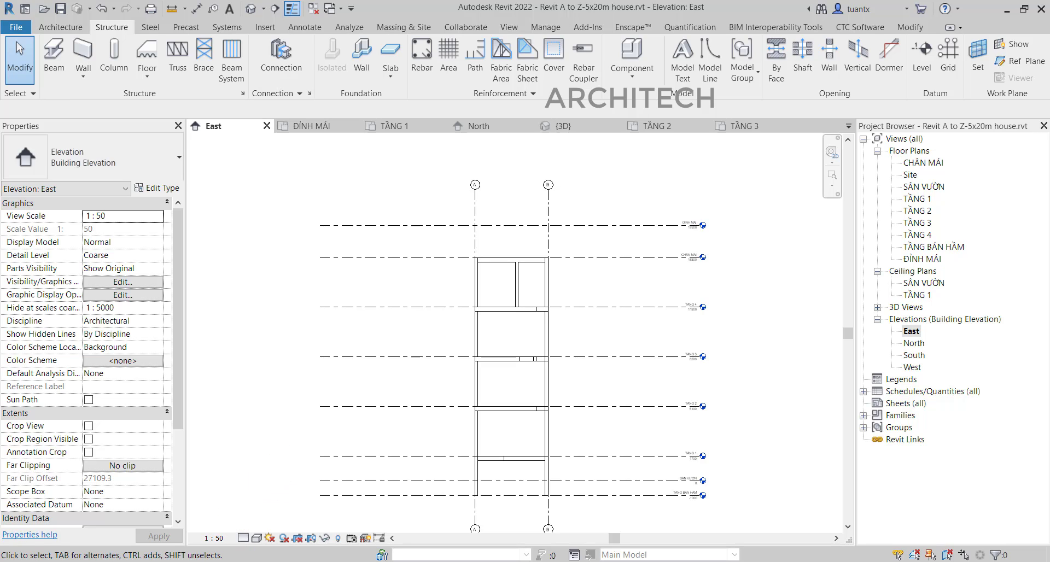
Step: Switch to Giao trinh Revit can ban 8 buoi.docx in Word and read the contents of chapters 1 and 2
mouse_move(254, 561)
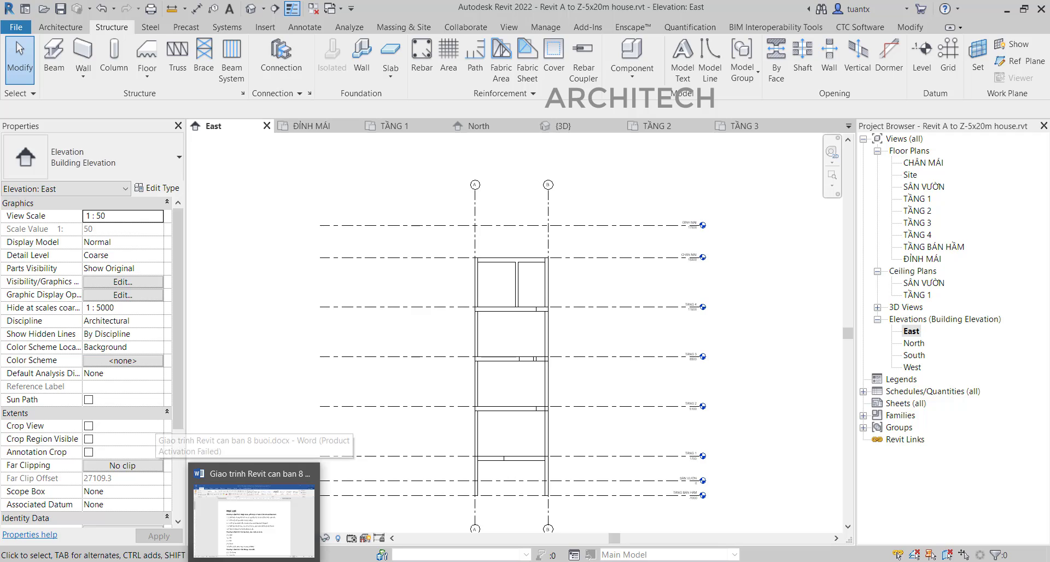
left_click(254, 508)
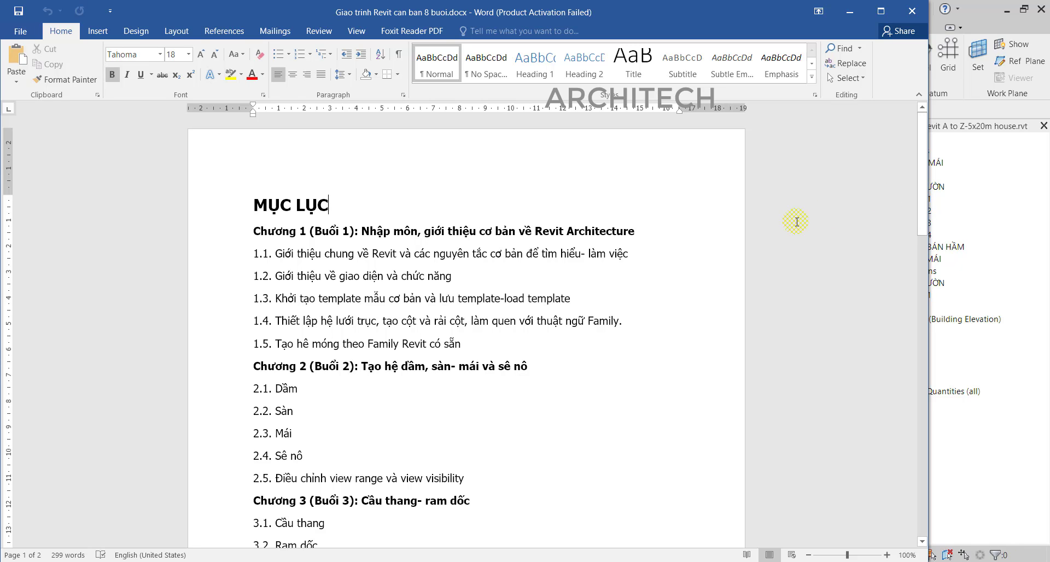
scroll(796, 221, "down", 3)
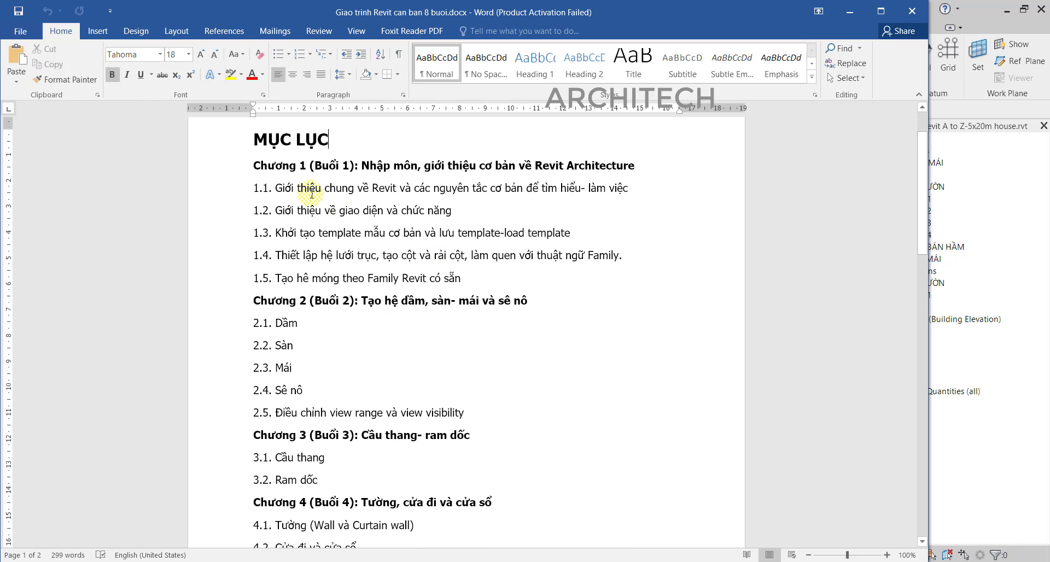
left_click_drag(278, 194, 490, 278)
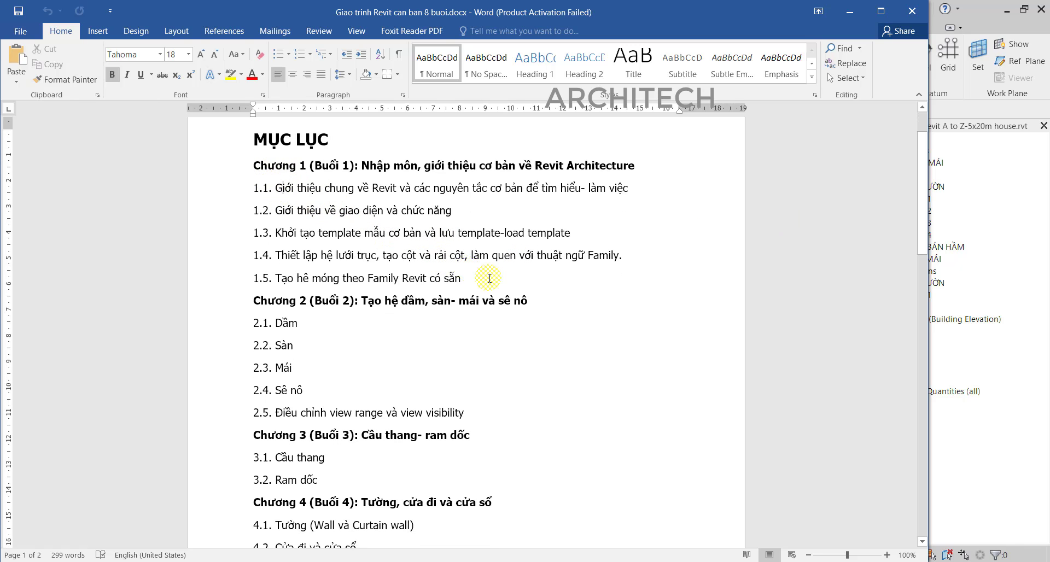
left_click(438, 332)
left_click_drag(251, 321, 386, 412)
scroll(461, 377, "down", 2)
scroll(310, 350, "down", 3)
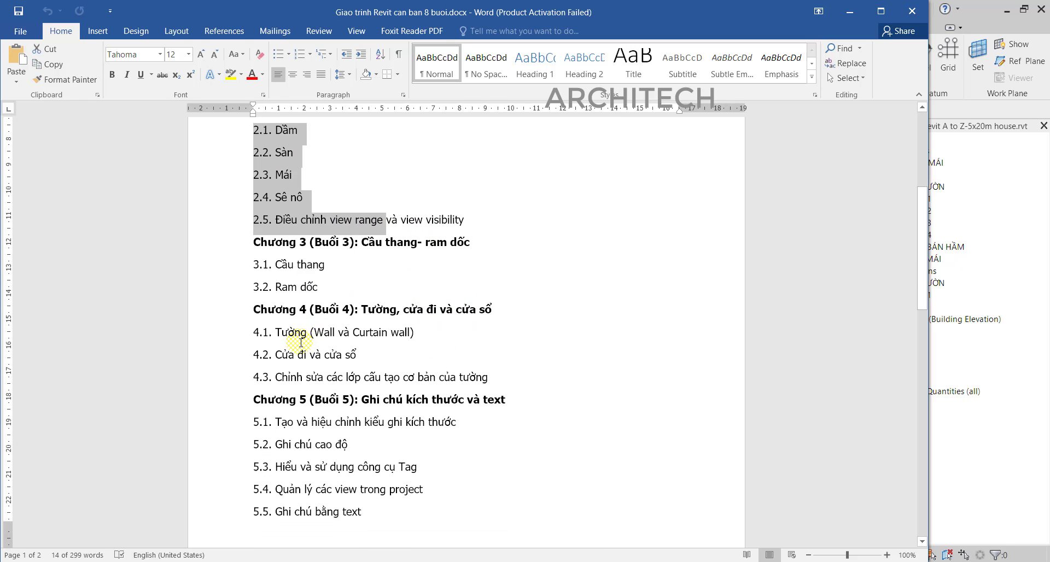
Step: Read the course outline from chapter 3 through chapter 8 and return to its beginning
left_click(510, 339)
scroll(306, 317, "down", 1)
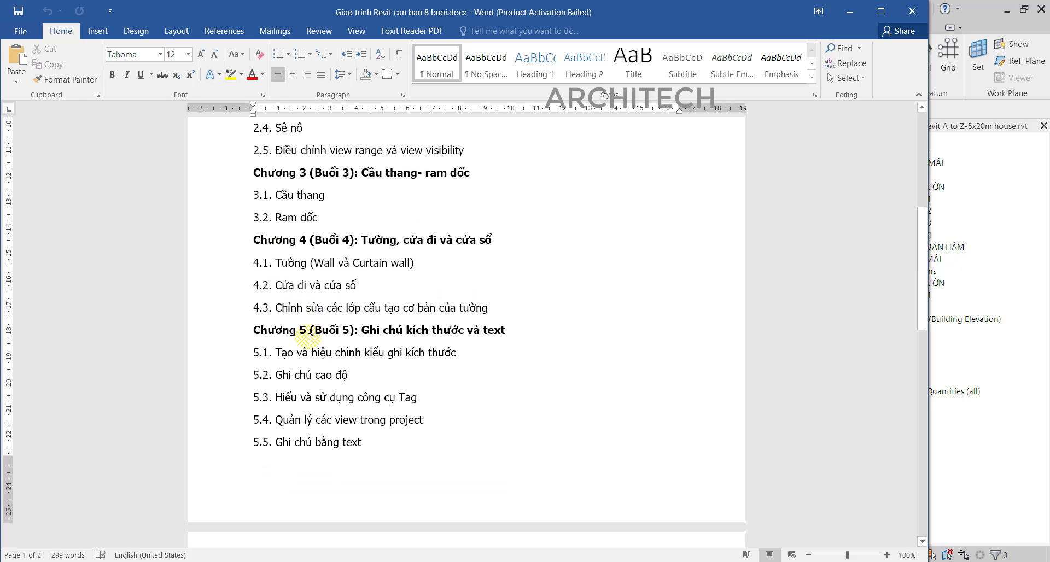
scroll(320, 328, "down", 5)
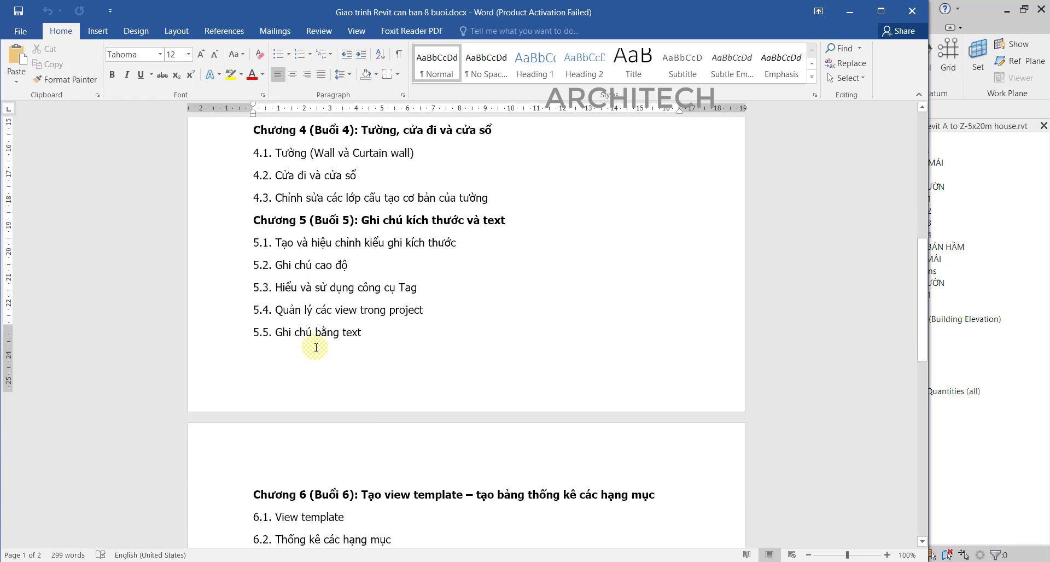
scroll(317, 369, "down", 4)
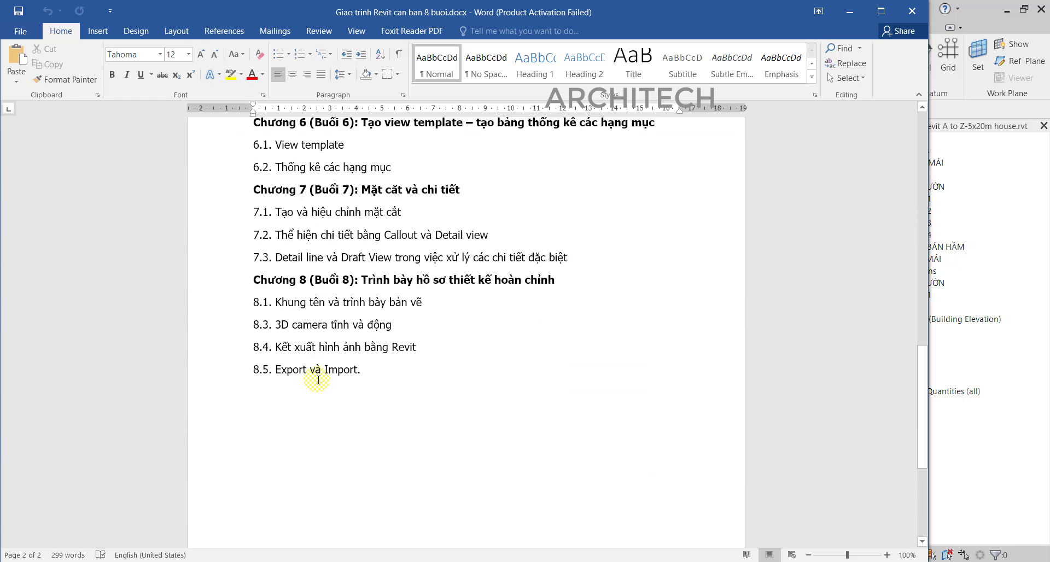
scroll(323, 368, "up", 5)
scroll(326, 363, "up", 7)
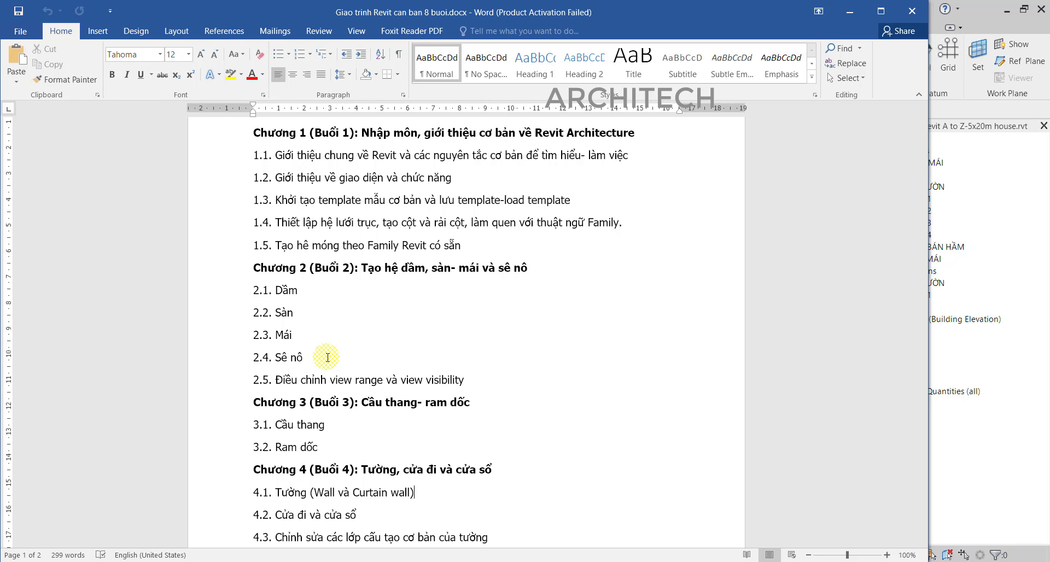
Step: Skim the course outline down to chapter 6 and switch past the AutoCAD drawings to the YouTube playlist in the browser
scroll(700, 164, "up", 1)
scroll(614, 230, "down", 6)
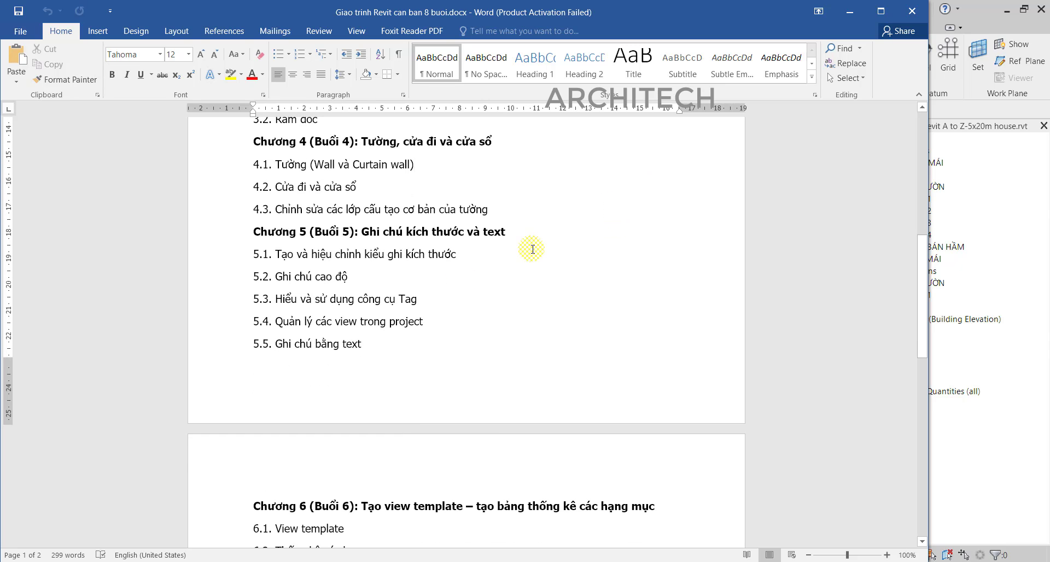
key("alt+Tab")
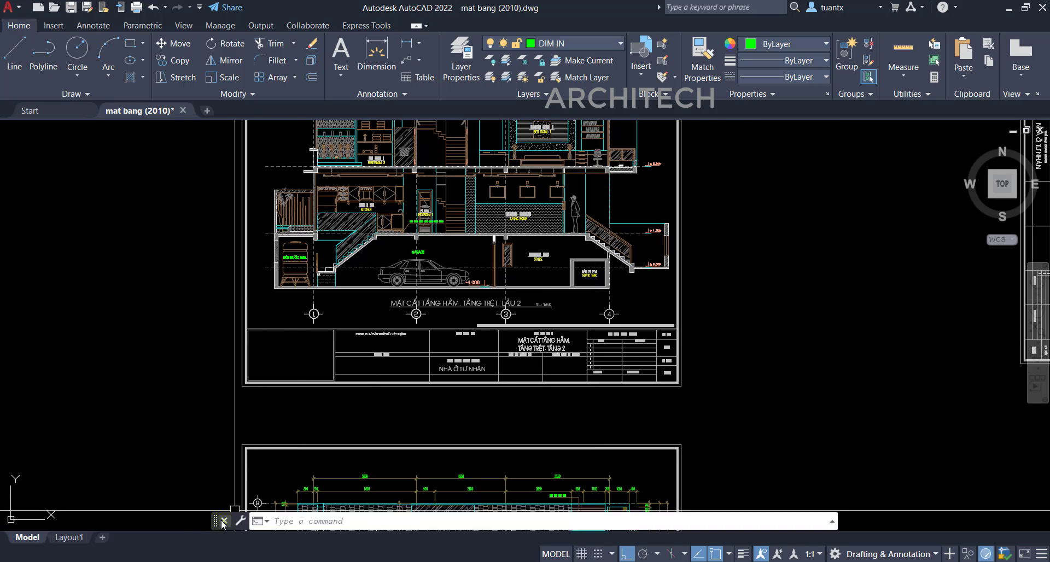
key("alt+Tab")
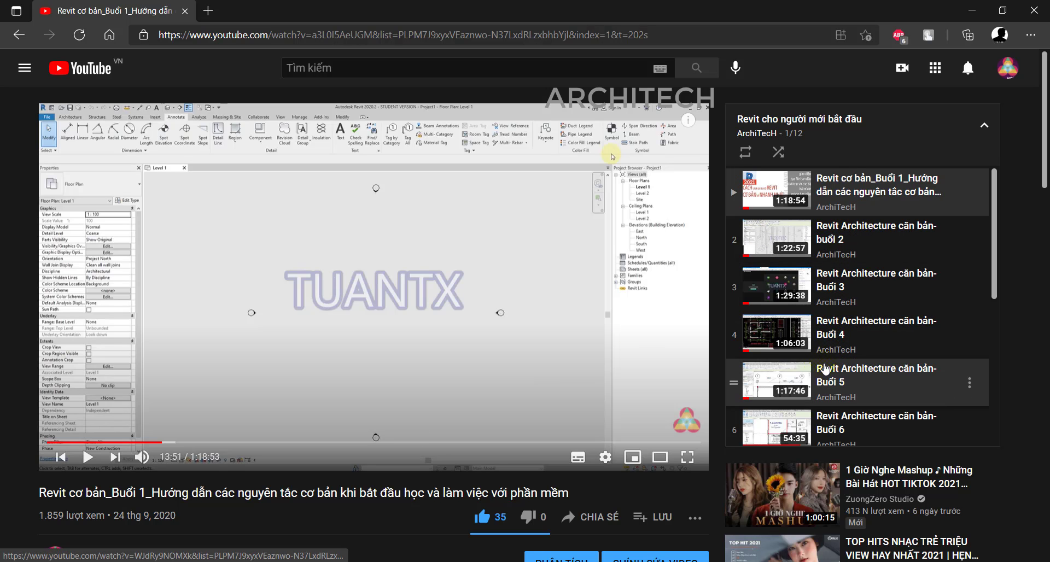
Step: Switch to Revit, open the {3D} view and inspect the house's column and beam frame from another side
key("alt+Tab")
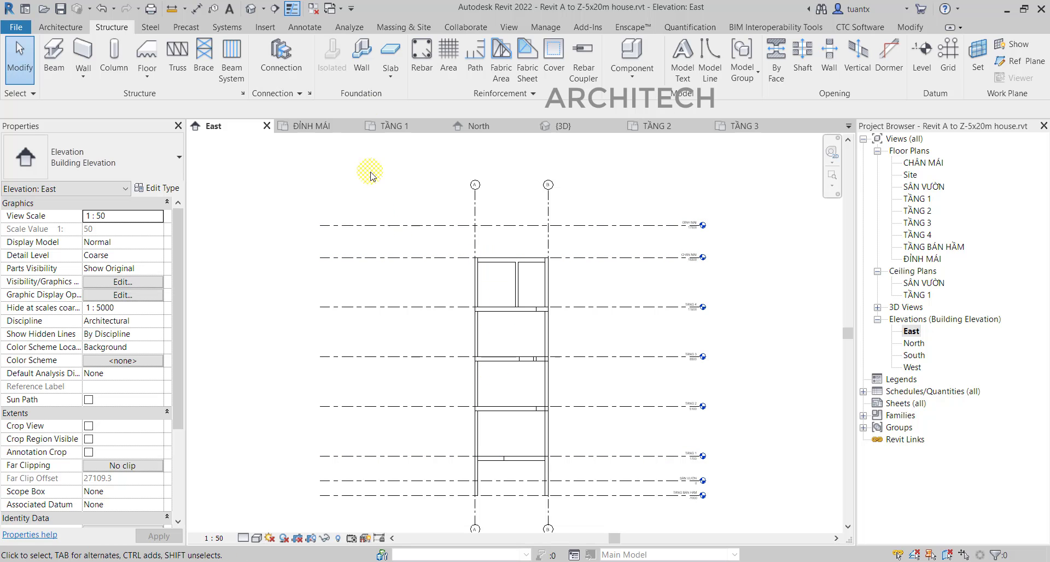
left_click(579, 128)
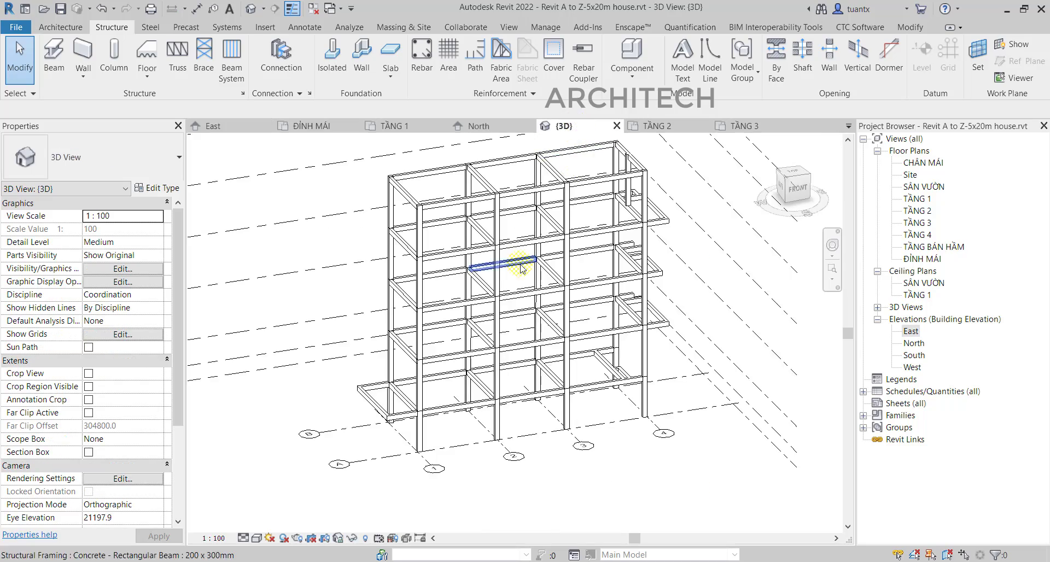
middle_click_drag(541, 279, 342, 277, "shift")
scroll(307, 263, "up", 4)
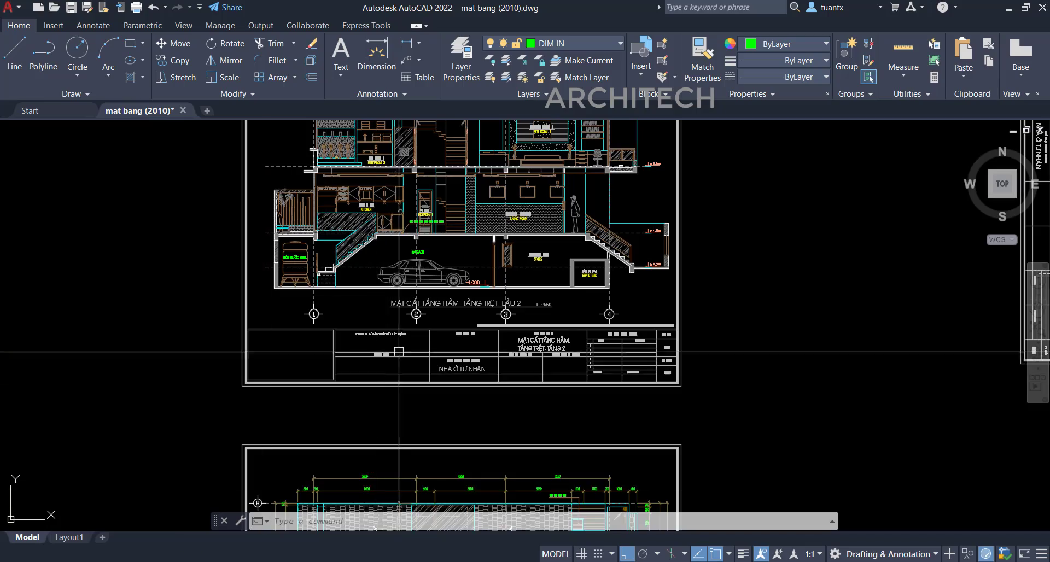
Step: Switch to mat bang (2010).dwg in AutoCAD, examine the bedroom and restroom section closely, and return to Revit's 3D view
scroll(319, 504, "down", 3)
scroll(320, 504, "up", 8)
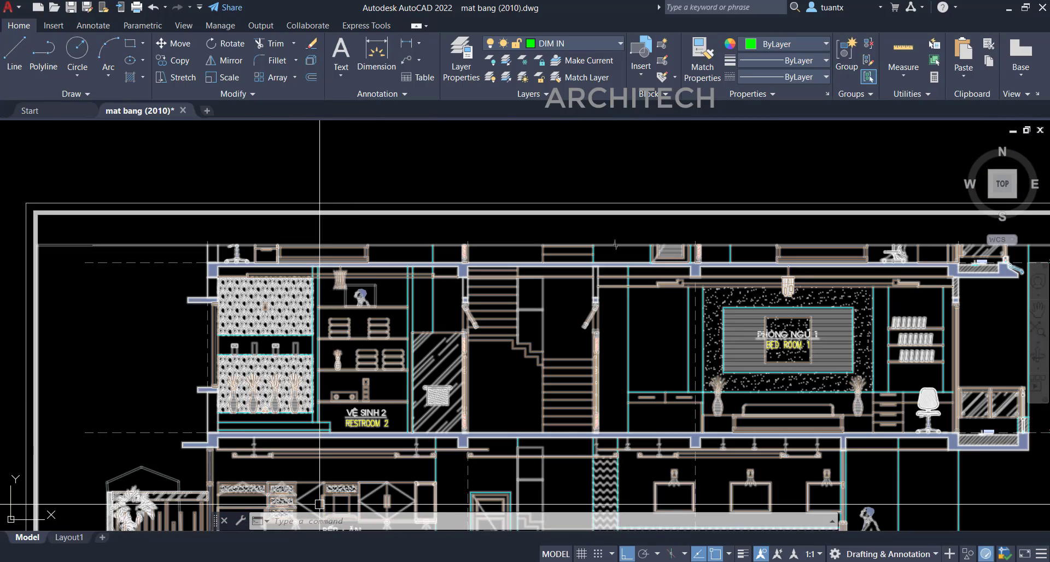
mouse_move(186, 561)
left_click(186, 520)
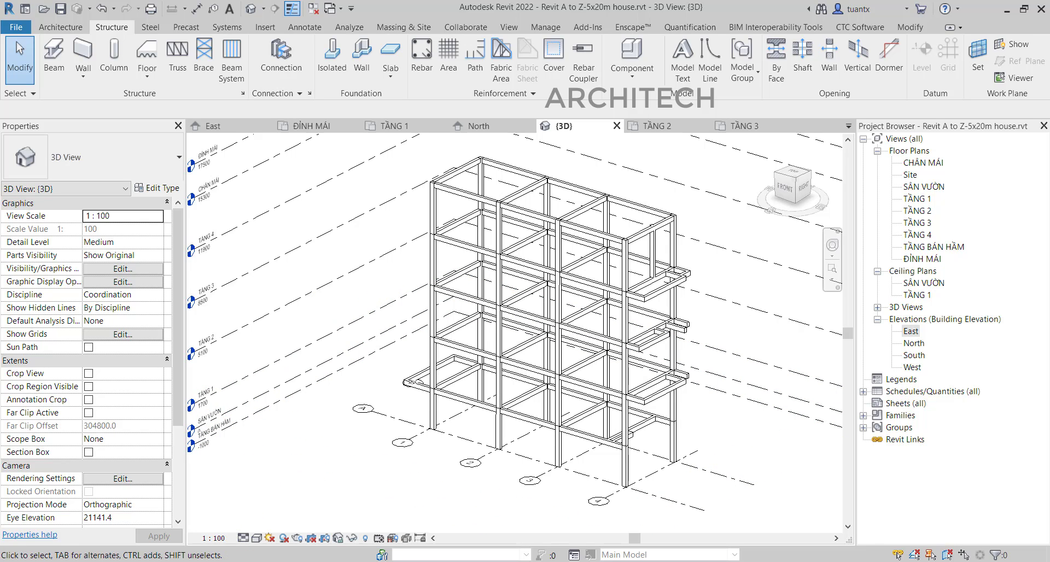
Step: Switch to the Word course outline and highlight chapter 1 through item 2.2 and the view range wording in item 2.5
key("alt+Tab")
scroll(410, 356, "up", 10)
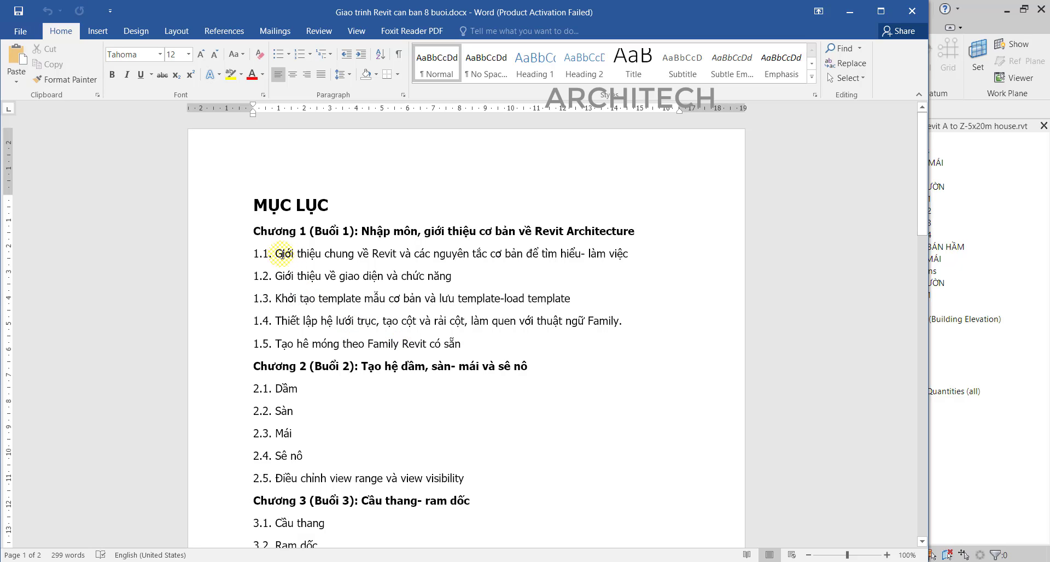
left_click_drag(263, 232, 378, 415)
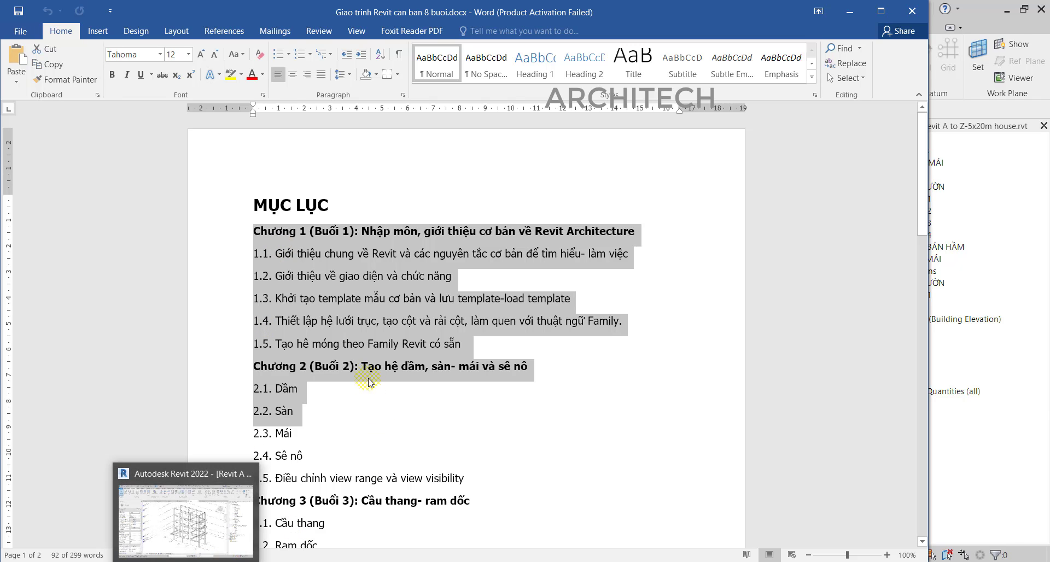
left_click(342, 323)
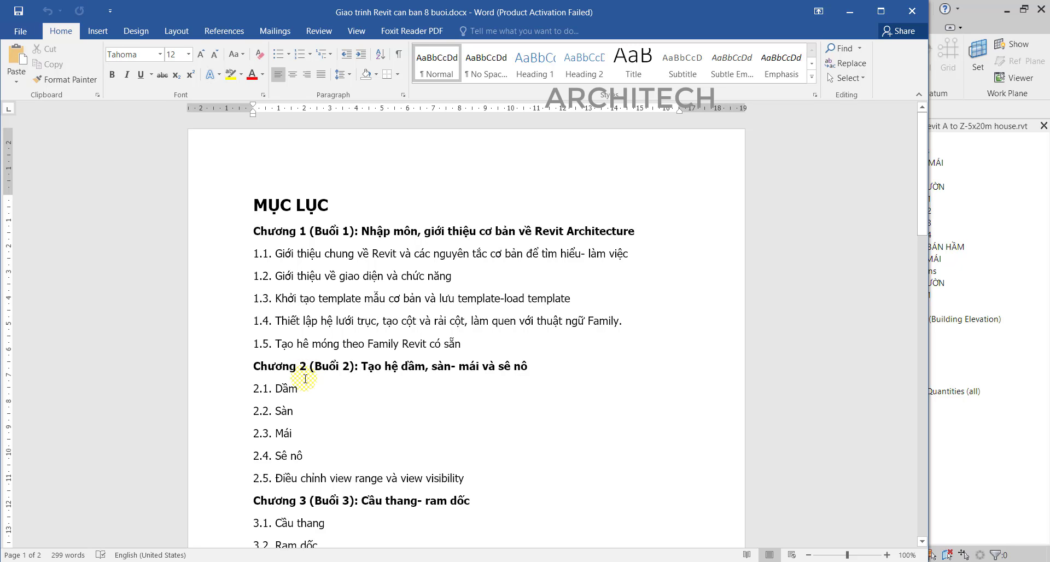
left_click_drag(311, 477, 398, 477)
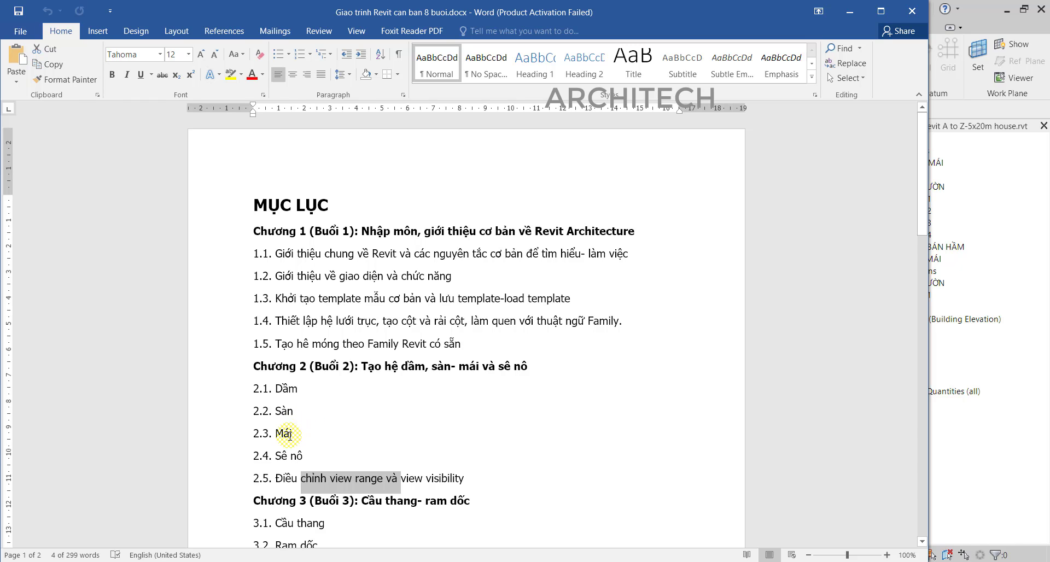
scroll(268, 383, "down", 3)
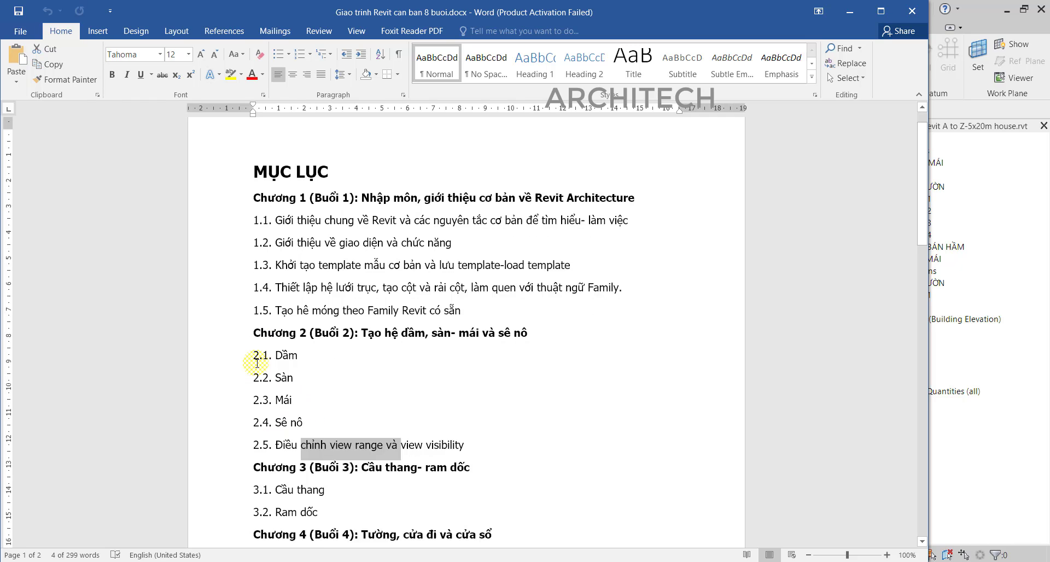
scroll(277, 285, "up", 3)
scroll(277, 258, "up", 1)
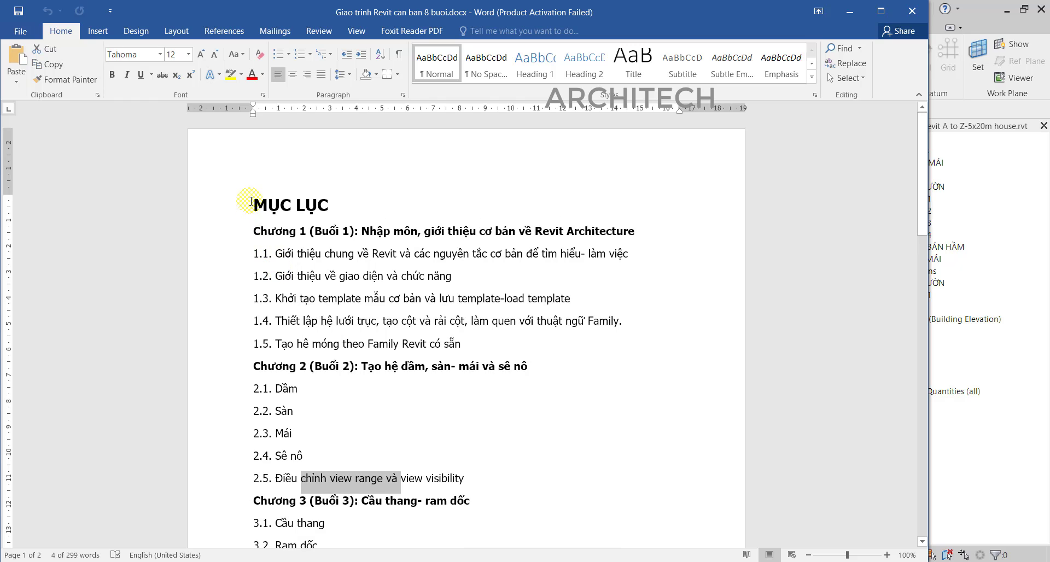
Step: Highlight the outline from the heading MỤC LỤC through item 2.2 and read on down to chapter 6
left_click_drag(253, 204, 464, 408)
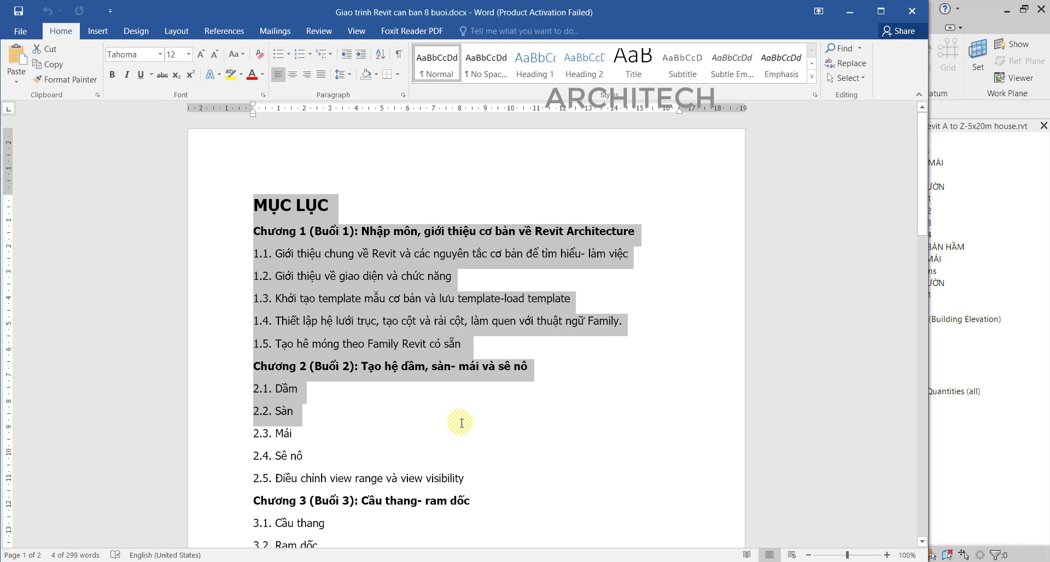
scroll(399, 412, "down", 1)
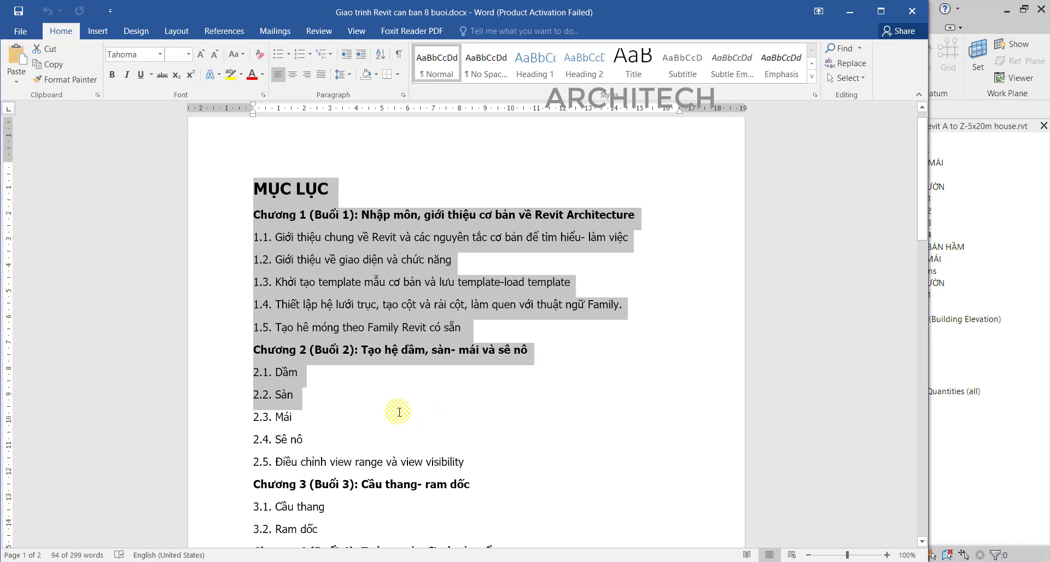
scroll(399, 412, "down", 6)
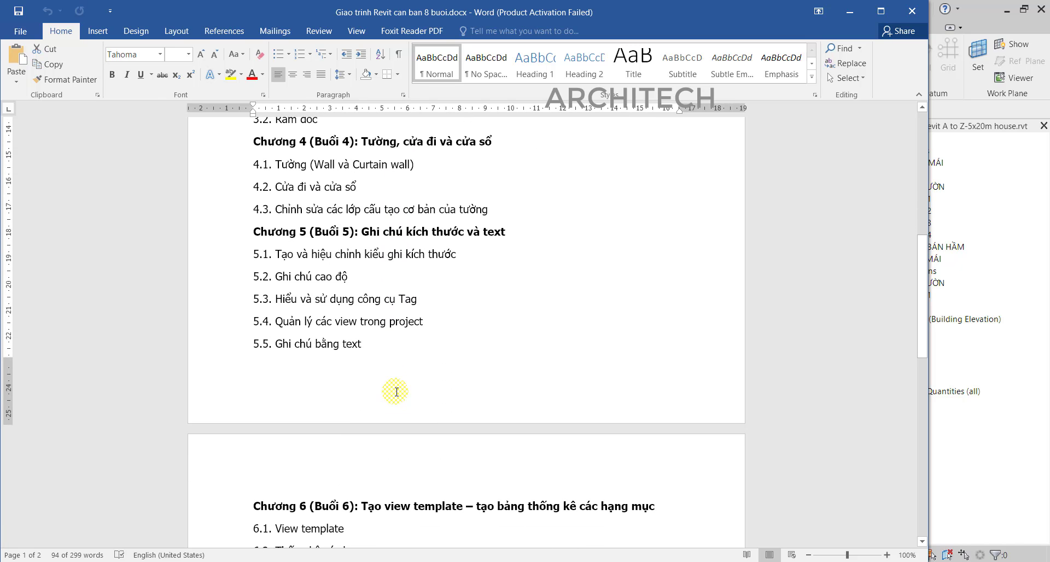
scroll(152, 527, "down", 3)
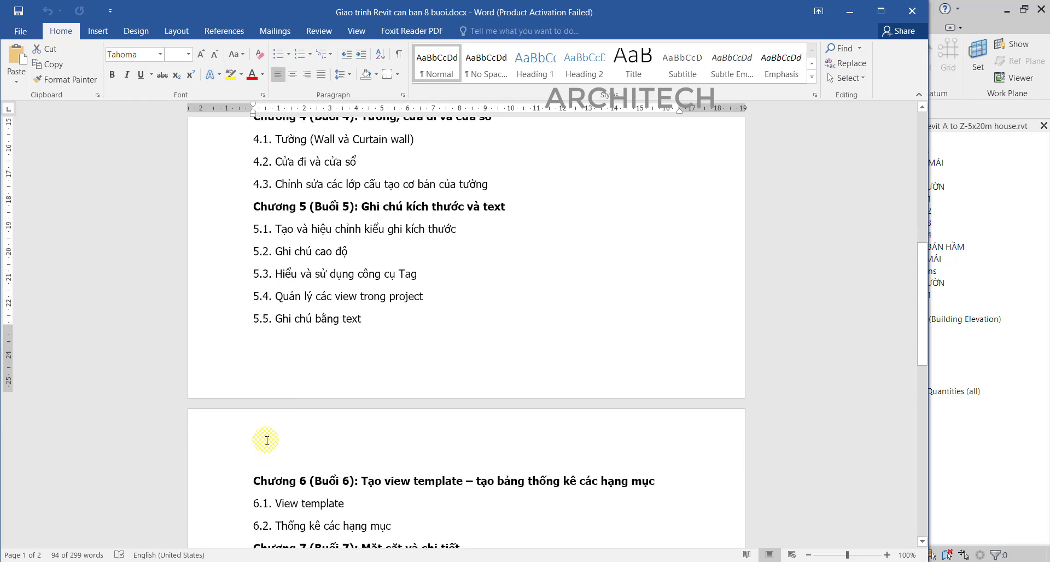
Step: Switch to File Explorer, view the pages in the cHUONG 1 jpeg folder and minimize the window
left_click(145, 561)
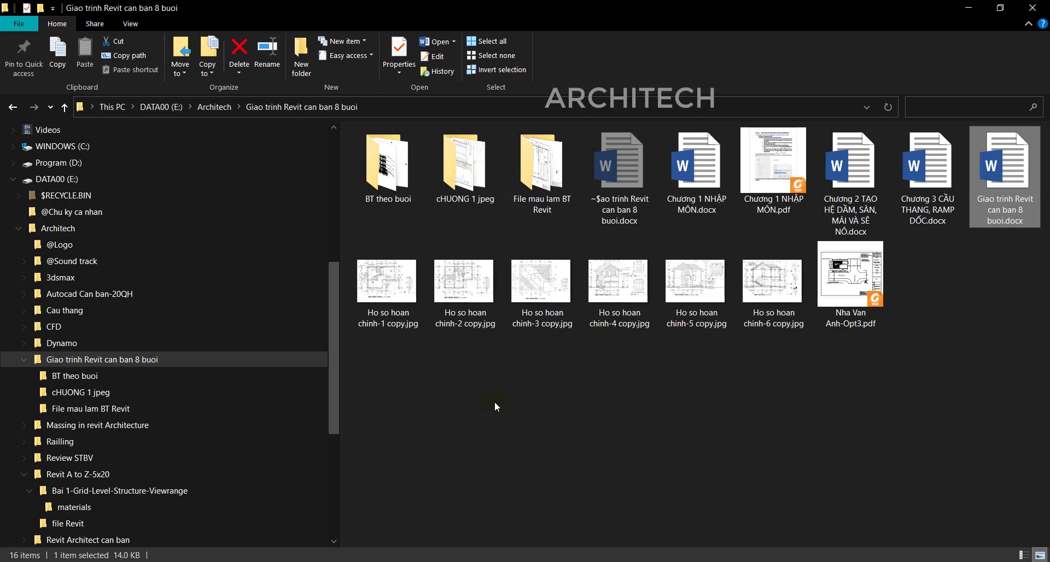
double_click(461, 154)
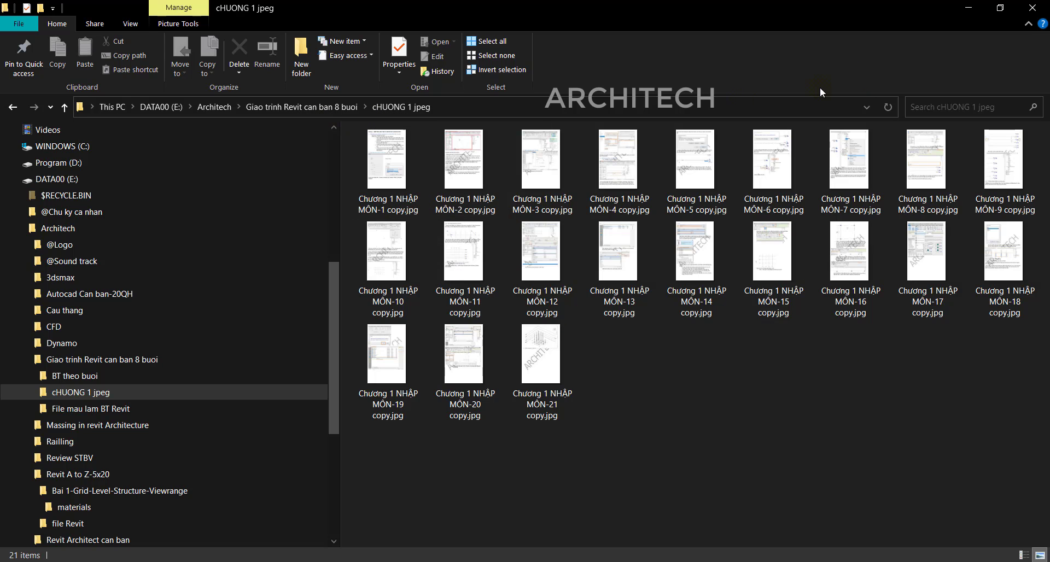
left_click(968, 10)
Step: Examine the house's section sheets in the AutoCAD drawing, including floors 3 and 4, and return to the overview of all sheets
scroll(337, 394, "down", 8)
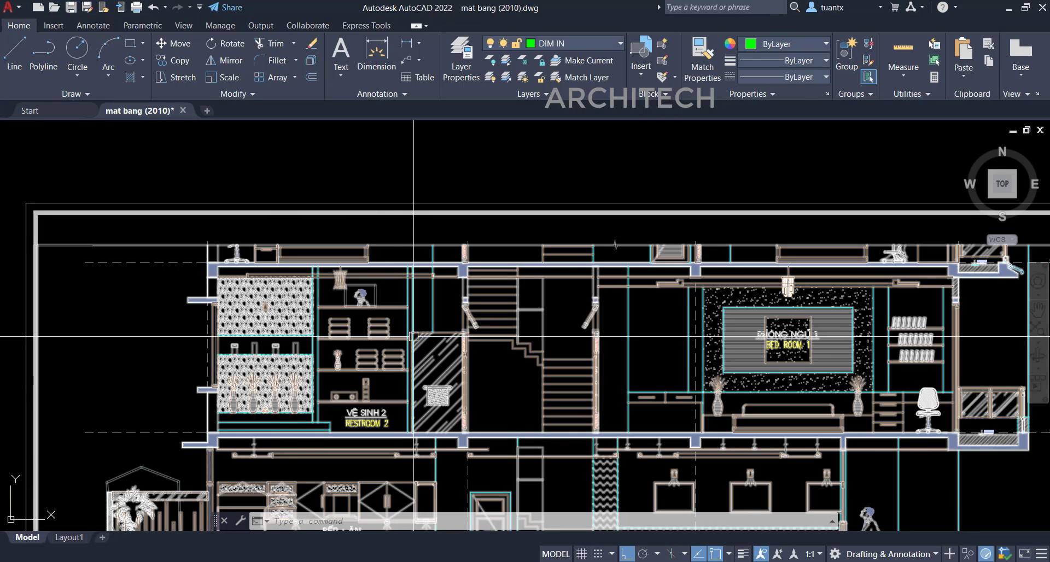
scroll(440, 308, "down", 4)
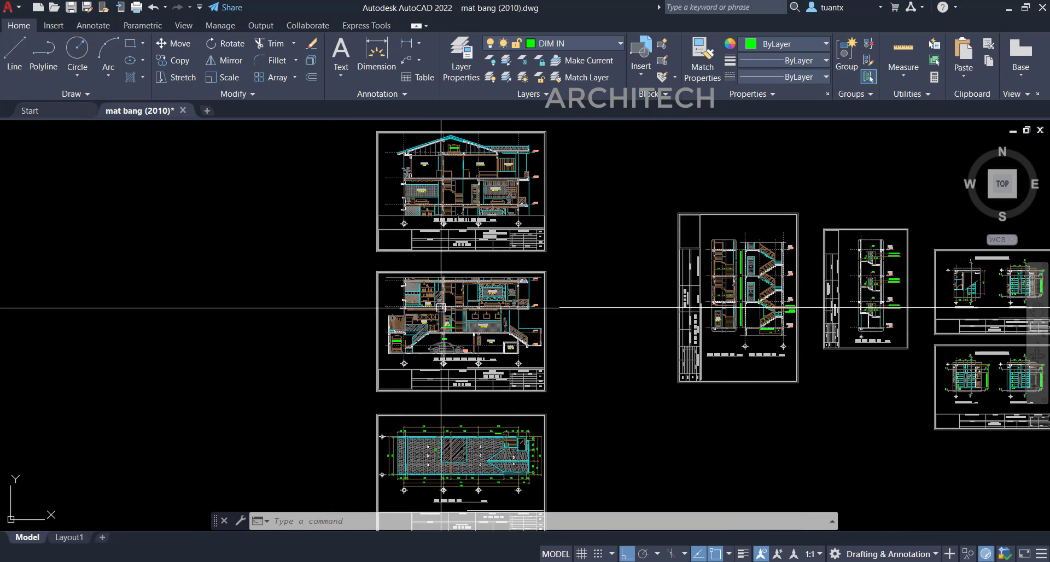
scroll(441, 308, "up", 4)
mouse_move(428, 276)
middle_mouse_down()
mouse_move(426, 245)
mouse_move(396, 415)
middle_mouse_up()
scroll(442, 292, "down", 6)
scroll(439, 269, "up", 6)
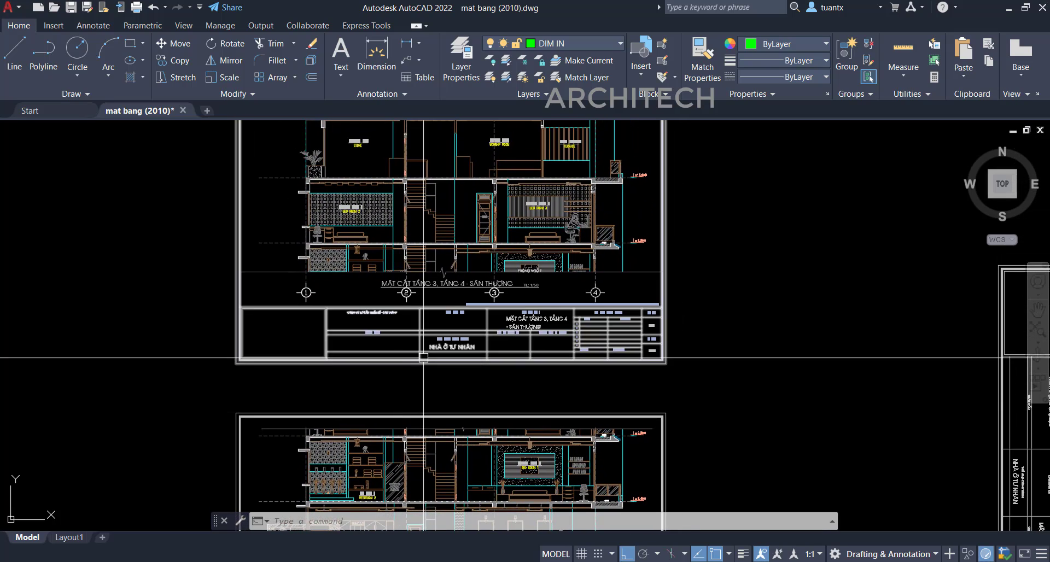
scroll(424, 358, "down", 8)
scroll(542, 400, "up", 1)
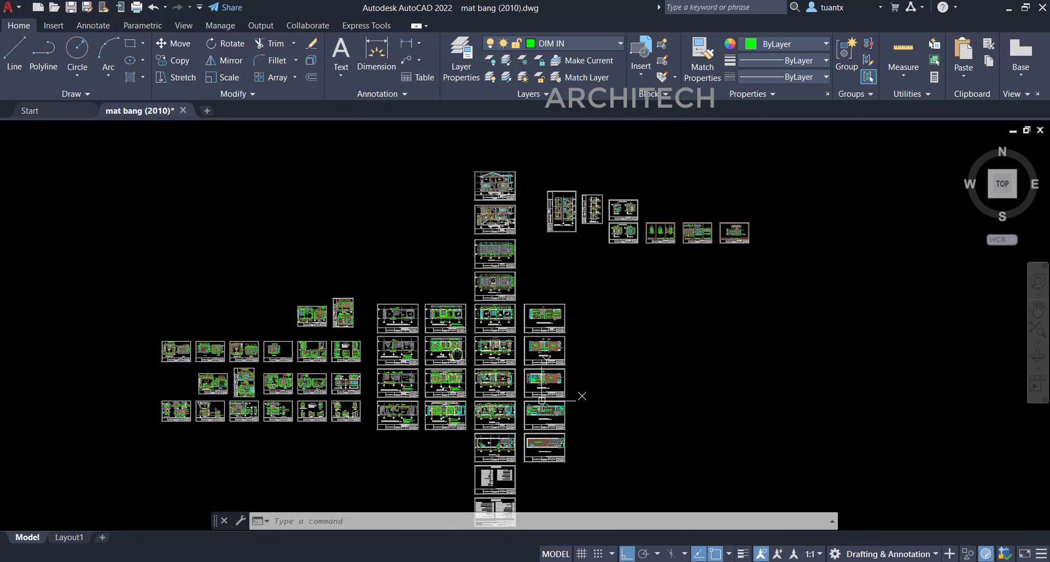
Step: Look over the columns of floor plan sheets and the neighbouring detail sheets in the drawing
scroll(469, 298, "up", 4)
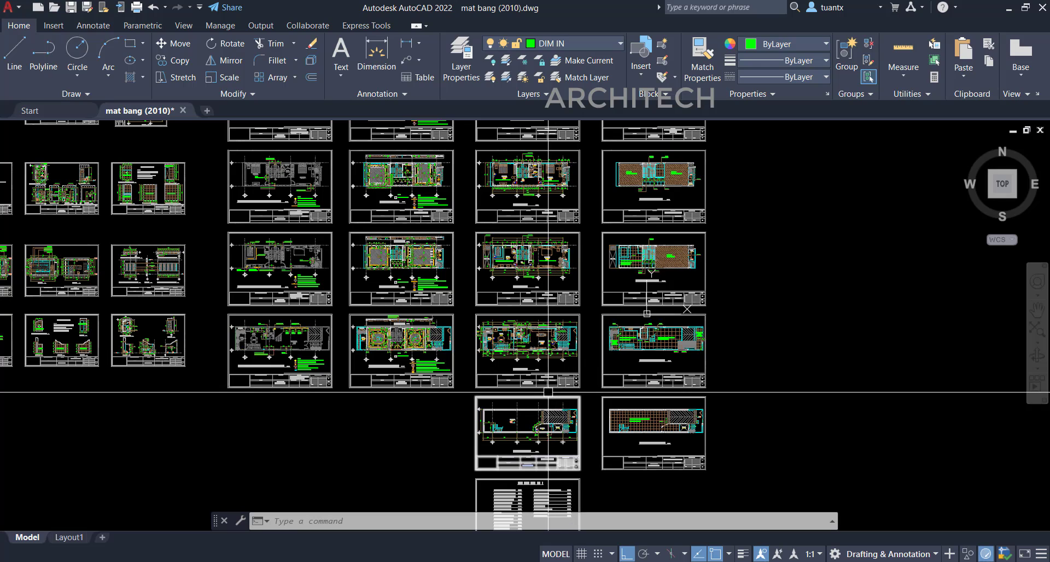
scroll(530, 409, "down", 2)
mouse_move(511, 411)
middle_mouse_down()
mouse_move(530, 421)
mouse_move(577, 410)
middle_mouse_up()
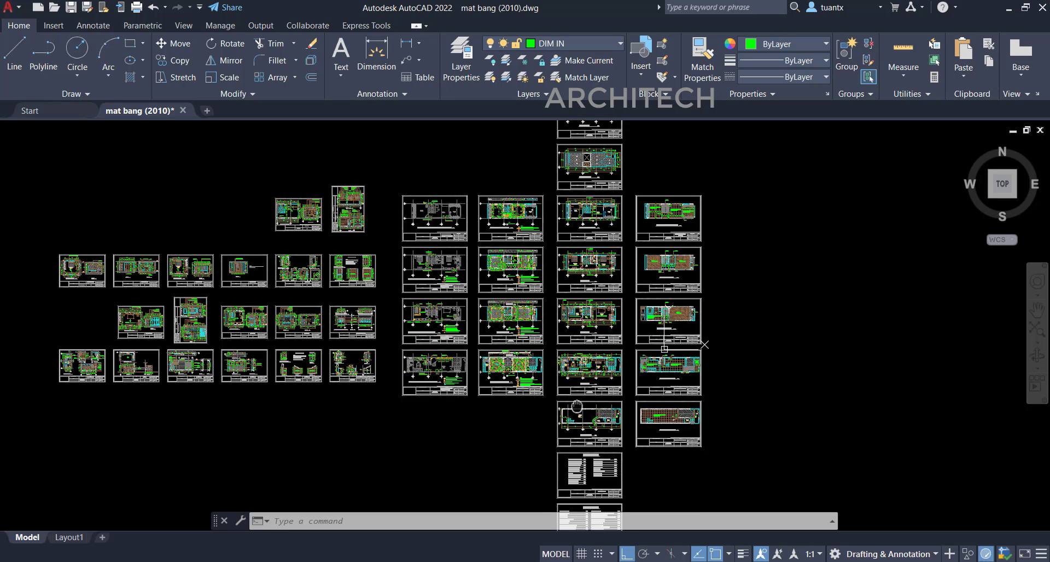
middle_click_drag(577, 411, 574, 393)
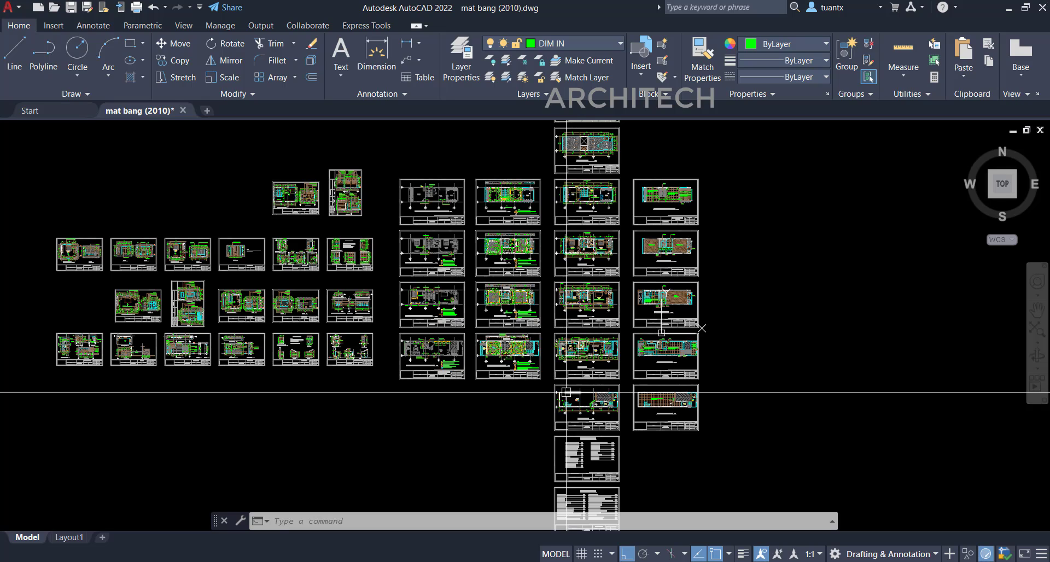
mouse_move(566, 393)
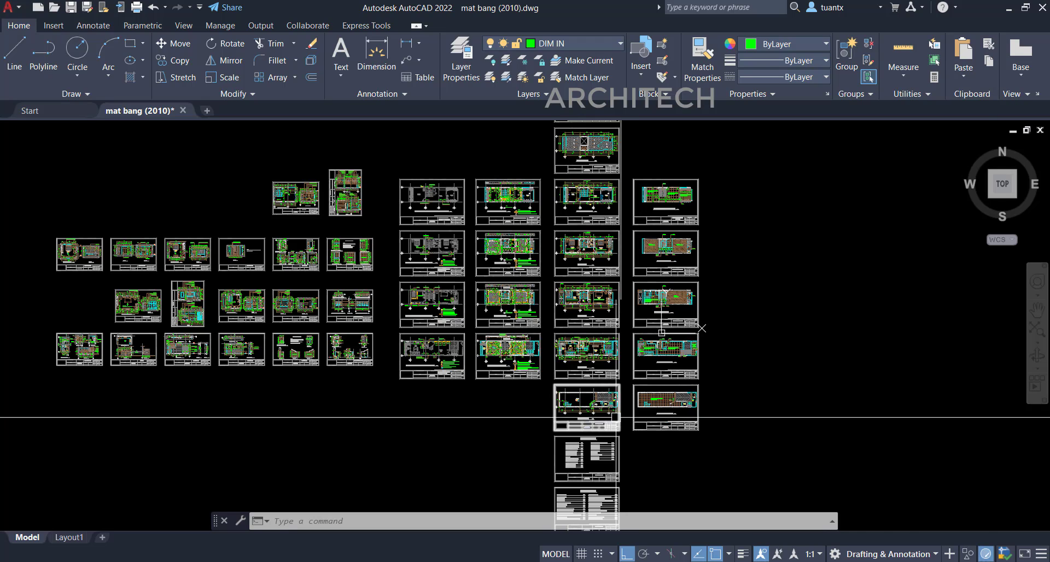
Step: Examine the restroom 1 detail sheet with its plan and elevations, and return to the sheet overview
scroll(359, 331, "up", 6)
scroll(361, 322, "up", 3)
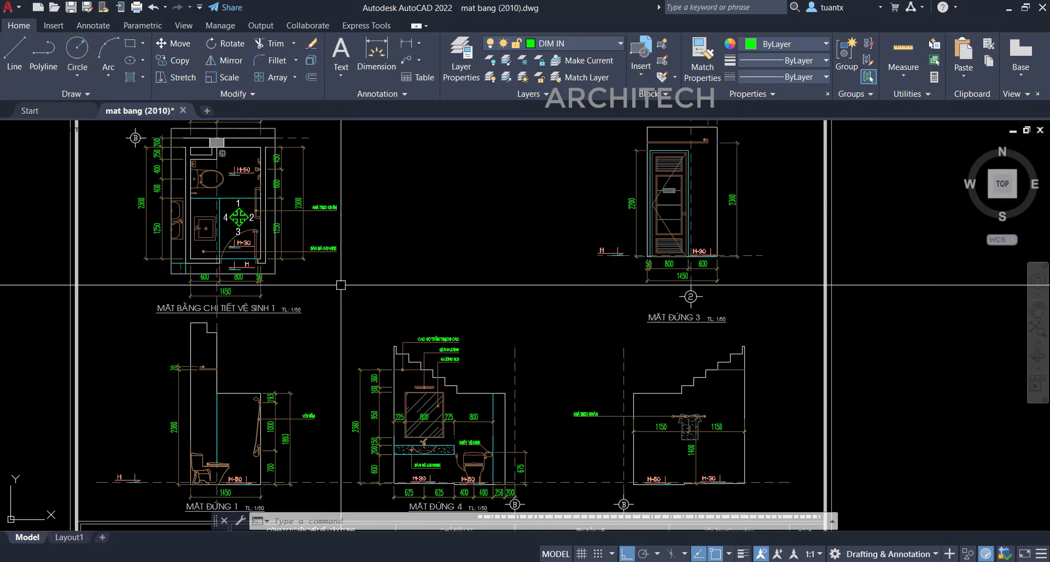
scroll(342, 281, "down", 4)
scroll(429, 312, "down", 6)
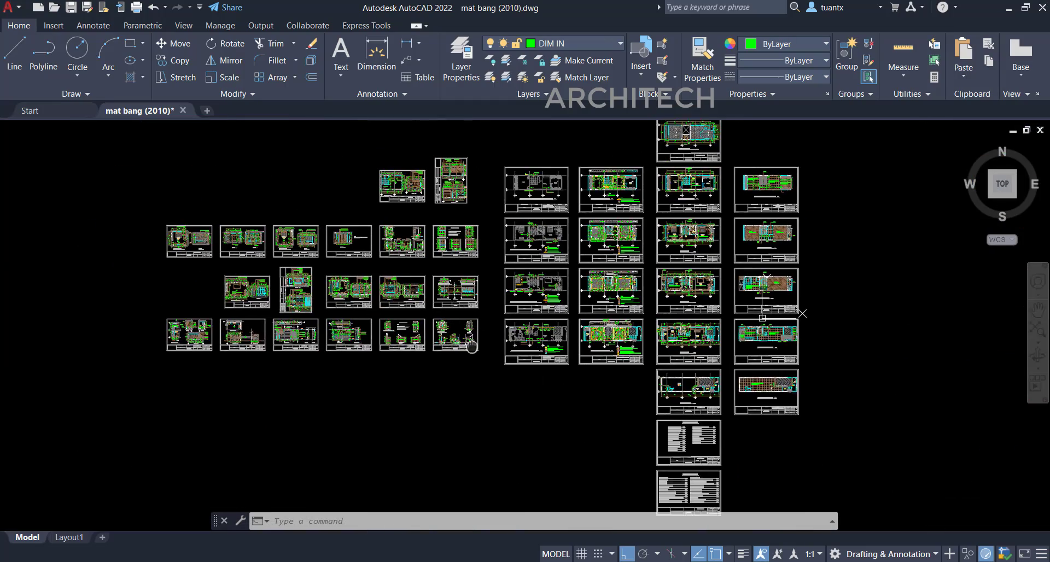
Step: Examine the stair section sheets and the detail sheets beside them, and return to the overview of the whole drawing set
scroll(496, 260, "up", 2)
scroll(492, 313, "up", 2)
middle_click_drag(496, 261, 451, 362)
scroll(491, 313, "down", 2)
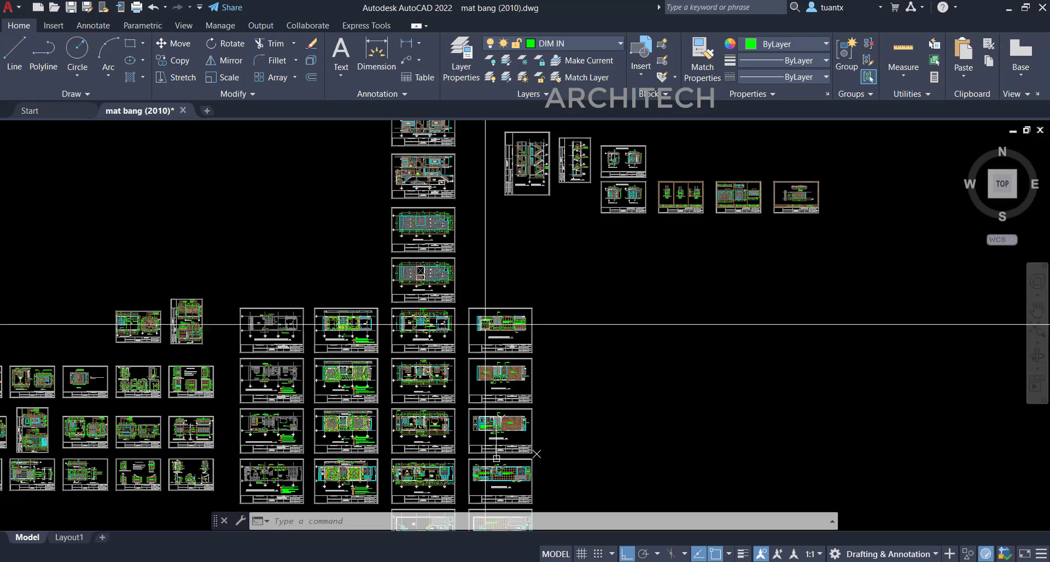
scroll(547, 229, "up", 5)
scroll(501, 262, "up", 1)
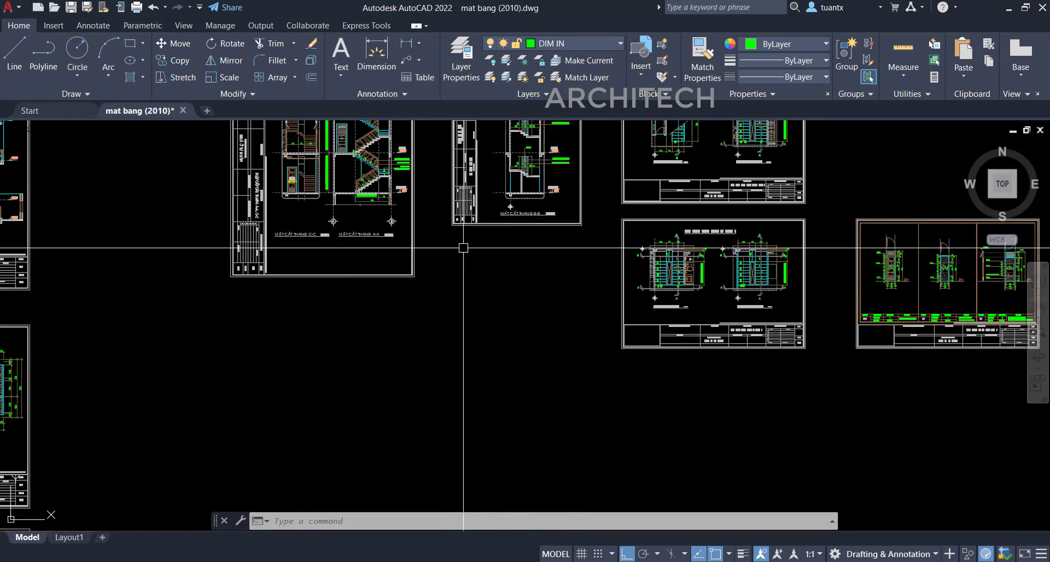
scroll(481, 300, "down", 6)
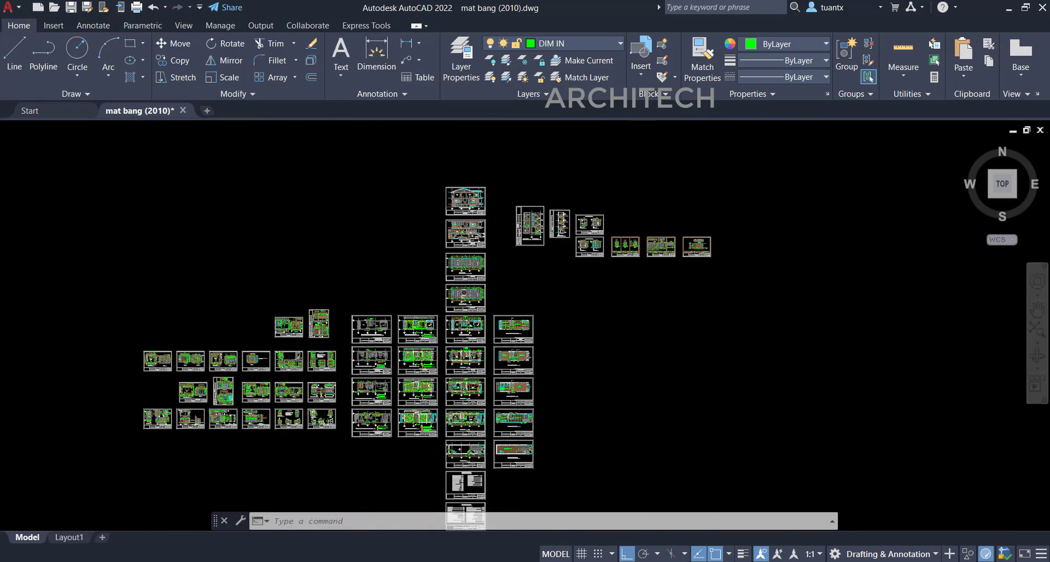
Step: Examine the worship room detail sheets (CHI TIẾT PHÒNG THỜ) with their plan and wall elevations
scroll(321, 329, "up", 7)
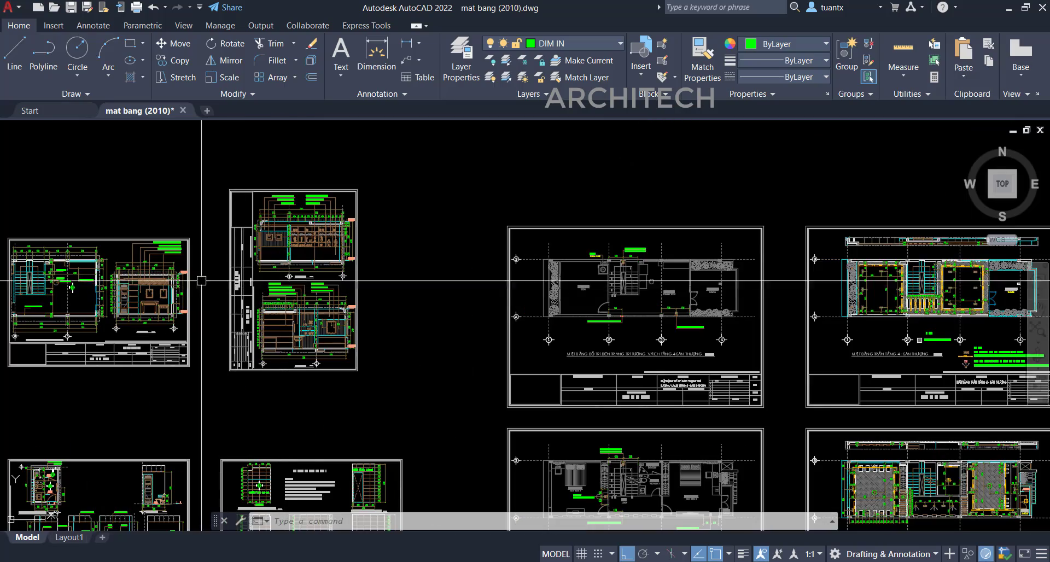
middle_click_drag(168, 301, 352, 252)
scroll(352, 252, "up", 2)
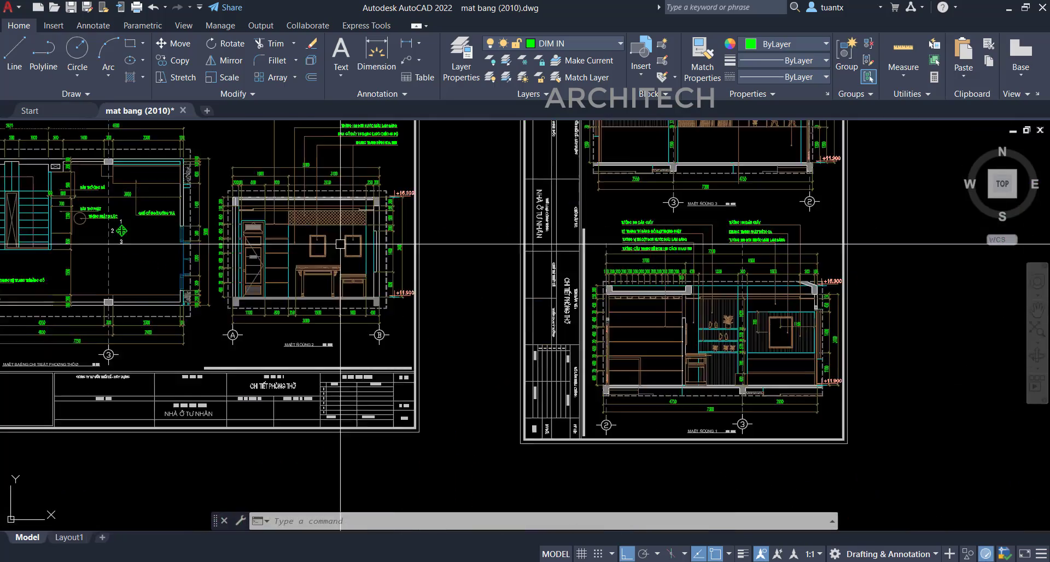
Step: Return to the sheet overview in AutoCAD, and switch to Revit to view the house frame and its levels in 3D
scroll(383, 240, "down", 8)
middle_click_drag(397, 285, 362, 282)
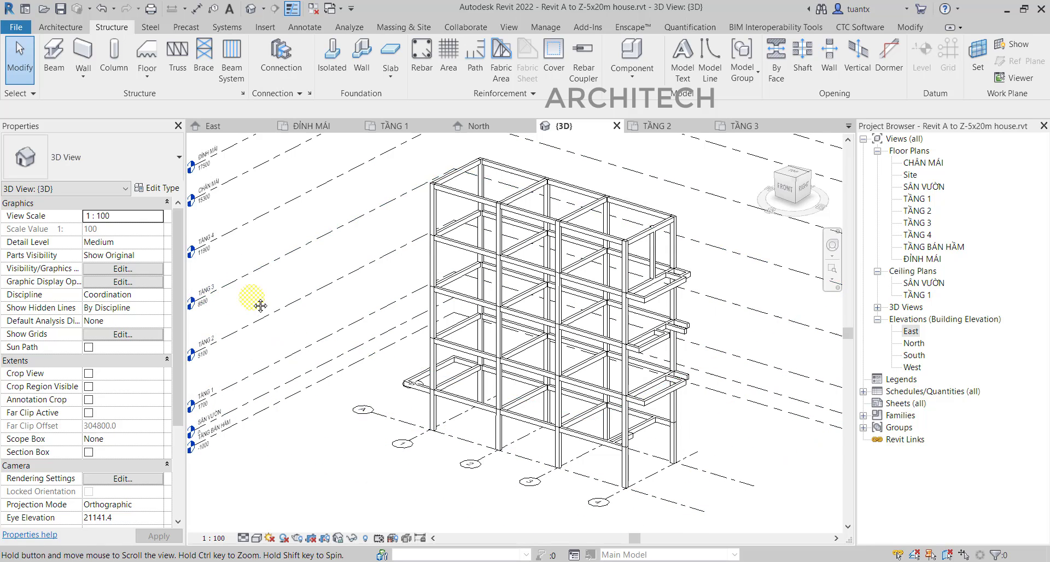
middle_click_drag(251, 298, 291, 320)
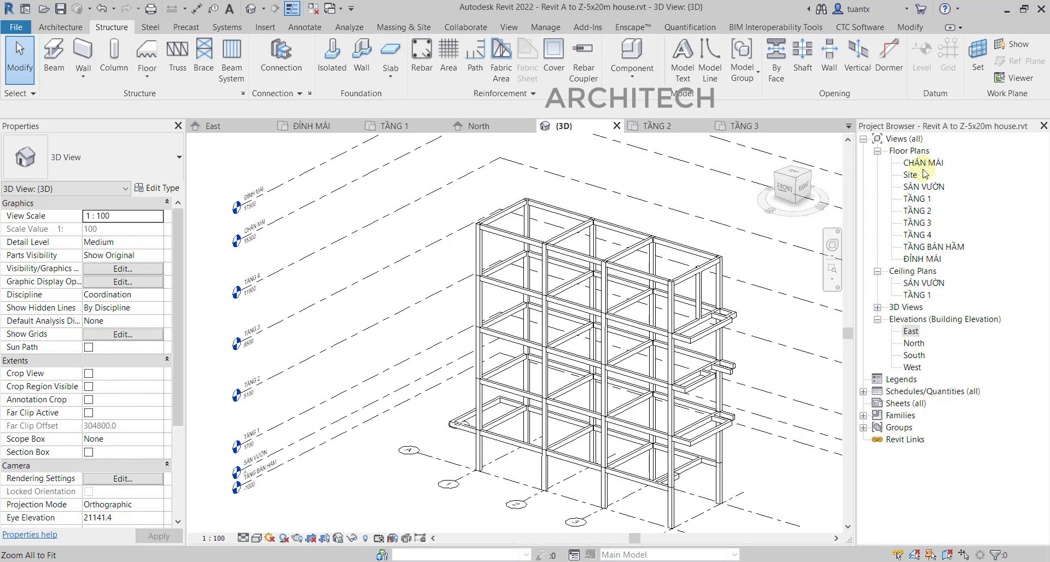
Step: Open the TẦNG 1 floor plan and examine its columns and grid lines 1 to 4, A and B
double_click(918, 198)
scroll(530, 385, "up", 4)
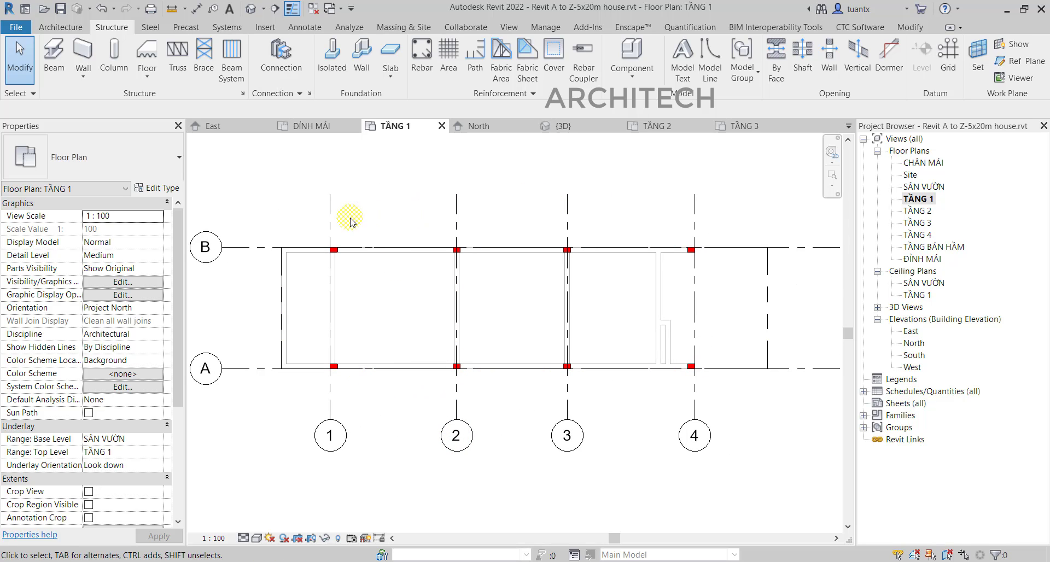
middle_click_drag(475, 239, 494, 235)
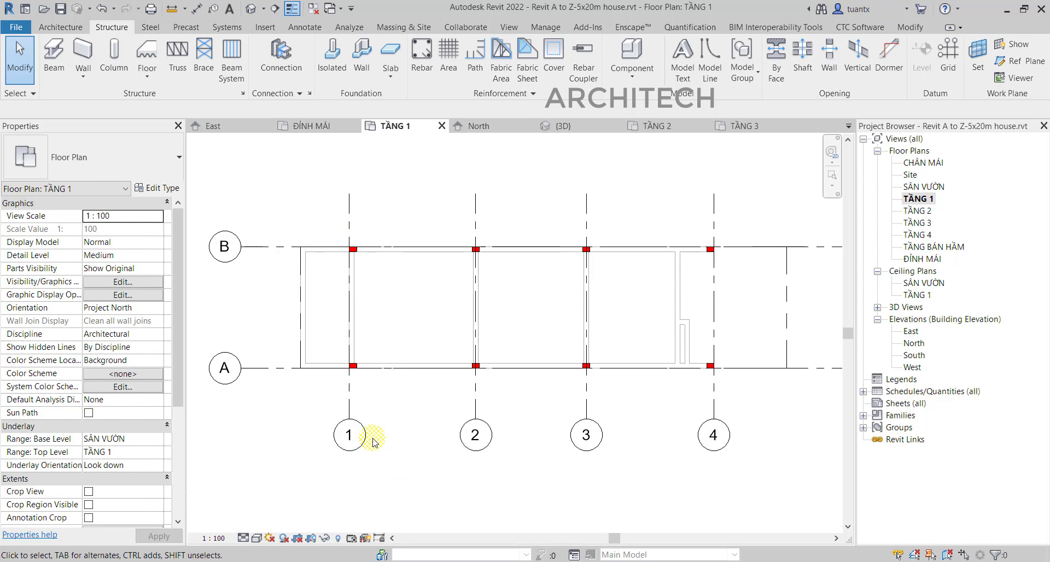
scroll(487, 416, "up", 1)
middle_click_drag(489, 415, 538, 405)
scroll(535, 395, "down", 2)
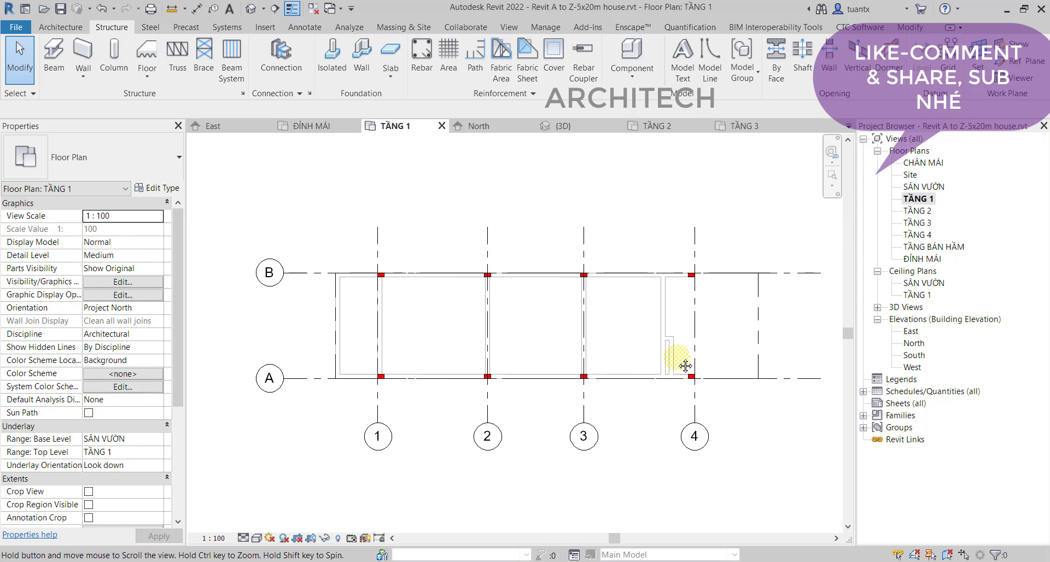
middle_click_drag(681, 358, 614, 350)
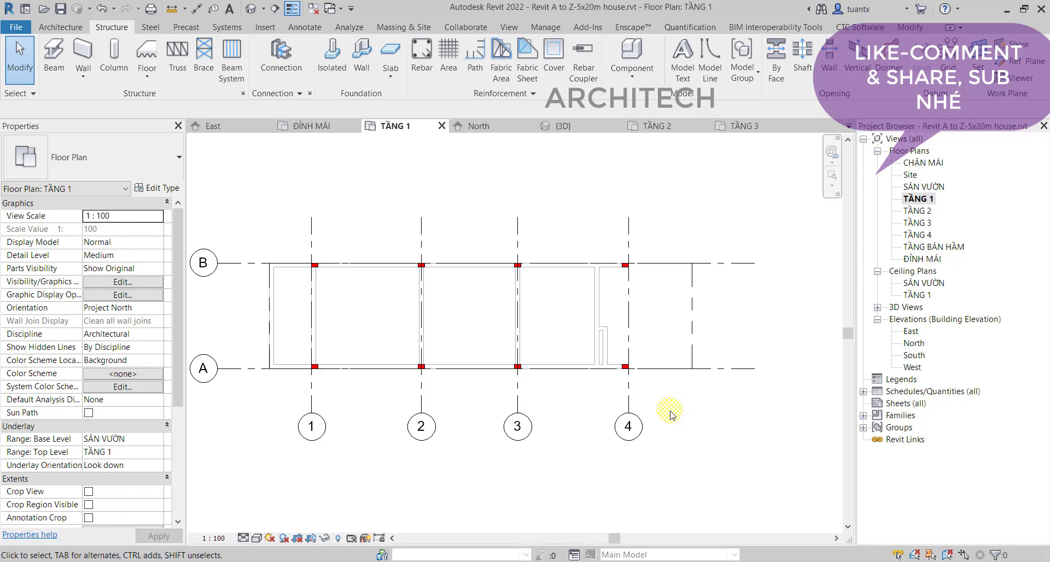
scroll(339, 424, "up", 2)
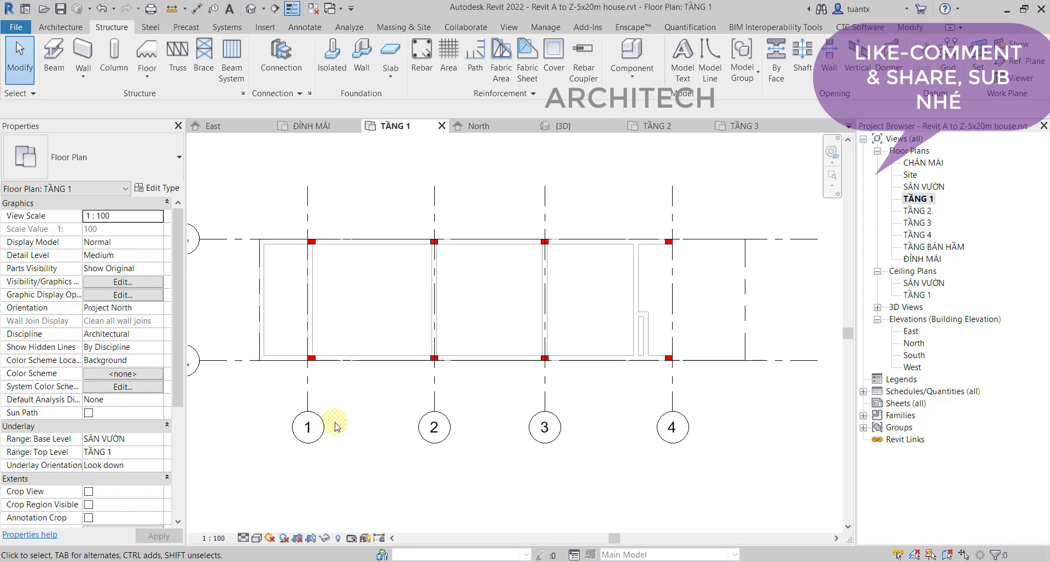
Step: Inspect grid line 1's available types and the Symbol setting in its type properties
middle_click_drag(336, 422, 413, 436)
left_click(409, 432)
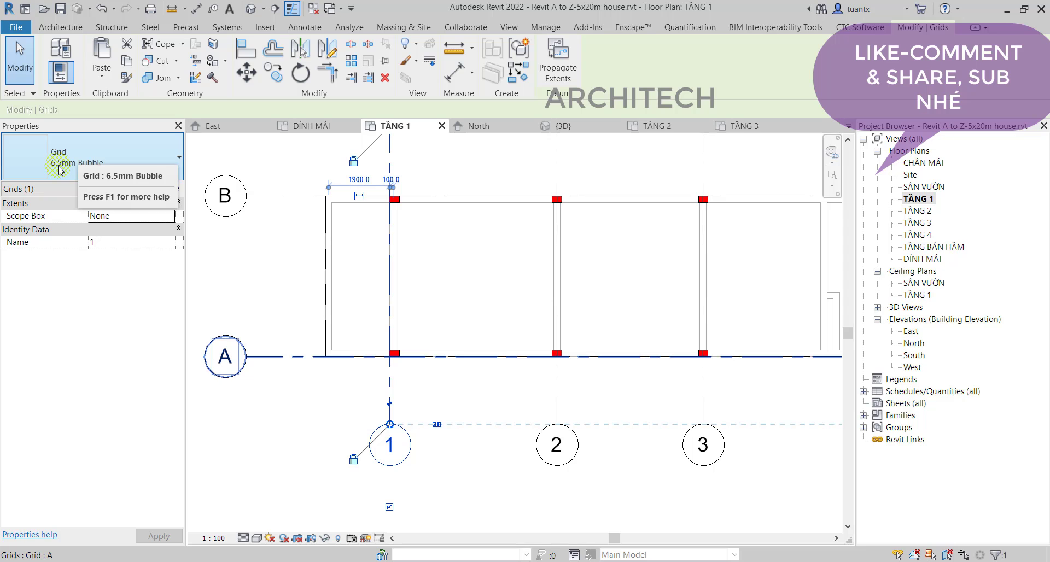
left_click(88, 167)
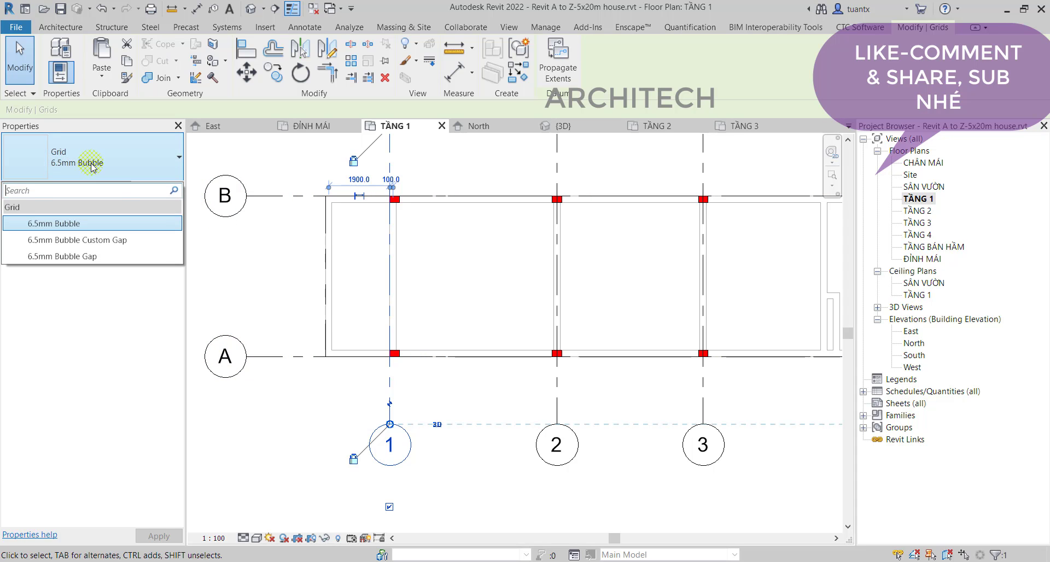
left_click(90, 166)
left_click(157, 187)
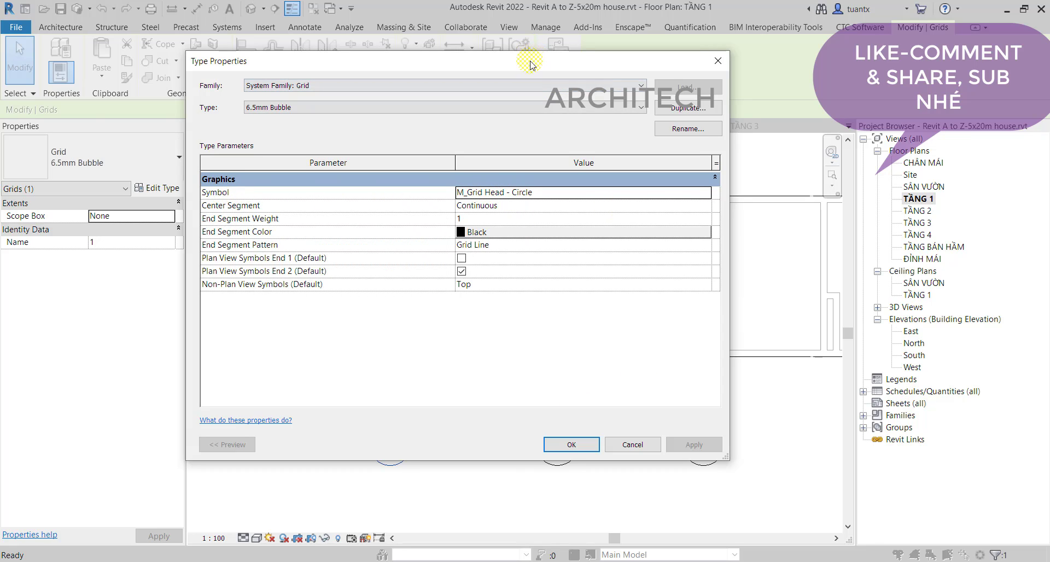
left_click_drag(535, 65, 458, 59)
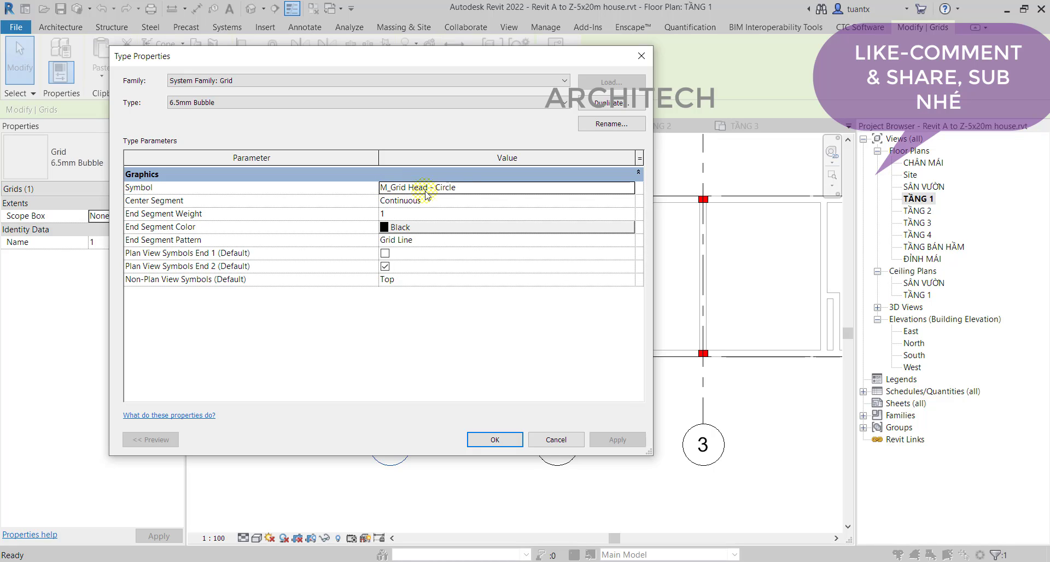
left_click(544, 187)
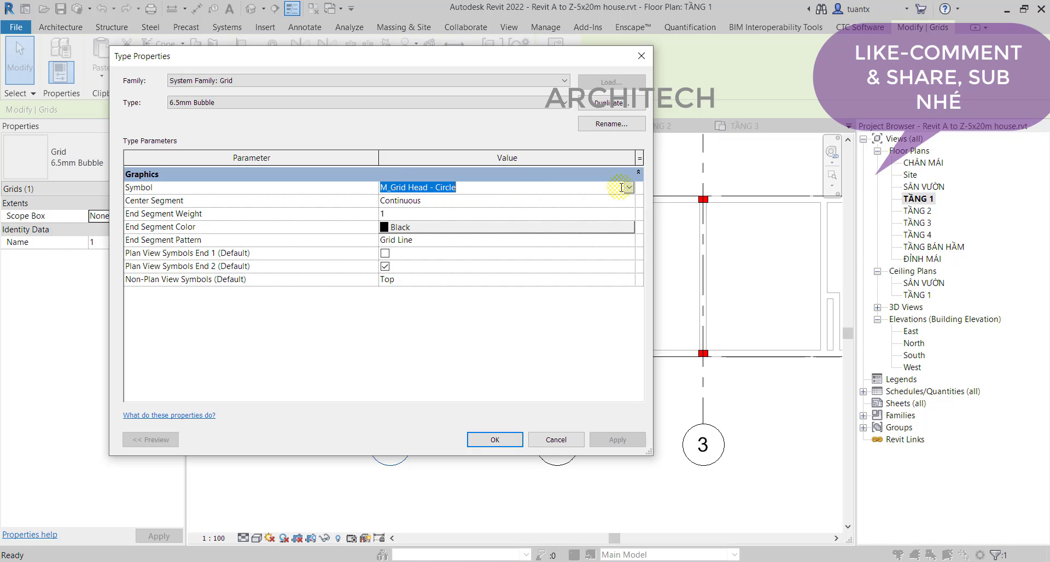
left_click(629, 188)
left_click(629, 189)
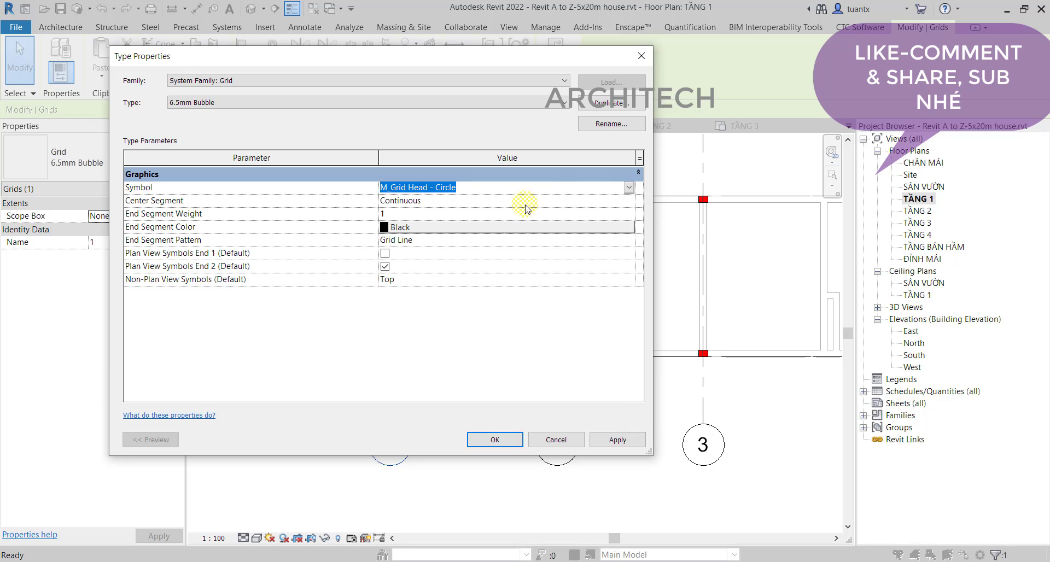
left_click(503, 441)
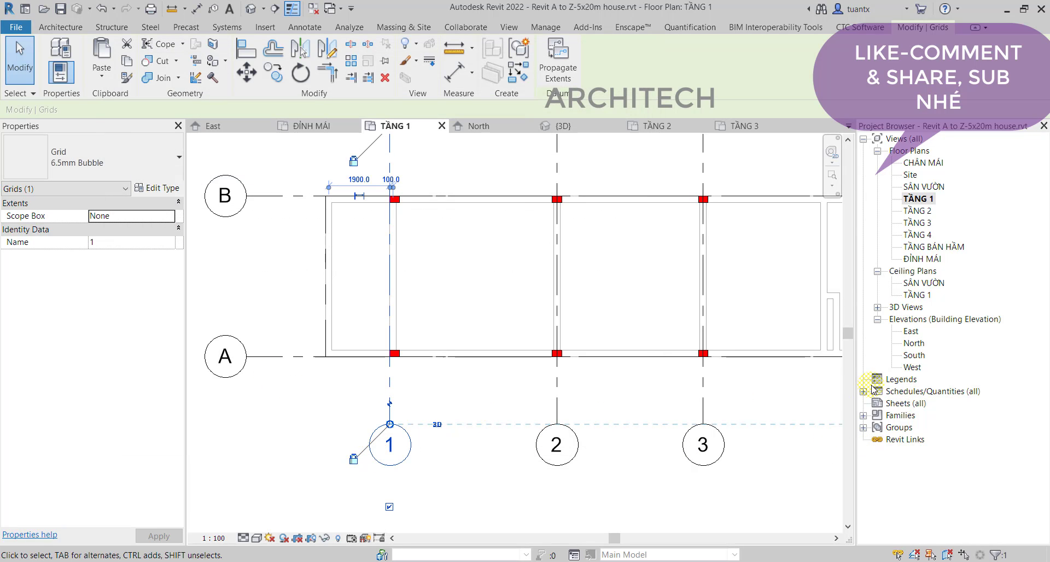
Step: Expand the Families branch of the Project Browser and look through its categories and the annotation tools
left_click(863, 415)
scroll(874, 277, "up", 4)
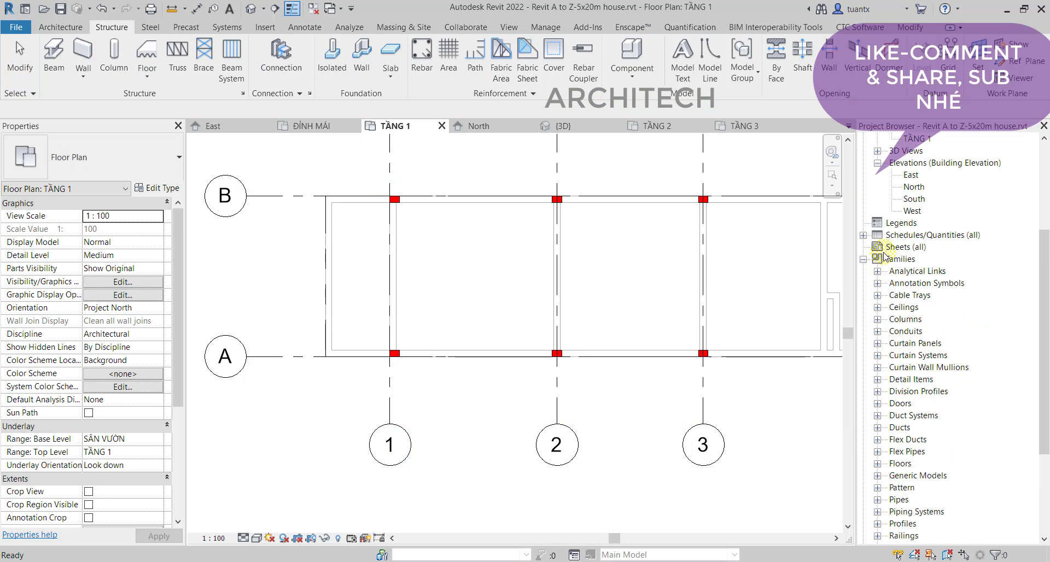
scroll(885, 256, "up", 3)
scroll(902, 417, "down", 1)
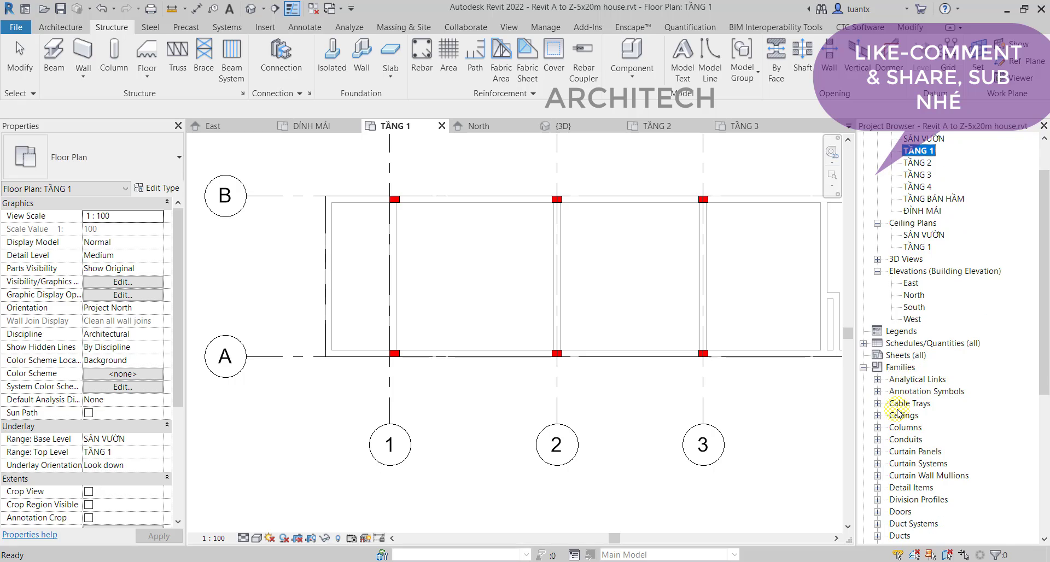
scroll(889, 377, "down", 2)
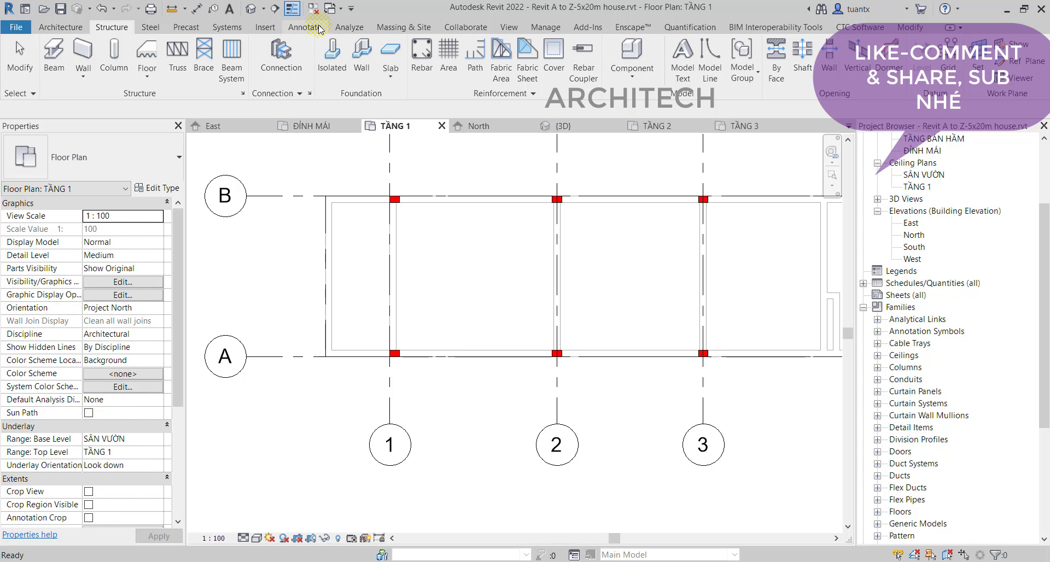
left_click(304, 31)
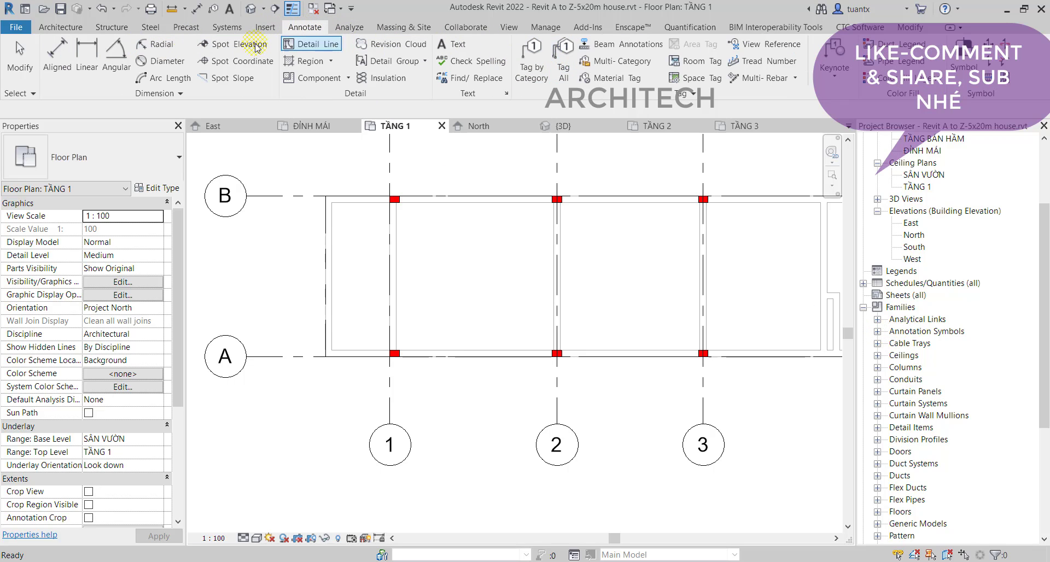
left_click(59, 28)
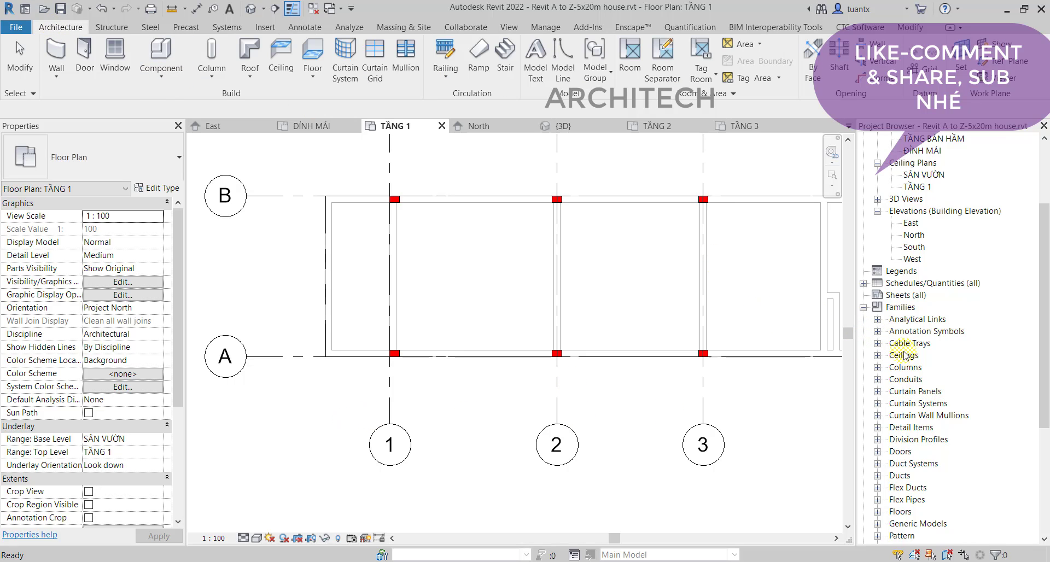
Step: Find the M_Grid Head - Circle type under the Annotation Symbols families and view its properties
left_click(878, 332)
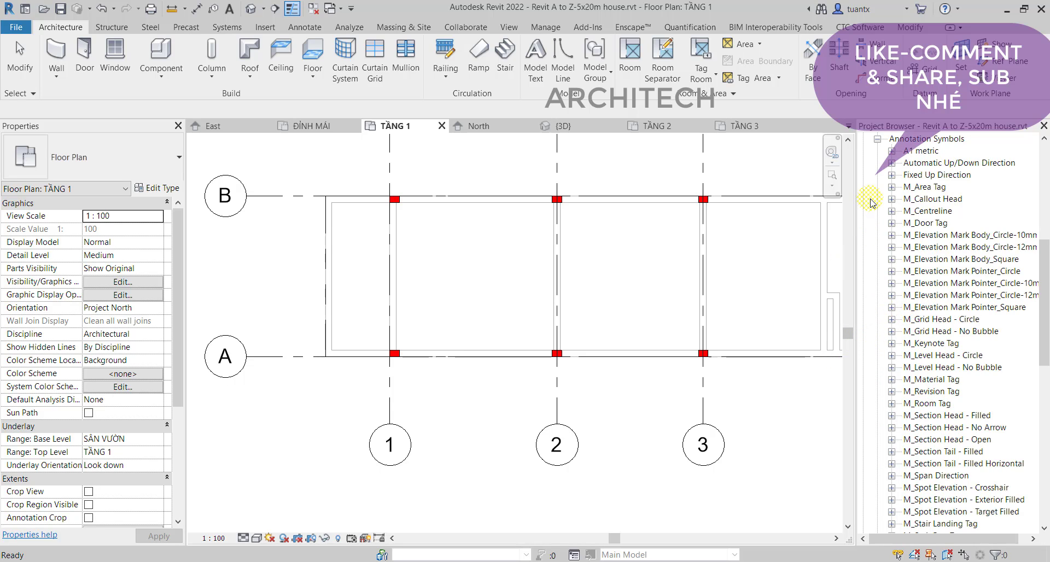
scroll(875, 208, "up", 3)
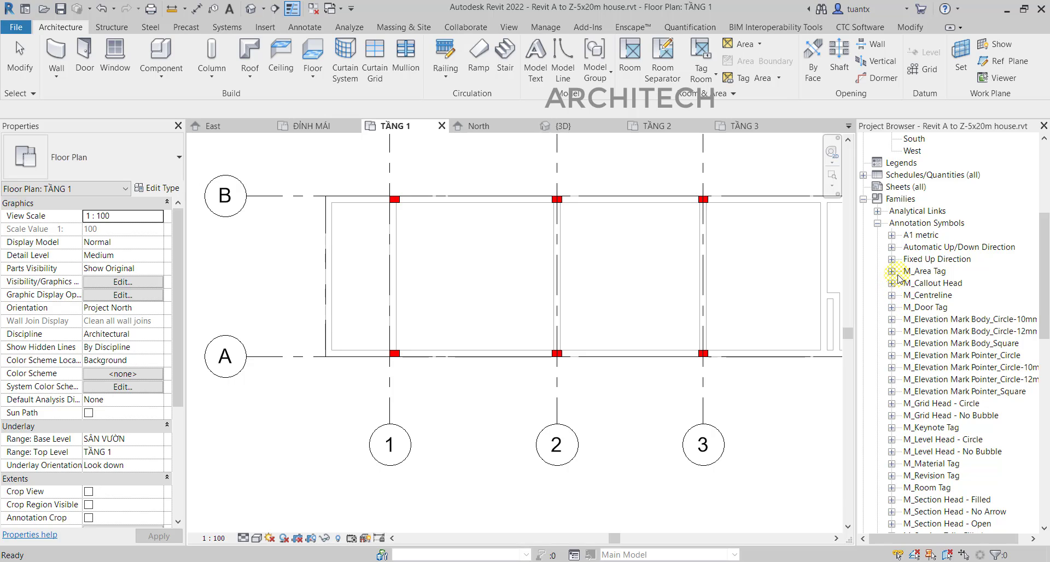
scroll(892, 406, "down", 1)
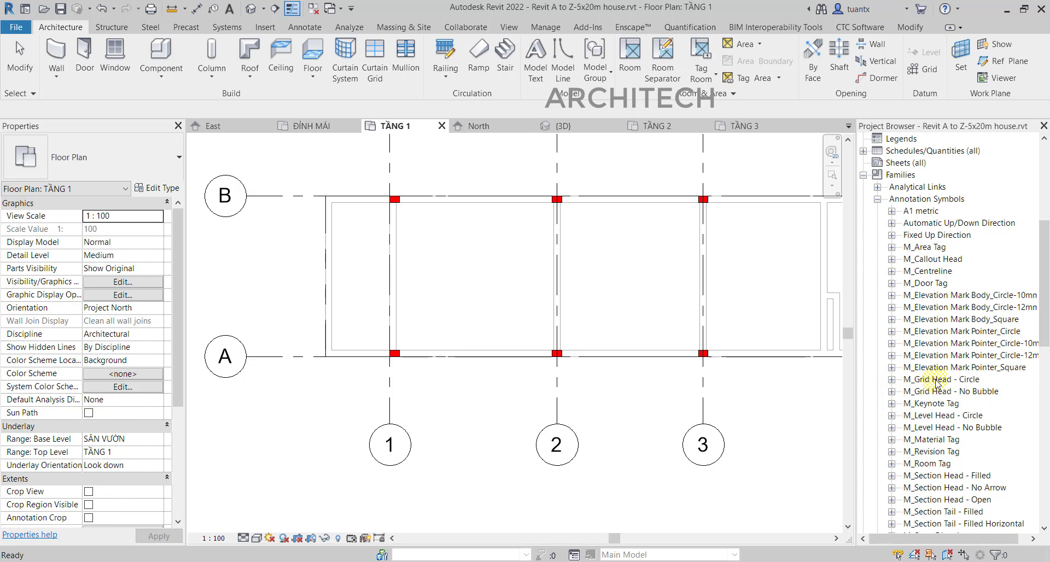
left_click(892, 380)
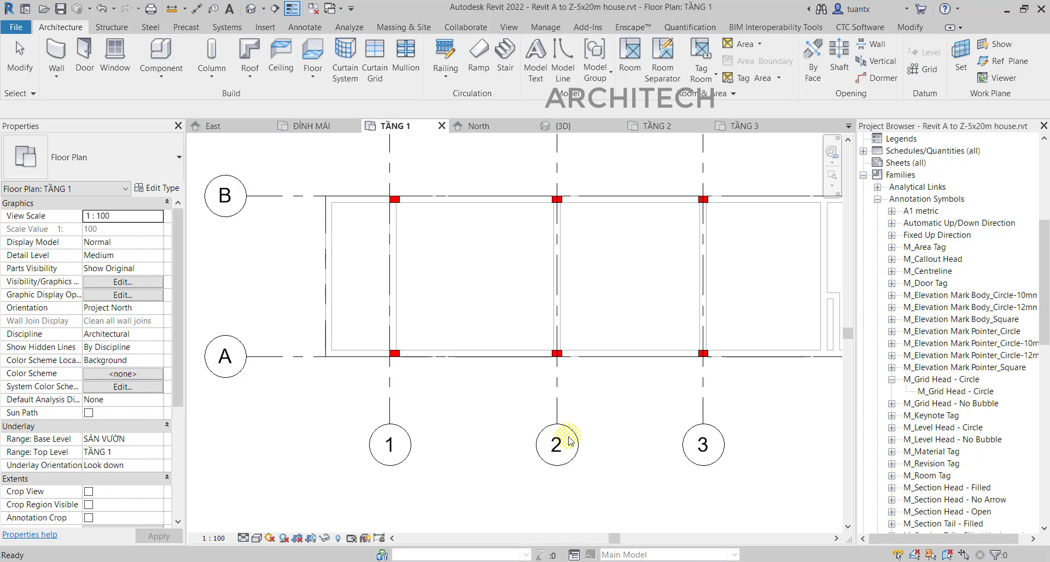
left_click(969, 392)
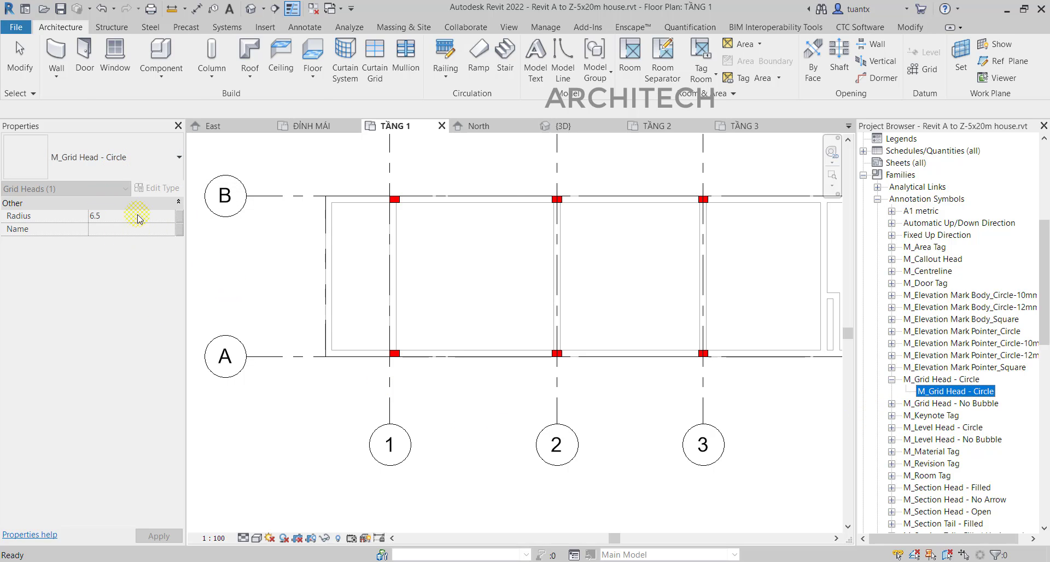
Step: Copy the Symbol name M_Grid Head - Circle from the type properties of grid line 1
left_click(390, 269)
left_click(165, 191)
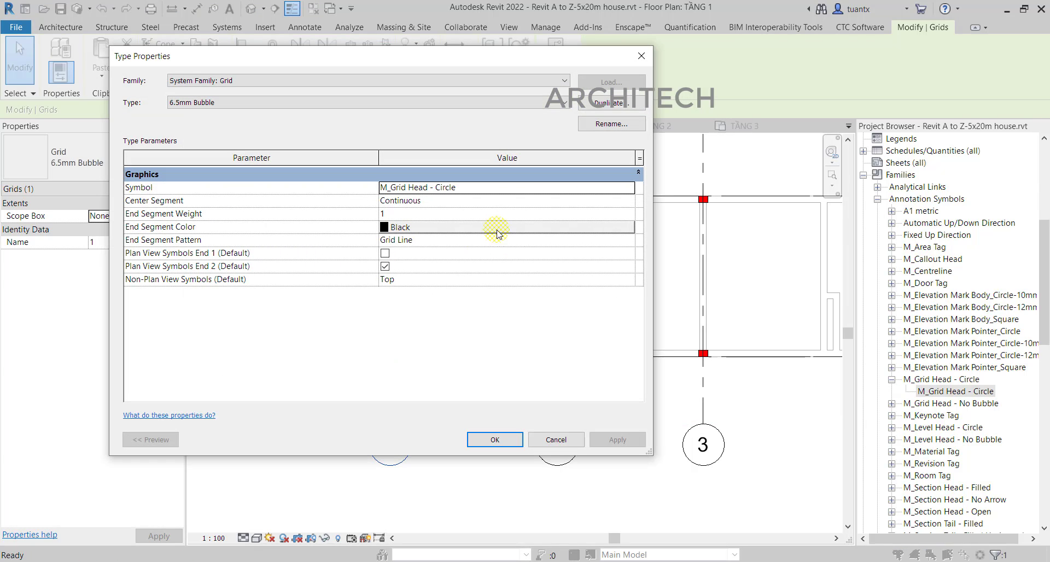
left_click(468, 186)
left_click(381, 187)
key("ctrl+c")
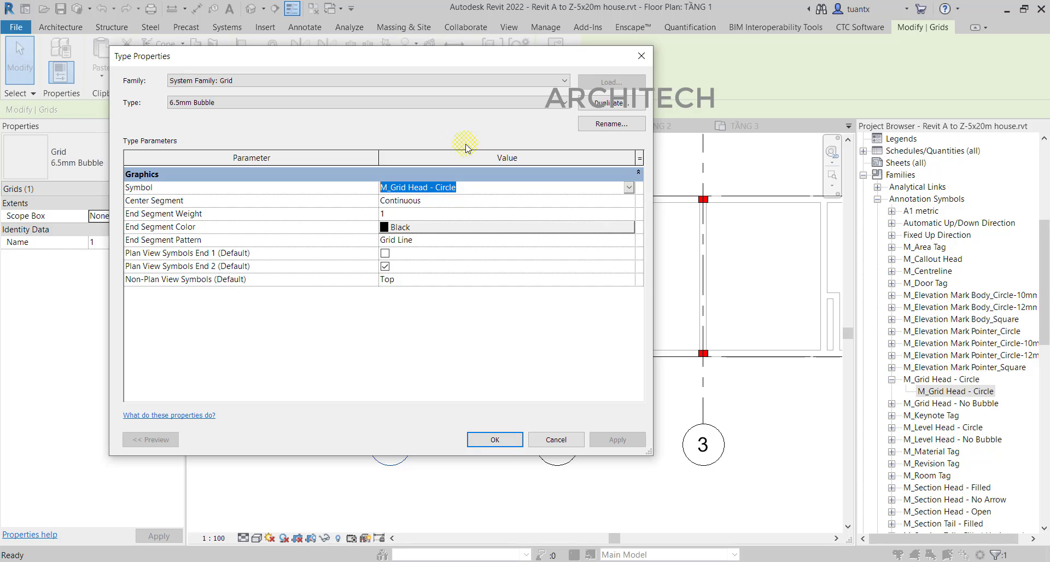
left_click(494, 440)
Step: Search the Project Browser's families for M_Grid Head - Circle and select the type inside that family
right_click(900, 175)
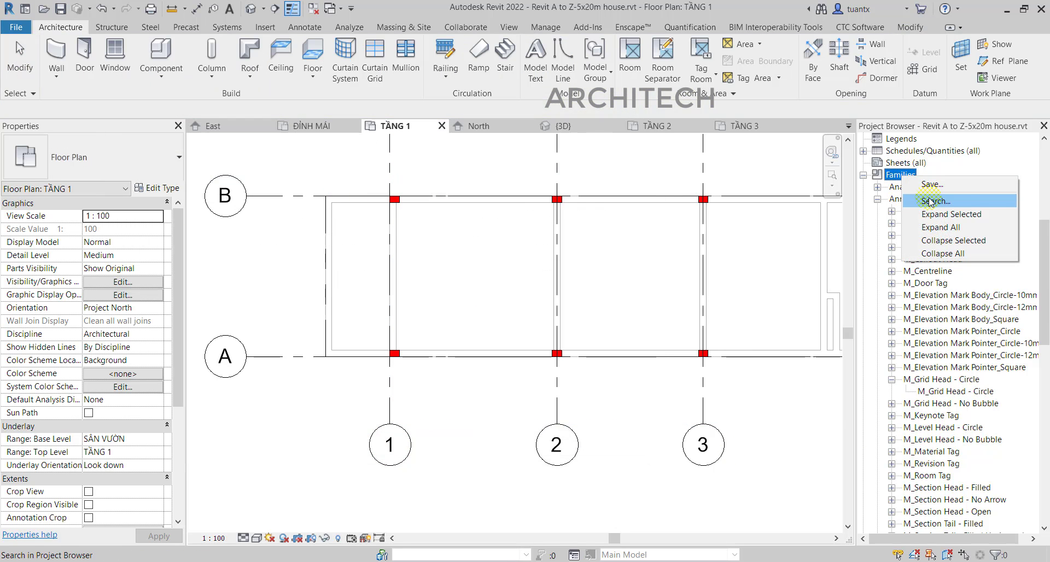
left_click(930, 201)
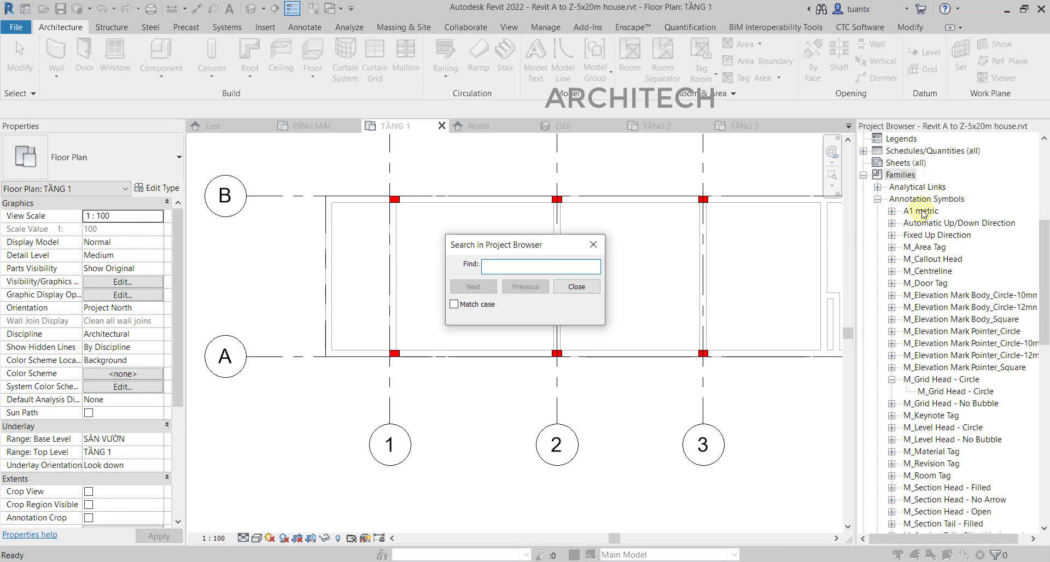
key("ctrl+v")
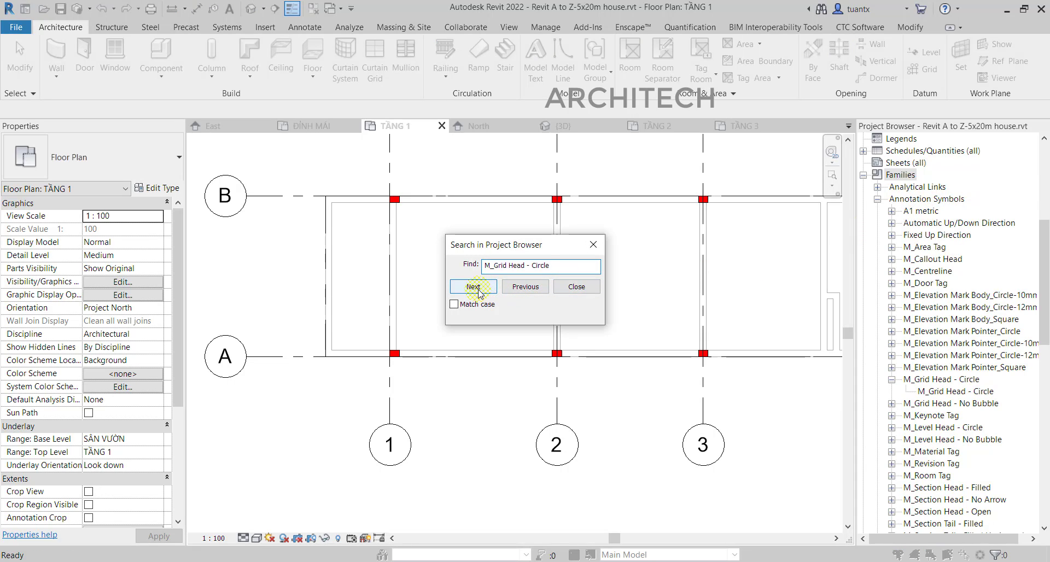
left_click(474, 287)
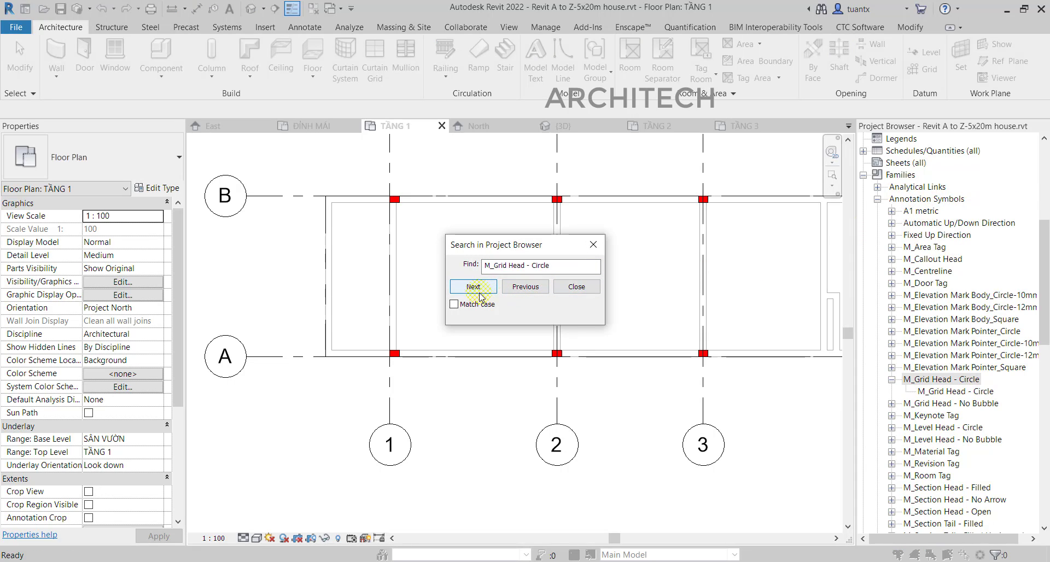
left_click(577, 287)
left_click(943, 381)
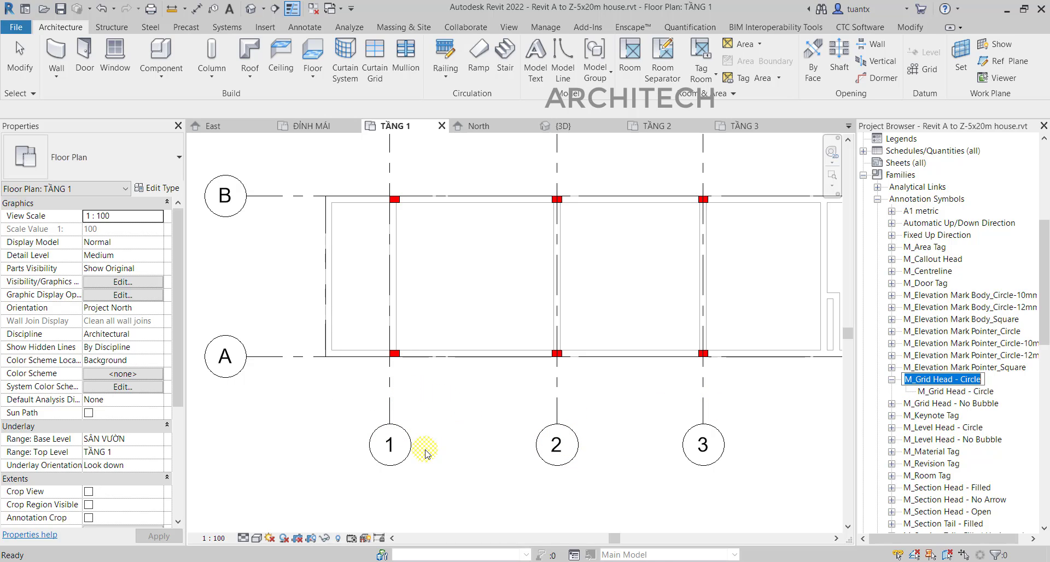
left_click(954, 392)
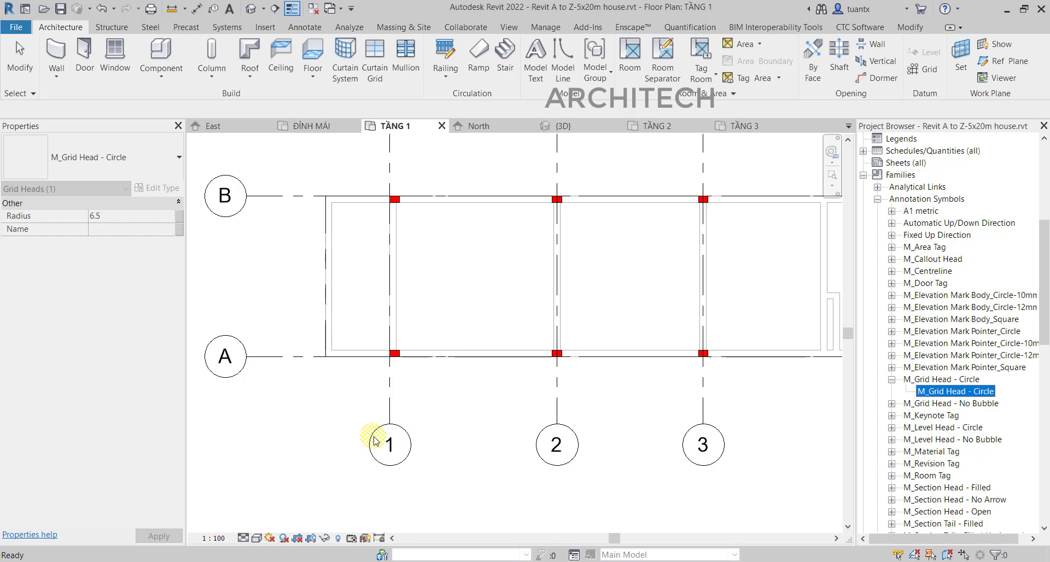
Step: Duplicate the M_Grid Head - Circle type in the Project Browser and open the copy's type properties
right_click(944, 397)
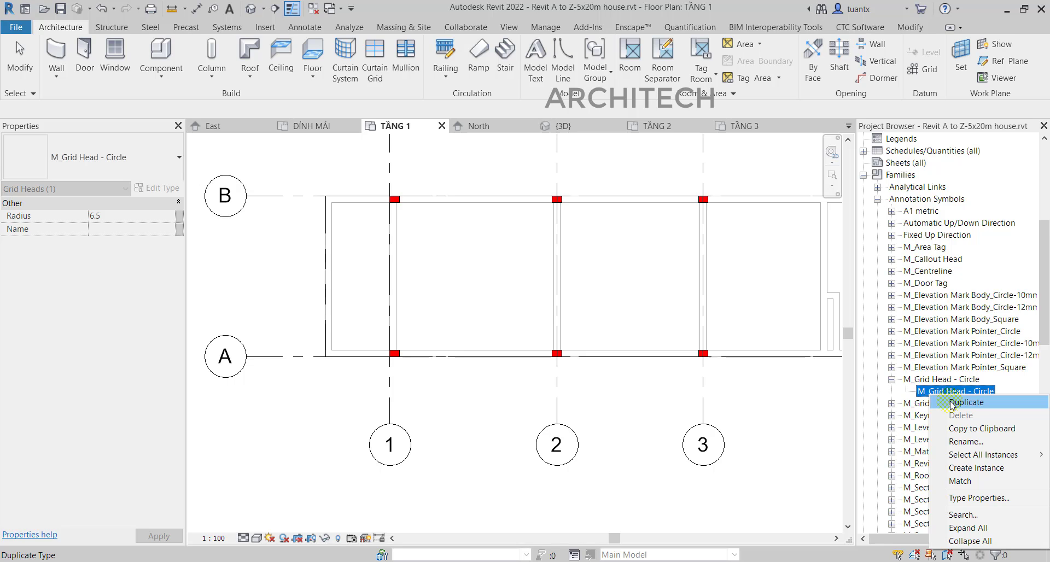
left_click(952, 404)
right_click(952, 403)
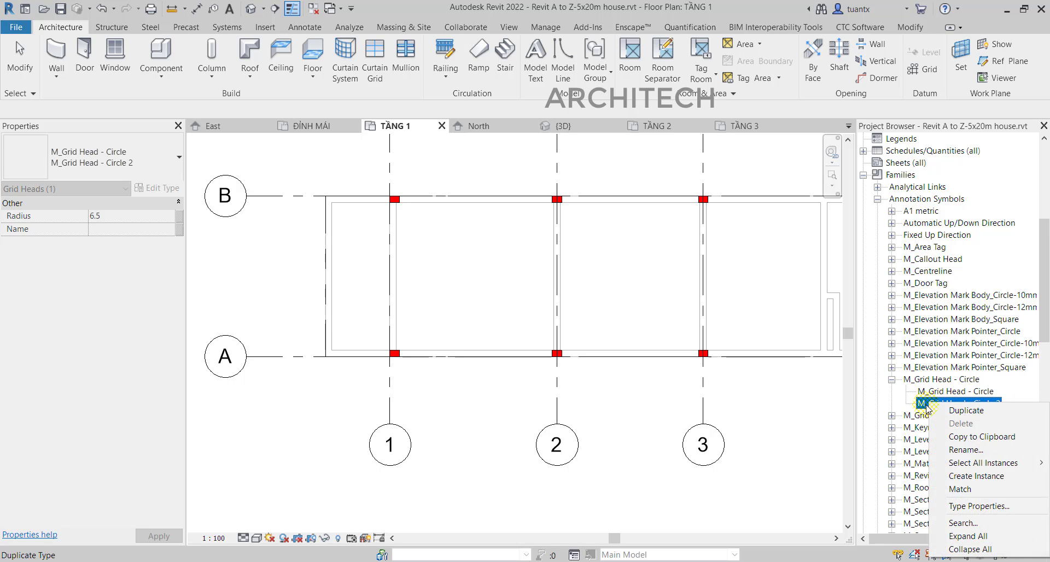
left_click(926, 406)
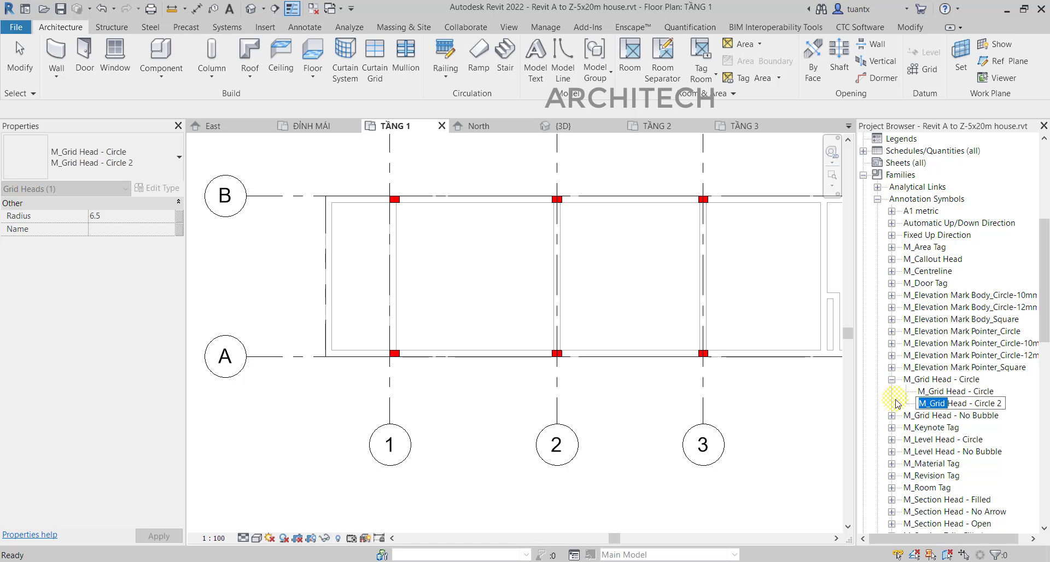
double_click(949, 407)
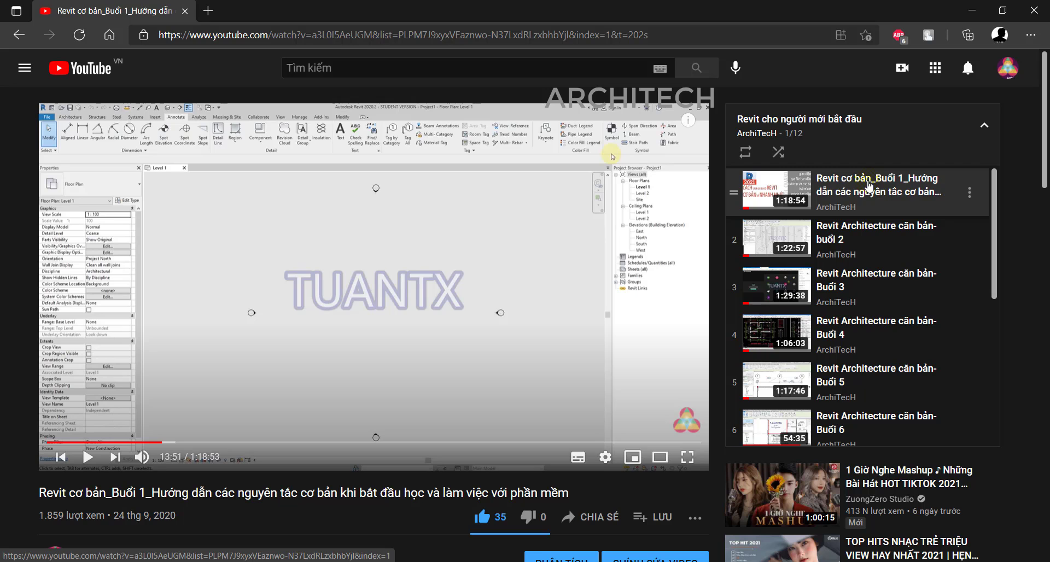
left_click(972, 11)
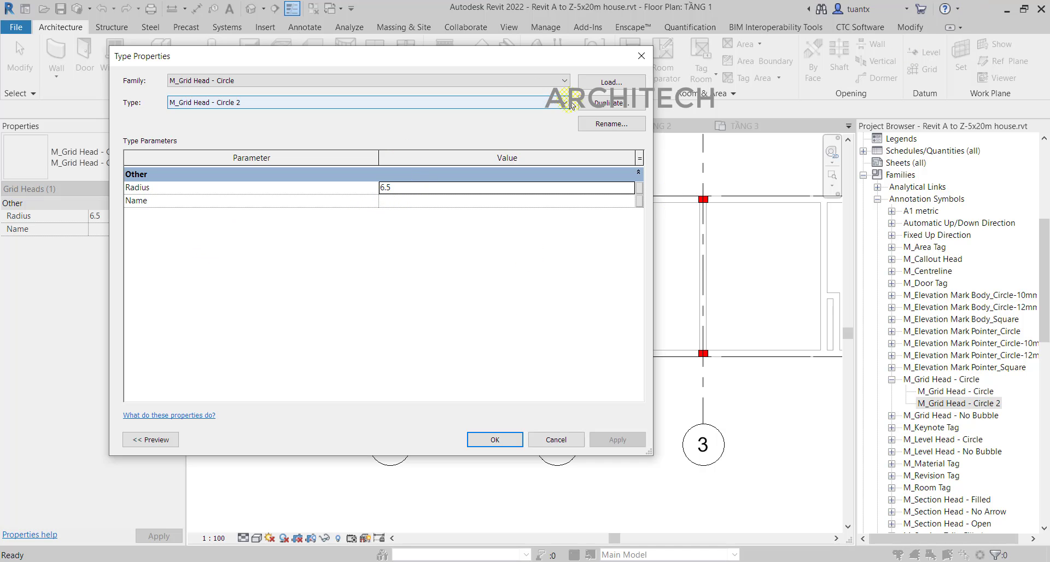
Step: Rename the duplicated grid head type as M_Grid Head - Circle-5mm and set its radius to 5
left_click(606, 123)
left_click(438, 256)
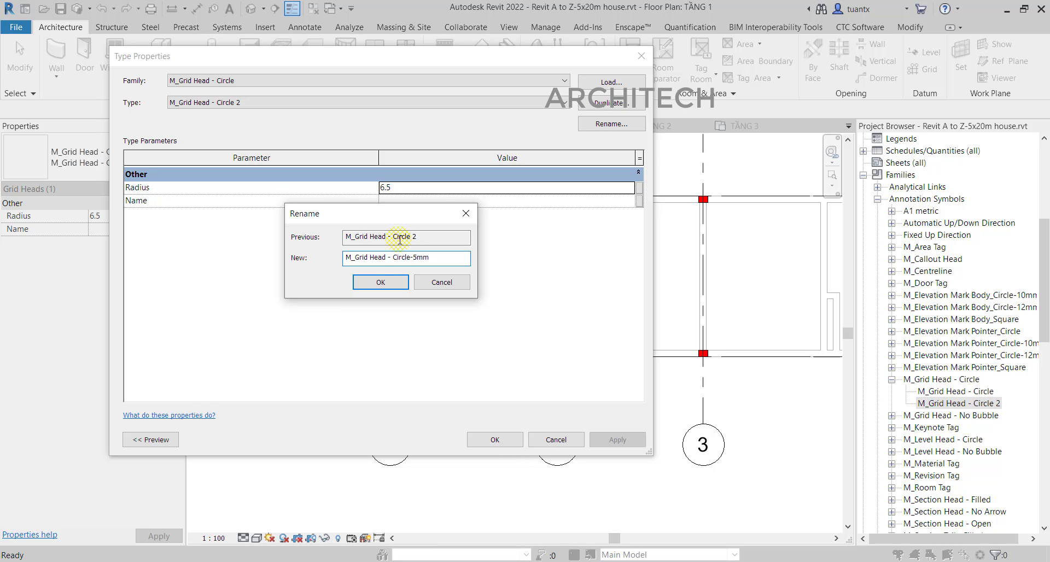
left_click(381, 282)
left_click(440, 187)
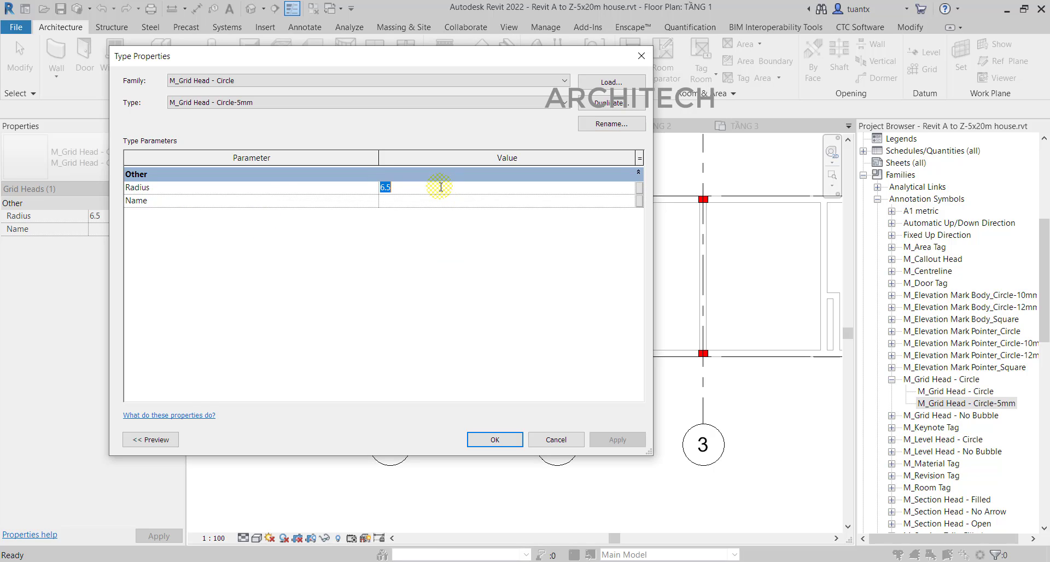
left_click(494, 440)
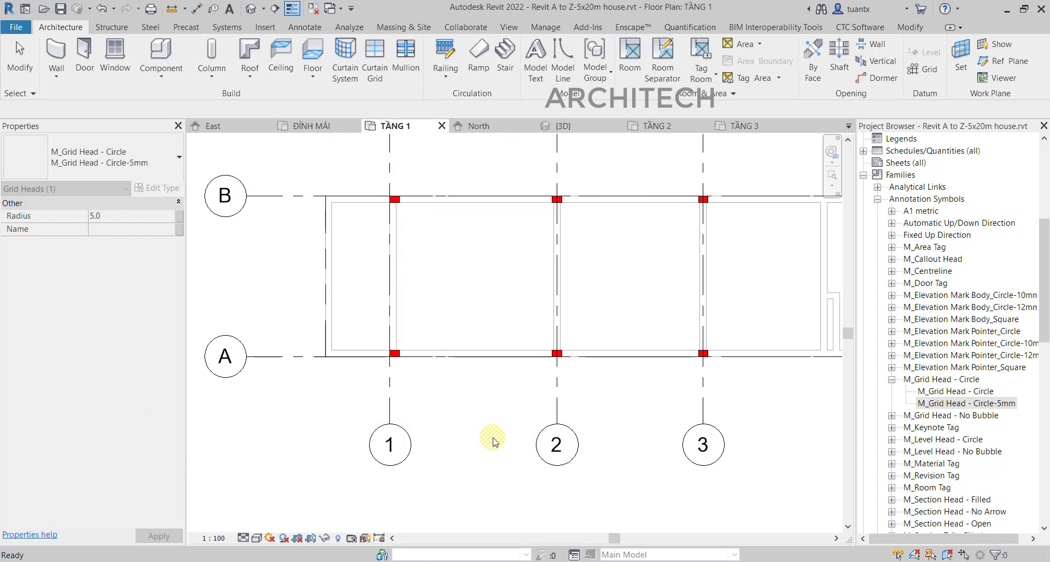
Step: Select everything in the TẦNG 1 floor plan and filter the selection down to the grids only
left_click(611, 405)
scroll(504, 429, "down", 1)
middle_click_drag(504, 429, 297, 355)
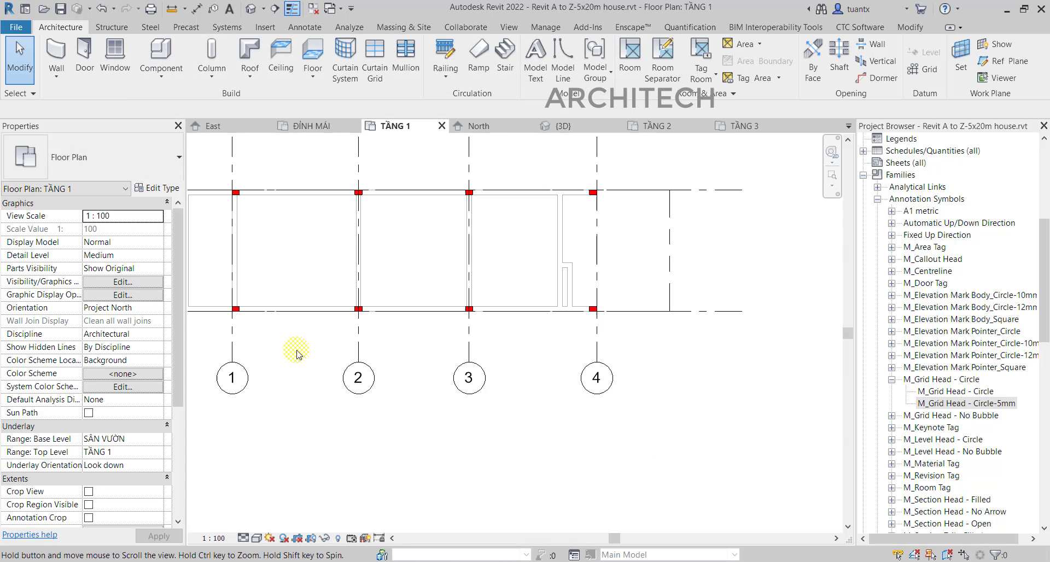
scroll(624, 443, "down", 2)
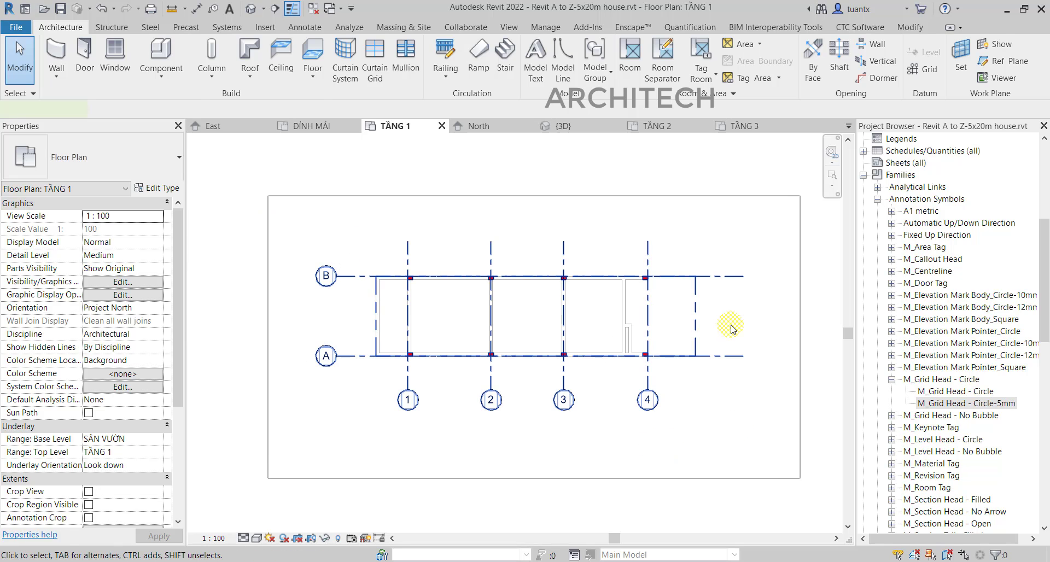
left_click(551, 56)
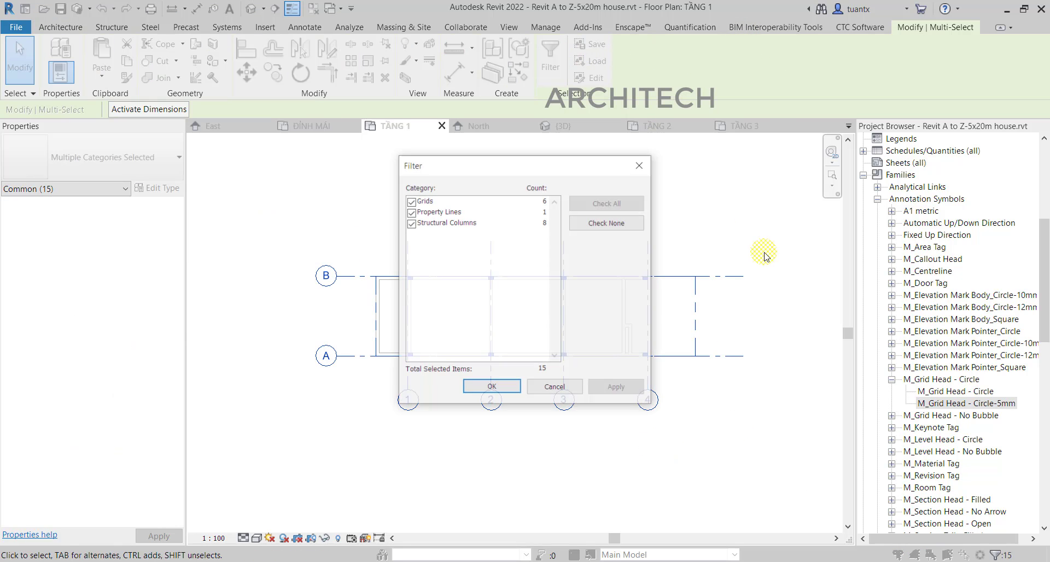
left_click(618, 223)
left_click(417, 204)
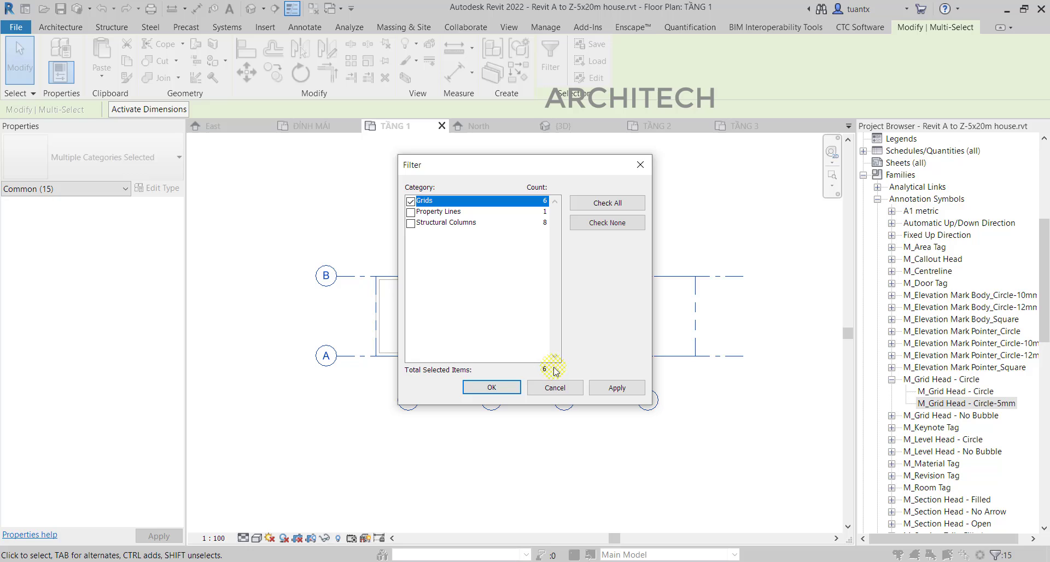
left_click(506, 388)
Step: Set the 6.5mm Bubble grid type's symbol to M_Grid Head - Circle : M_Grid Head - Circle-5mm
left_click(160, 188)
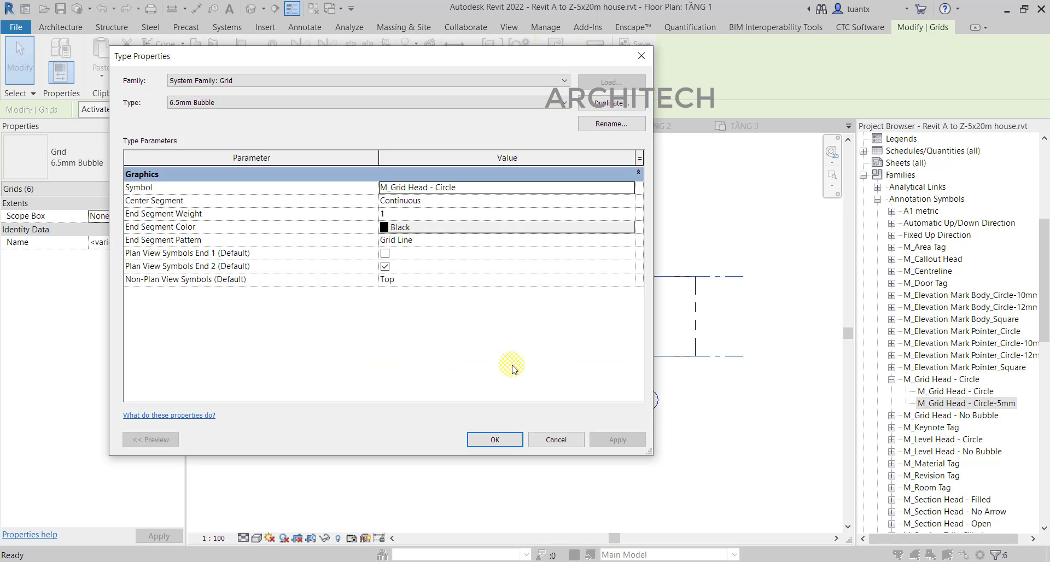
left_click(442, 188)
left_click(628, 187)
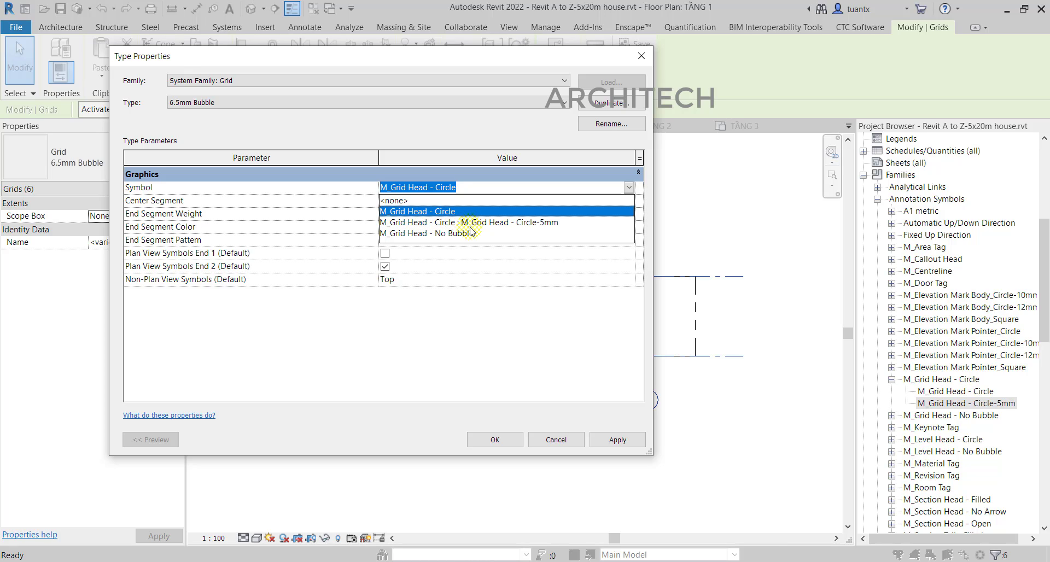
left_click(533, 229)
left_click(617, 440)
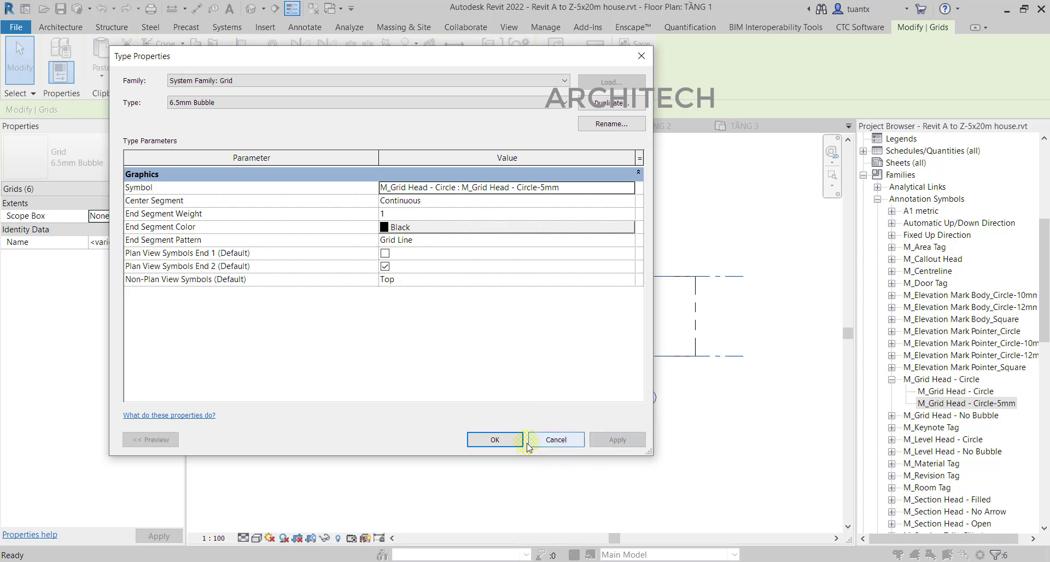
left_click(529, 442)
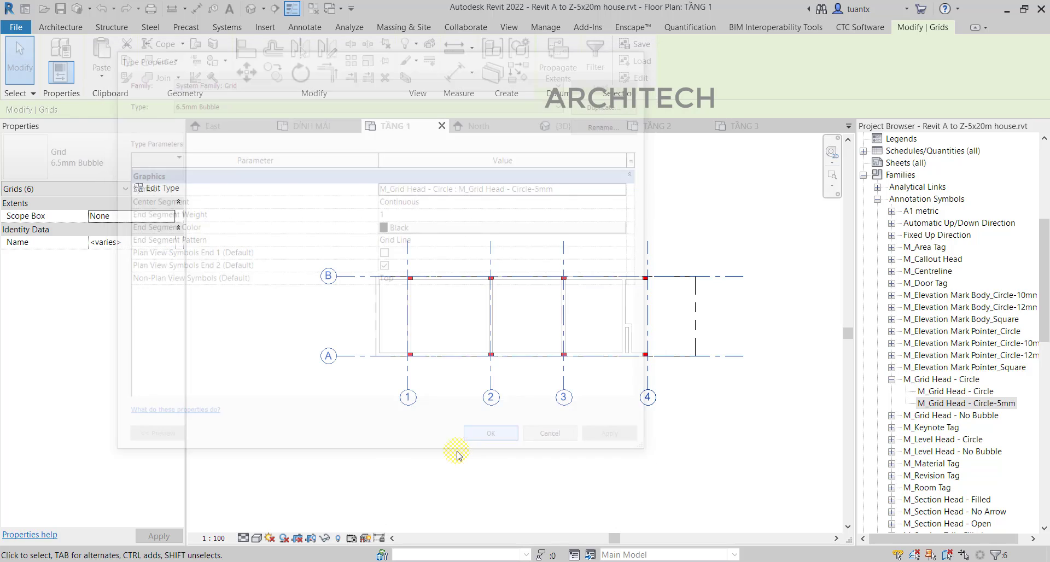
left_click(499, 495)
Step: Examine the resized grid heads across the TẦNG 1 floor plan
scroll(430, 425, "up", 2)
middle_click_drag(389, 406, 298, 471)
scroll(303, 411, "down", 3)
middle_click_drag(303, 411, 431, 412)
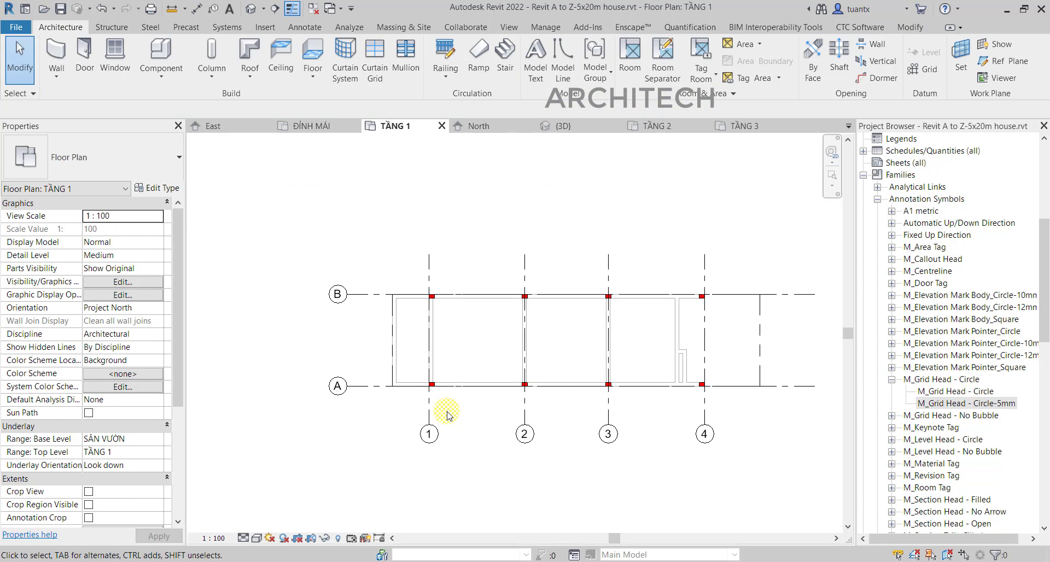
scroll(339, 329, "up", 3)
middle_click_drag(338, 330, 302, 277)
scroll(335, 347, "up", 1)
scroll(357, 335, "down", 1)
scroll(357, 335, "down", 1)
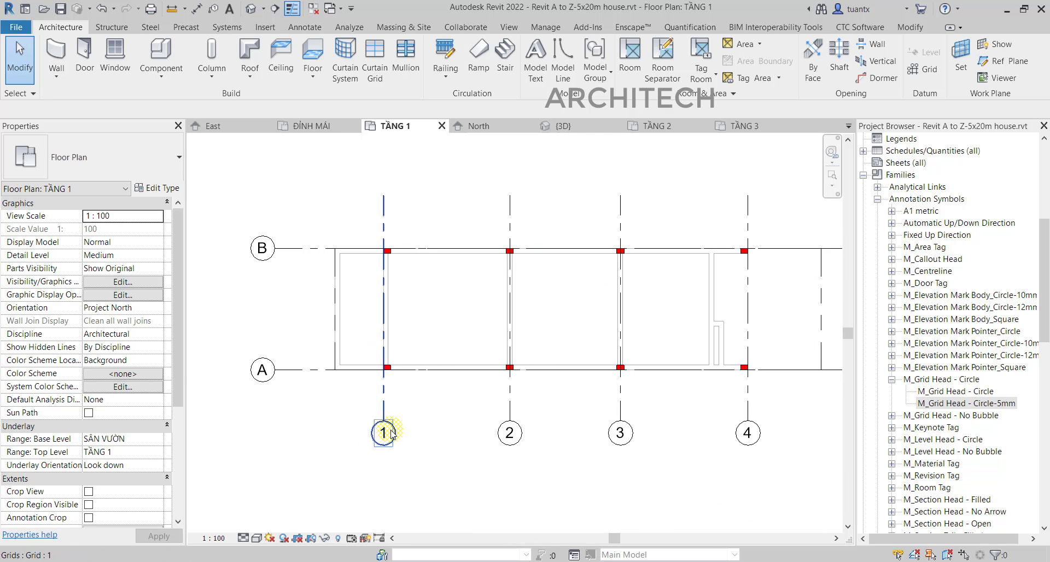
left_click(395, 438)
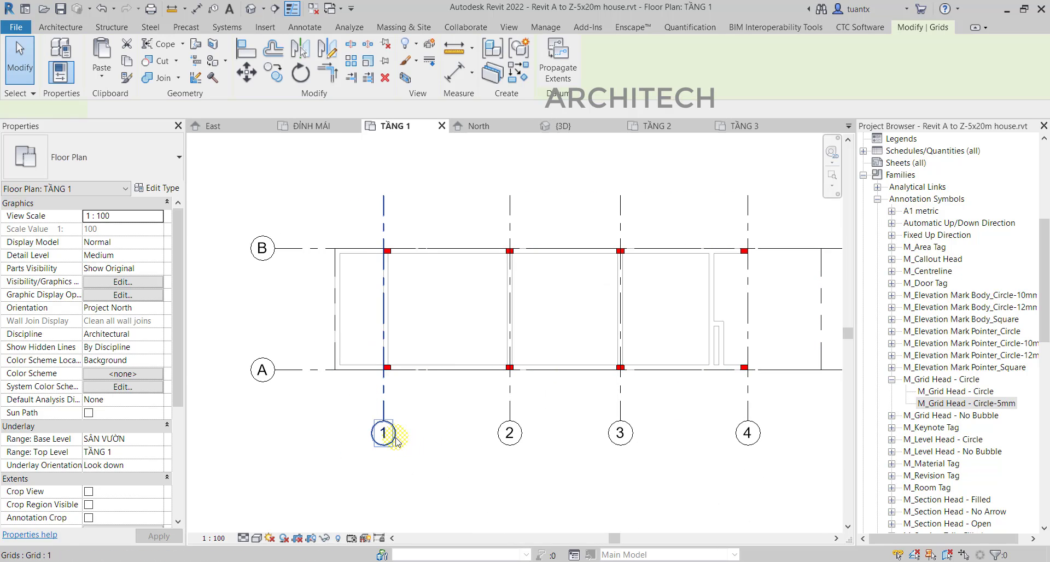
left_click(470, 475)
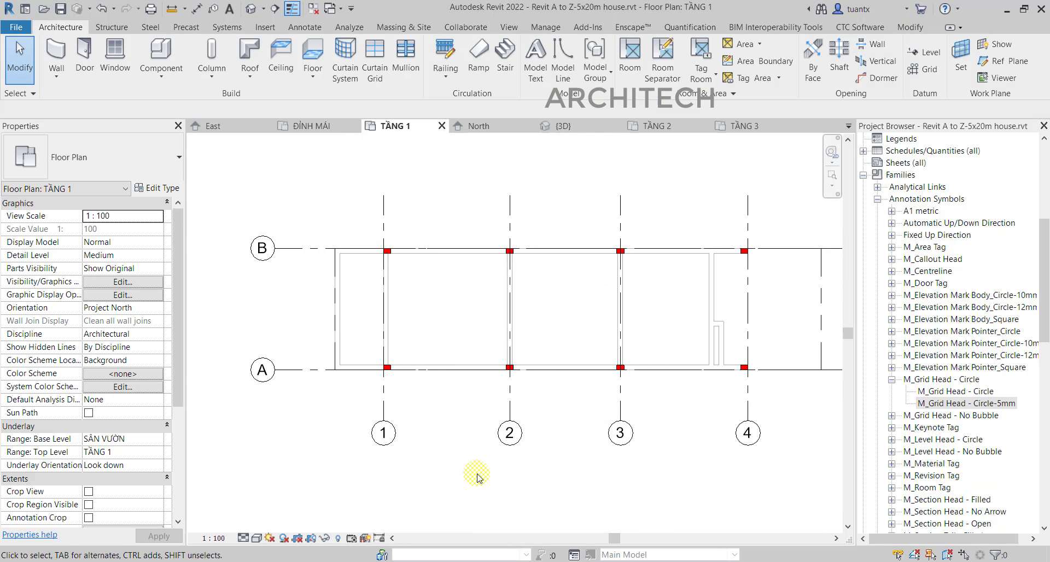
left_click(276, 30)
left_click(391, 436)
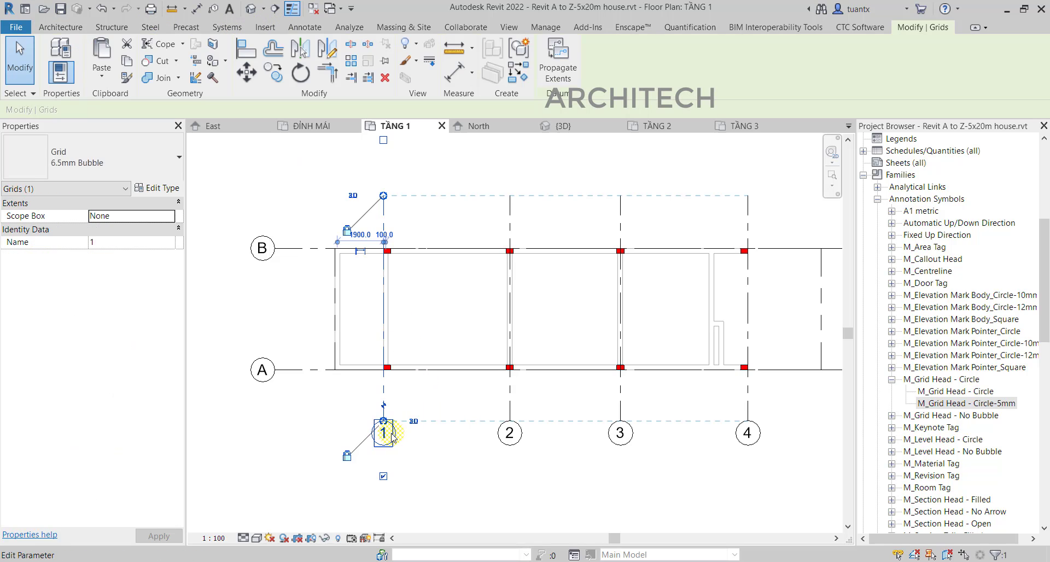
right_click(942, 408)
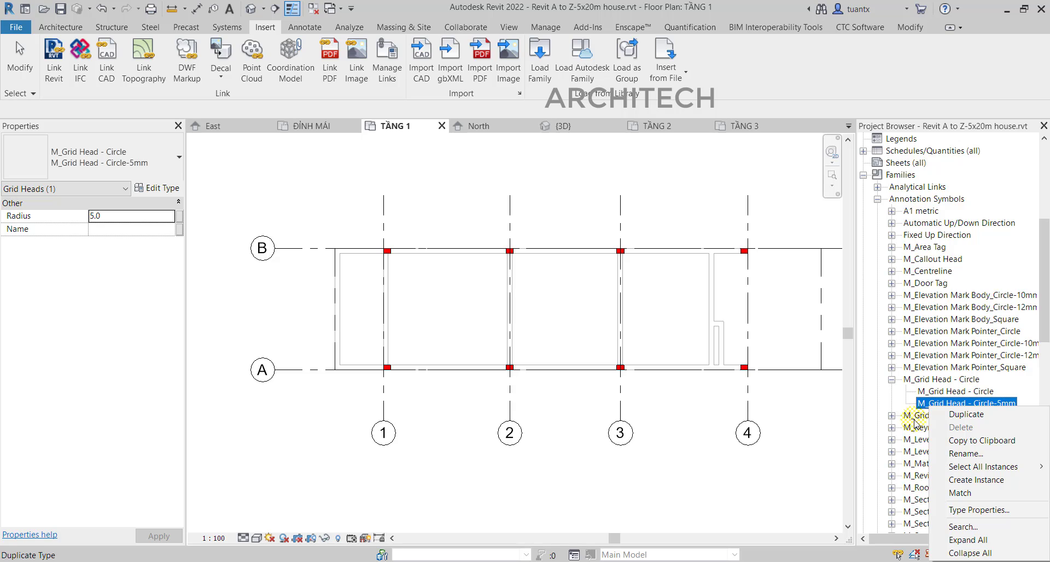
left_click(557, 540)
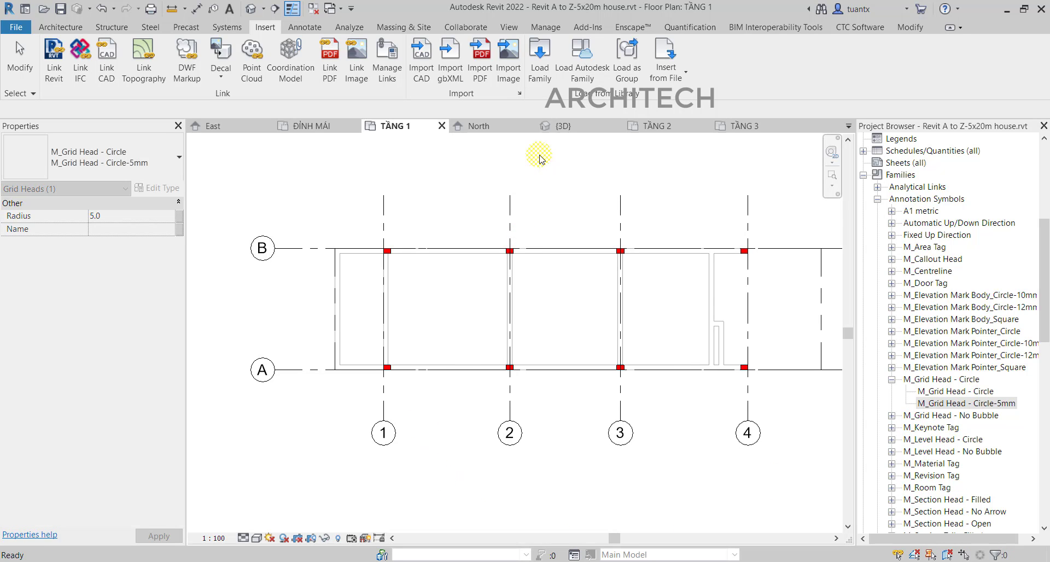
Step: Start loading a family and browse to the Annotations folder of the South Asia library
left_click(549, 70)
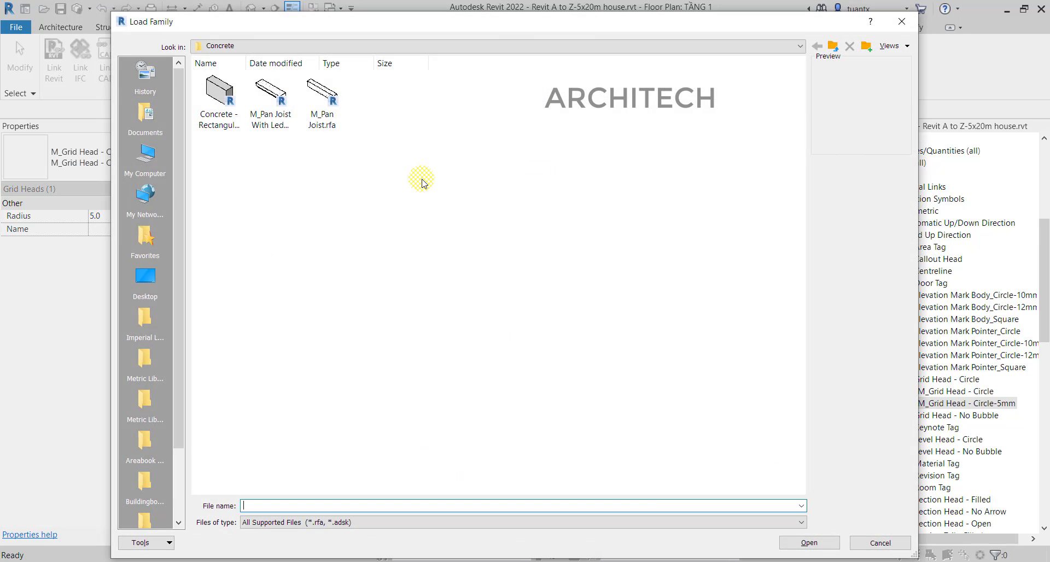
left_click(832, 47)
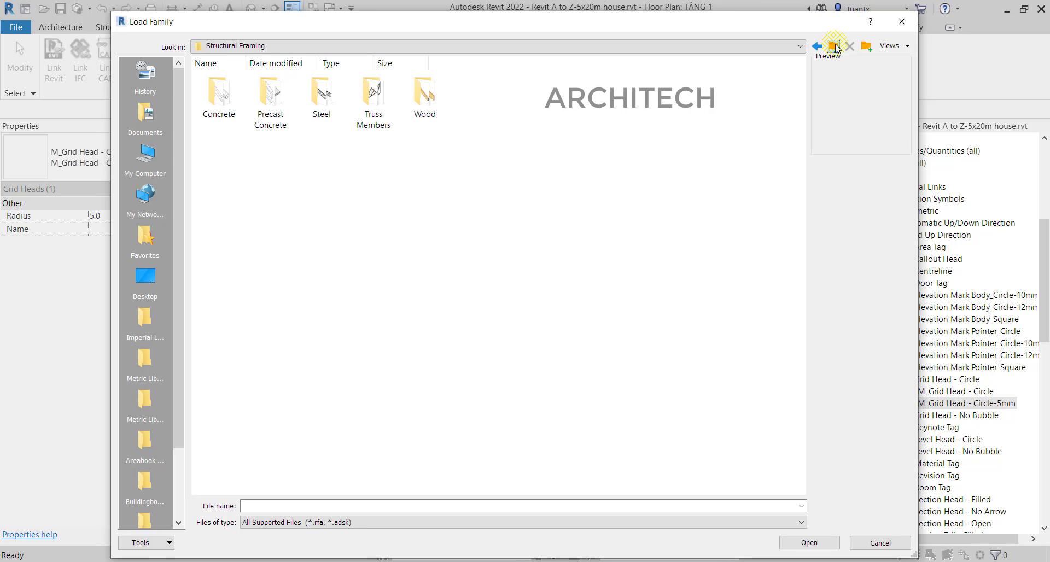
left_click(833, 47)
left_click(351, 168)
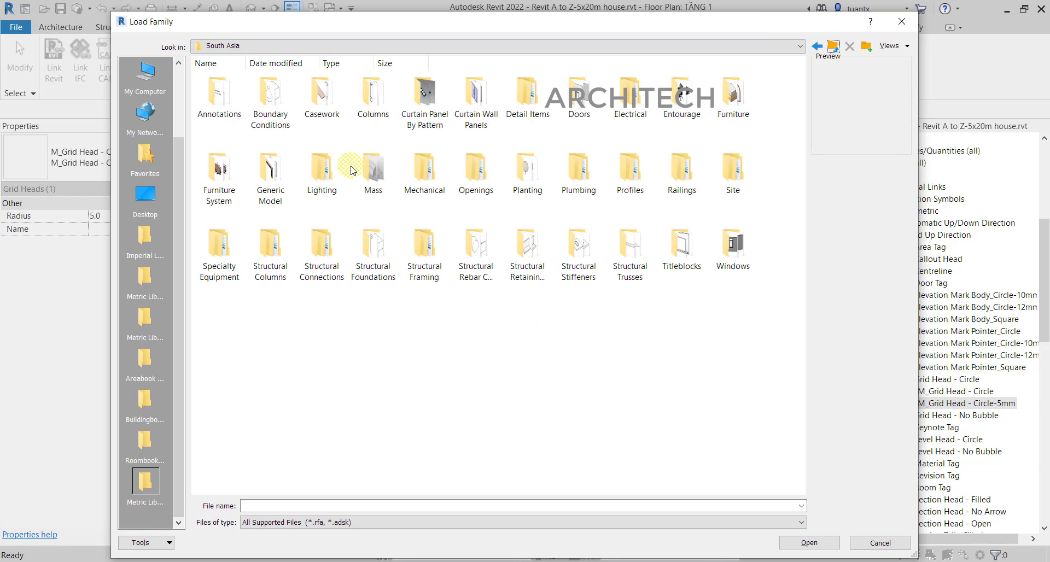
double_click(218, 93)
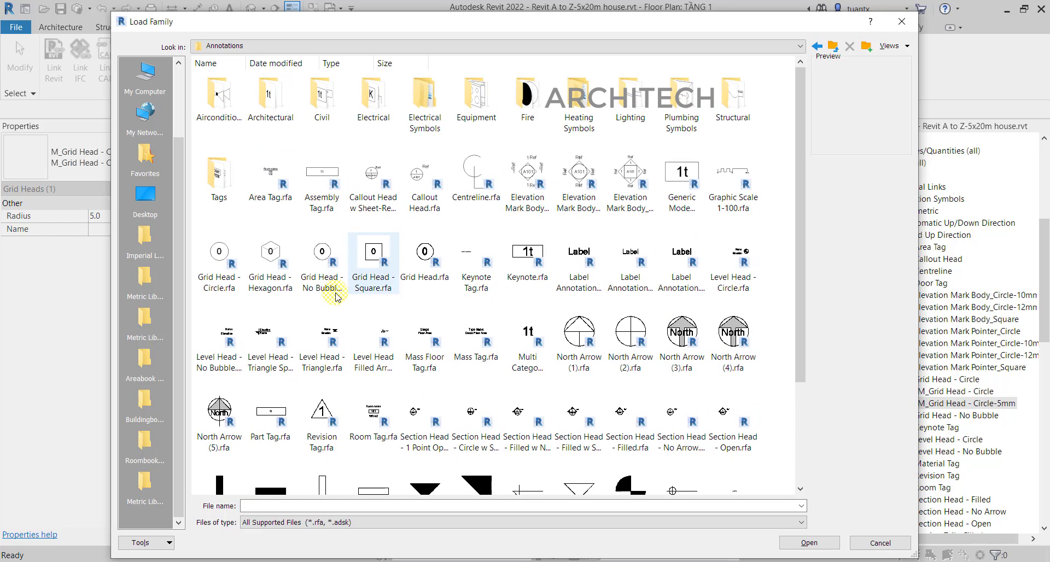
Step: Preview the Grid Head - No Bubble, Grid Head - Square and Grid Head families, view the AutoCAD drawings, and close the family loader without loading any
left_click(314, 254)
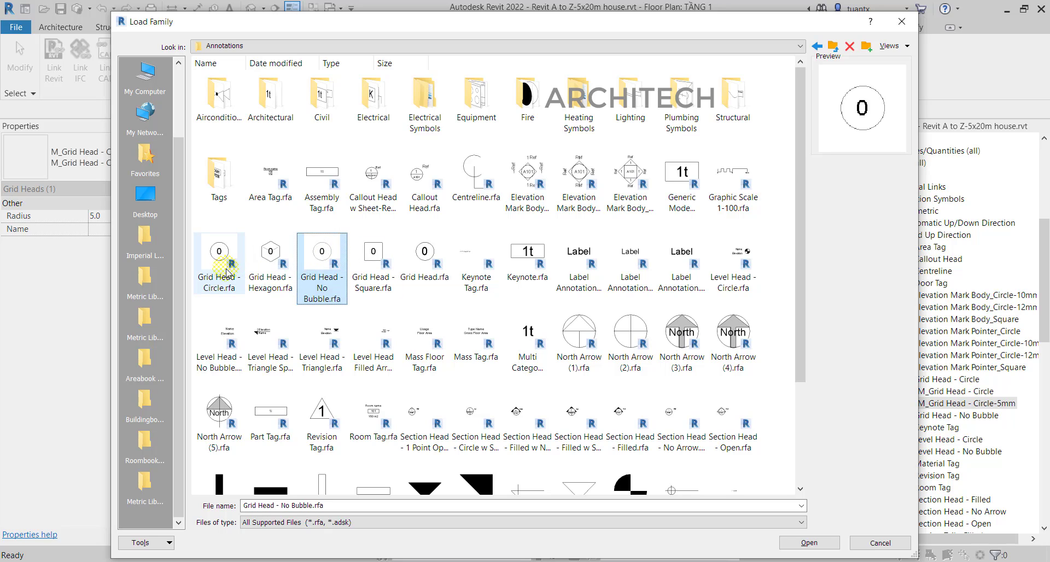
left_click(372, 256)
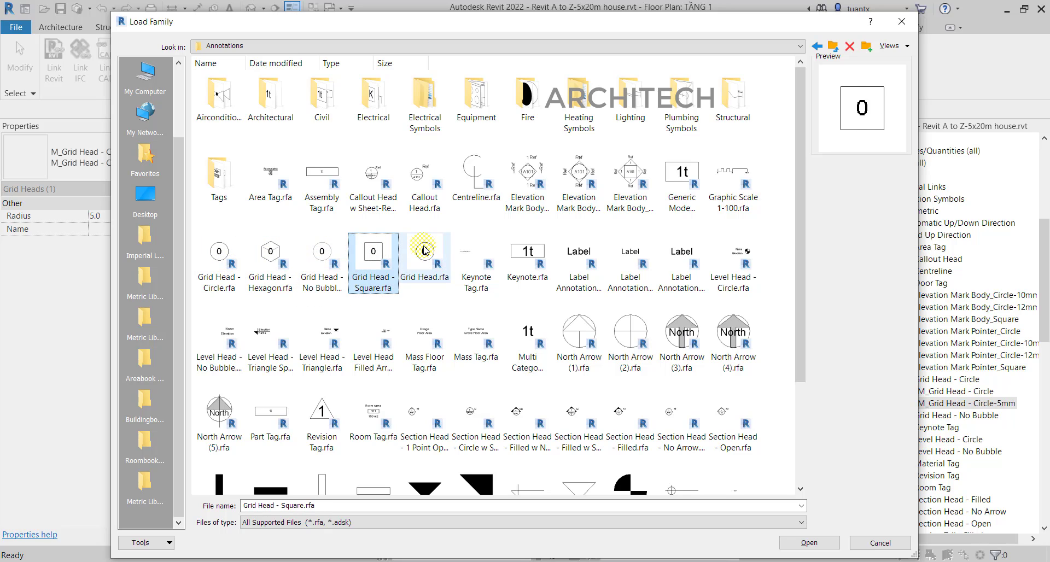
left_click(427, 252)
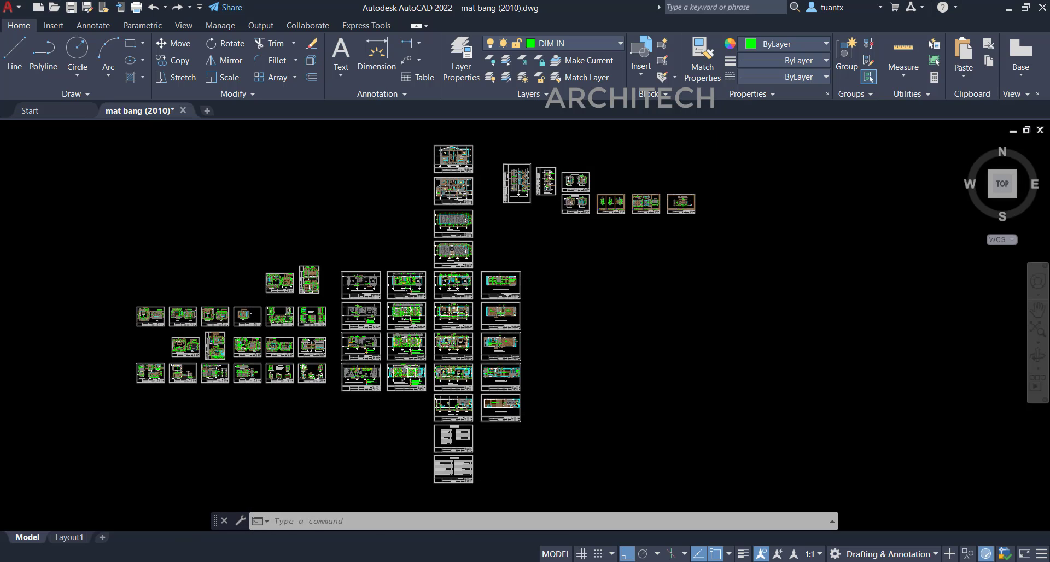
scroll(536, 355, "up", 6)
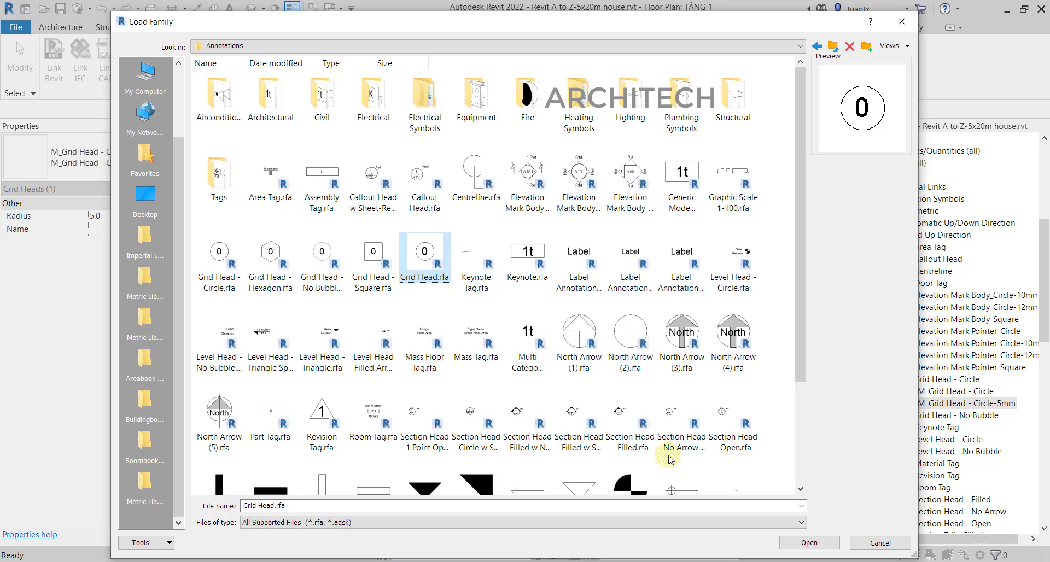
left_click(875, 544)
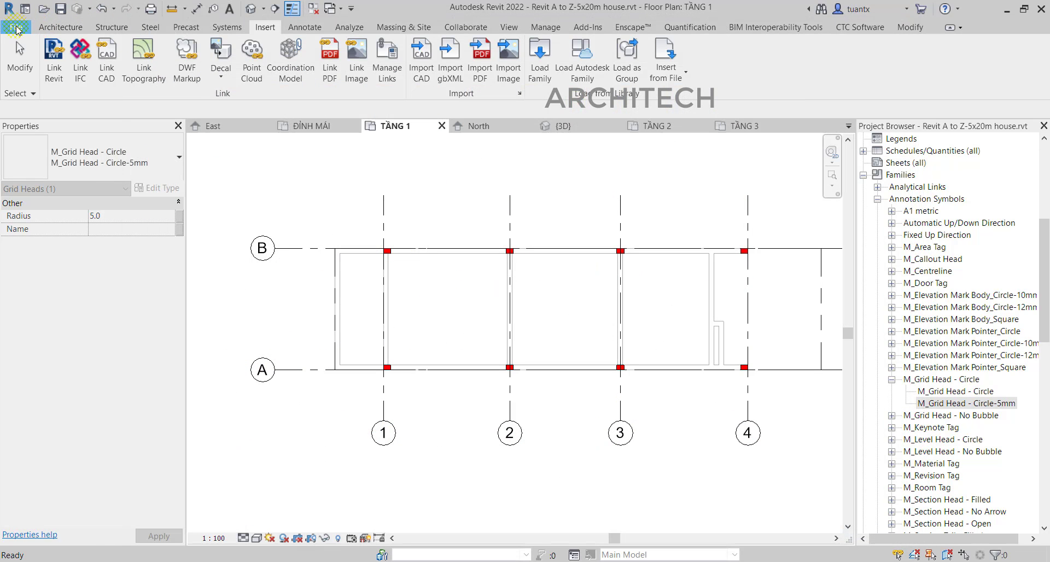
Step: Start opening a family file and browse the Annotations library folder for the grid head families
left_click(17, 28)
mouse_move(43, 129)
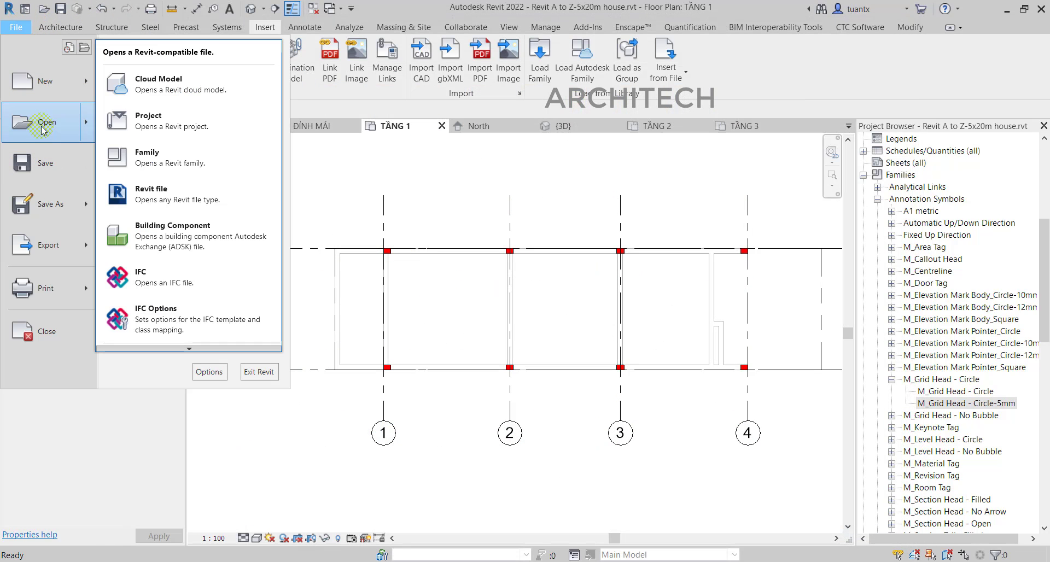
left_click(138, 173)
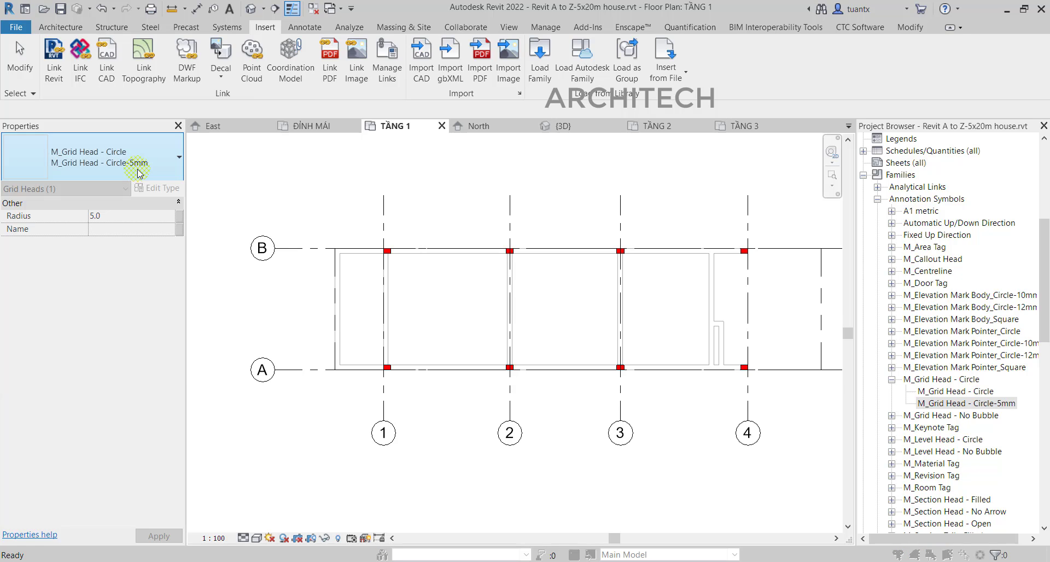
double_click(272, 116)
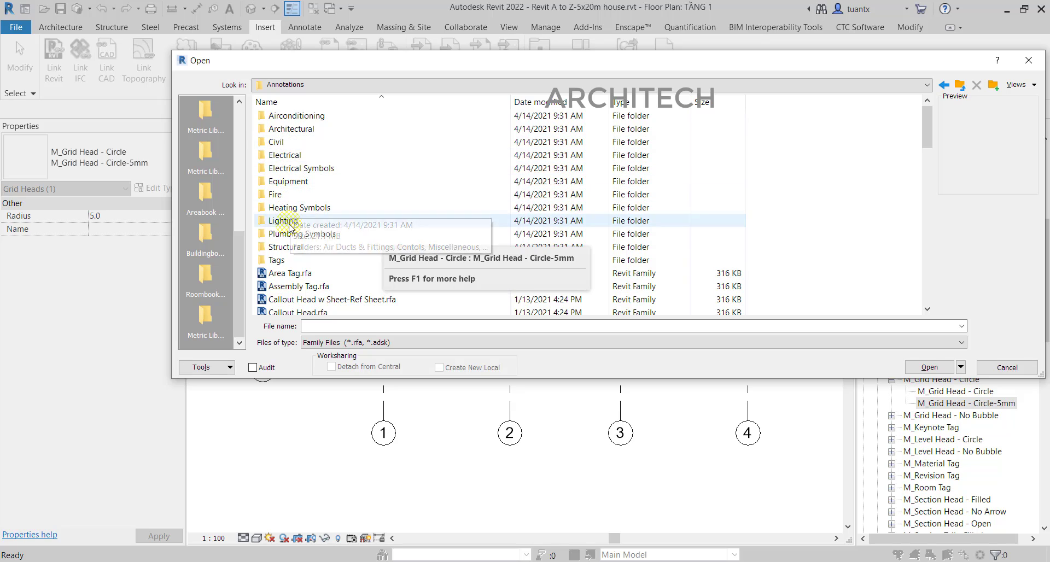
scroll(307, 230, "down", 4)
scroll(328, 224, "up", 1)
left_click(302, 196)
scroll(315, 218, "down", 2)
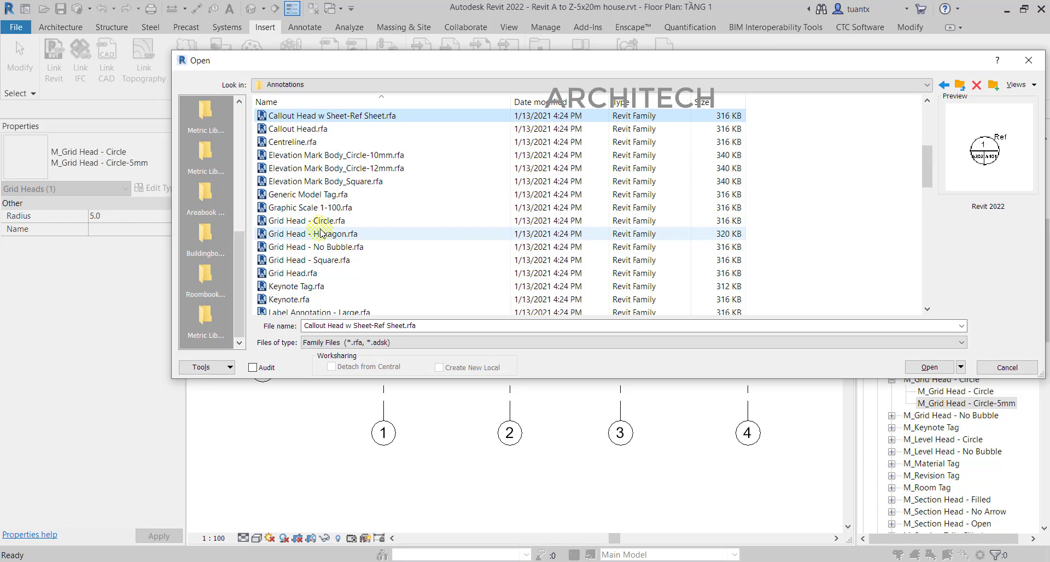
Step: Compare the previews of the grid head families and open Grid Head - Circle.rfa for editing
left_click(302, 235)
key("Up")
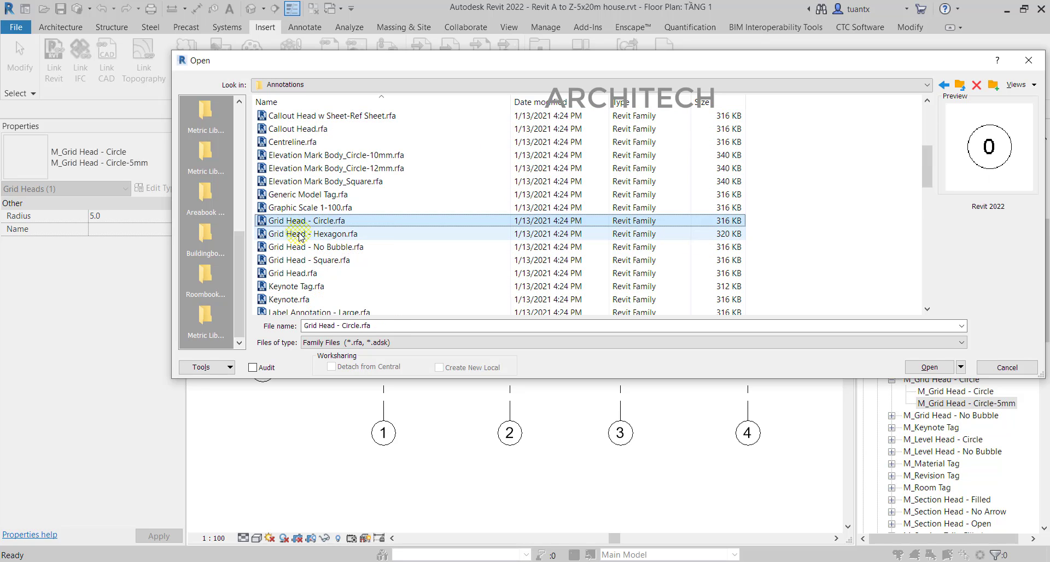
key("Up")
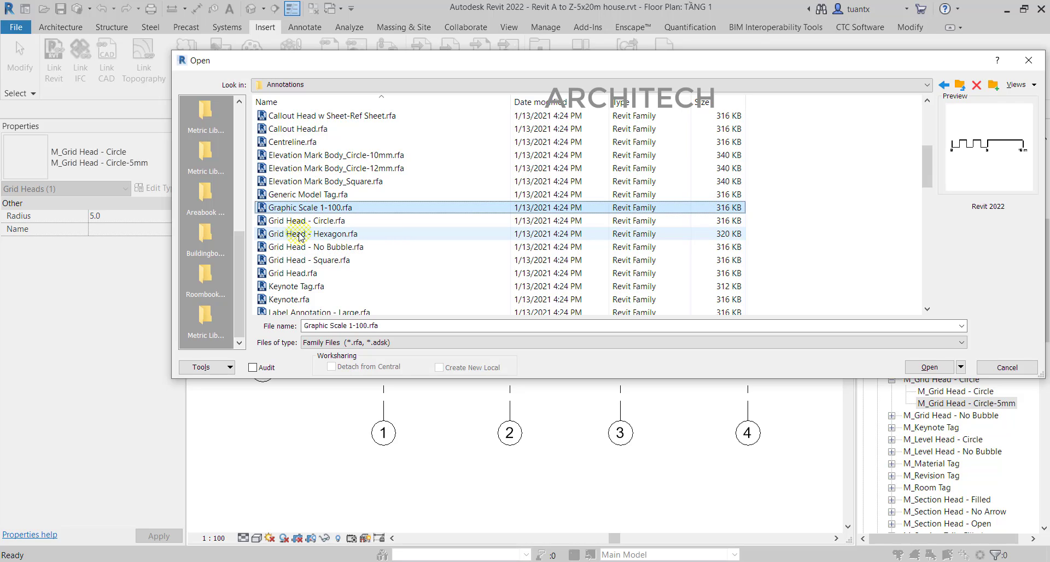
key("Down")
key("Down")
key("Down")
key("Down")
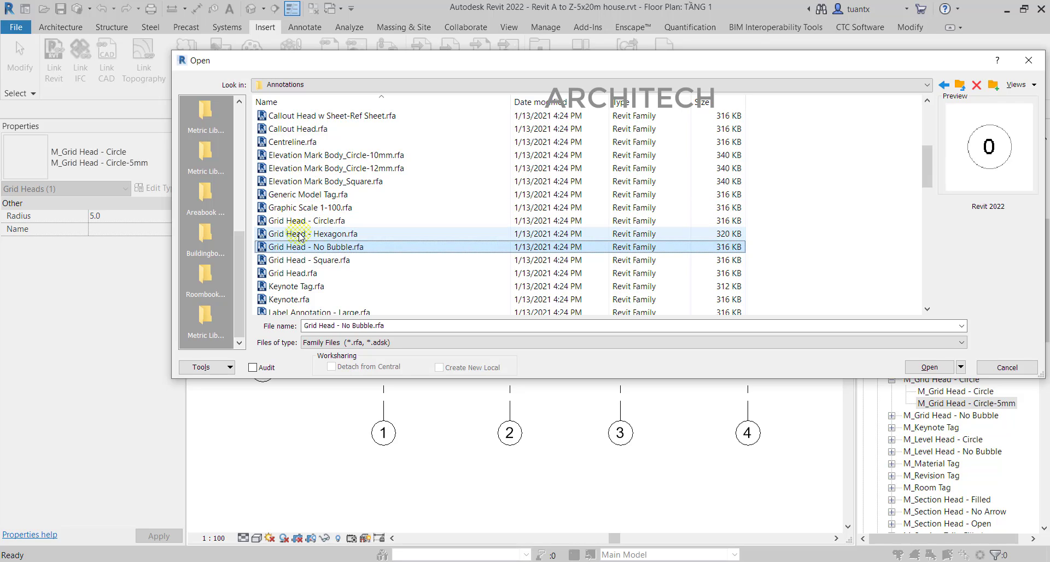
key("Down")
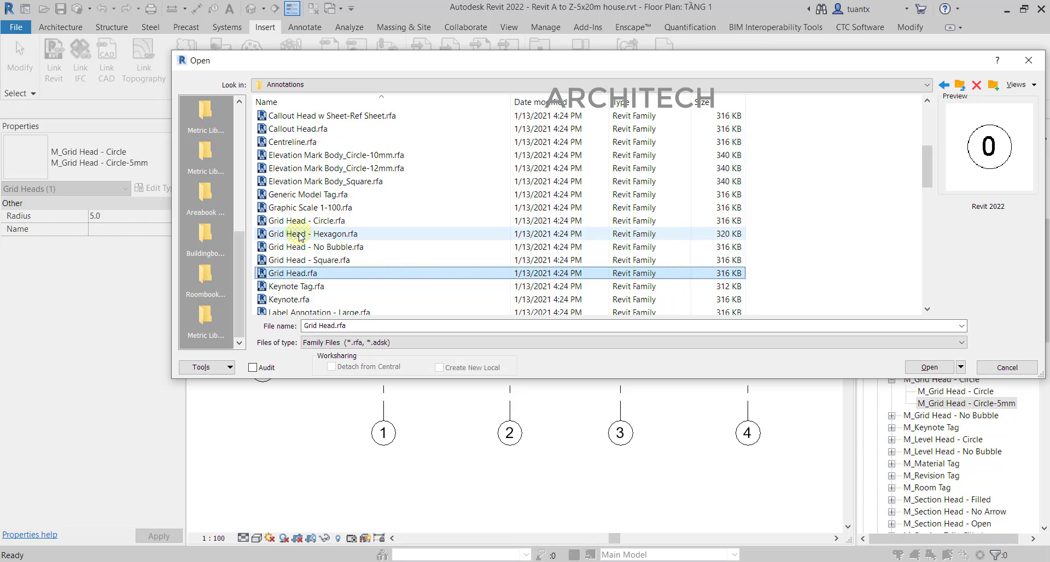
key("Down")
key("Up")
key("Up")
key("Up")
key("Up")
key("Up")
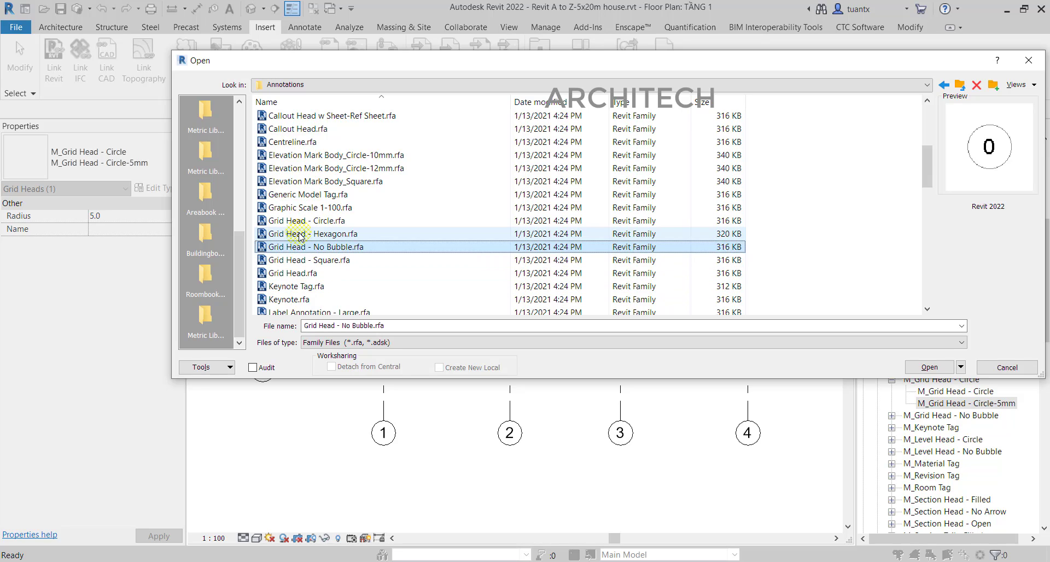
left_click(930, 367)
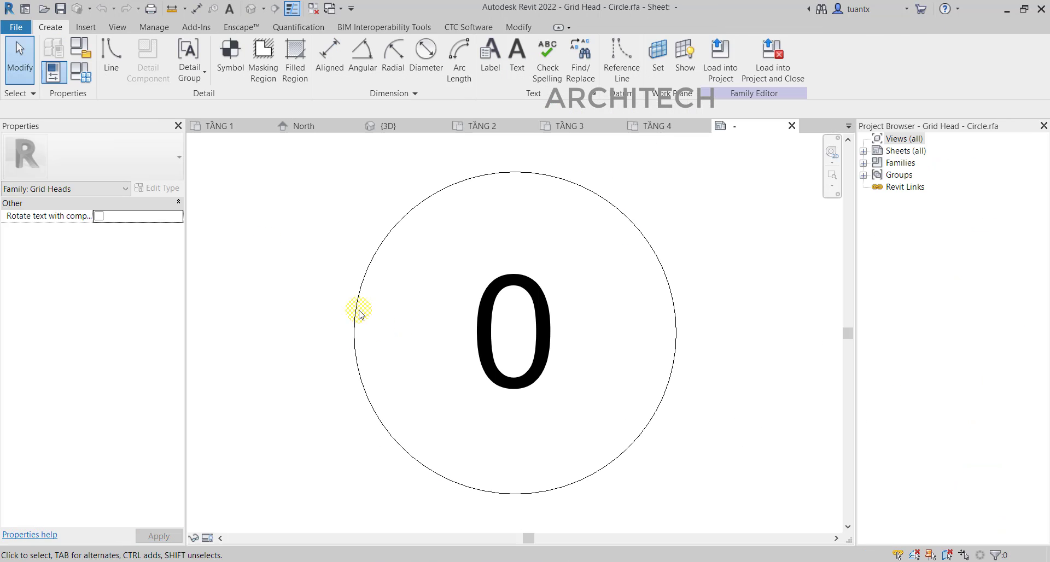
Step: Start saving the grid head family as a new family file in D:\Thu vien\TV revit ca nhan
left_click(16, 27)
mouse_move(59, 206)
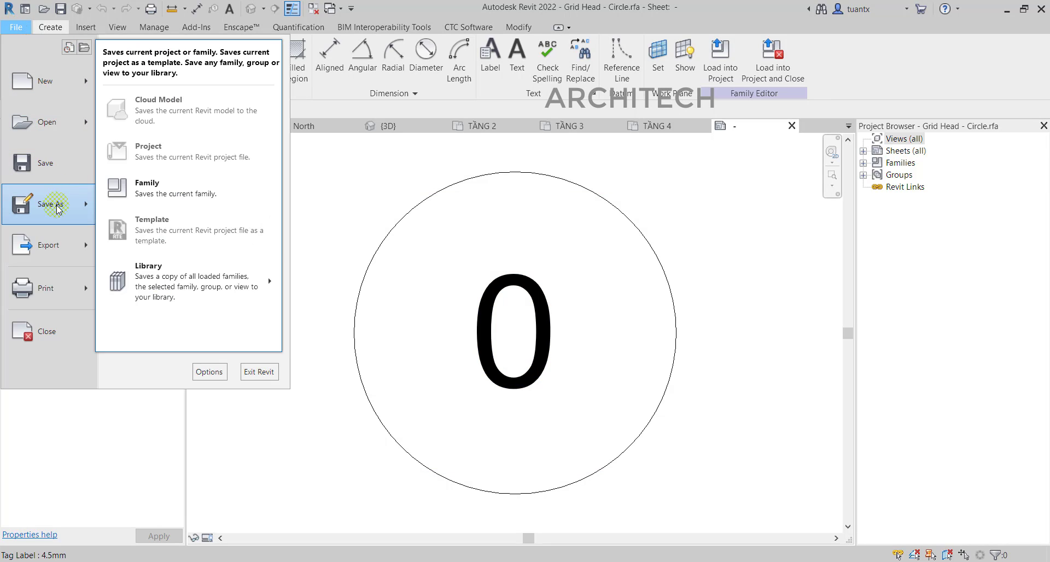
left_click(162, 196)
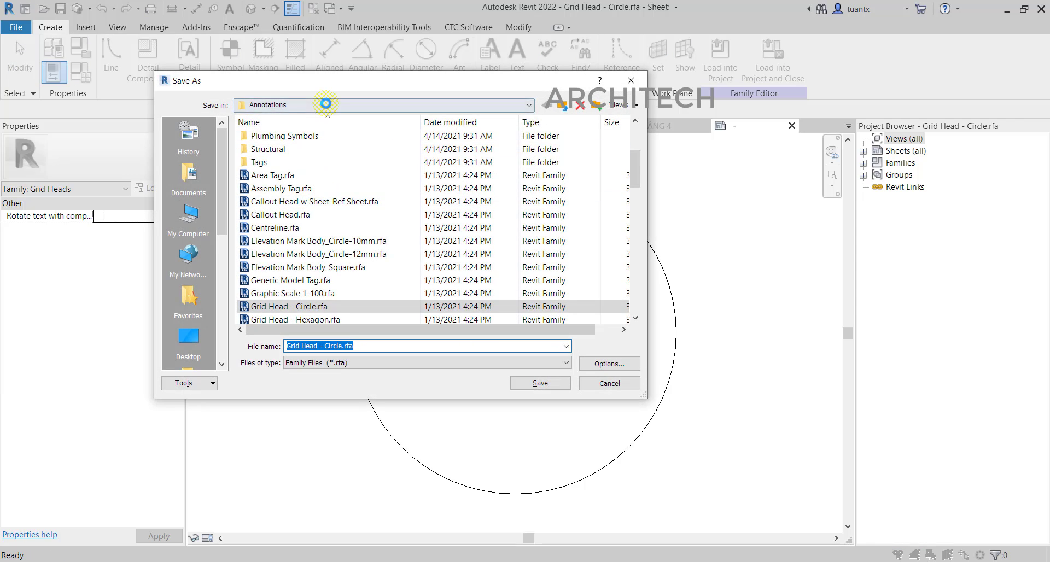
left_click(324, 105)
left_click(290, 151)
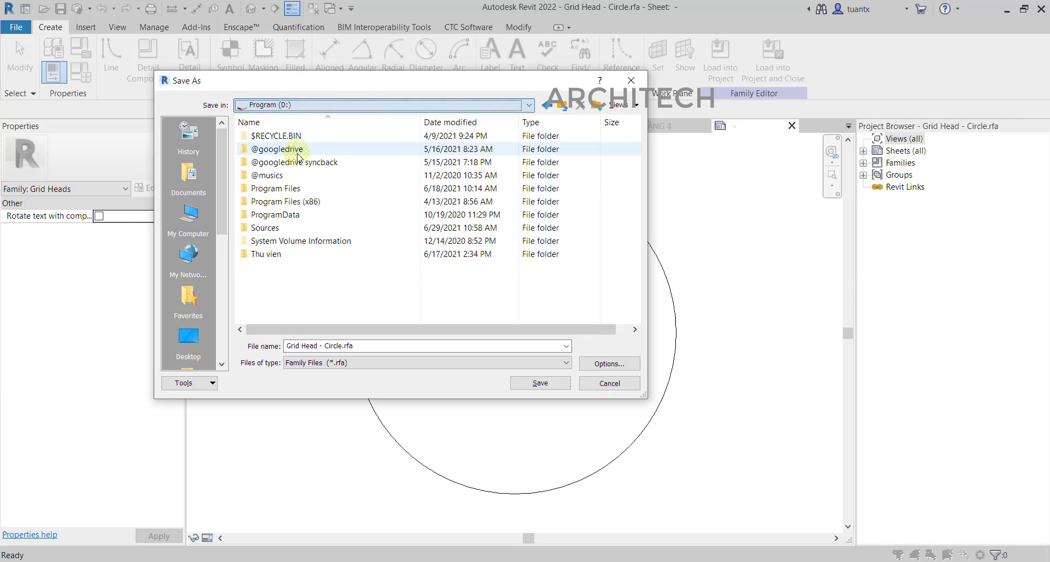
double_click(278, 263)
scroll(272, 296, "down", 1)
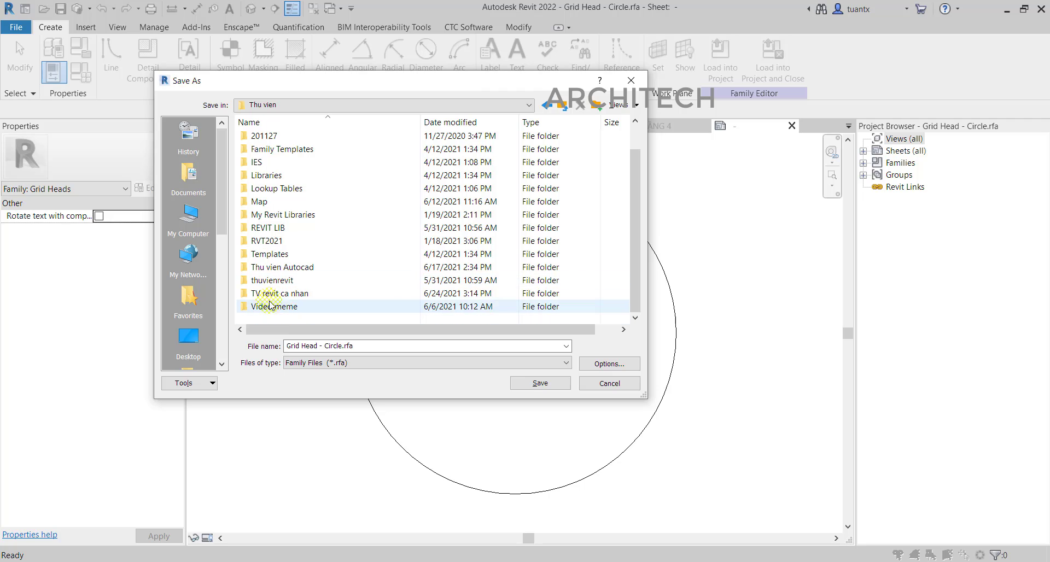
double_click(272, 294)
scroll(272, 296, "down", 3)
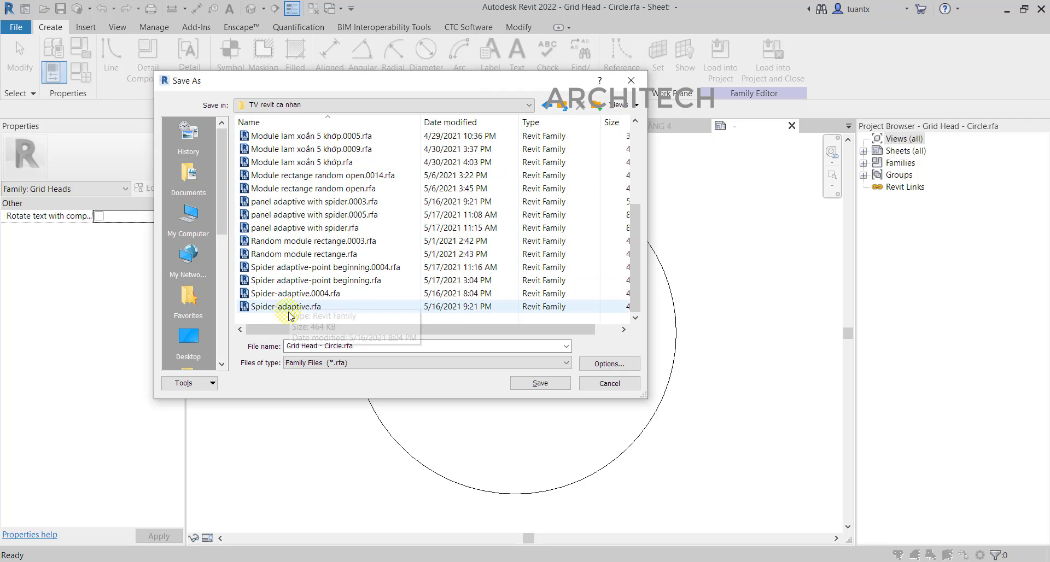
Step: Create a folder named Ghi chú inside TV revit ca nhan and open it as the save location
triple_click(316, 344)
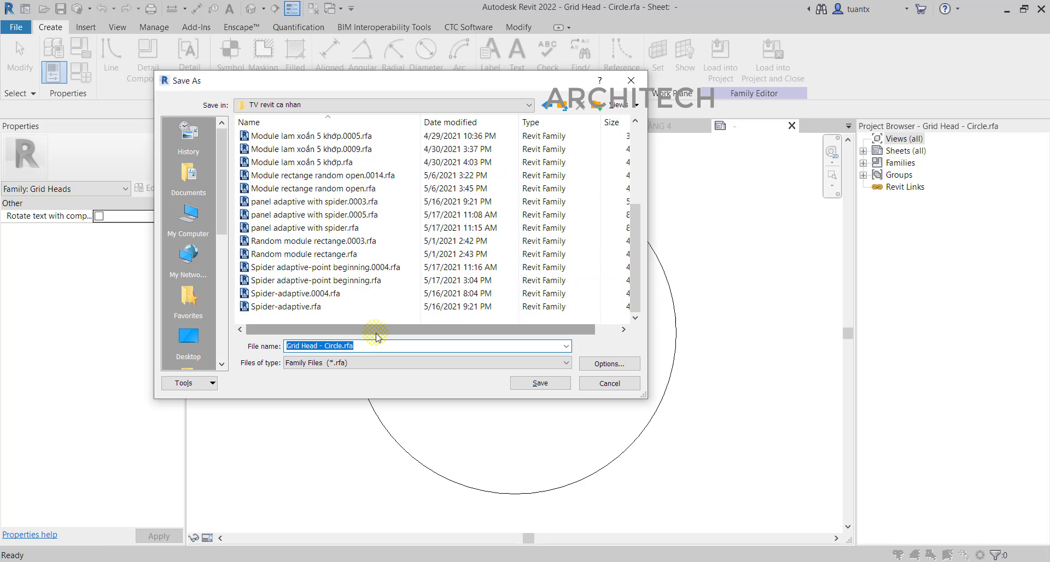
left_click(598, 104)
type("Ghi chú")
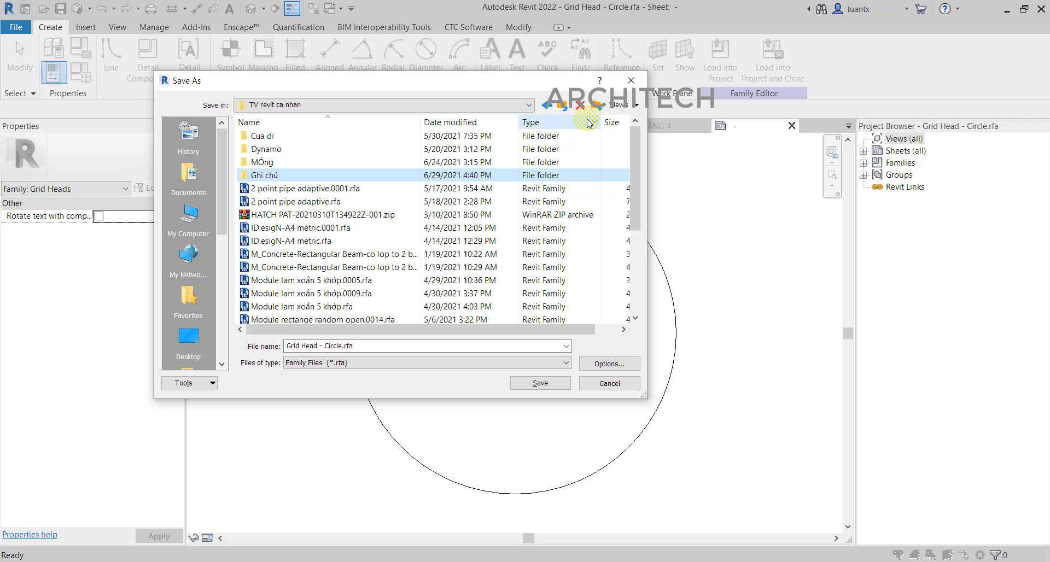
key("Return")
Step: Save the family as Grid Head - Circle-5mm-có cross.rfa with the maximum number of backups set to 1
triple_click(353, 347)
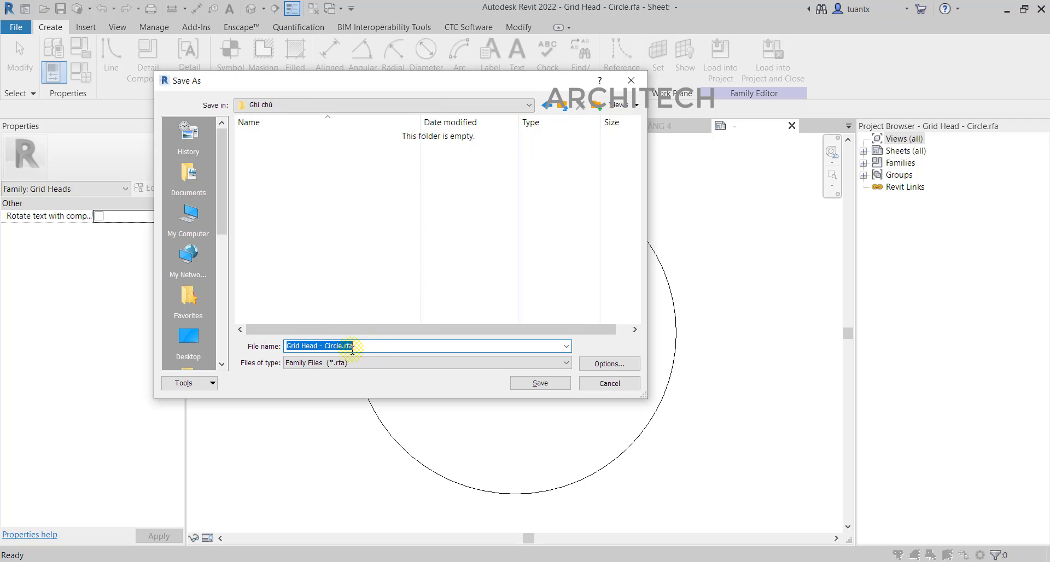
left_click(338, 346)
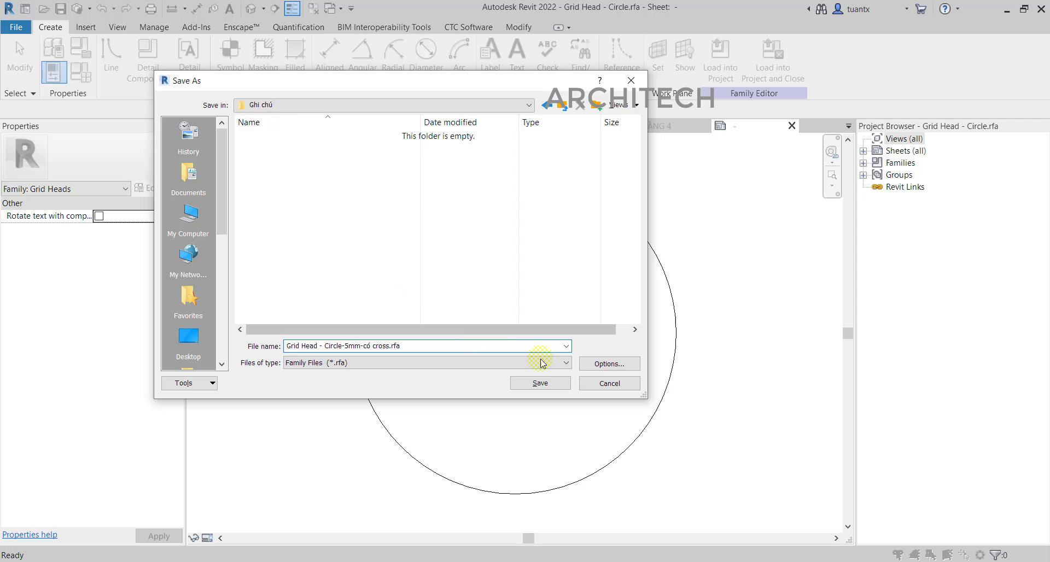
left_click(609, 363)
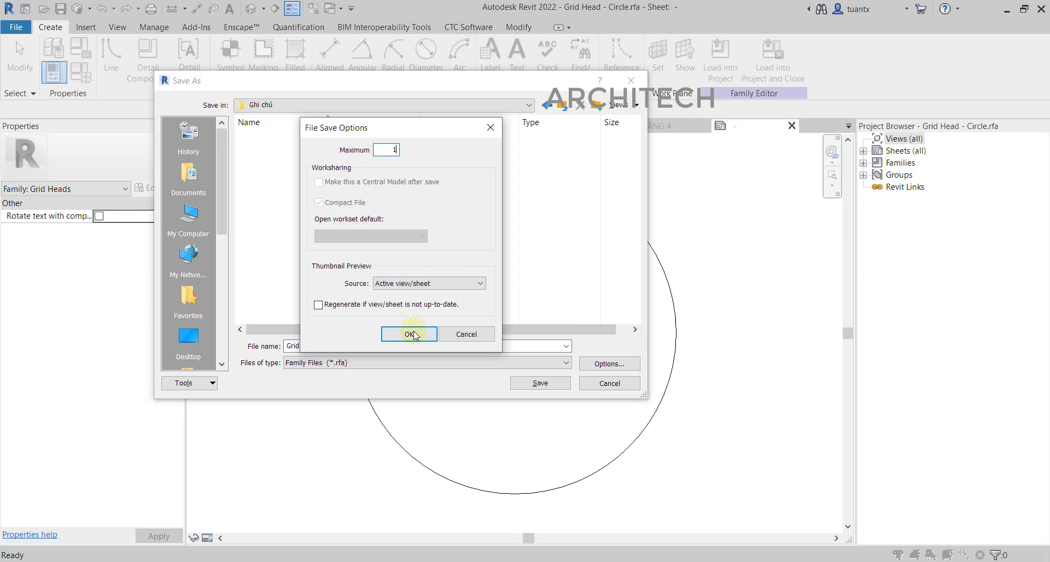
left_click(414, 335)
left_click(540, 383)
left_click(482, 255)
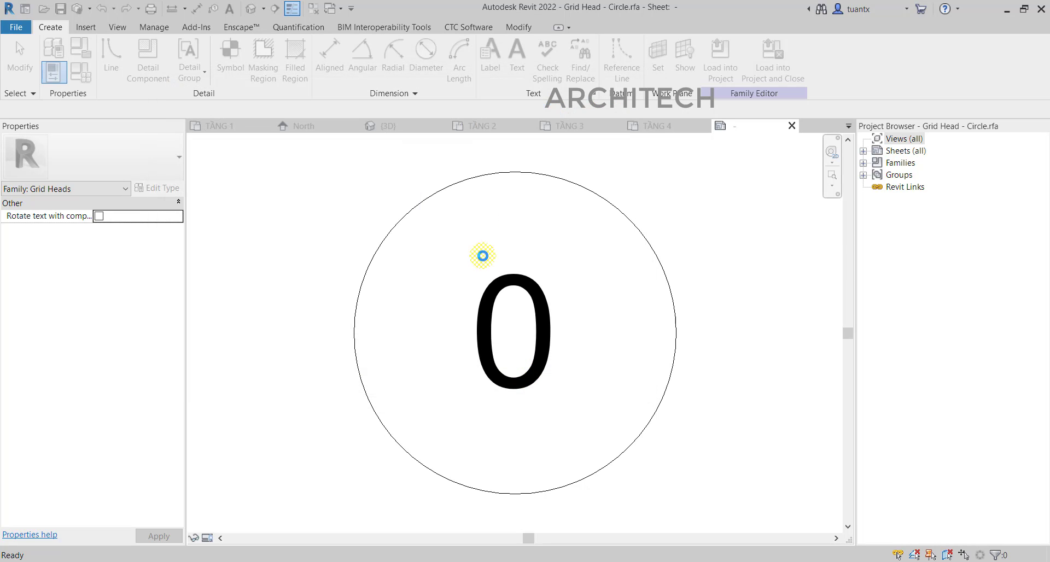
Step: Try to reduce the grid head circle's radius to 5 mm by removing its unsatisfied constraints
scroll(483, 255, "down", 4)
scroll(448, 290, "up", 1)
left_click(466, 262)
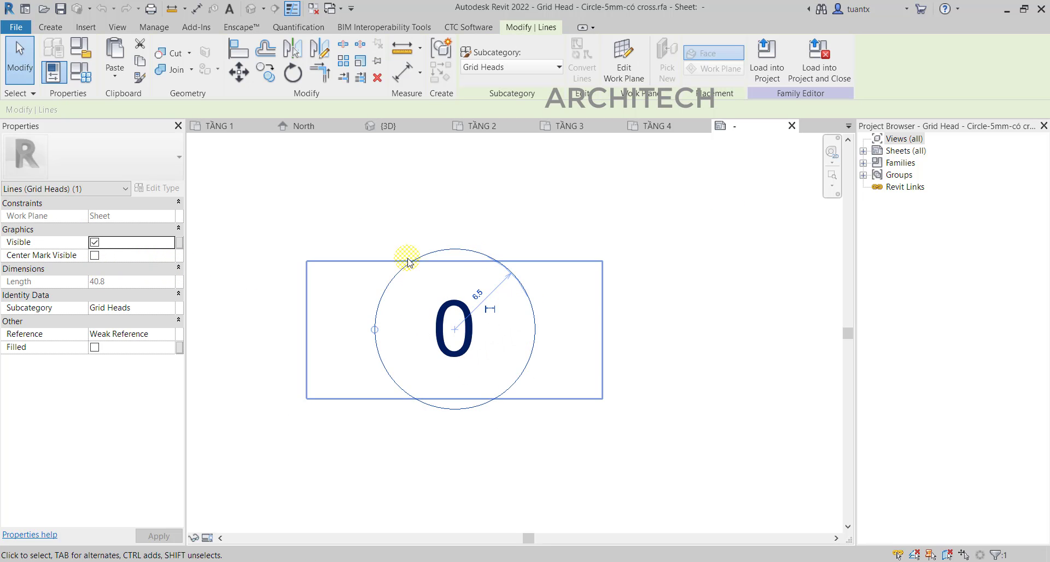
left_click(478, 295)
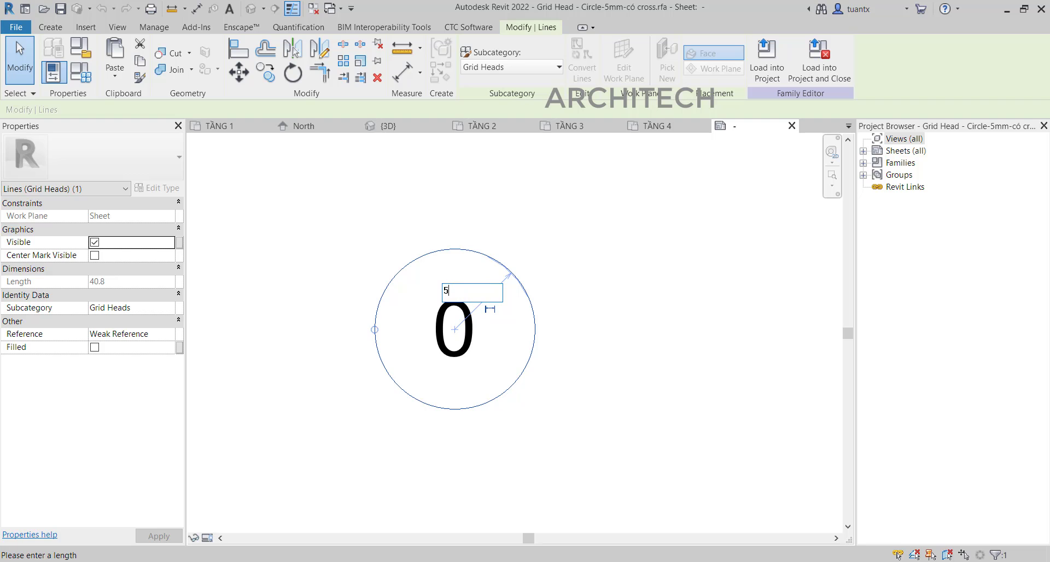
type("5")
key("Return")
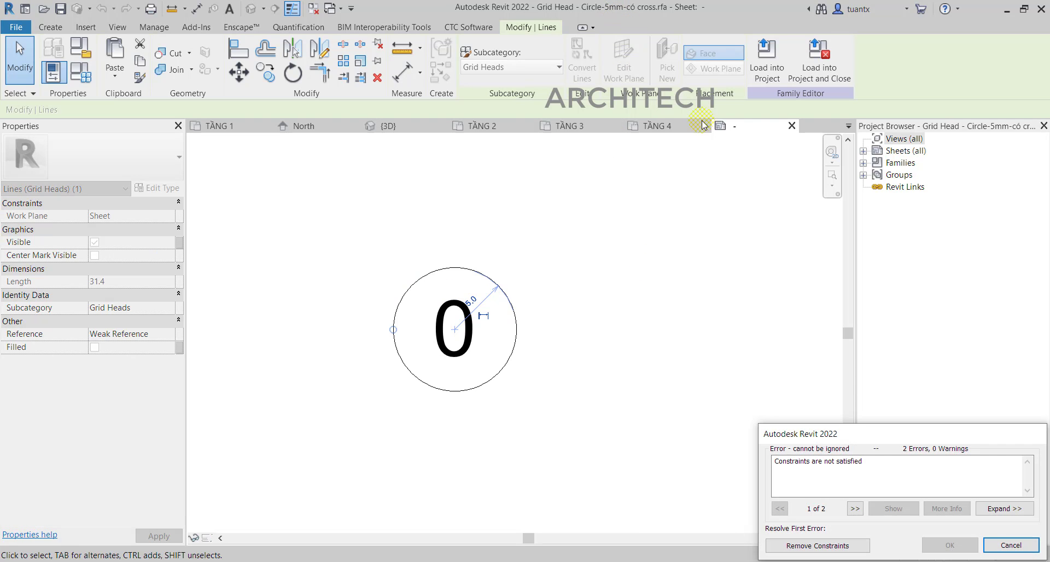
left_click(845, 546)
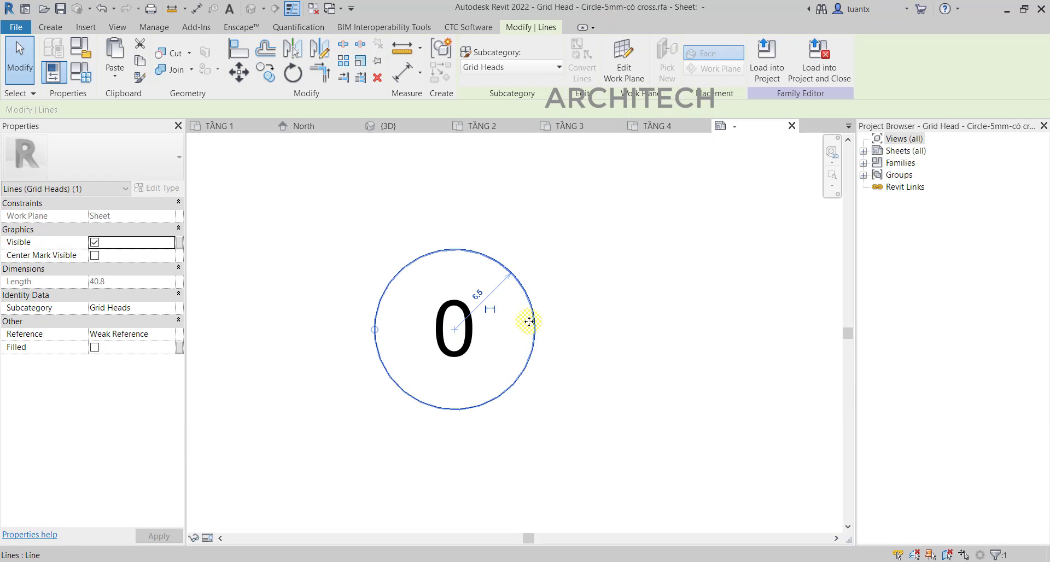
Step: Set the grid head circle's radius to 5 mm and remove the constraint that conflicts with it
left_click(481, 294)
left_click_drag(485, 296, 406, 298)
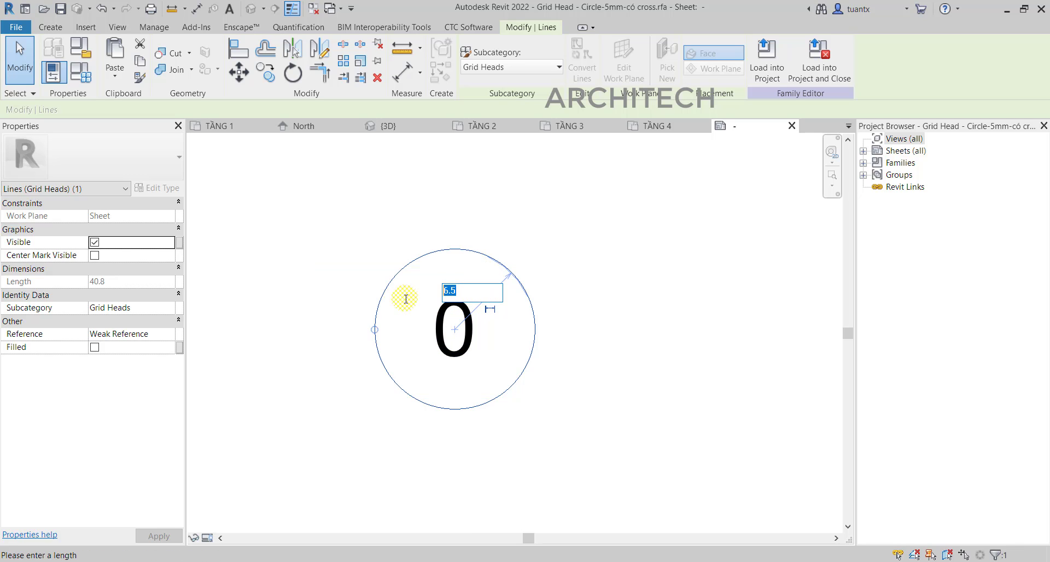
type("5")
key("Return")
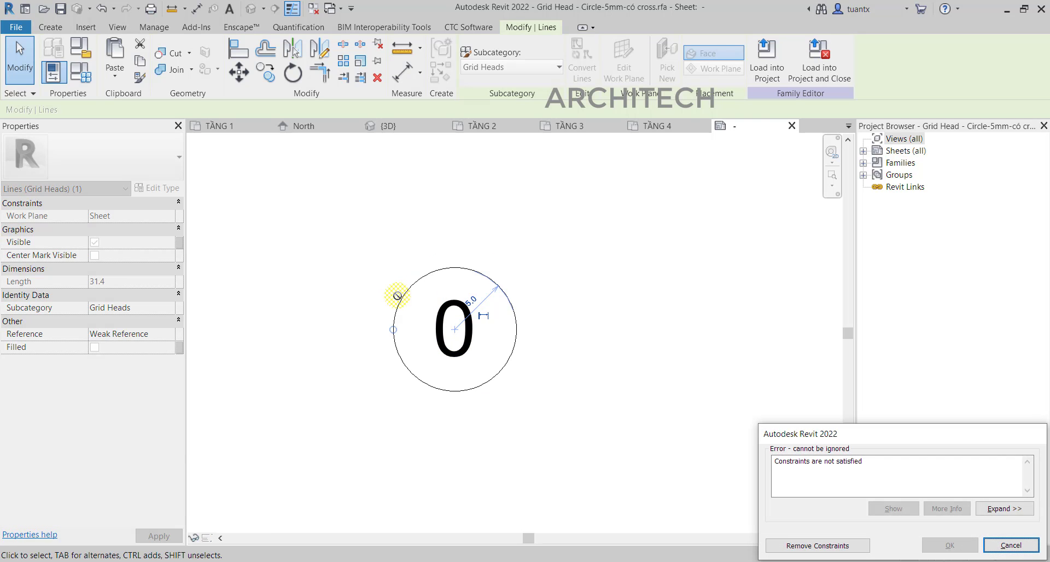
left_click(812, 546)
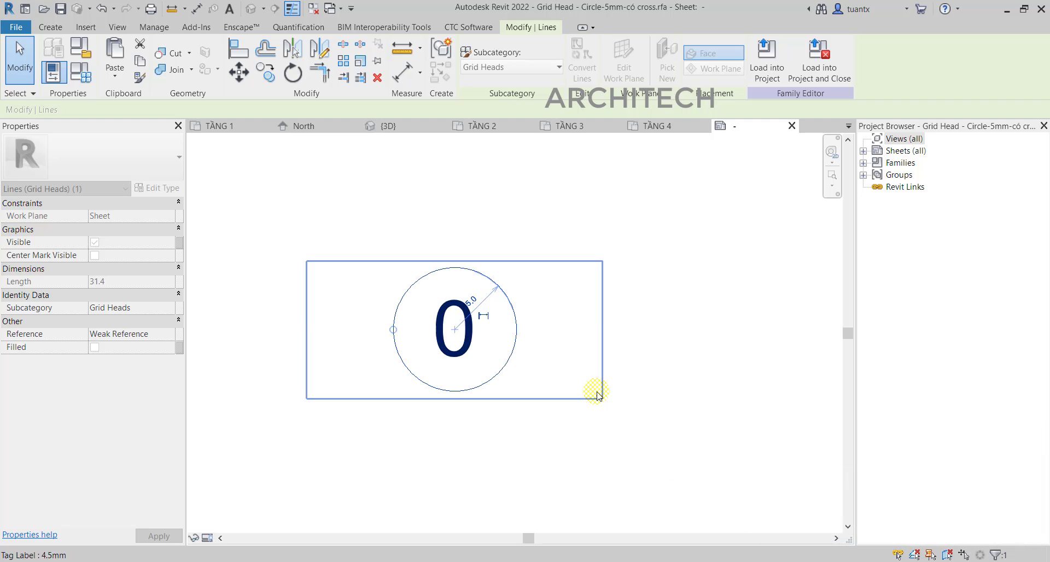
left_click(515, 321)
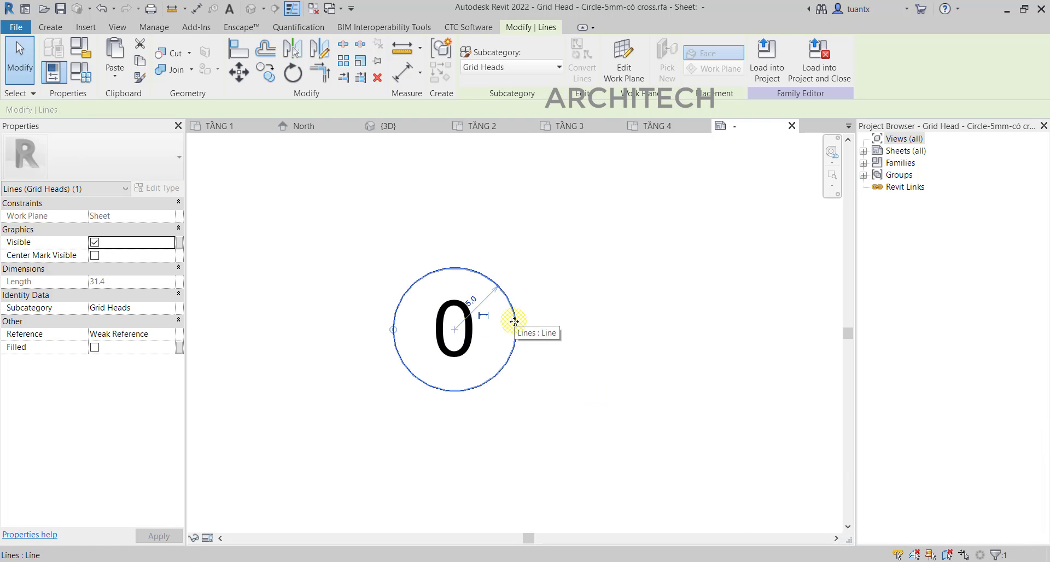
left_click(520, 367)
Step: Duplicate the type of the label inside the circle as a new type named 4.0mm
scroll(484, 345, "up", 3)
left_click(448, 282)
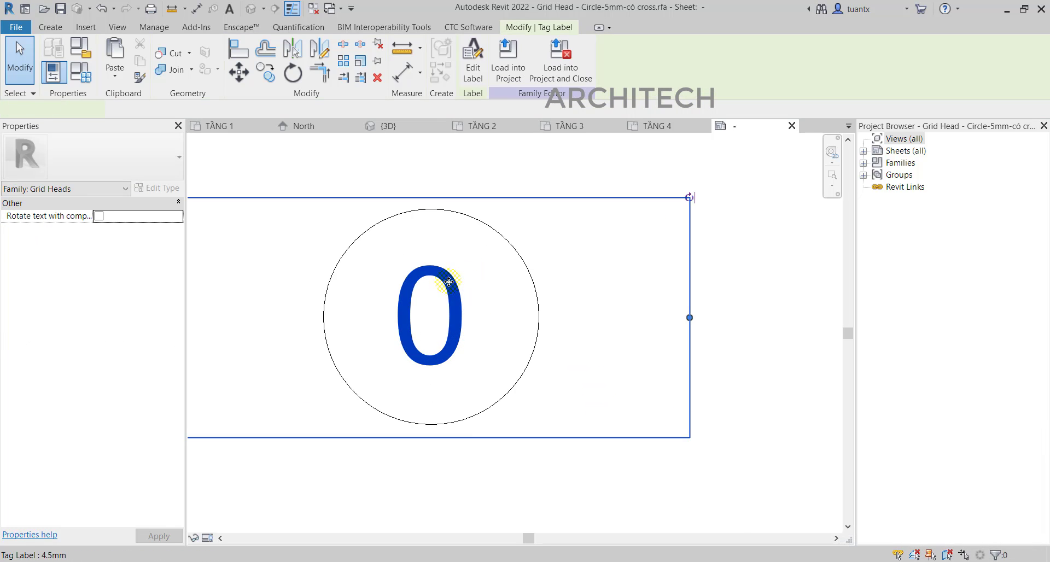
scroll(459, 312, "down", 1)
middle_click_drag(461, 317, 502, 324)
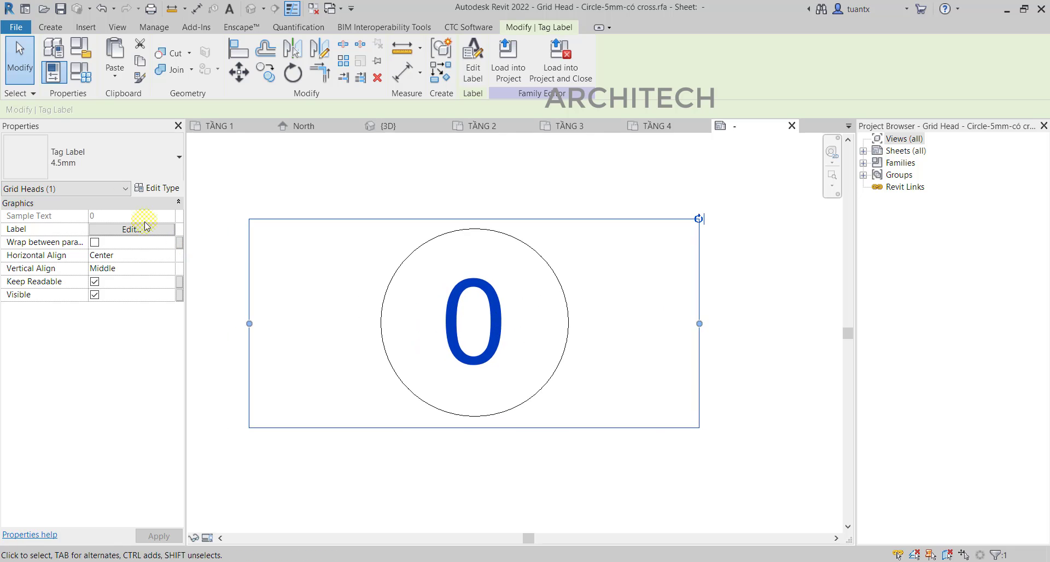
left_click(100, 173)
left_click(100, 162)
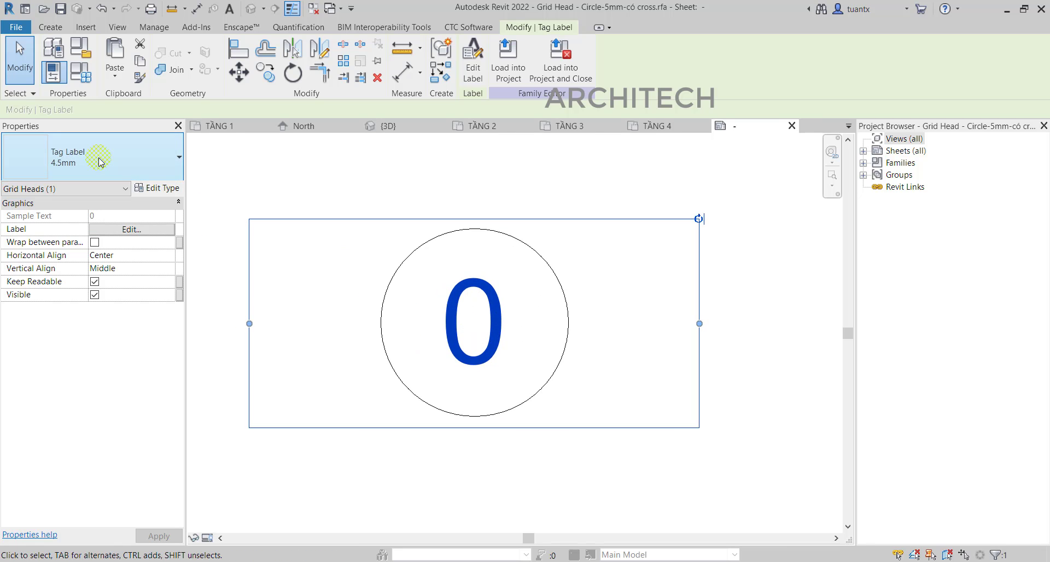
left_click(150, 190)
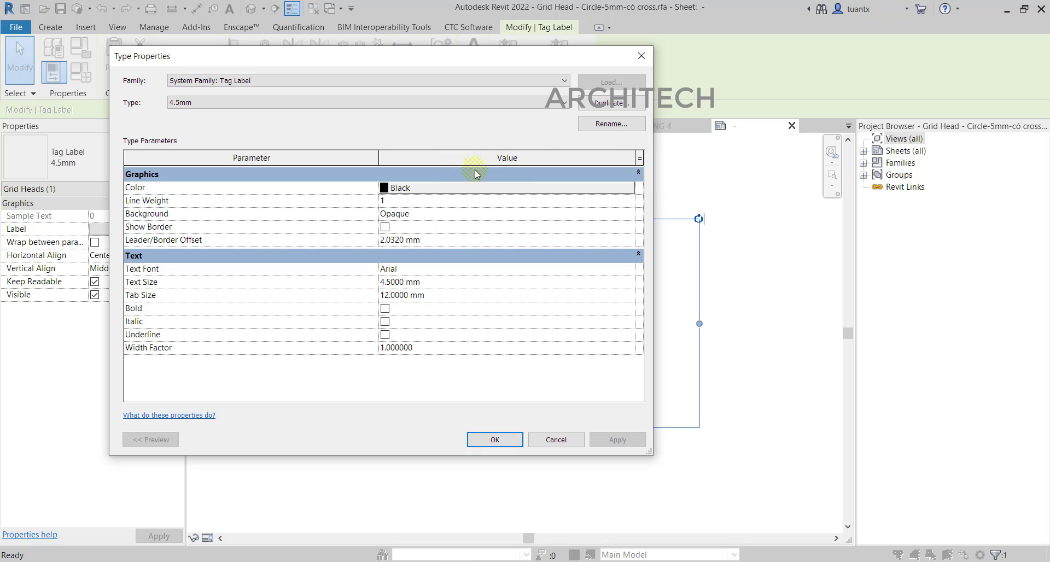
left_click(629, 124)
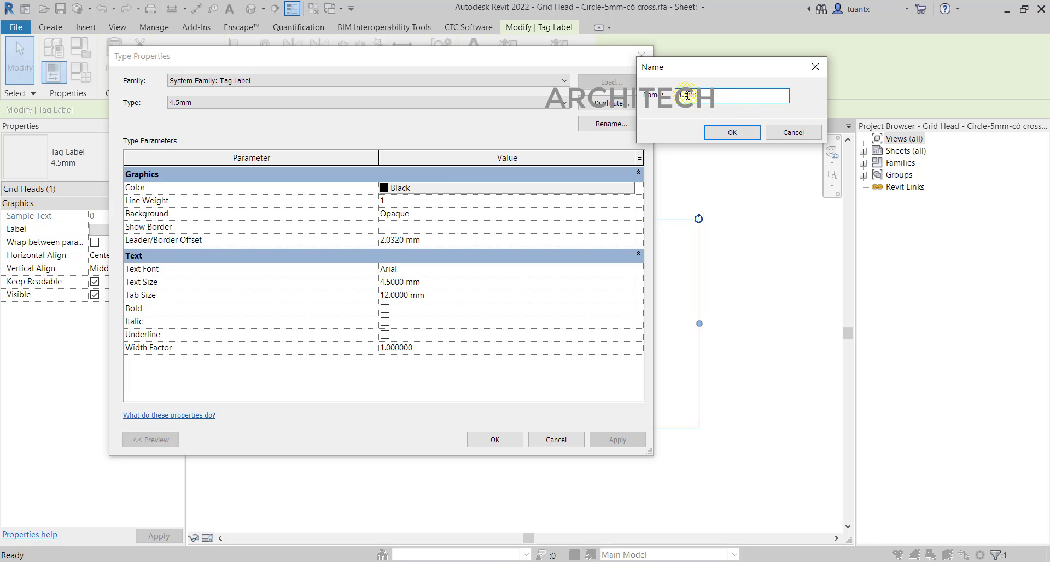
left_click(711, 130)
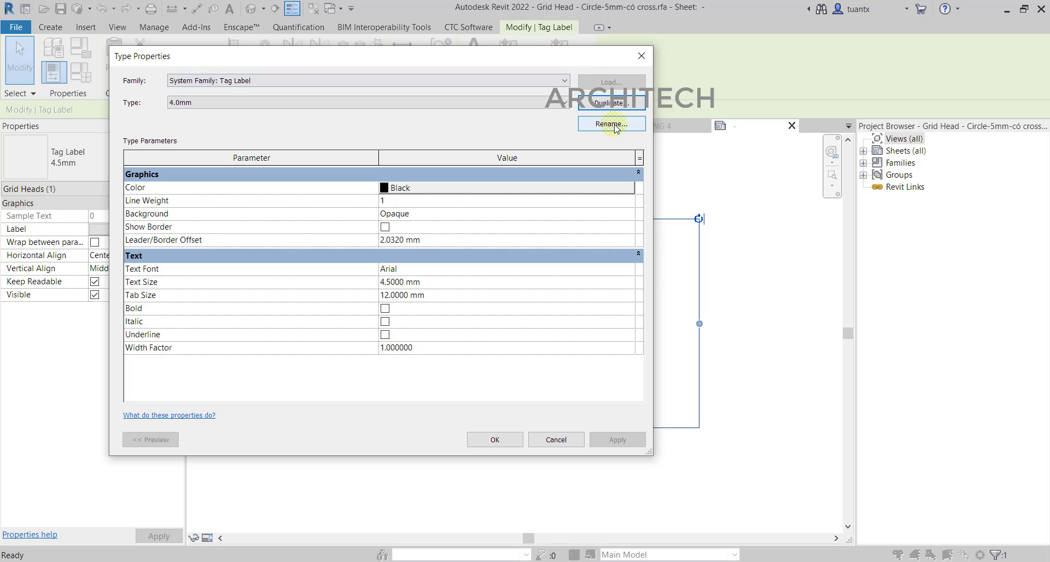
Step: Create a 4.0mm type for the label inside the circle with its text size set to 4 mm
left_click(495, 438)
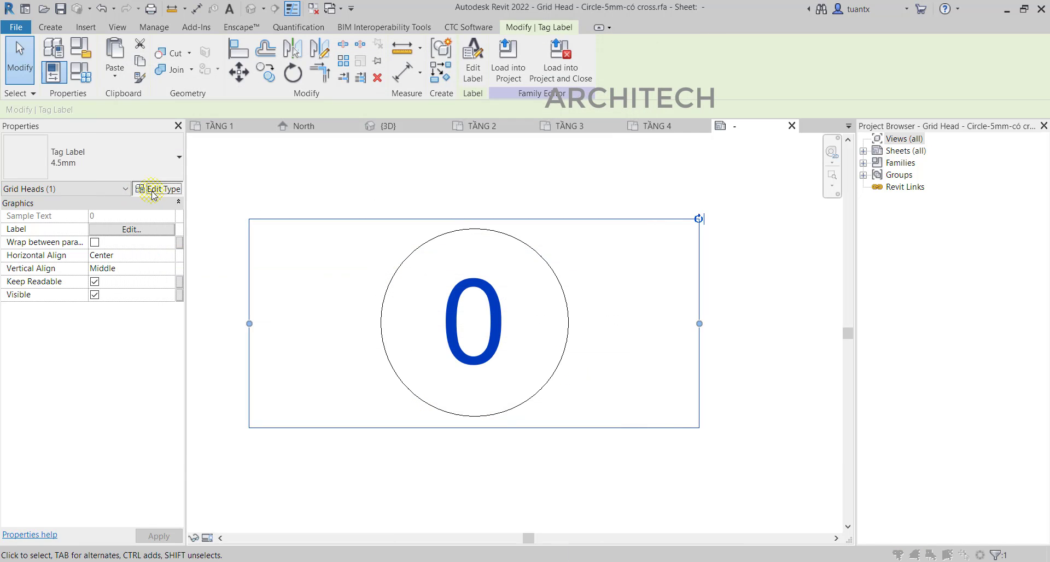
left_click(146, 188)
left_click(605, 103)
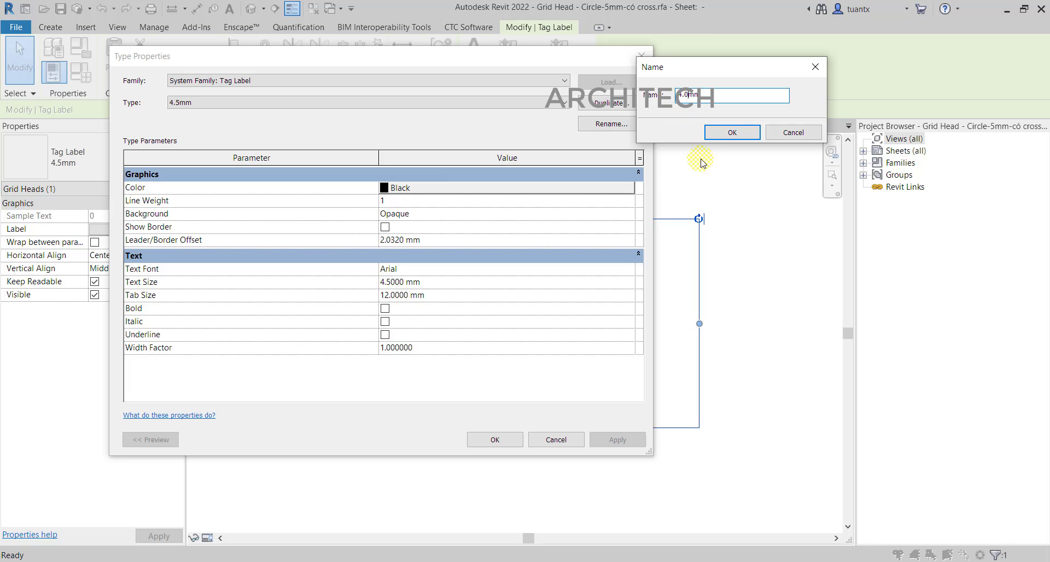
left_click(722, 133)
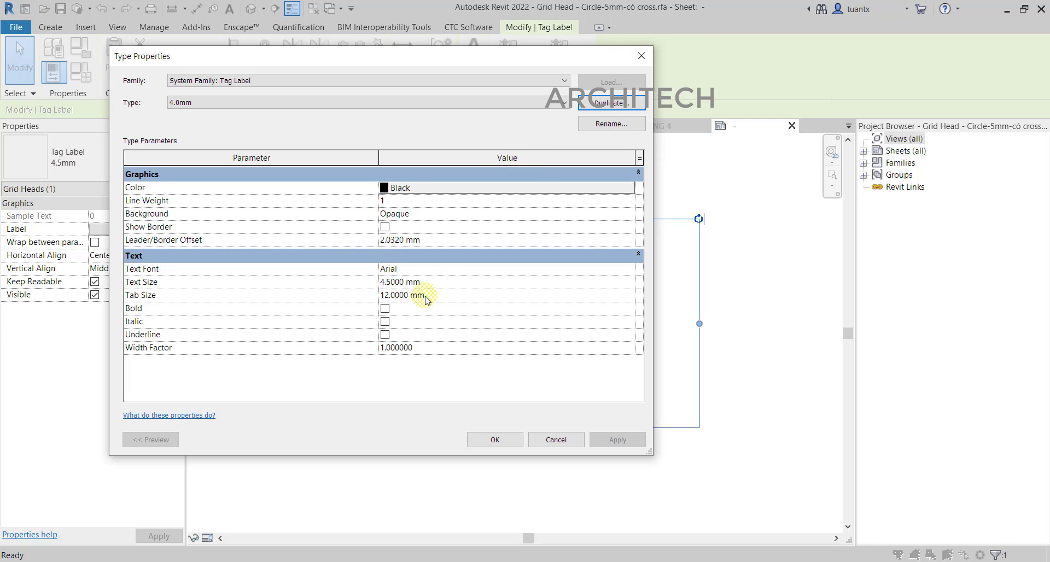
left_click(450, 284)
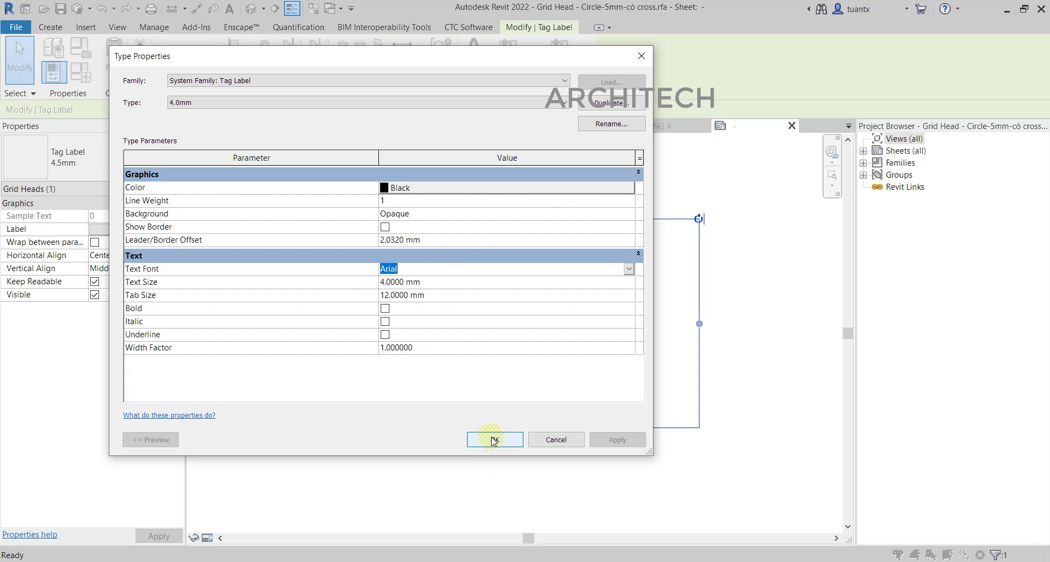
Step: Set the 4.0mm label type's color to red and apply the type changes
left_click(434, 187)
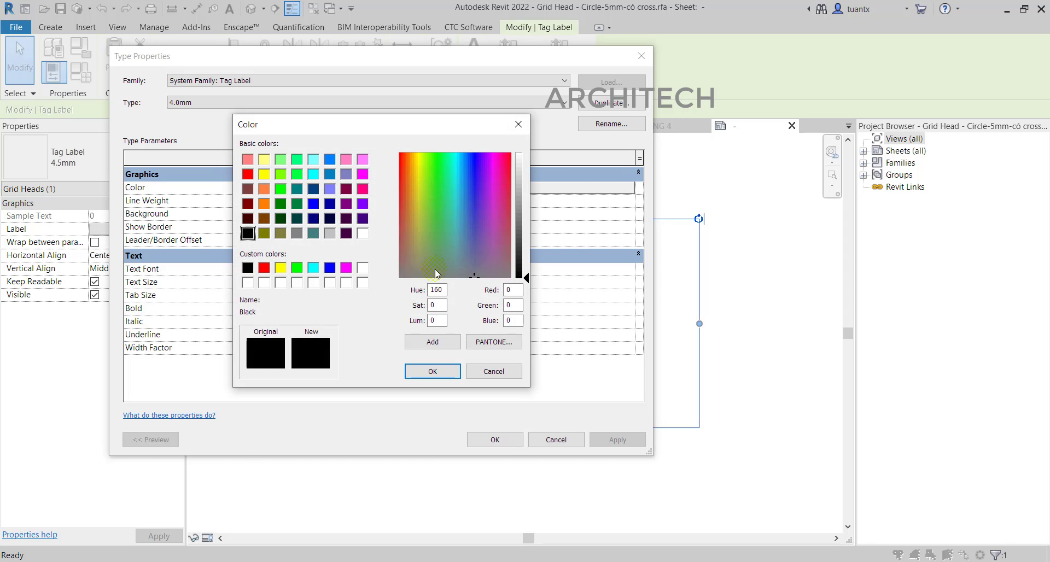
left_click_drag(428, 173, 399, 152)
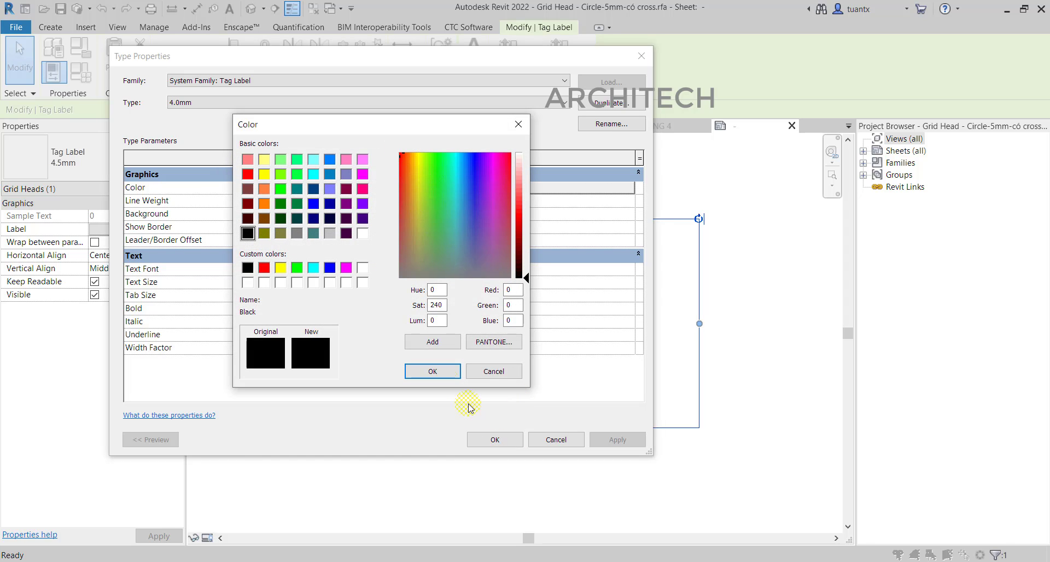
left_click(247, 175)
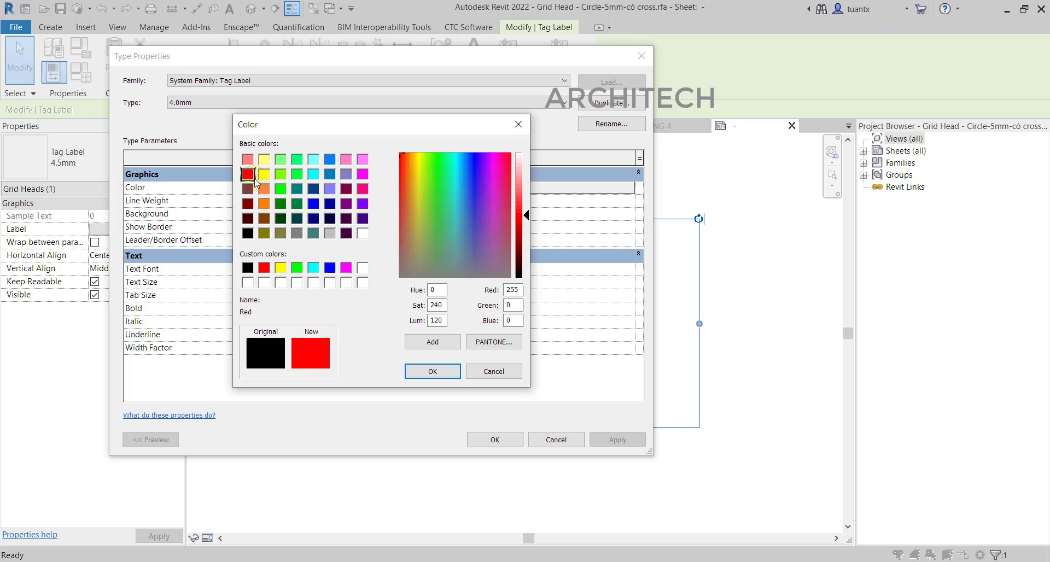
left_click(432, 371)
left_click(495, 440)
left_click(575, 355)
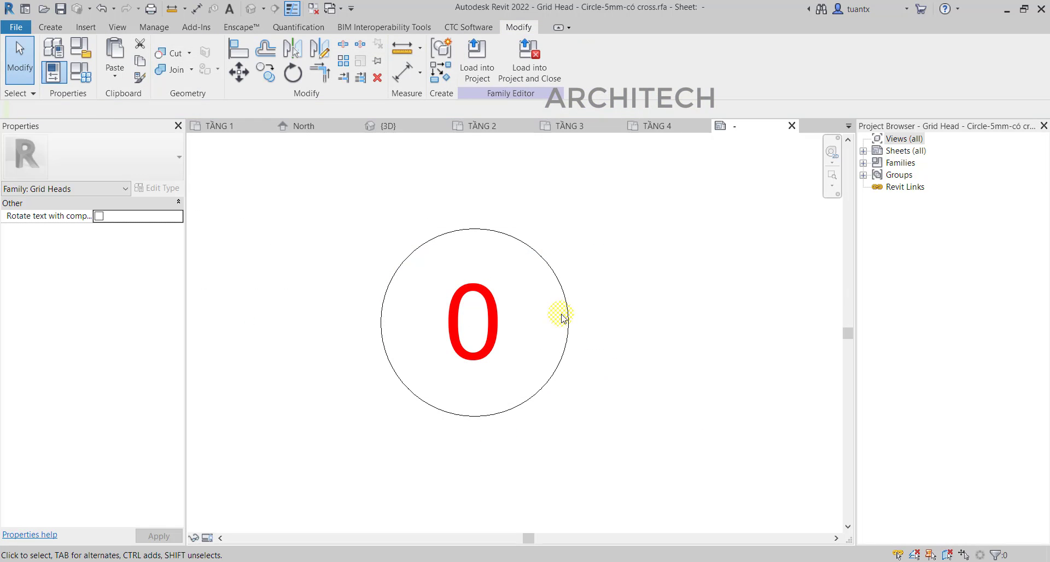
Step: Draw a vertical line from the circle's centre upward to a point outside the circle
left_click(563, 299)
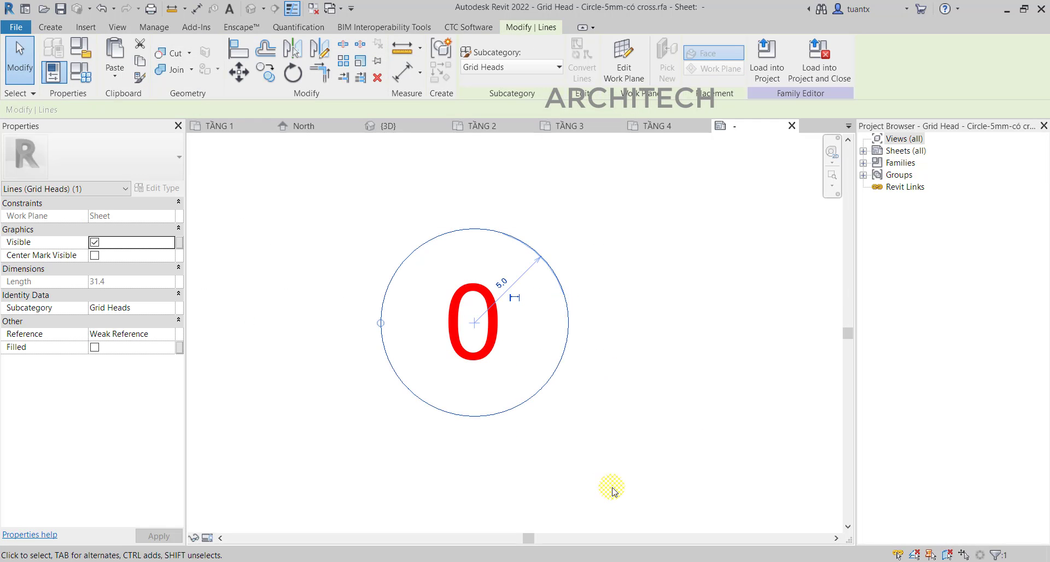
left_click(387, 148)
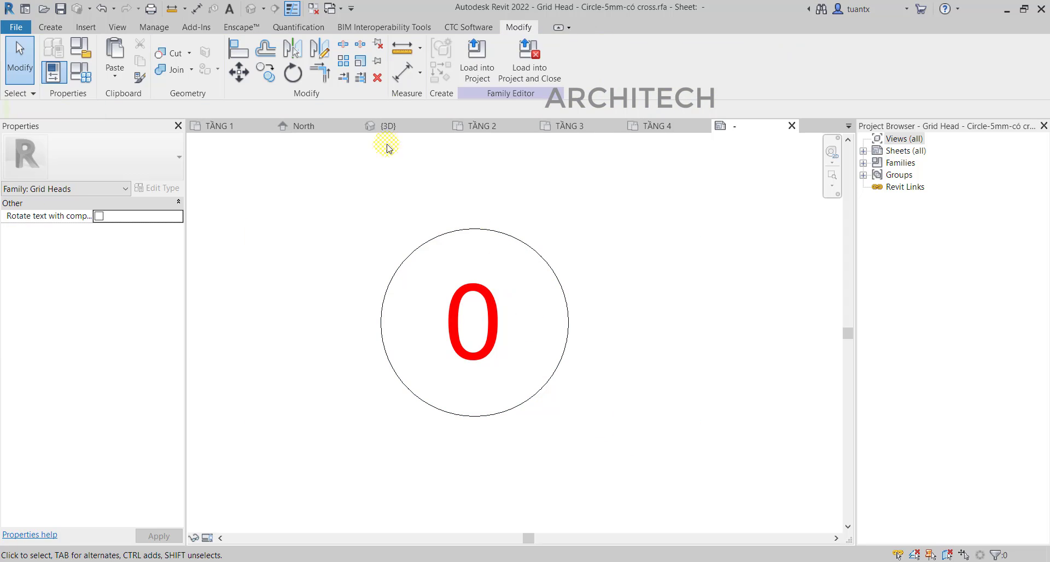
left_click(42, 23)
left_click(112, 58)
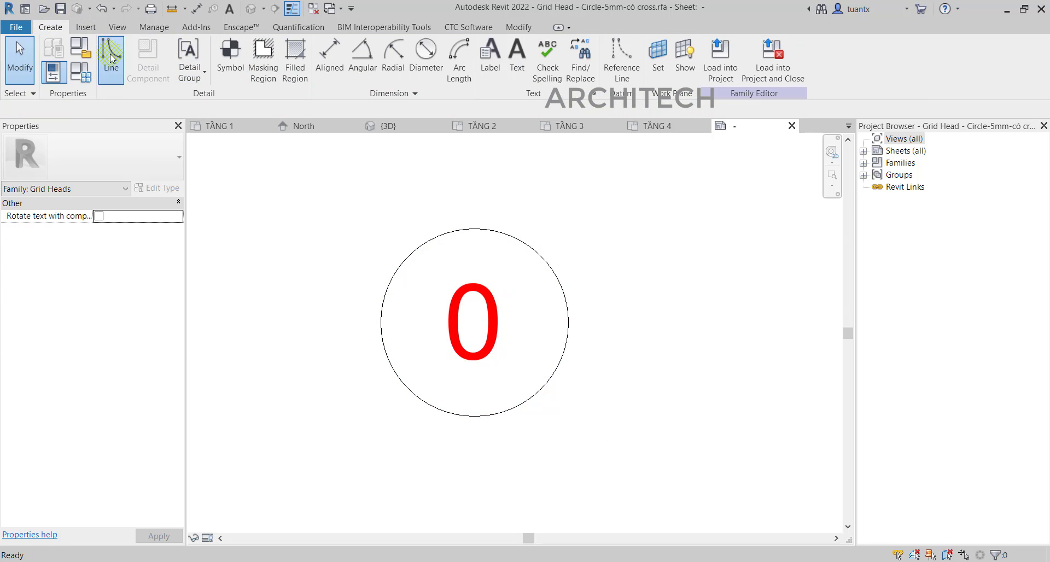
left_click(470, 314)
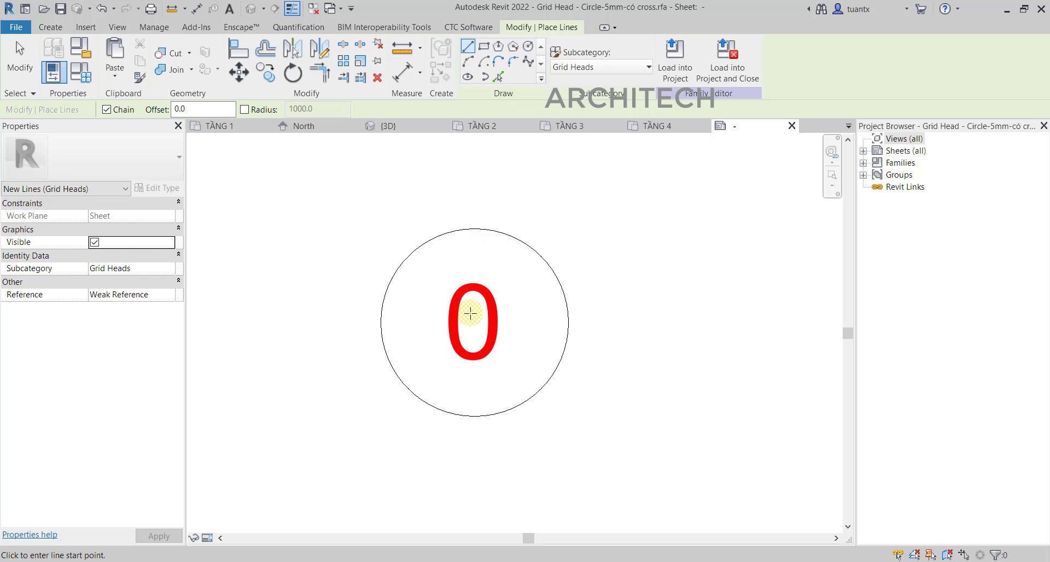
left_click(475, 174)
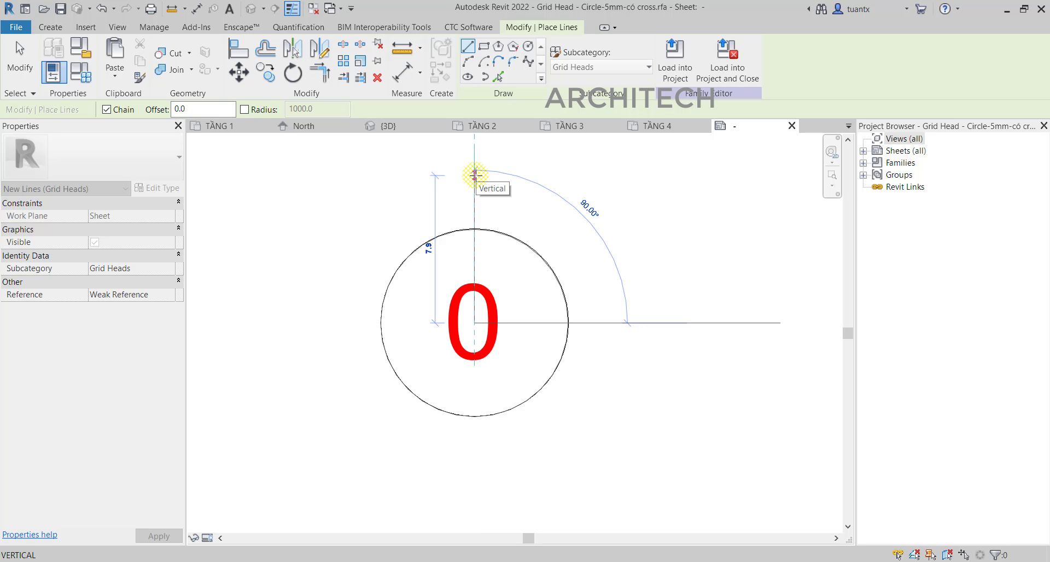
left_click(474, 188)
key("Escape")
key("Escape")
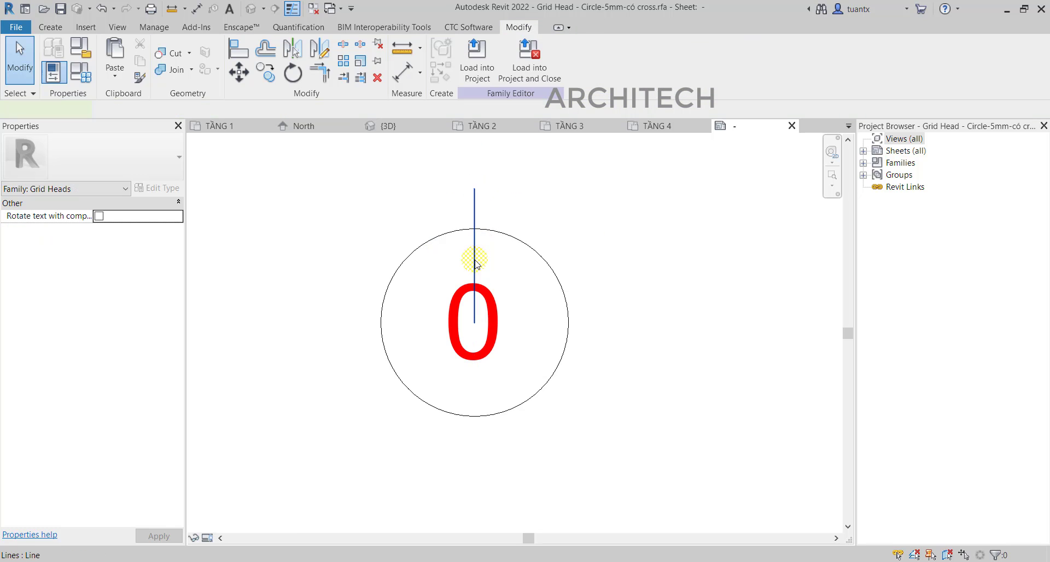
Step: Shorten the vertical line from its lower end to about 3.6 mm, so it only crosses the circle's upper edge
left_click(475, 265)
left_click_drag(475, 324, 475, 257)
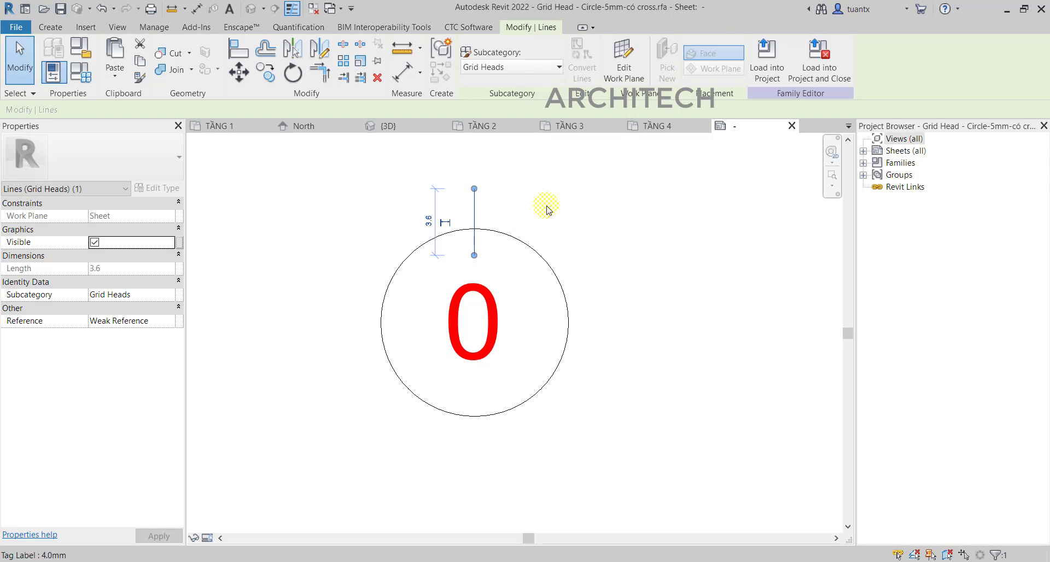
left_click(541, 203)
Step: Mirror a copy of the short vertical line about a horizontal axis drawn through the circle's centre
left_click(473, 210)
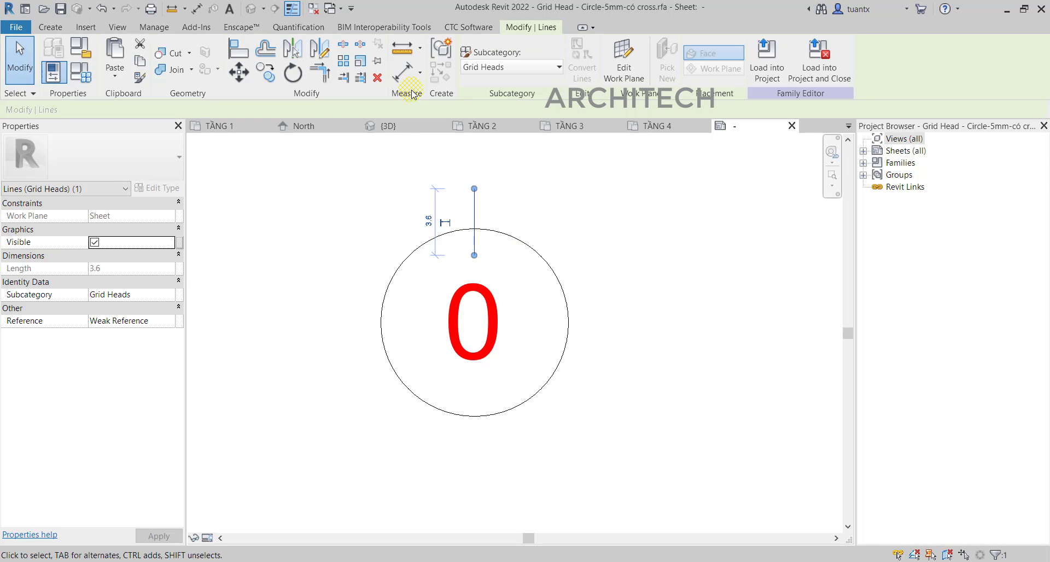
left_click(320, 48)
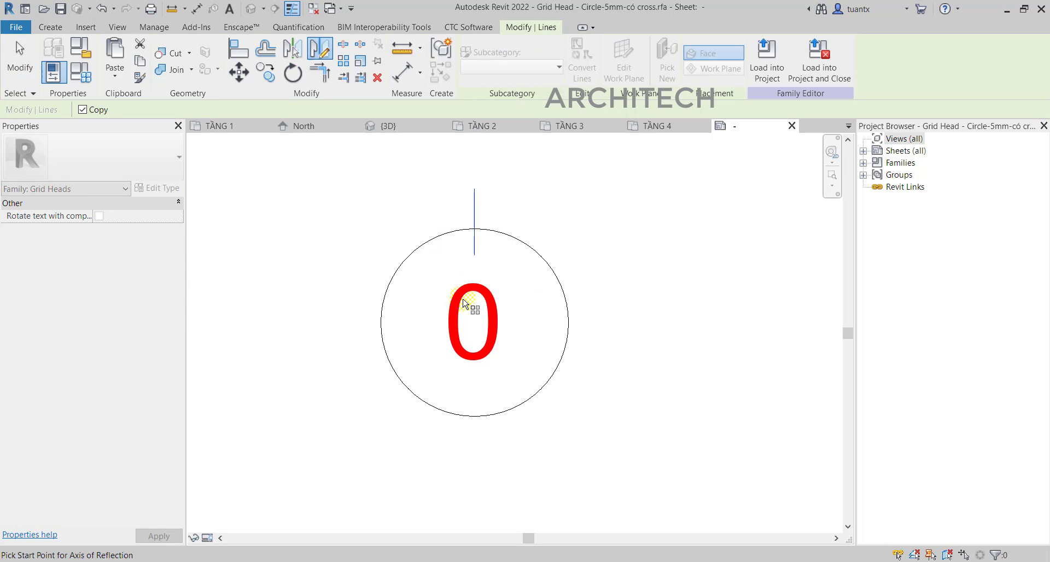
left_click(474, 323)
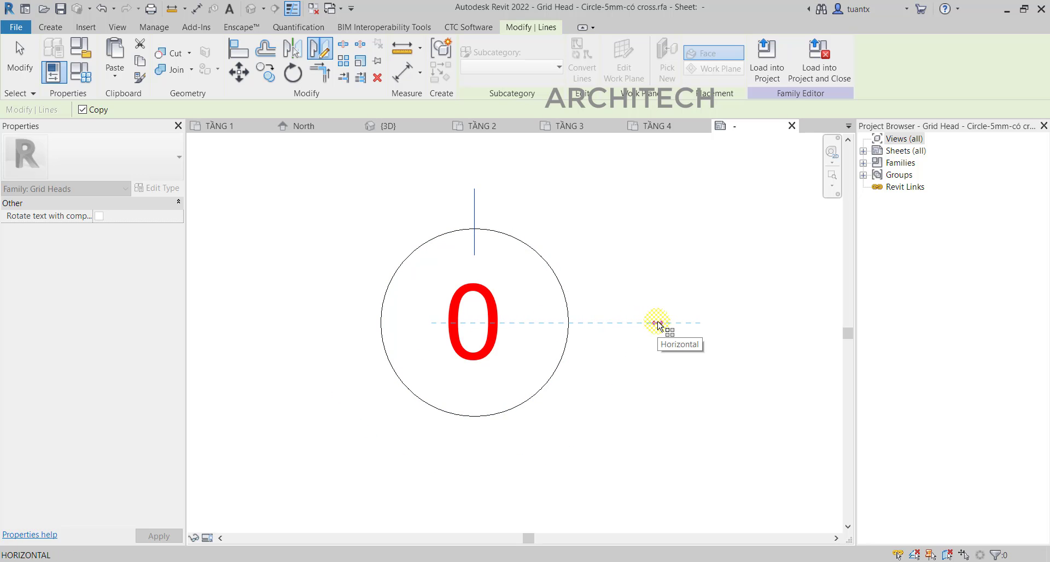
left_click(659, 323)
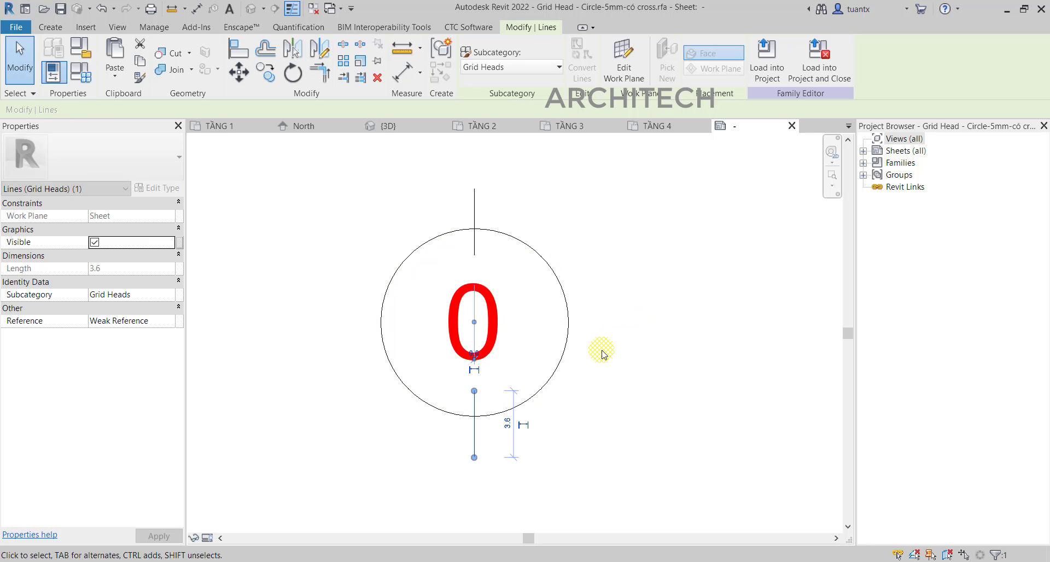
key("Escape")
Step: Mirror copies of both vertical ticks about a diagonal axis through the circle's centre to form the two horizontal ticks
left_click(474, 200)
left_click(475, 398, "ctrl")
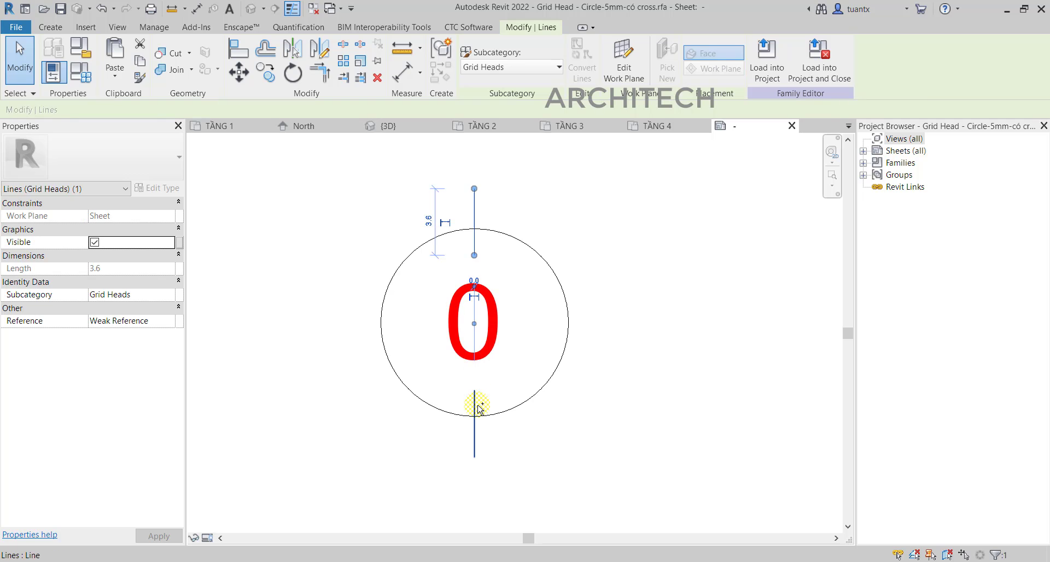
left_click(320, 48)
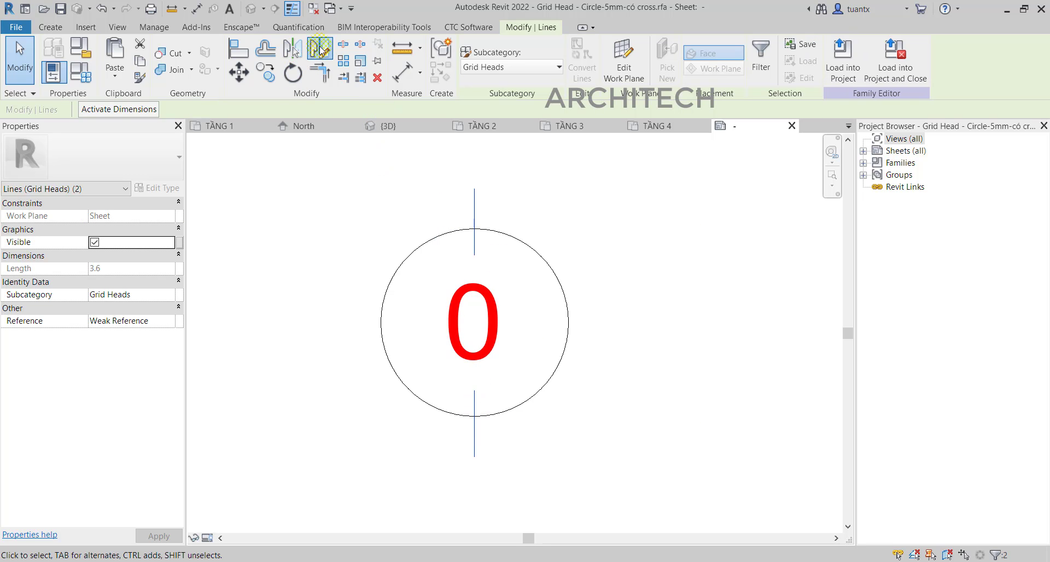
left_click(478, 328)
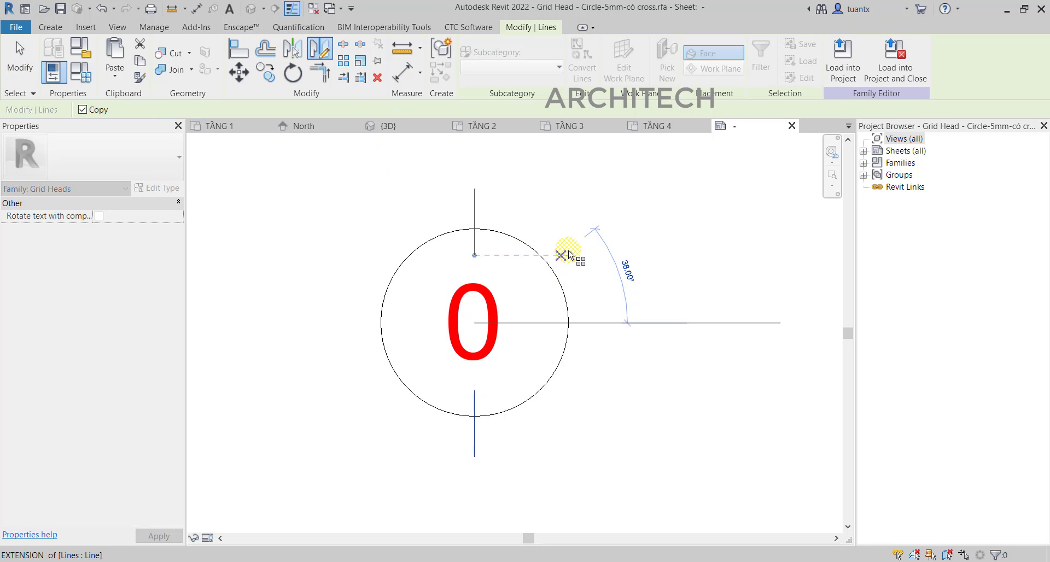
left_click(575, 226)
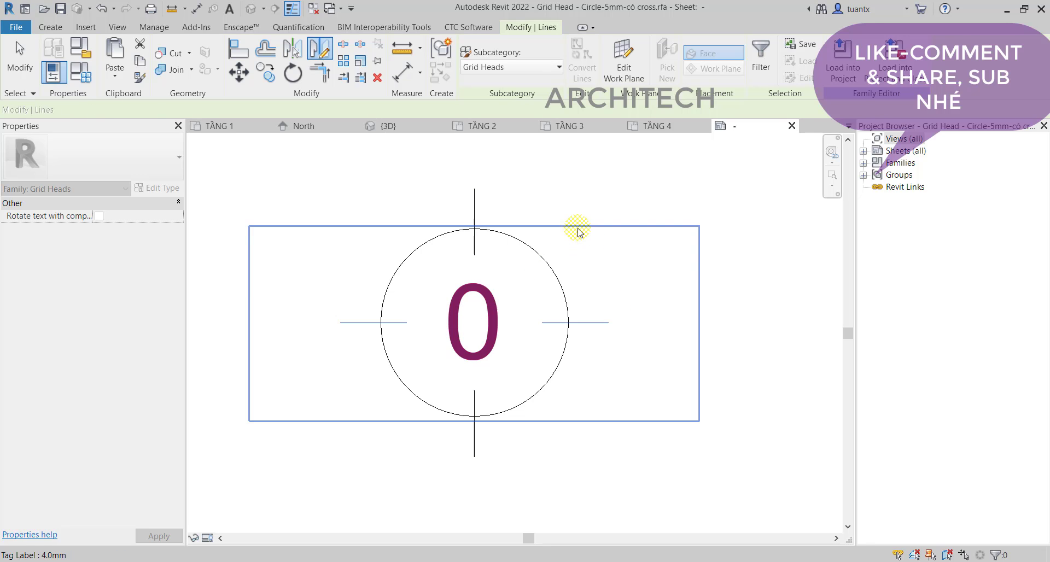
left_click(638, 345)
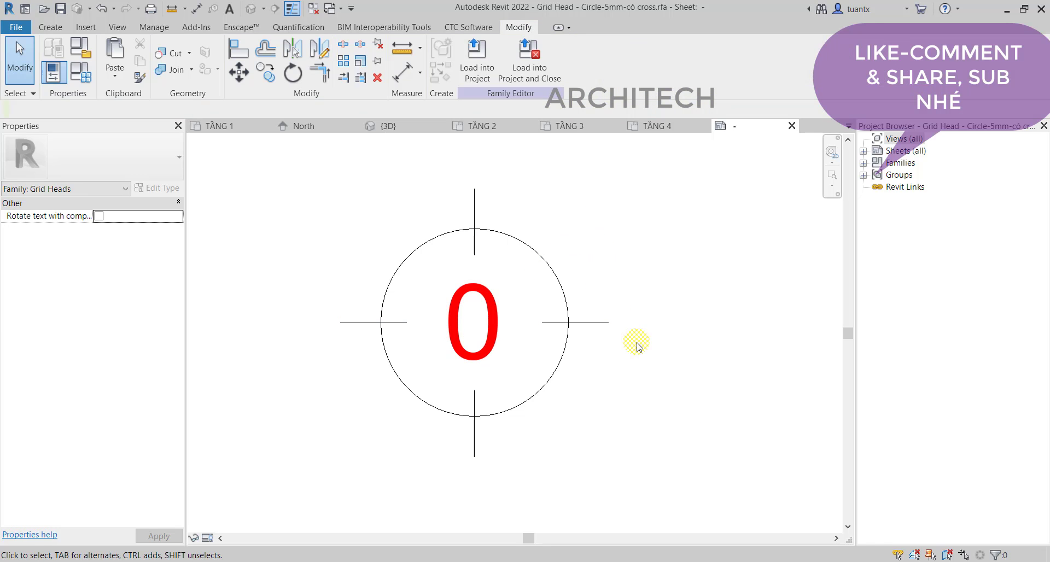
left_click(474, 208)
left_click(605, 220)
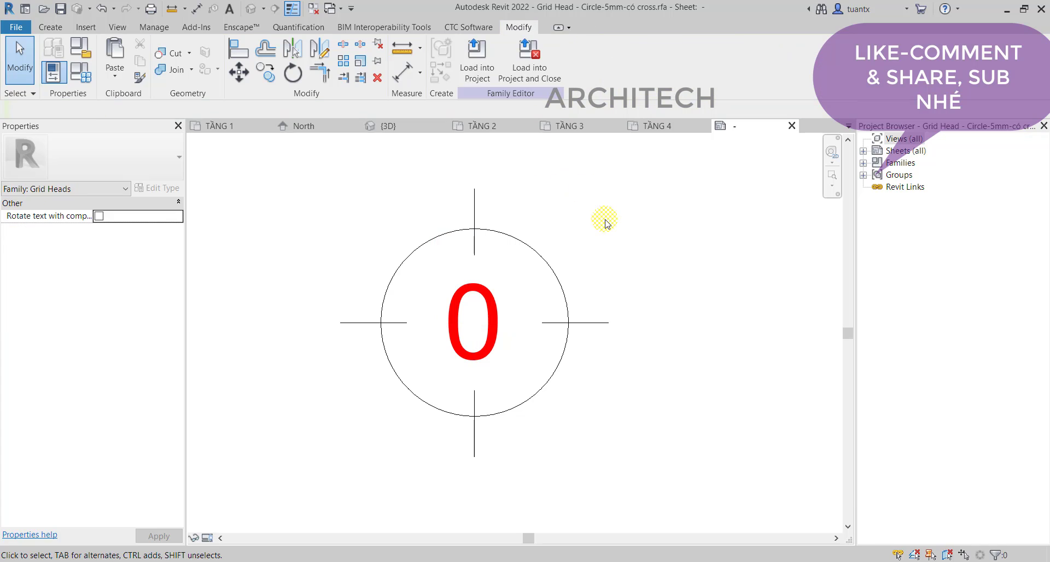
Step: Load the finished grid head family into the house project and close the family
left_click(481, 91)
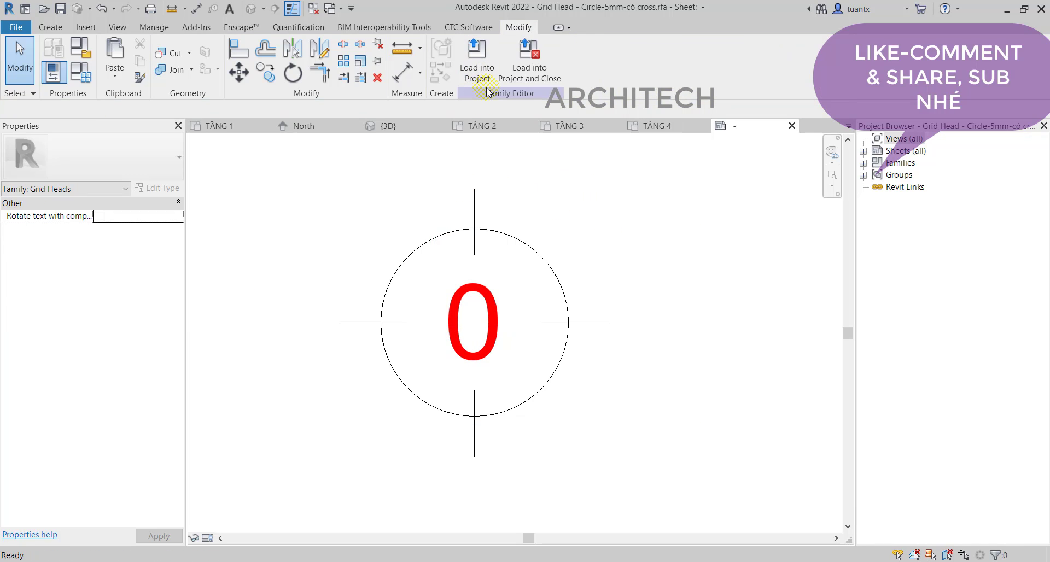
left_click(547, 70)
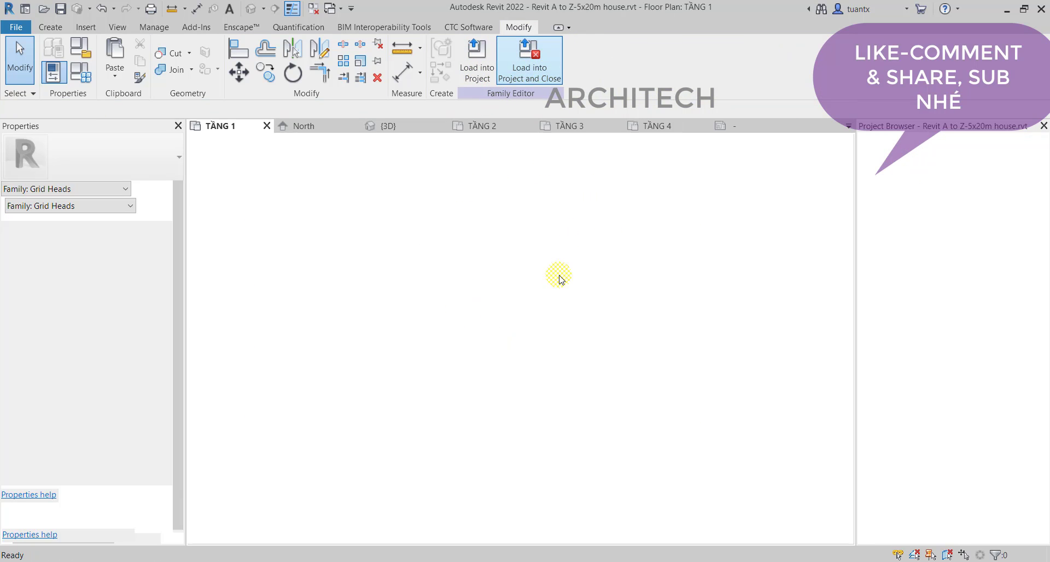
Step: Set the symbol of grid 1's 6.5mm Bubble type to Grid Head - Circle-5mm-có cross
scroll(383, 377, "up", 5)
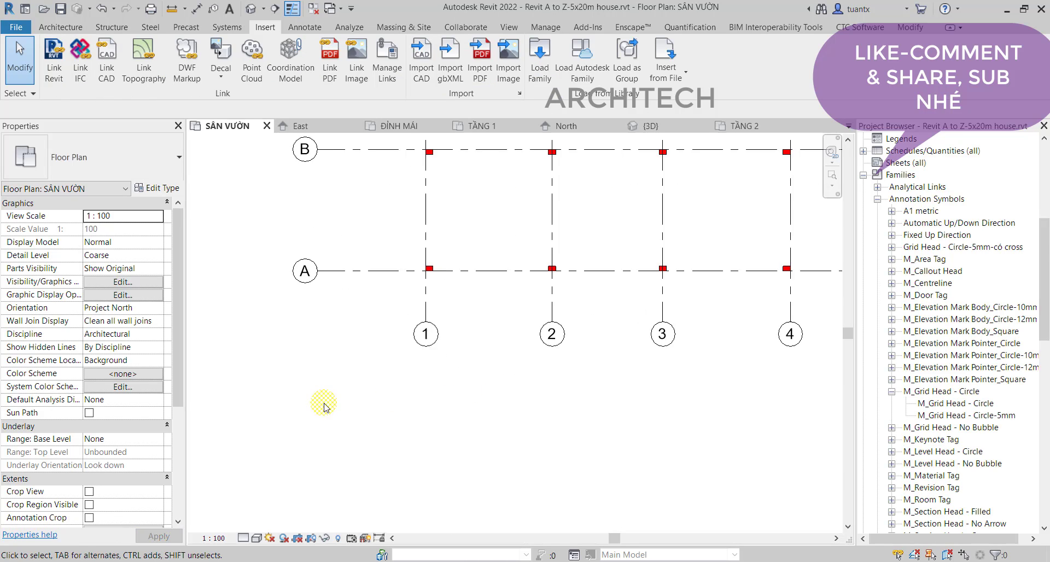
left_click(472, 298)
left_click(156, 188)
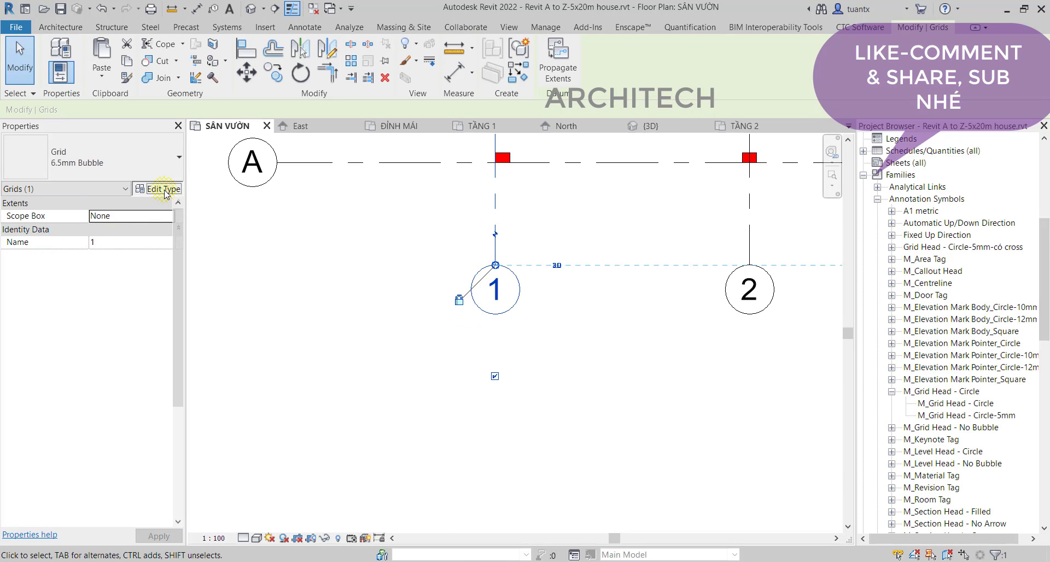
left_click(552, 188)
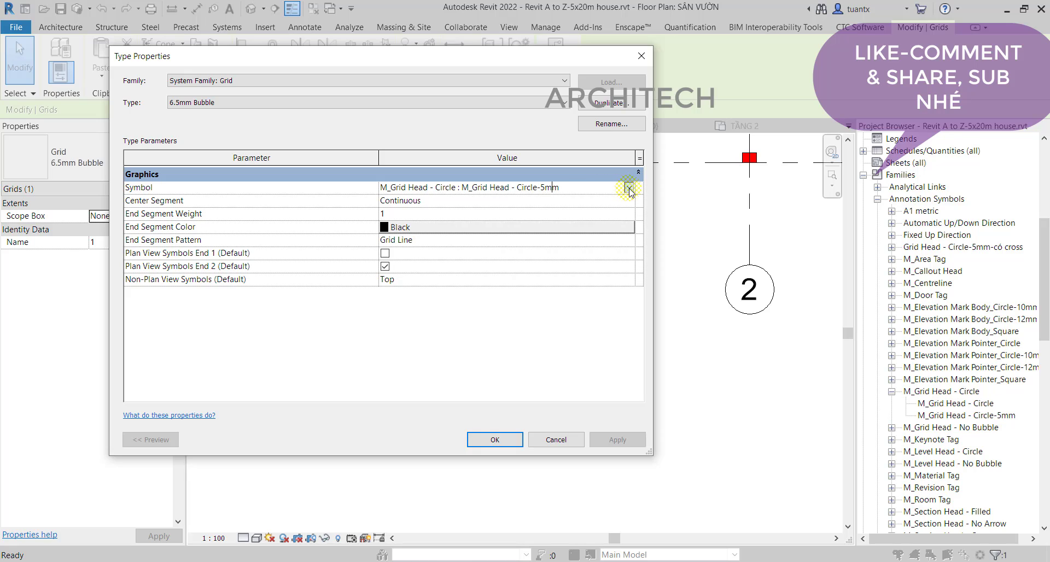
left_click(629, 188)
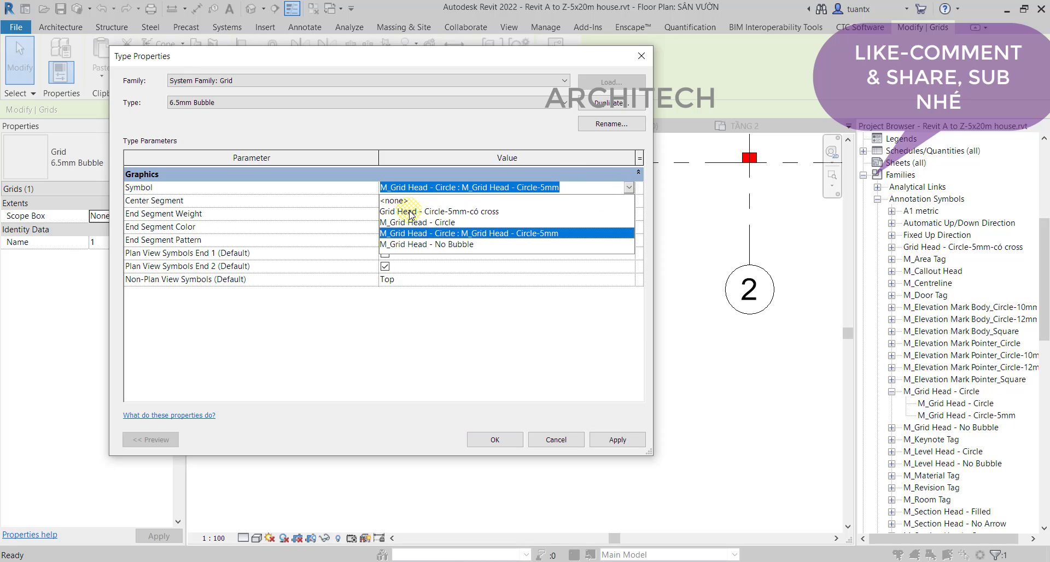
left_click(462, 211)
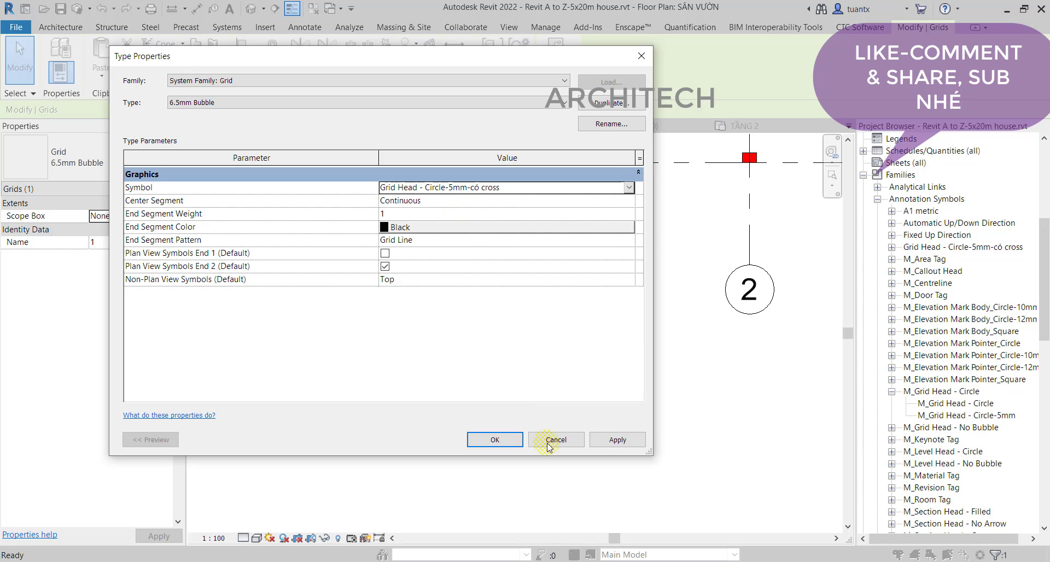
left_click(618, 439)
left_click(495, 440)
left_click(588, 389)
Step: Examine the new grid heads on the lettered and numbered grids in the SÂN VƯỜN floor plan
scroll(434, 398, "down", 4)
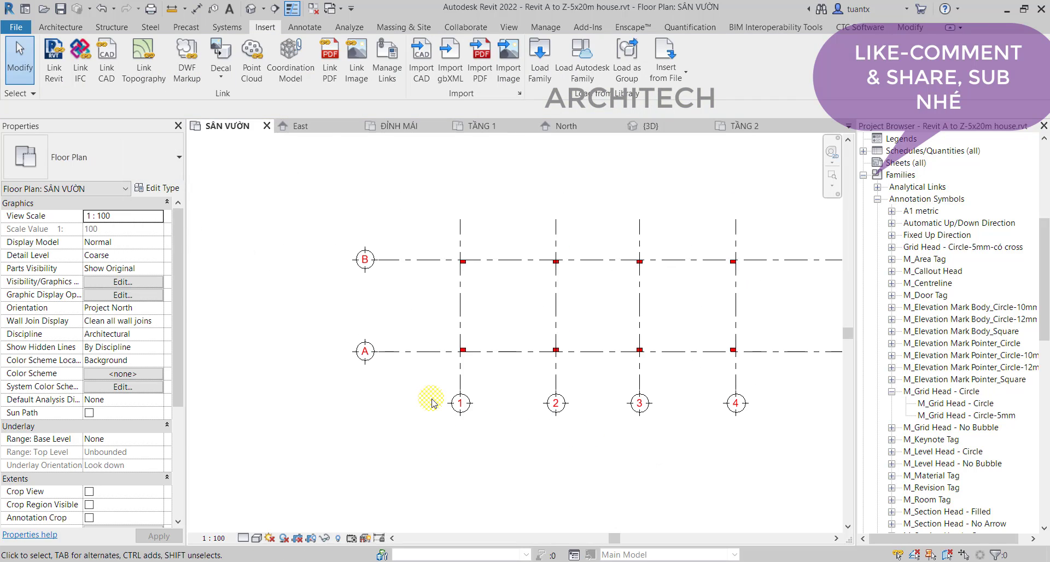
scroll(525, 384, "up", 3)
middle_click_drag(523, 384, 598, 347)
scroll(577, 343, "down", 2)
scroll(405, 376, "up", 3)
middle_click_drag(405, 376, 504, 387)
scroll(410, 392, "up", 2)
scroll(438, 384, "up", 4)
scroll(505, 388, "down", 5)
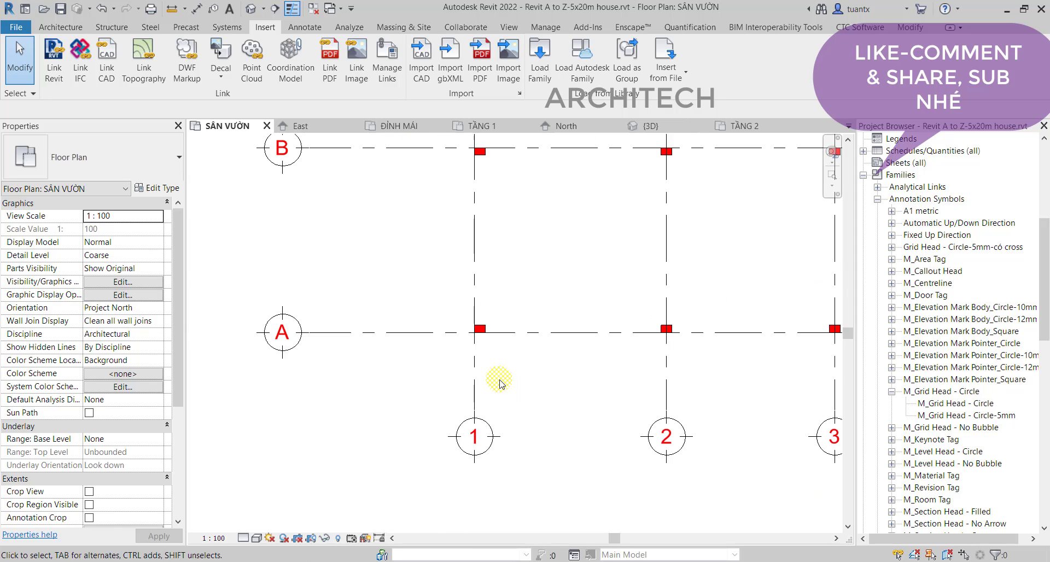
scroll(498, 375, "down", 2)
mouse_move(499, 372)
middle_mouse_down()
mouse_move(499, 392)
mouse_move(491, 384)
middle_mouse_up()
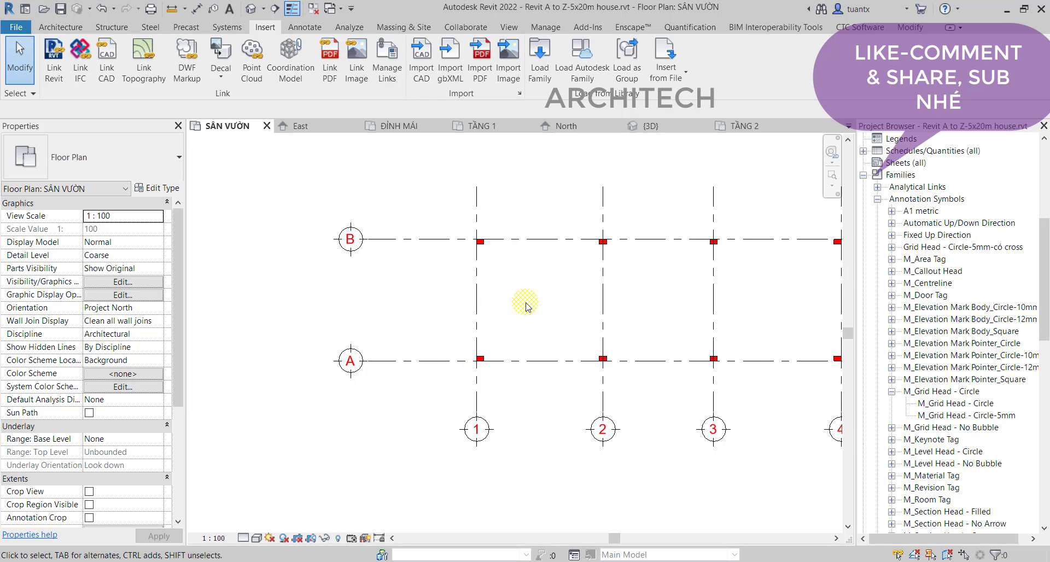
Step: Set the End Segment Color of grid 1's 6.5mm Bubble type to RGB 000-128-192
middle_click_drag(526, 306, 413, 311)
scroll(378, 300, "up", 3)
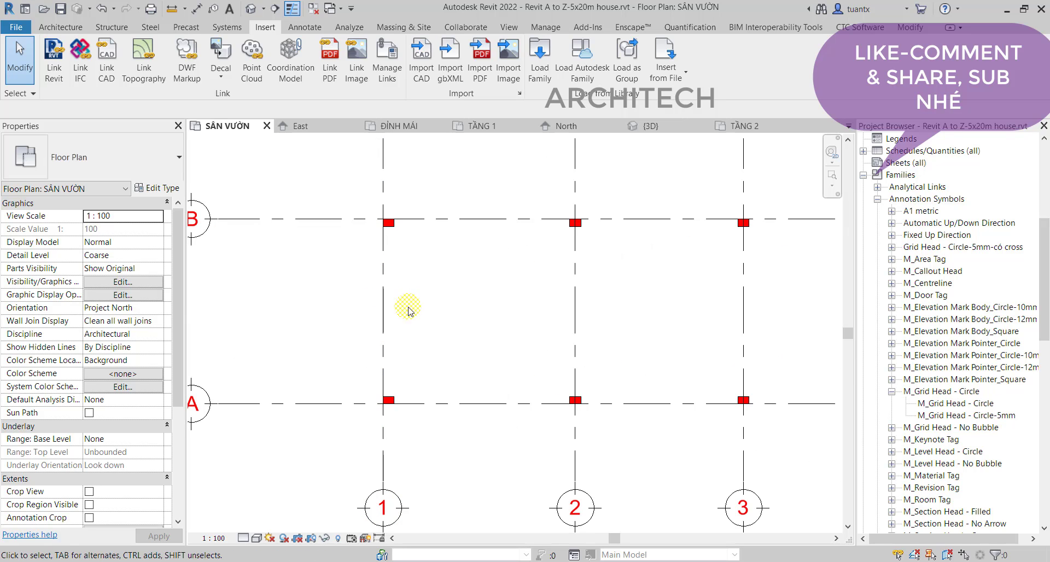
left_click(392, 301)
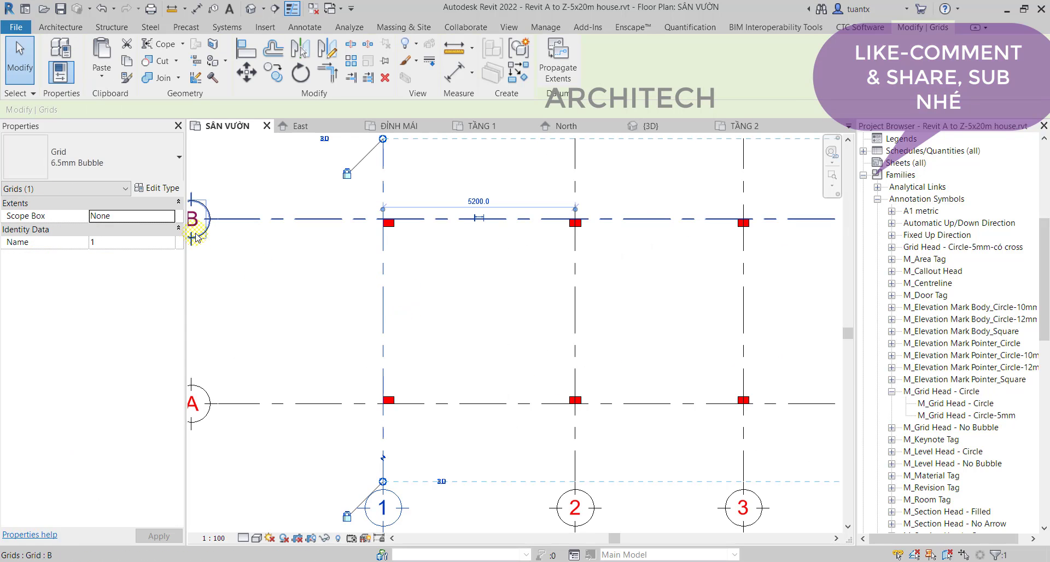
left_click(164, 188)
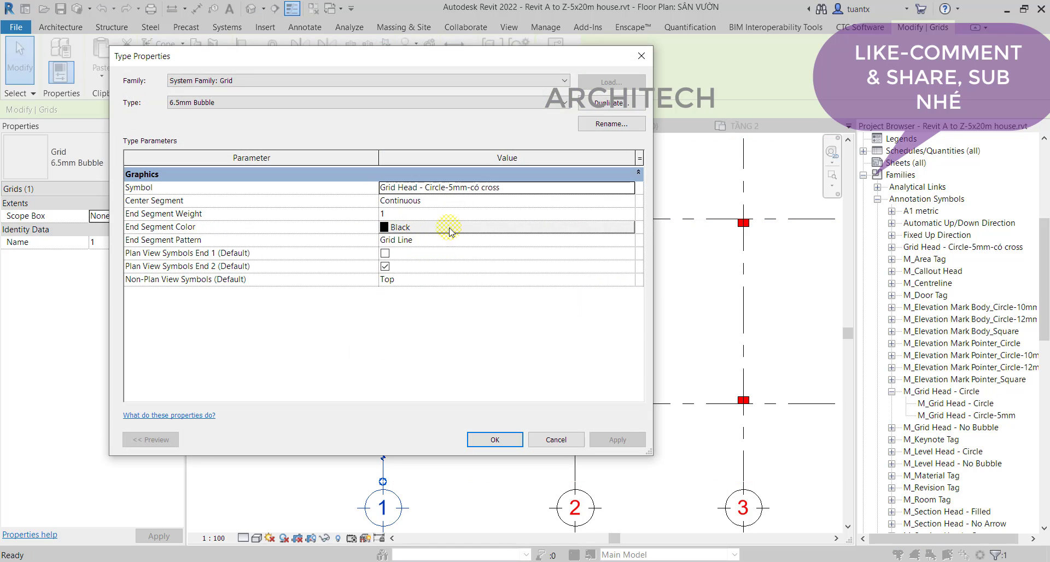
left_click(428, 232)
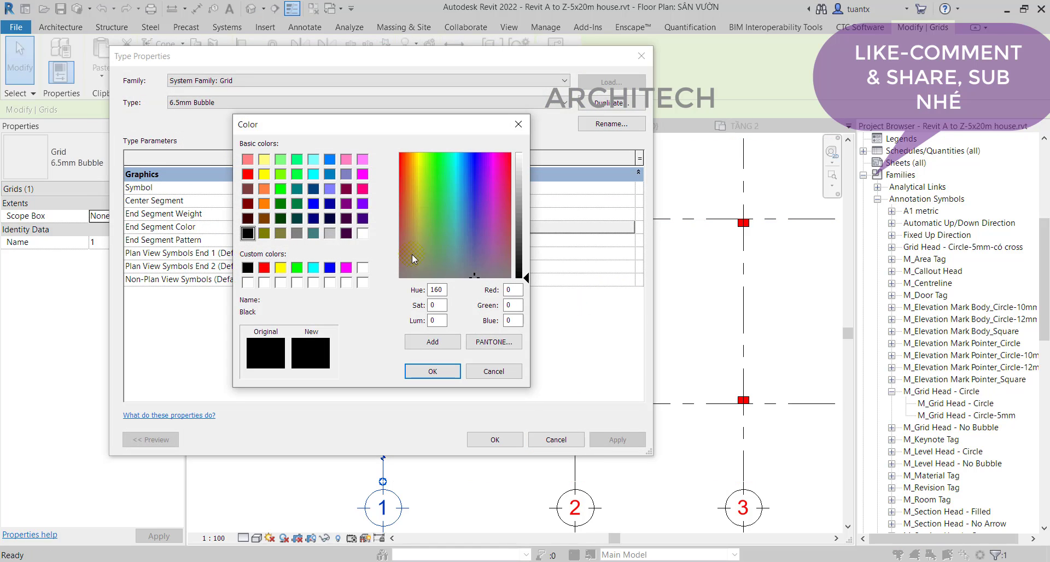
left_click(329, 175)
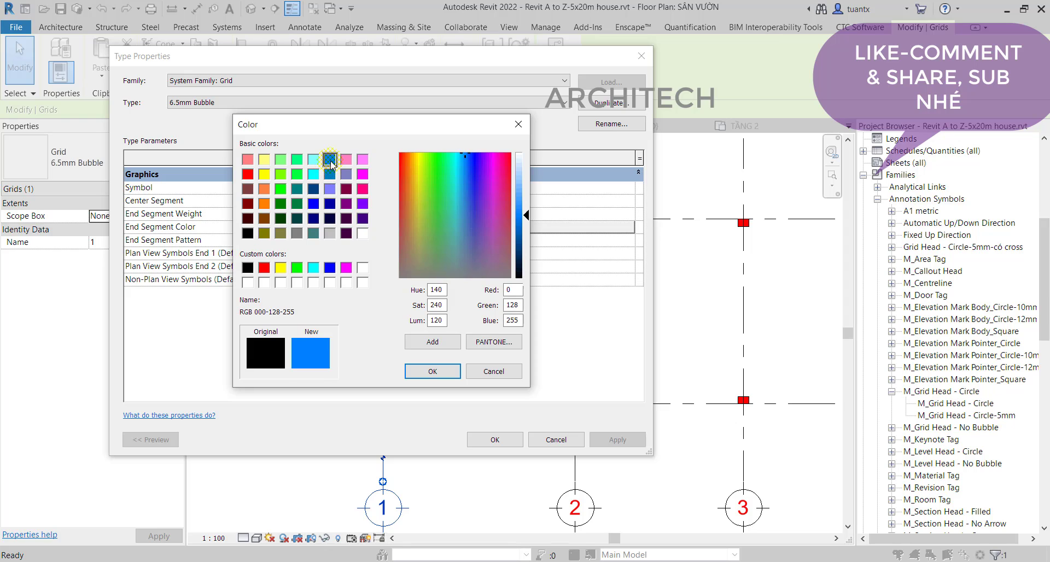
left_click(434, 370)
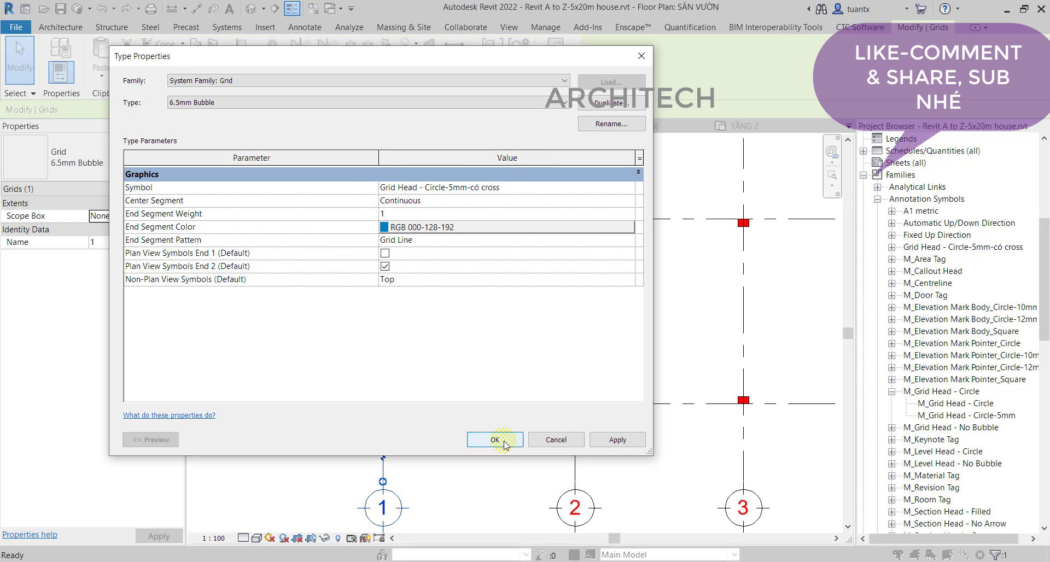
left_click(495, 440)
left_click(497, 319)
scroll(464, 316, "down", 3)
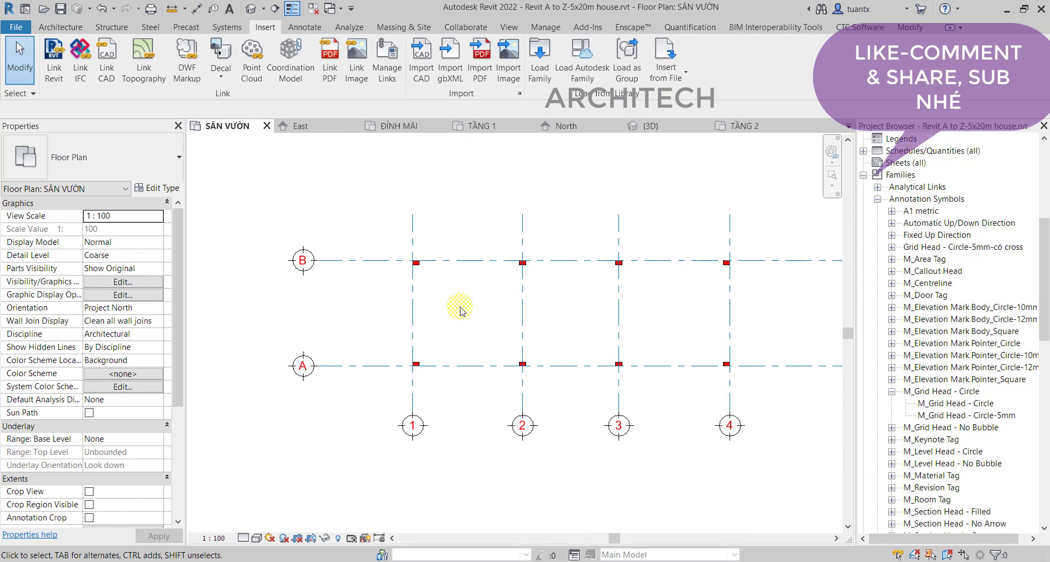
Step: Review the End Segment Pattern options of grid 1's 6.5mm Bubble type, keeping Grid Line, and inspect the recoloured grids
scroll(463, 308, "up", 1)
left_click(405, 286)
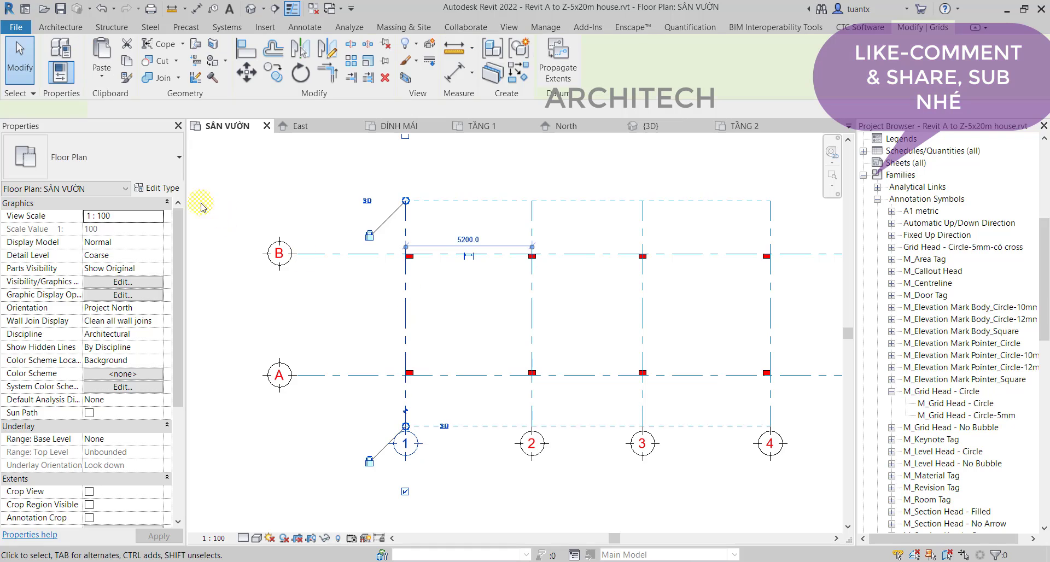
left_click(162, 189)
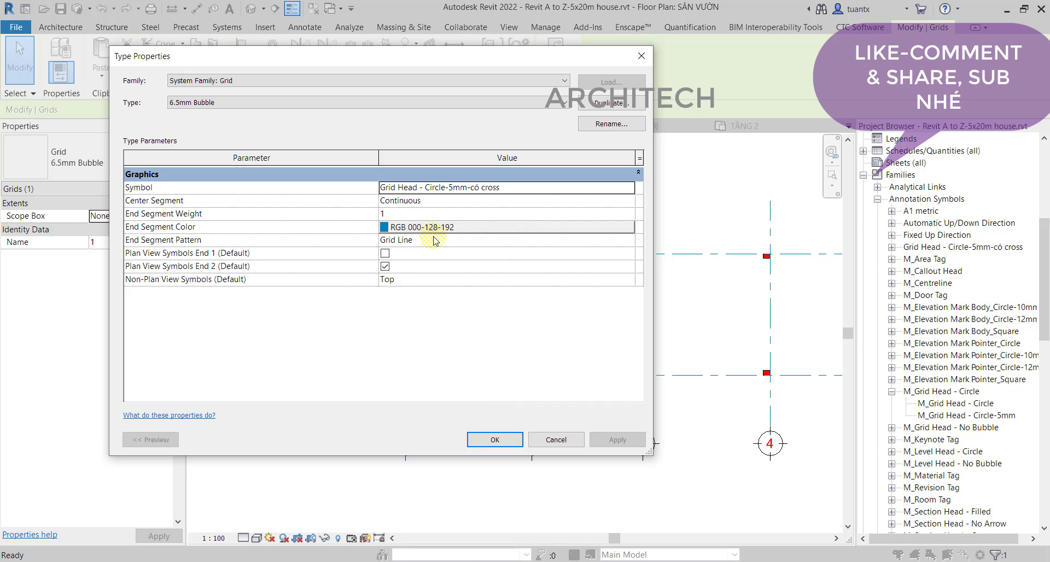
left_click(581, 244)
left_click(628, 241)
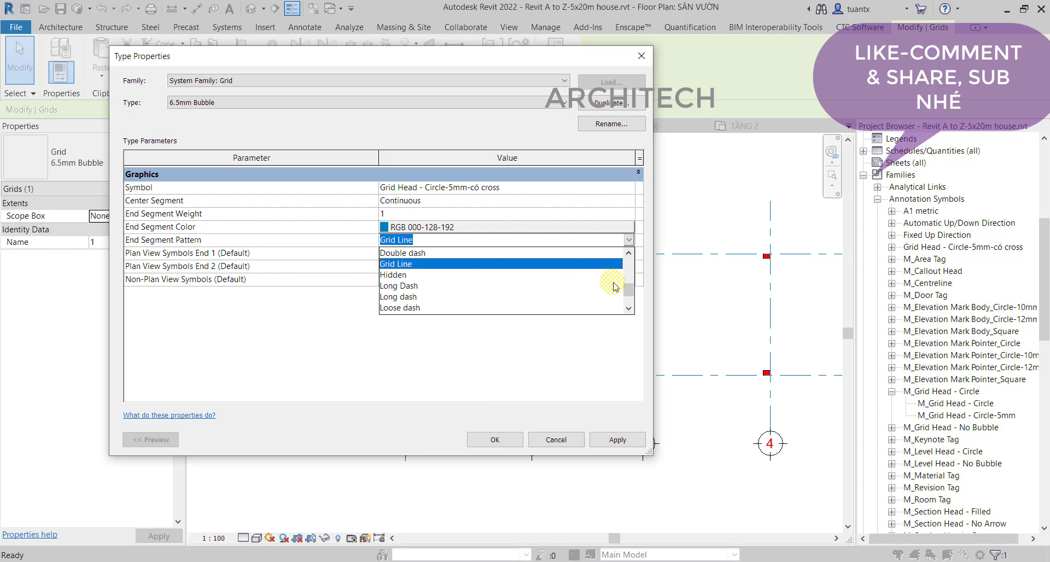
left_click(545, 344)
left_click(494, 440)
left_click(503, 468)
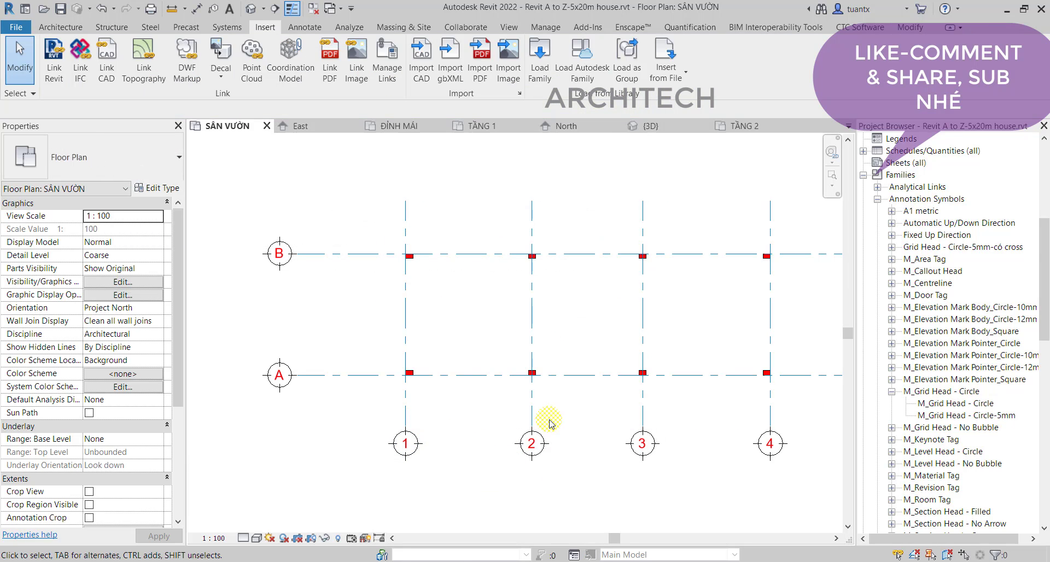
scroll(628, 351, "up", 3)
scroll(769, 339, "down", 4)
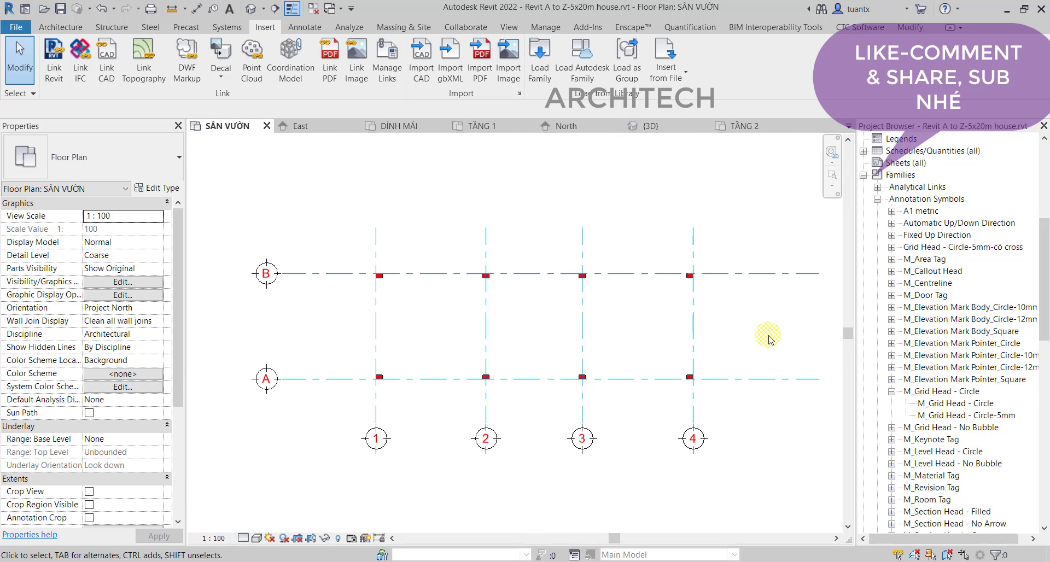
Step: Open the East building elevation at the level heads of TẦNG 3 and TẦNG 4
left_click(1012, 285)
scroll(957, 281, "up", 6)
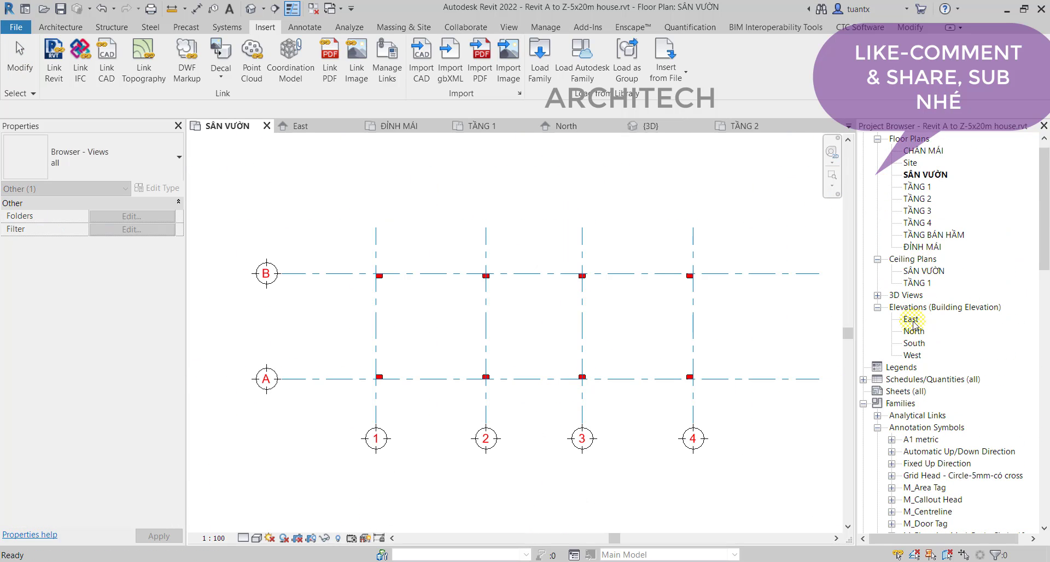
double_click(912, 320)
scroll(607, 328, "up", 6)
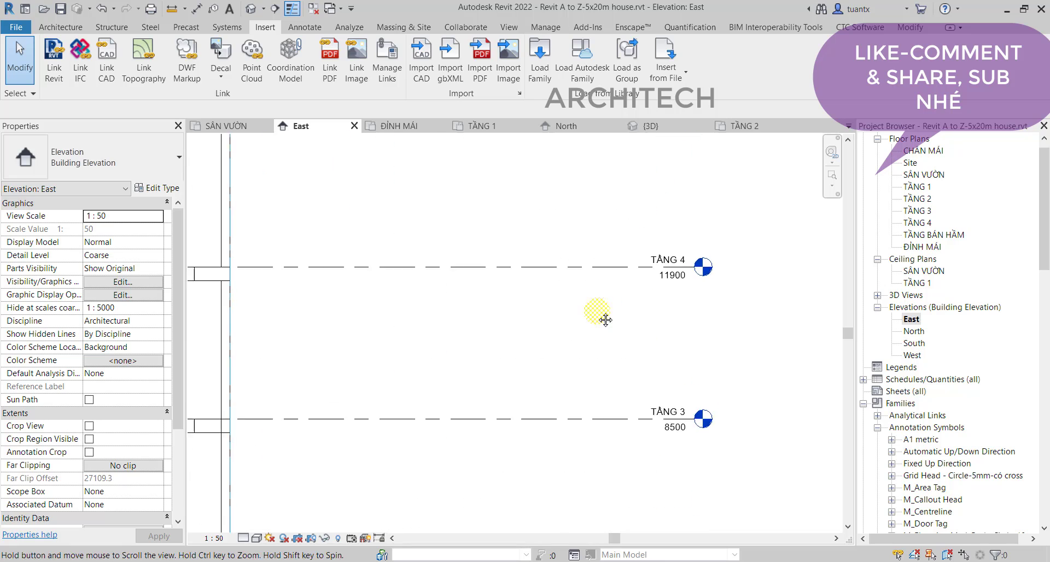
middle_click_drag(605, 320, 538, 404)
scroll(565, 361, "up", 2)
left_click(562, 346)
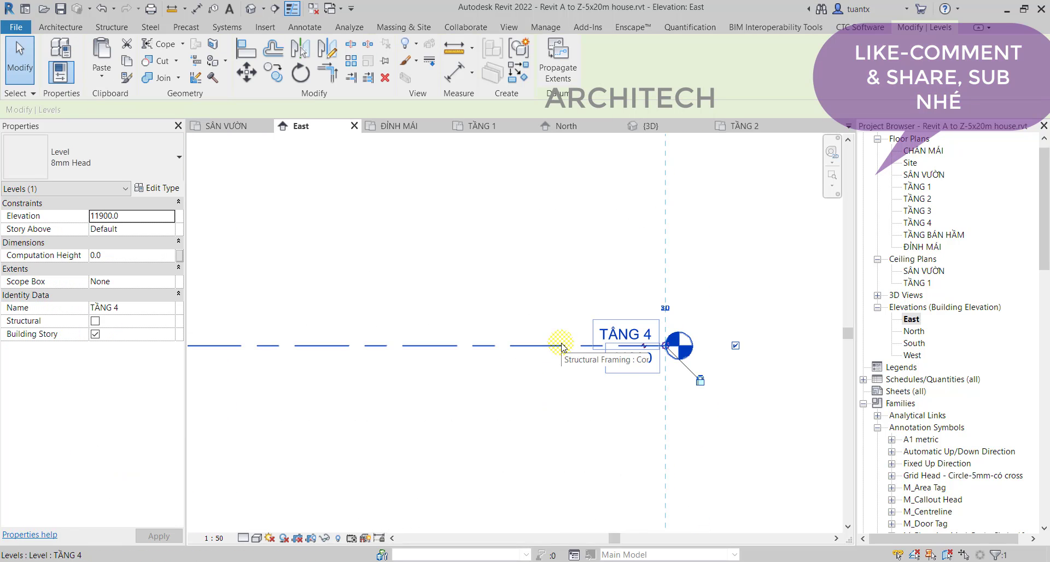
key("Escape")
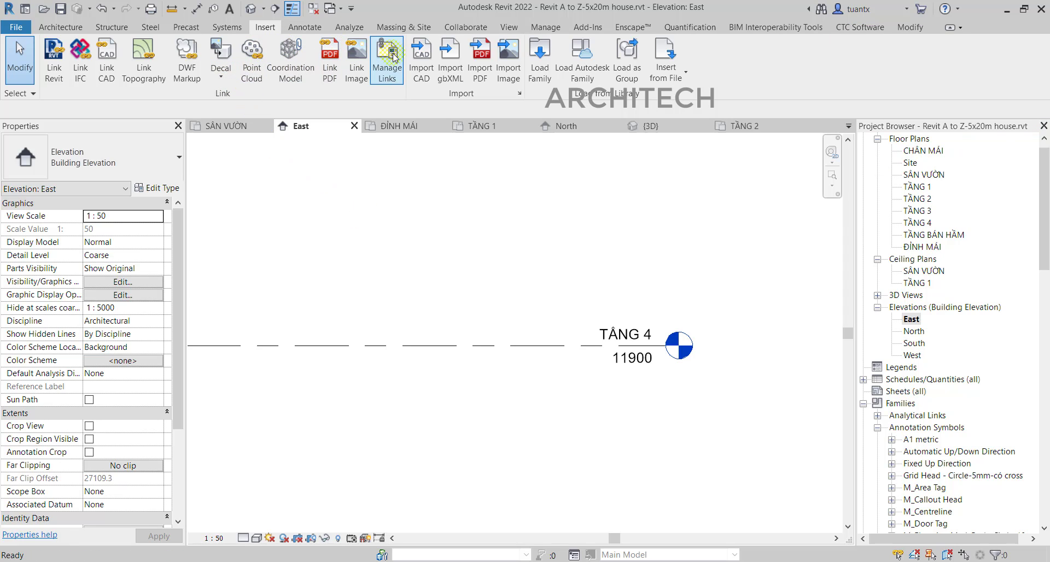
Step: Browse the Annotations families in the South Asia library, previewing the Spot Elevation - Target and View Reference symbols
left_click(540, 60)
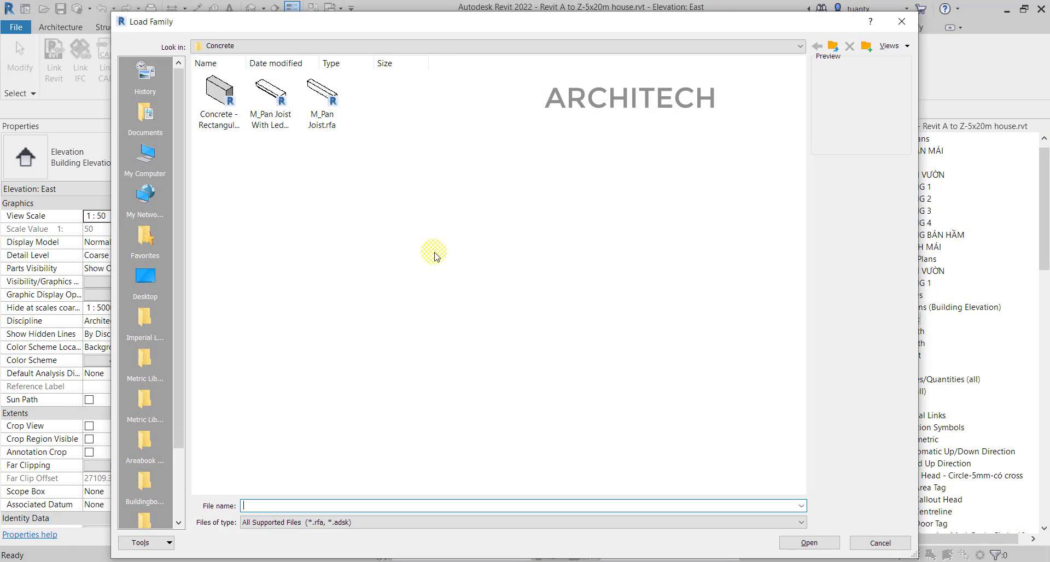
left_click(832, 47)
left_click(832, 47)
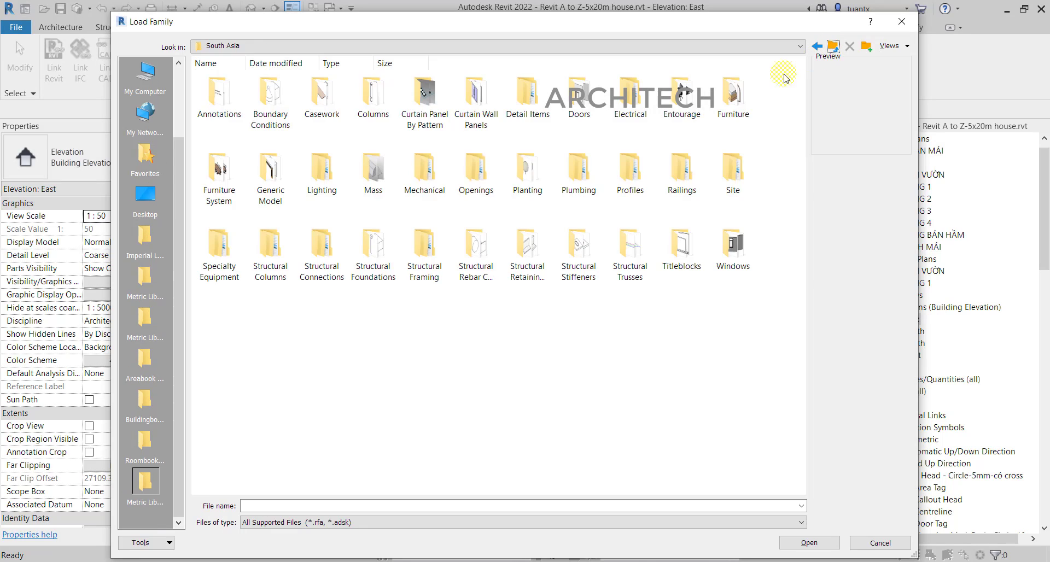
left_click(235, 116)
left_click(235, 116)
scroll(426, 375, "down", 3)
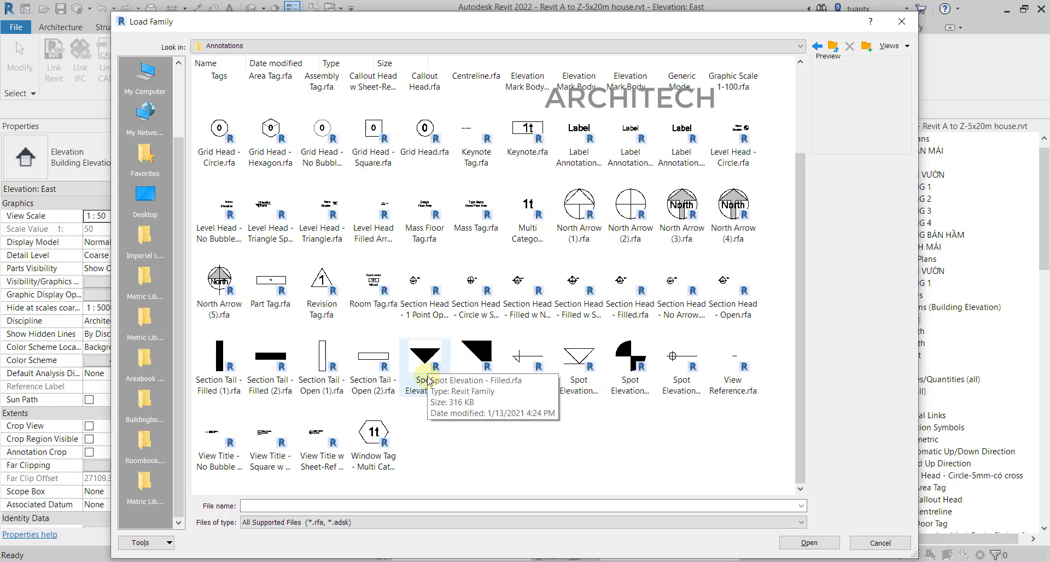
scroll(591, 433, "up", 1)
scroll(656, 437, "down", 1)
left_click(684, 390)
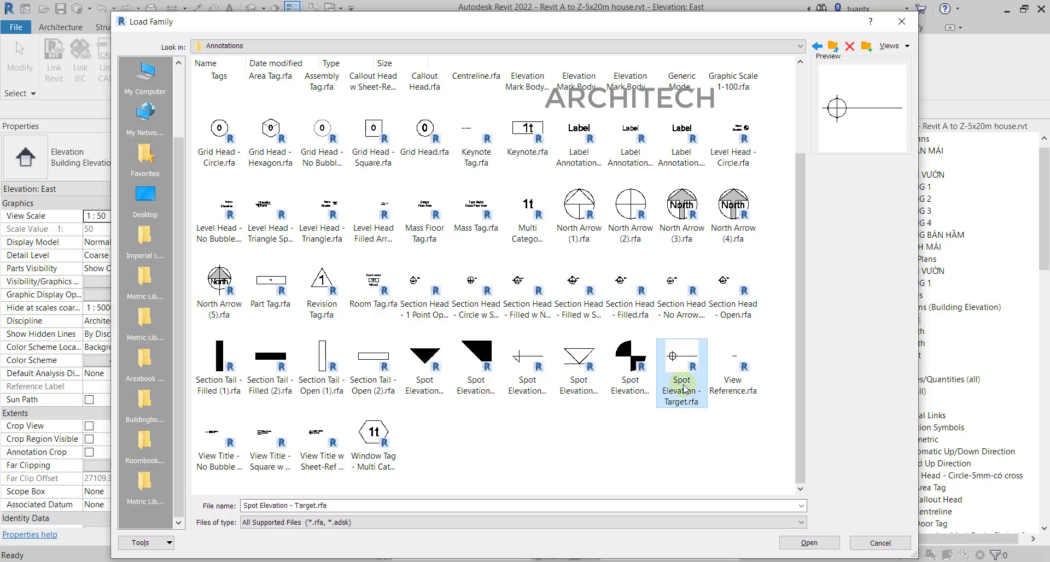
left_click(635, 372)
left_click(733, 383)
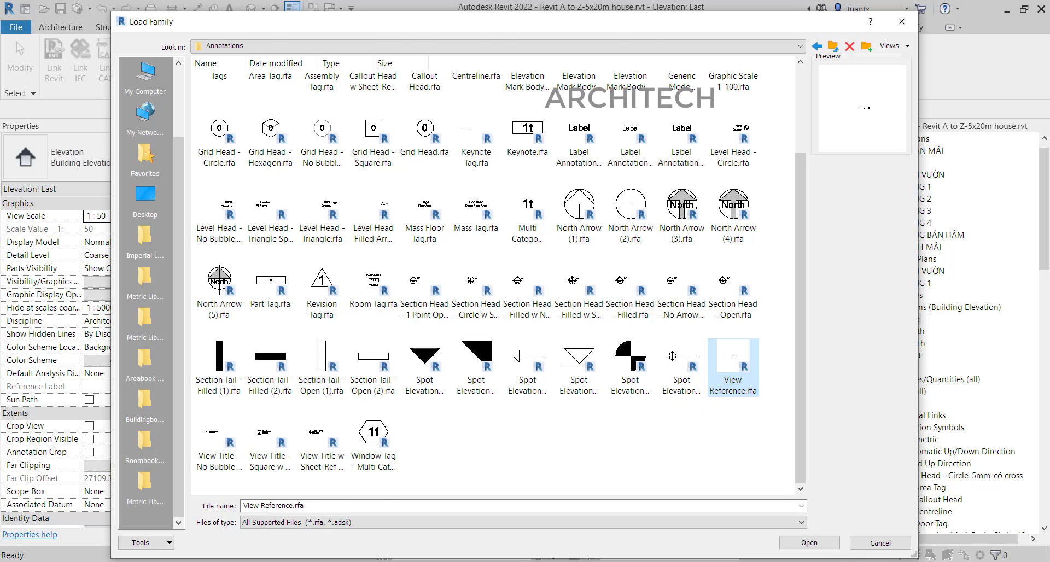
left_click(881, 543)
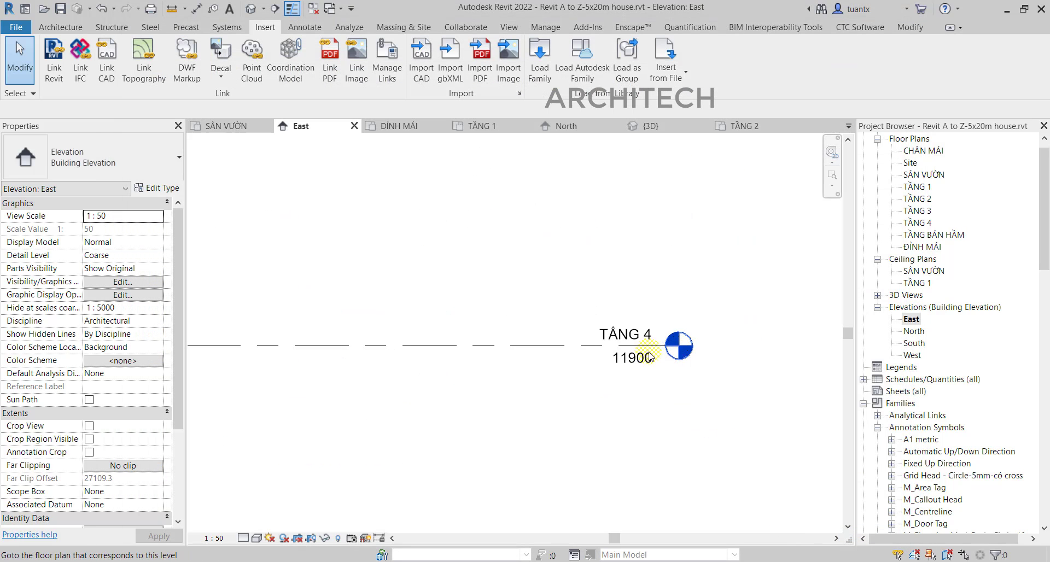
left_click(167, 187)
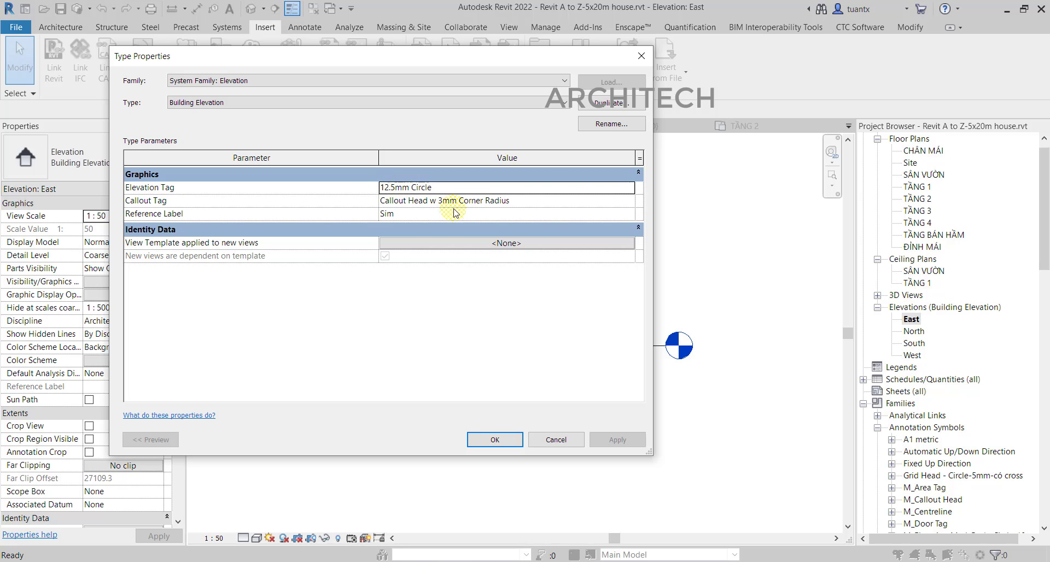
left_click(454, 189)
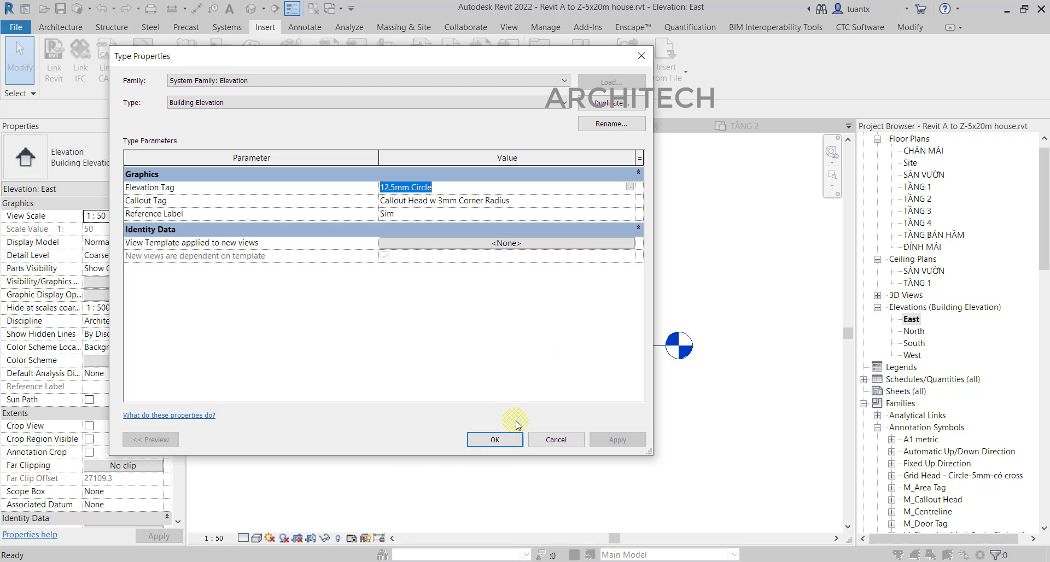
left_click(557, 440)
Step: Locate and select the M_Level Head - Circle type among the project's annotation symbol families
left_click(922, 440)
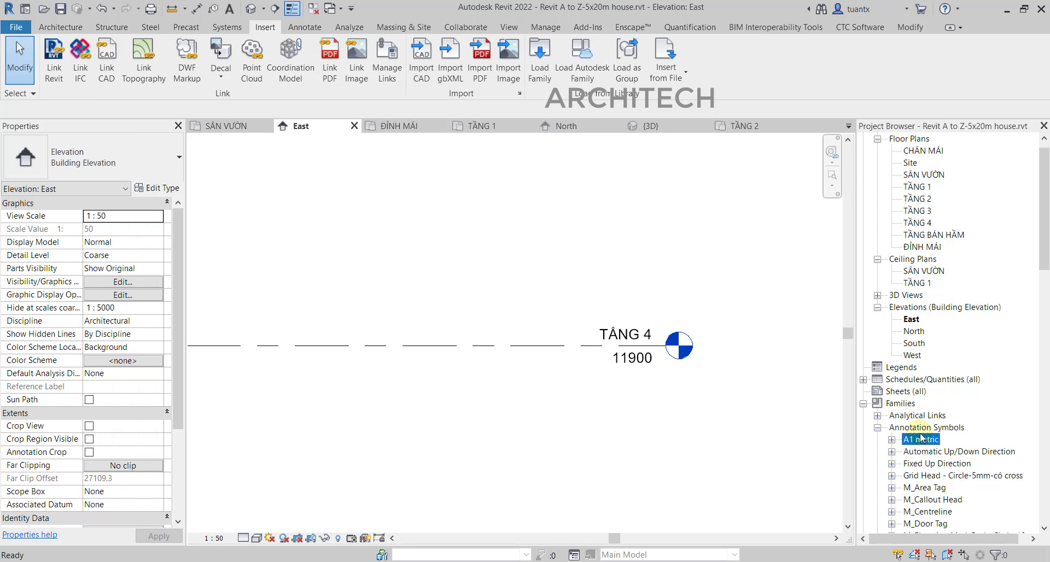
scroll(924, 432, "down", 10)
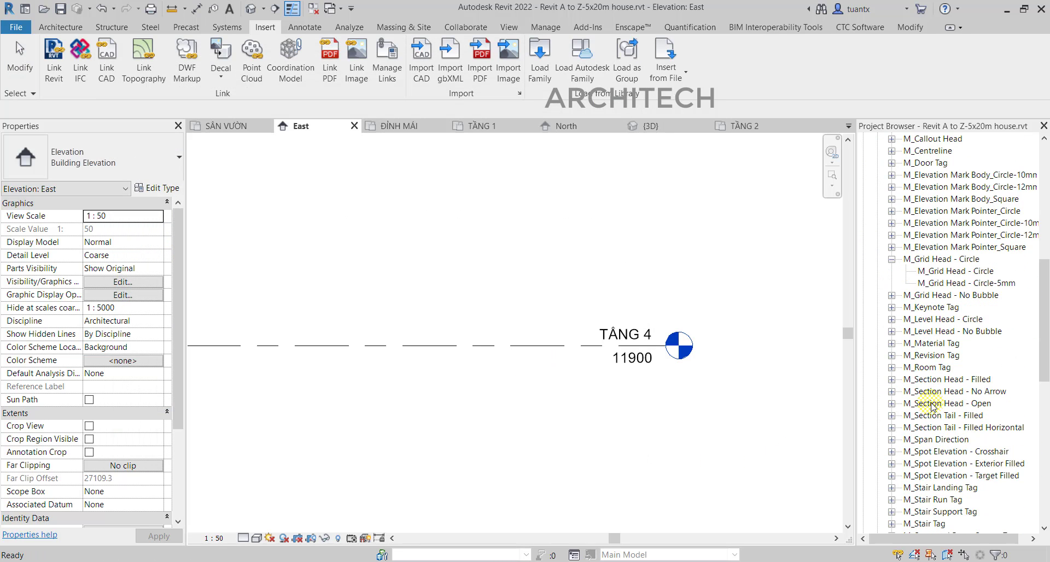
left_click(892, 319)
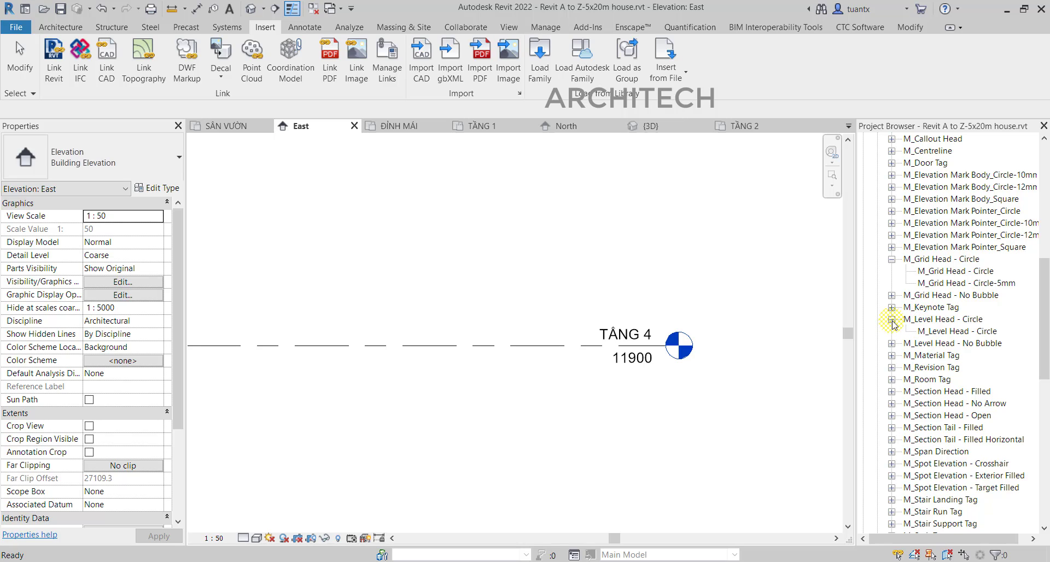
left_click(946, 333)
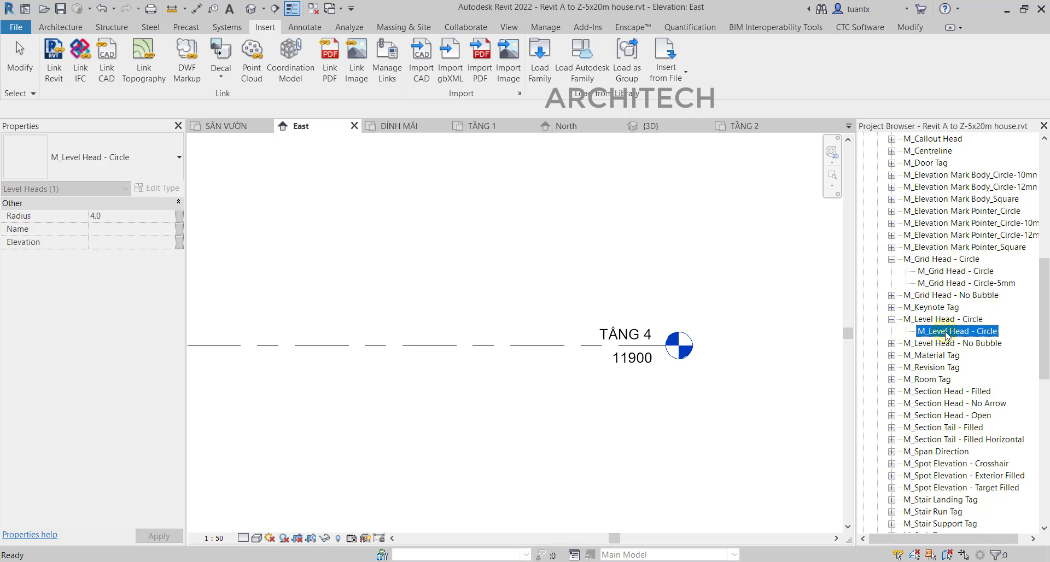
left_click(706, 345)
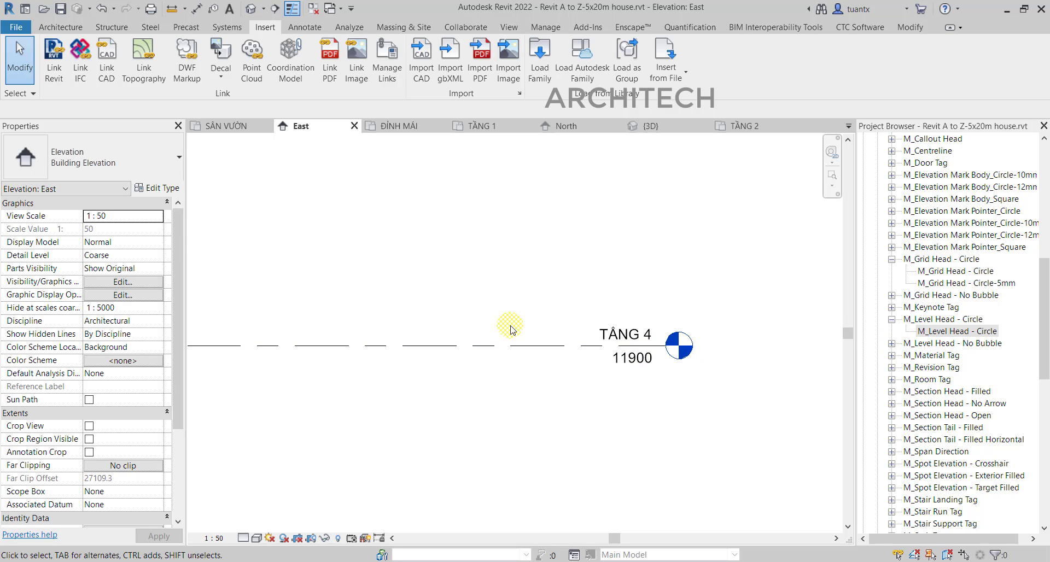
left_click(163, 189)
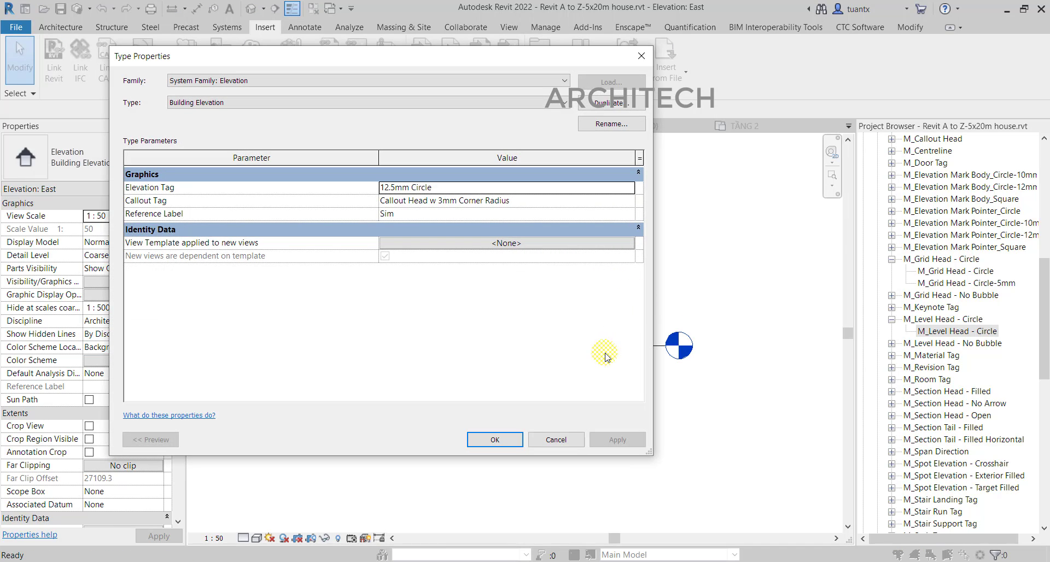
left_click(556, 439)
Step: Duplicate the M_Level Head - Circle type, name the copy M_Level Head - Circle-3.5mm and set its radius to 3.5
right_click(978, 332)
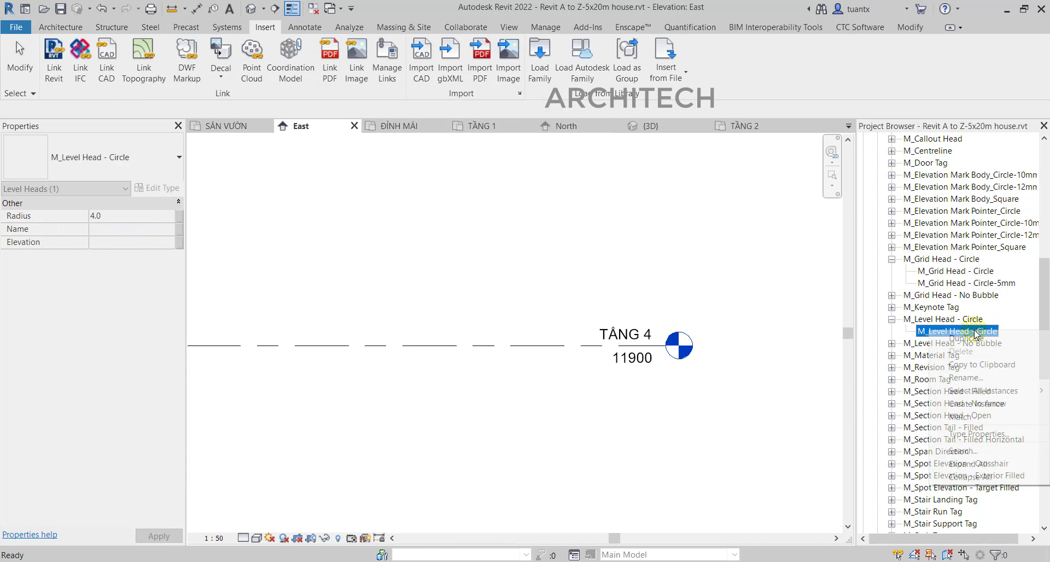
left_click(955, 367)
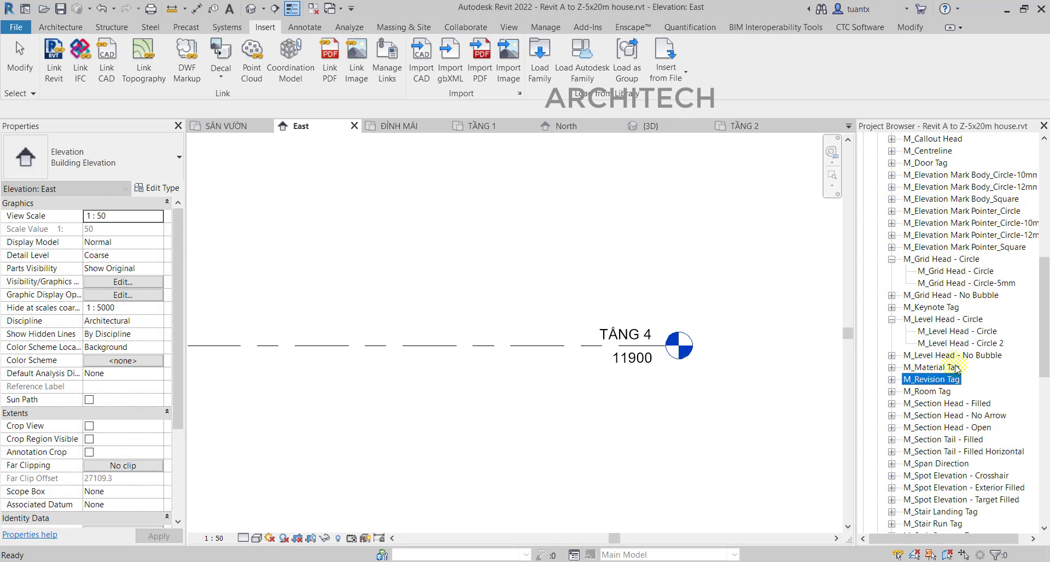
double_click(961, 343)
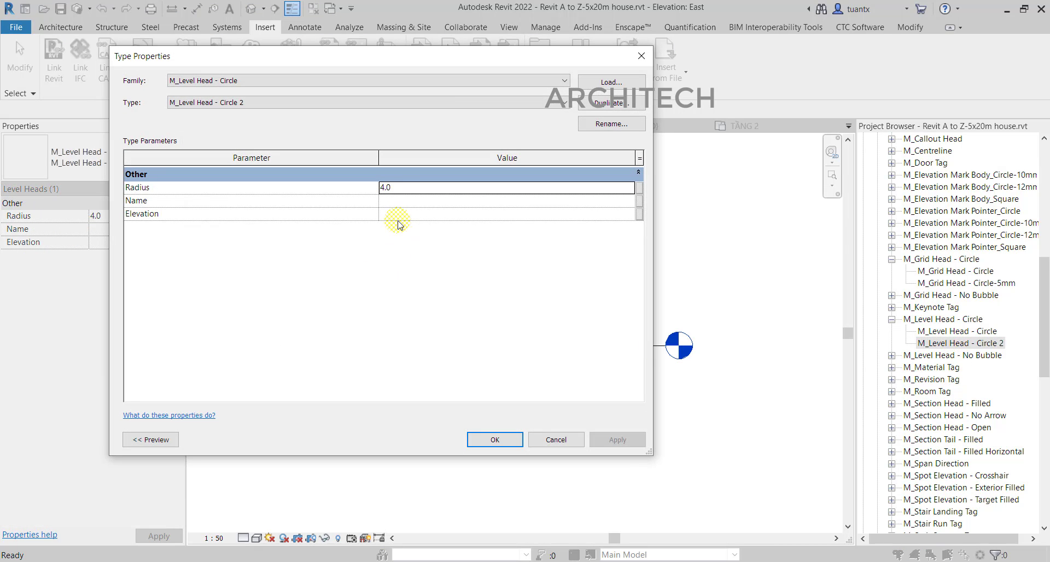
double_click(385, 187)
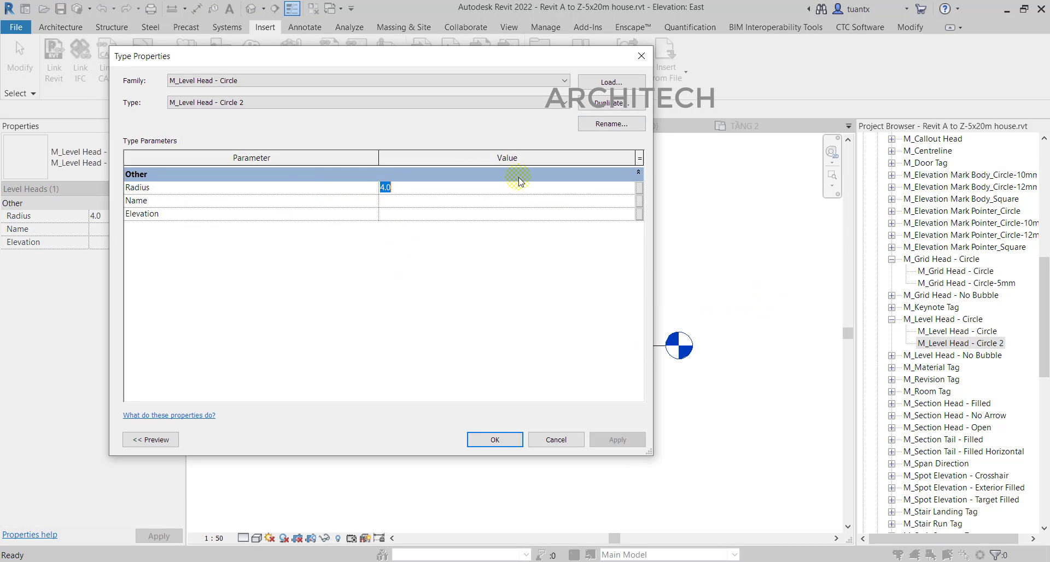
left_click(612, 124)
left_click(443, 253)
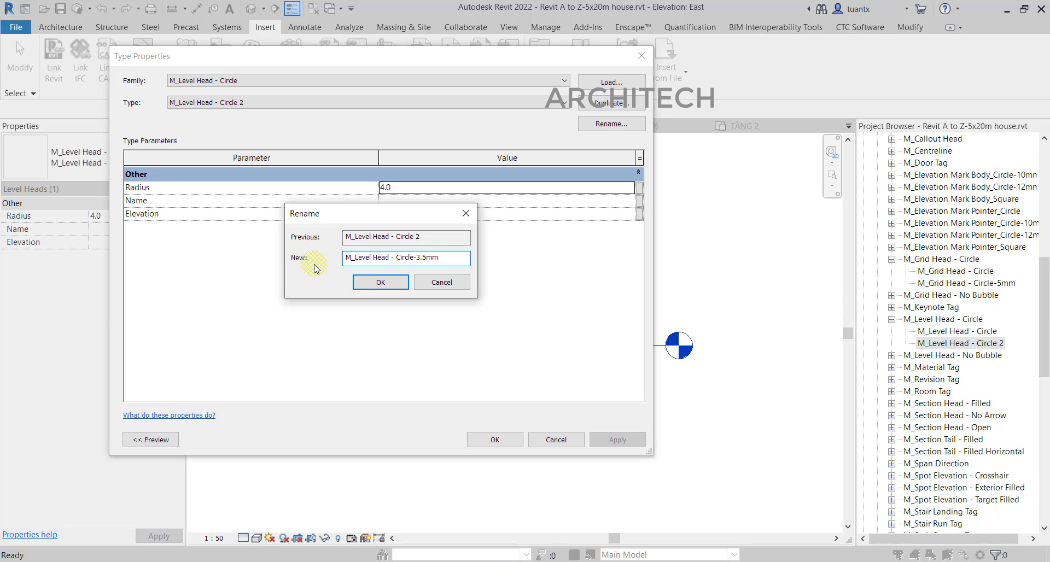
left_click(379, 282)
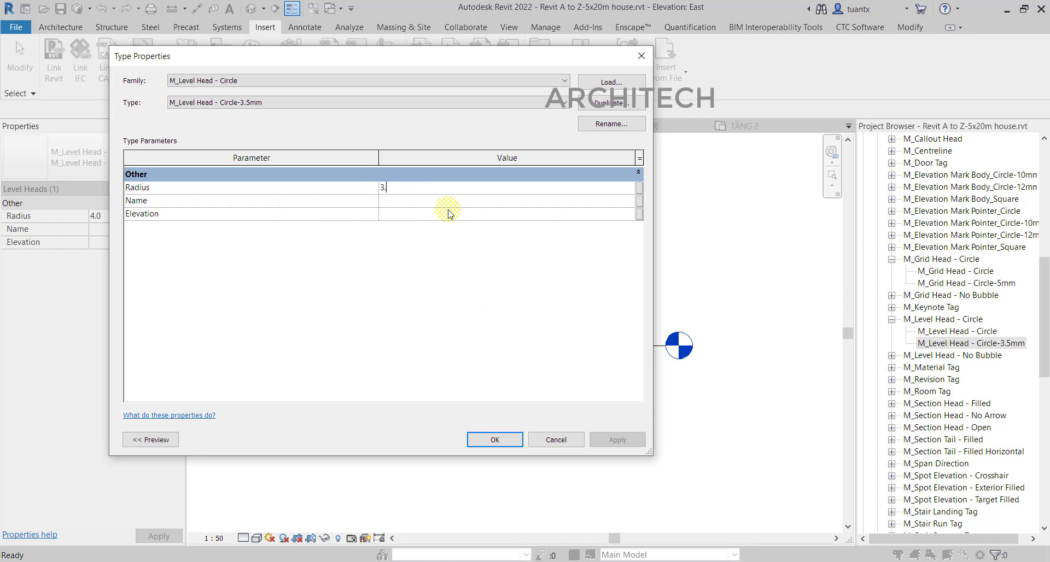
left_click(495, 440)
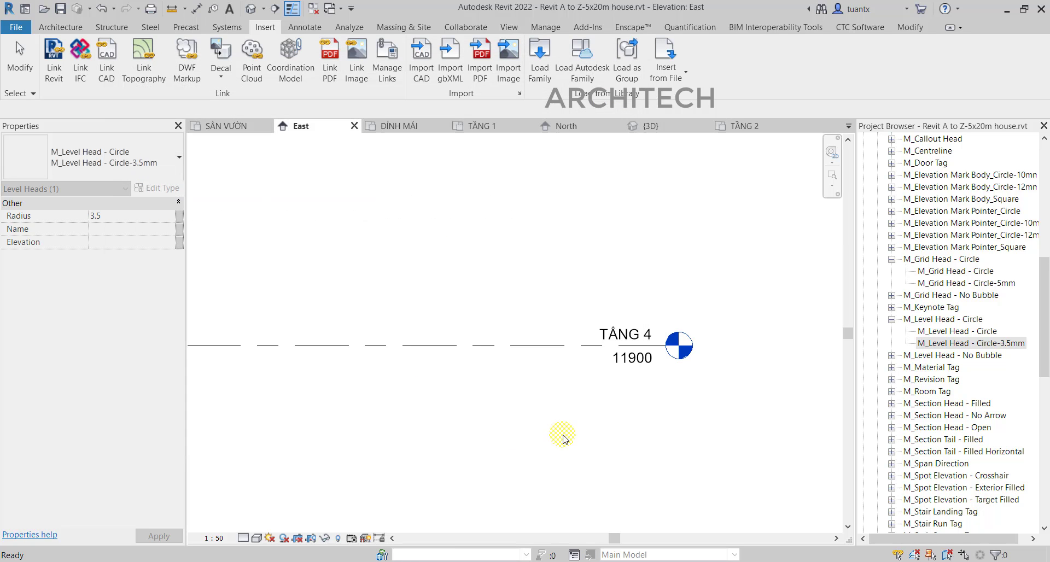
Step: Select all levels in the East elevation and set their type's symbol to M_Level Head - Circle-3.5mm
left_click(394, 308)
left_click(380, 346)
scroll(381, 346, "down", 6)
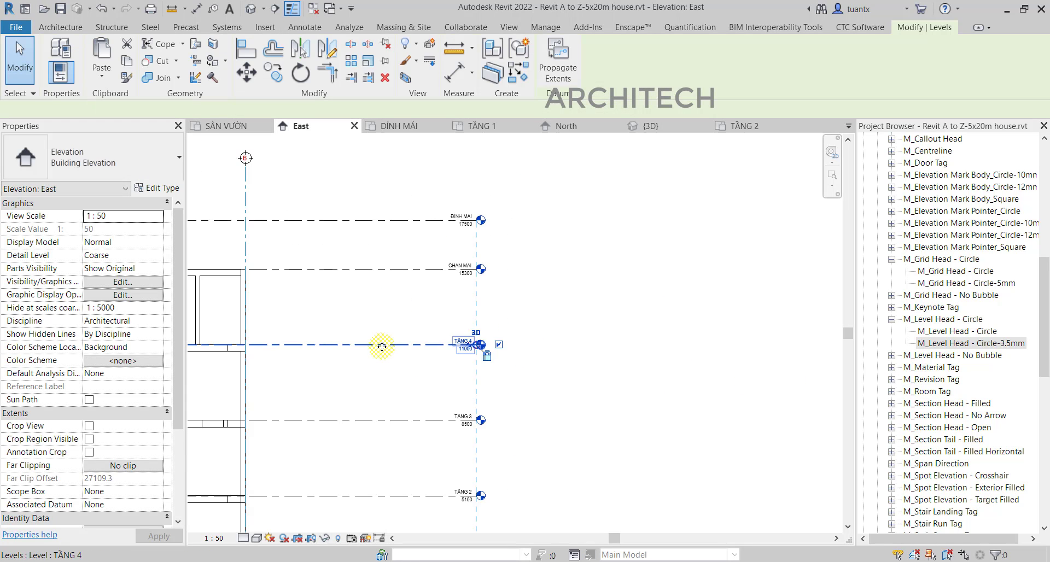
left_click_drag(456, 183, 394, 513)
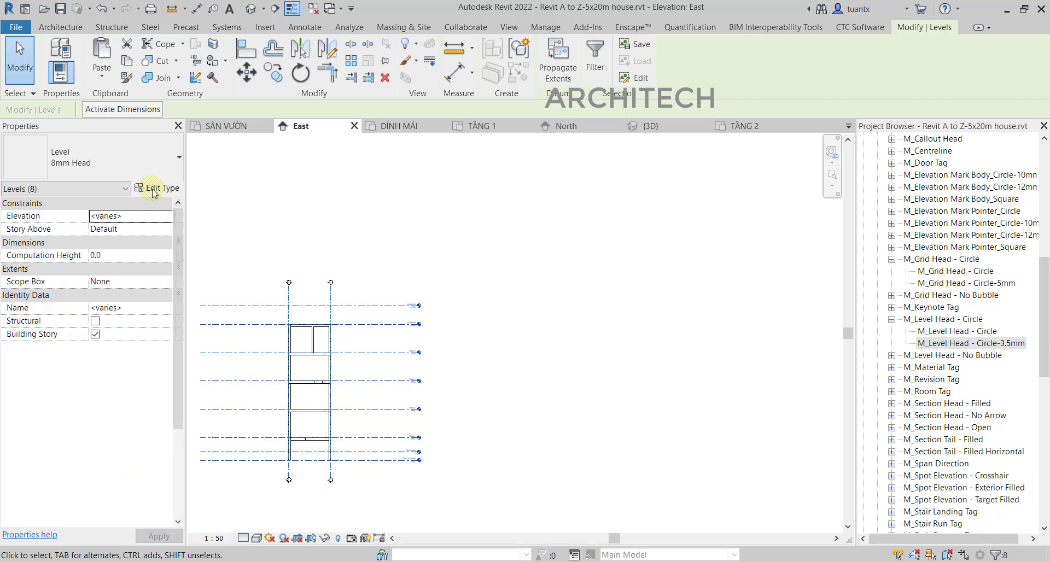
left_click(154, 190)
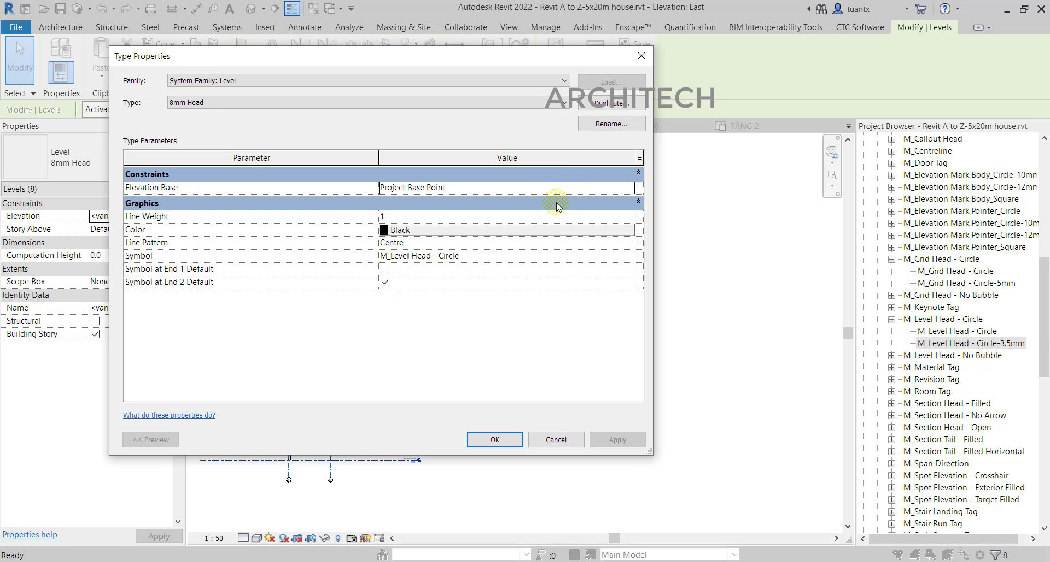
left_click(522, 255)
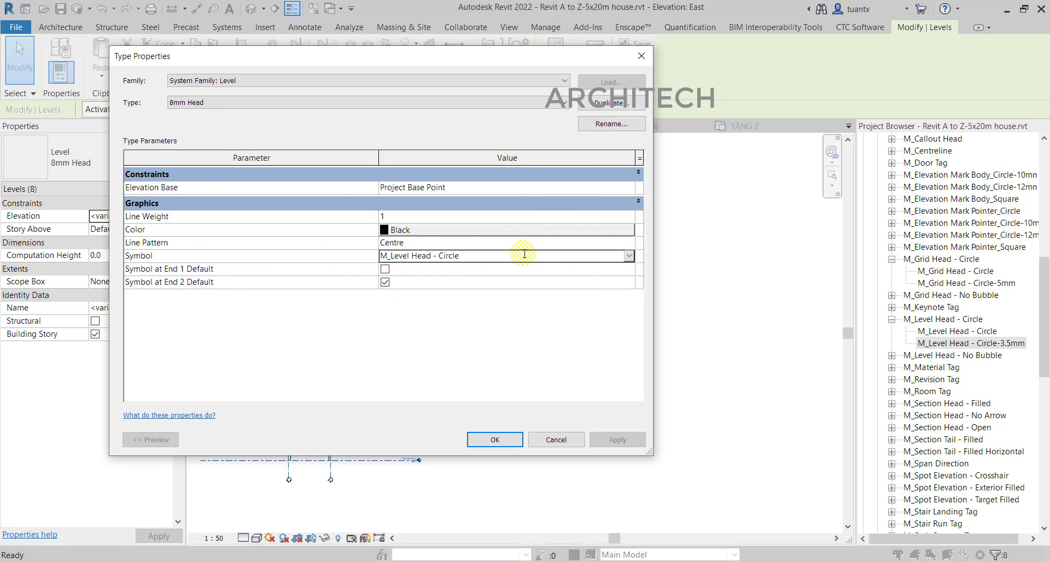
left_click(628, 256)
left_click(454, 291)
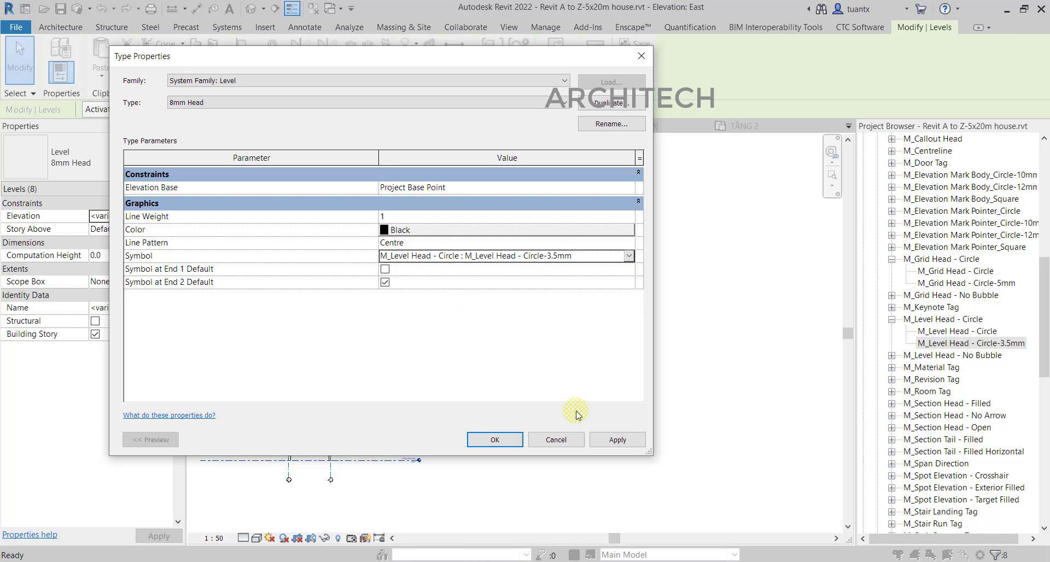
Step: Set the 8mm Head level type's line color to blue RGB 000-128-255, apply the type changes and deselect the levels
left_click(498, 234)
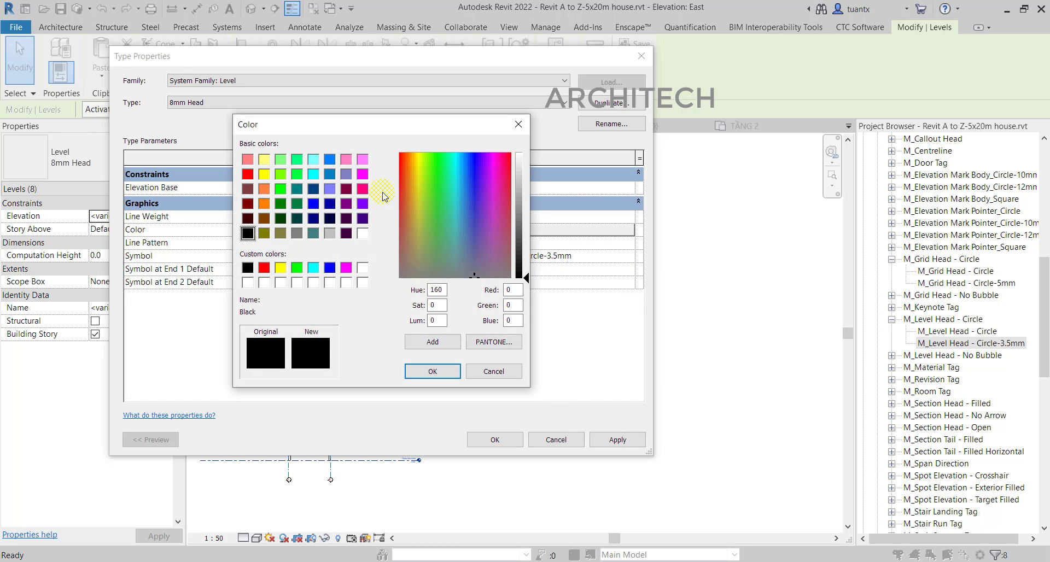
left_click(330, 162)
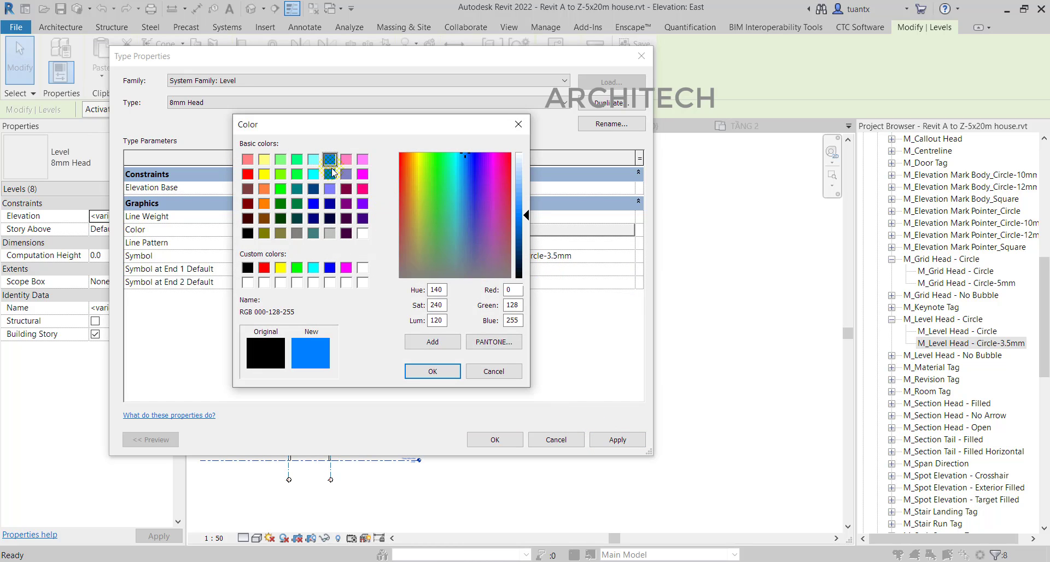
left_click(433, 371)
left_click(495, 439)
left_click(442, 402)
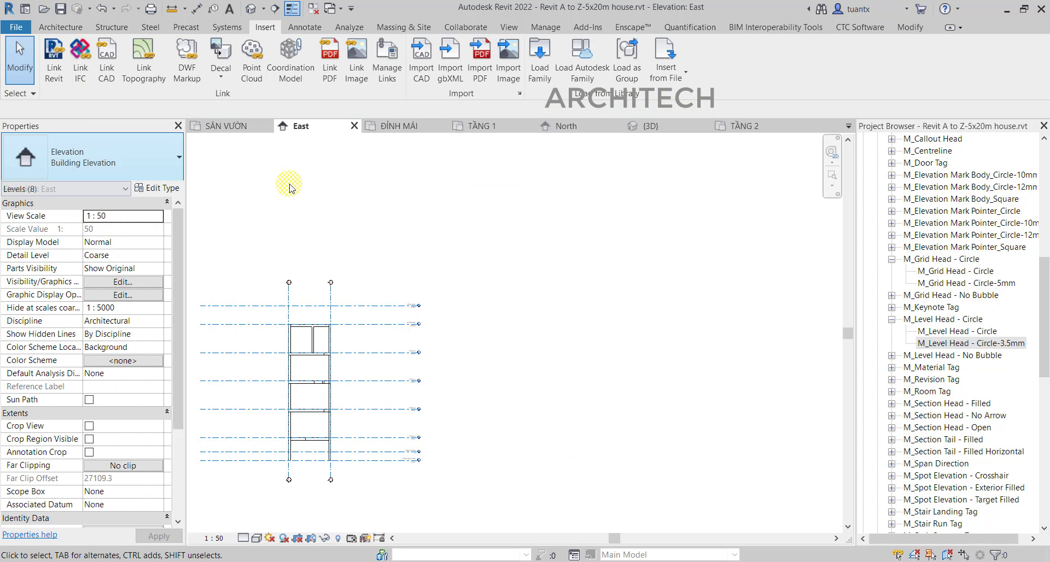
Step: Examine the restyled level lines and heads in the East elevation, from ĐỈNH MÁI down to TẦNG BÁN HẦM
scroll(452, 300, "up", 5)
scroll(597, 266, "down", 3)
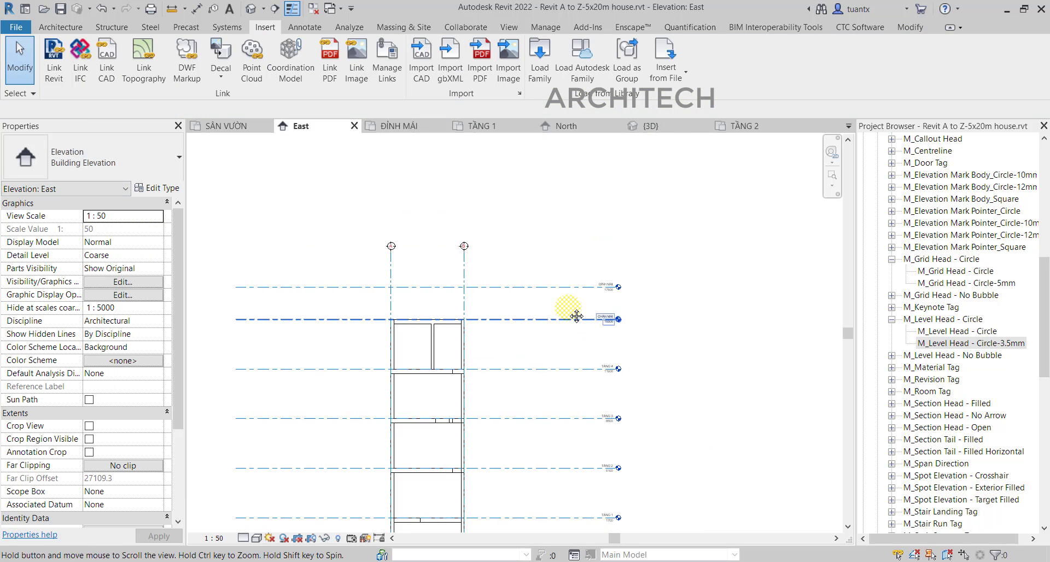
left_click(540, 60)
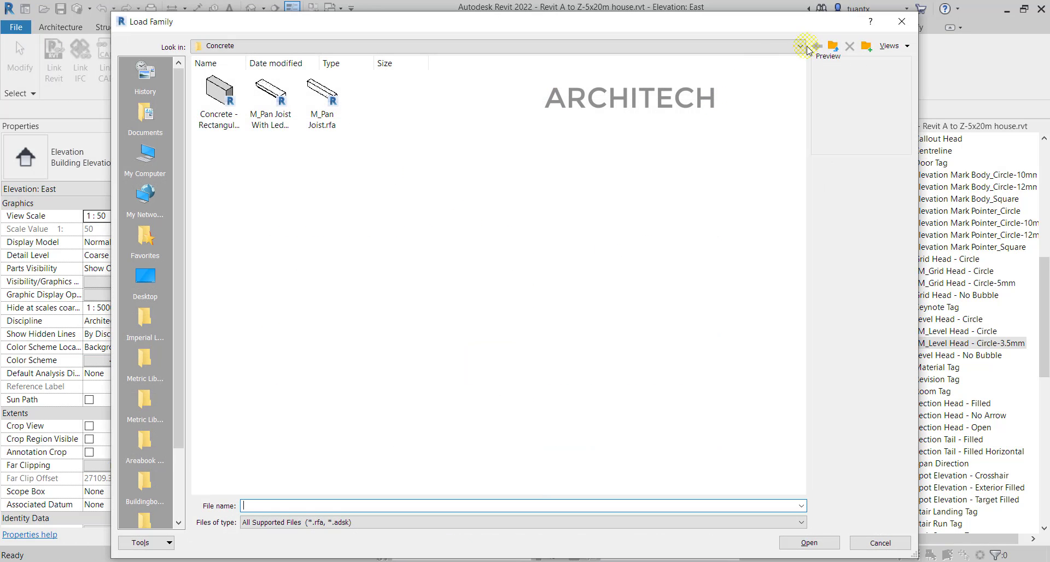
left_click(902, 21)
scroll(518, 177, "up", 5)
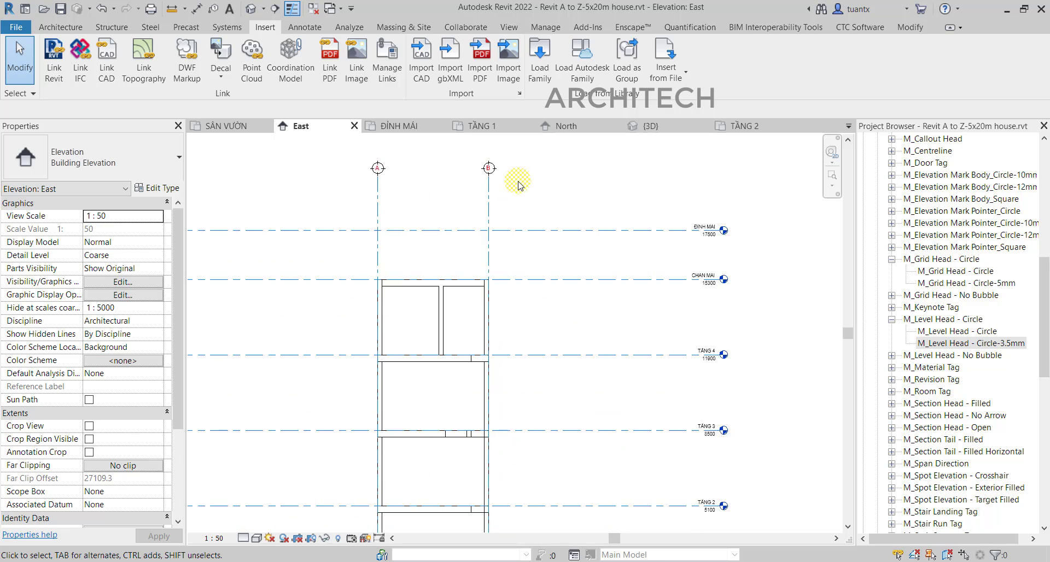
scroll(539, 206, "down", 4)
middle_click_drag(552, 214, 525, 204)
scroll(523, 454, "up", 4)
middle_click_drag(579, 462, 522, 397)
scroll(585, 384, "up", 3)
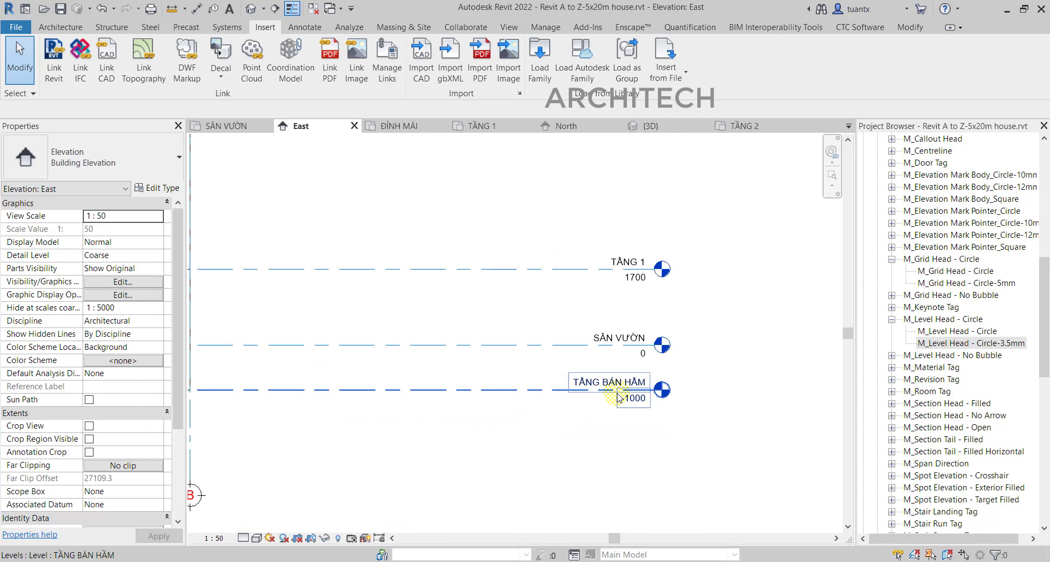
scroll(576, 372, "up", 3)
middle_click_drag(569, 360, 633, 390)
scroll(487, 365, "down", 3)
scroll(716, 360, "up", 3)
scroll(660, 338, "down", 3)
scroll(633, 392, "down", 4)
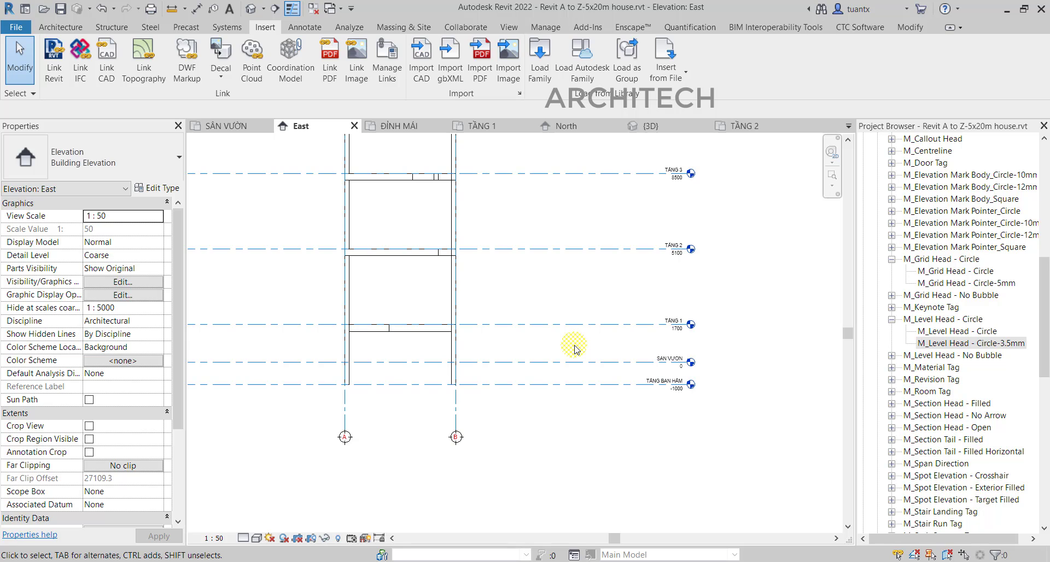
Step: Open the TẦNG 1 floor plan
scroll(943, 320, "up", 10)
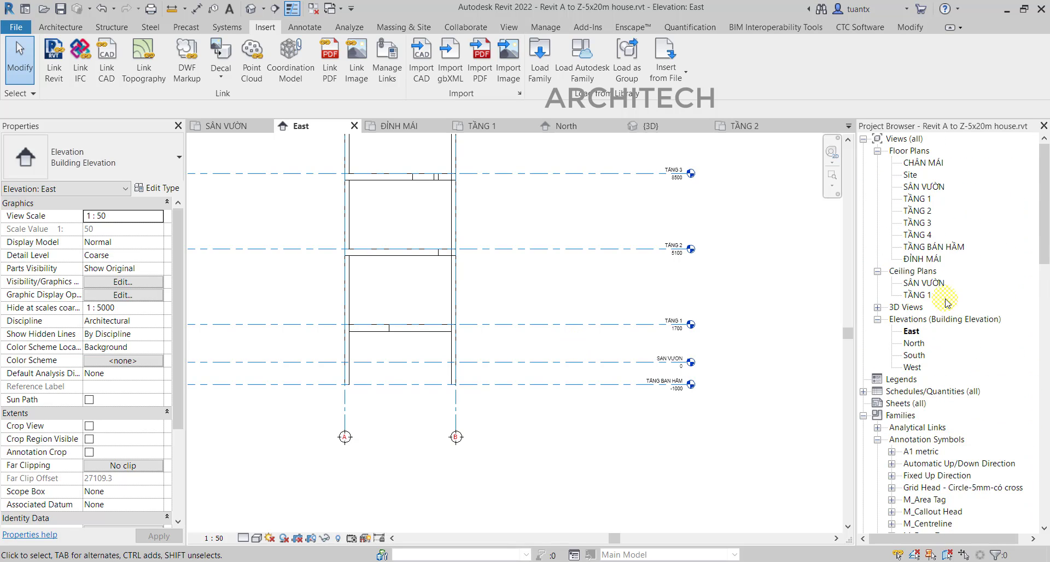
double_click(917, 198)
scroll(558, 341, "down", 2)
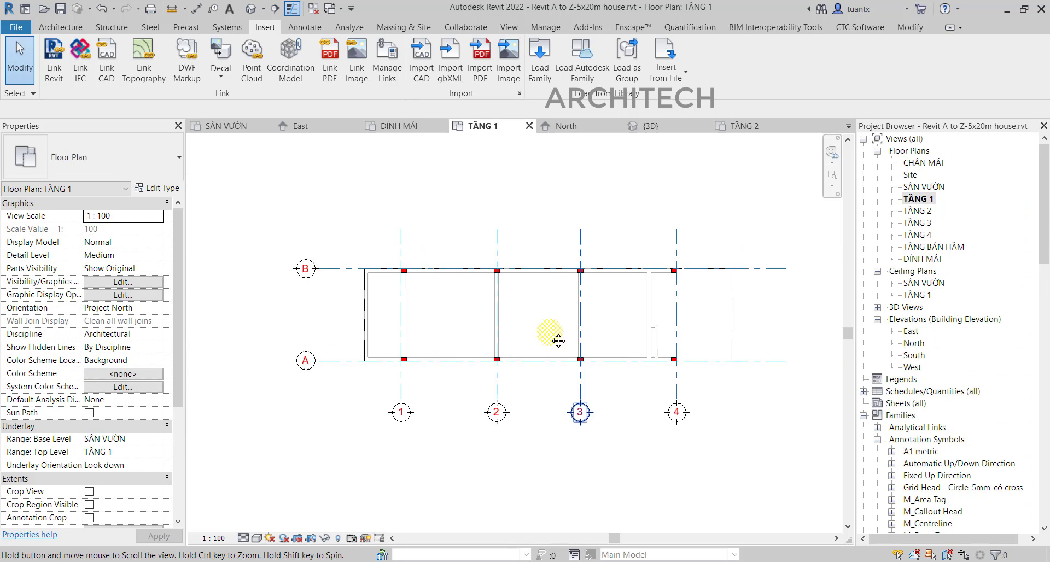
Step: Examine how the structural columns along grids A and B sit against the grid lines and the property line
middle_click_drag(558, 340, 515, 340)
scroll(407, 419, "up", 6)
middle_click_drag(356, 457, 465, 486)
scroll(389, 428, "down", 4)
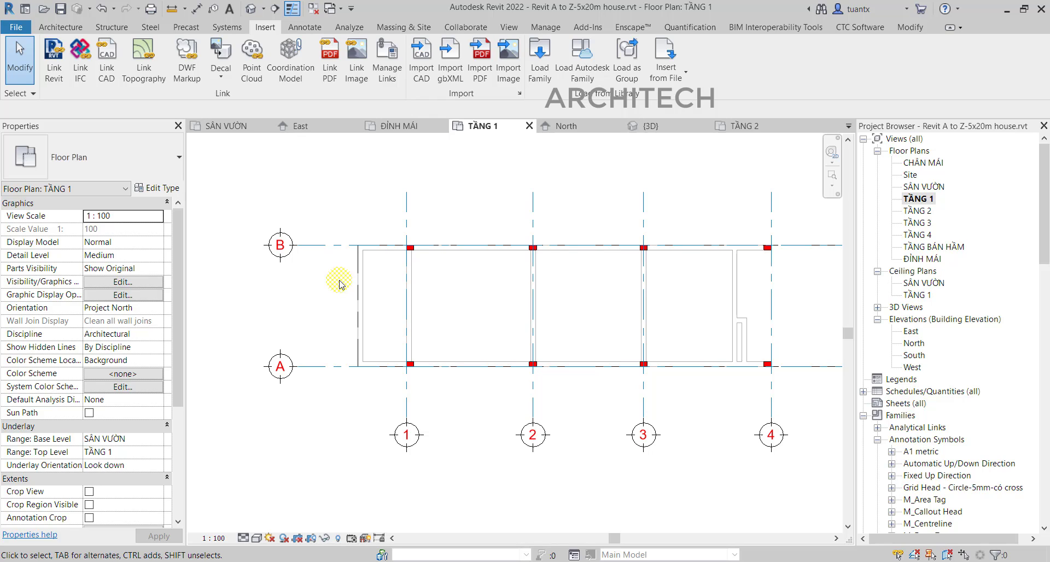
scroll(340, 298, "up", 1)
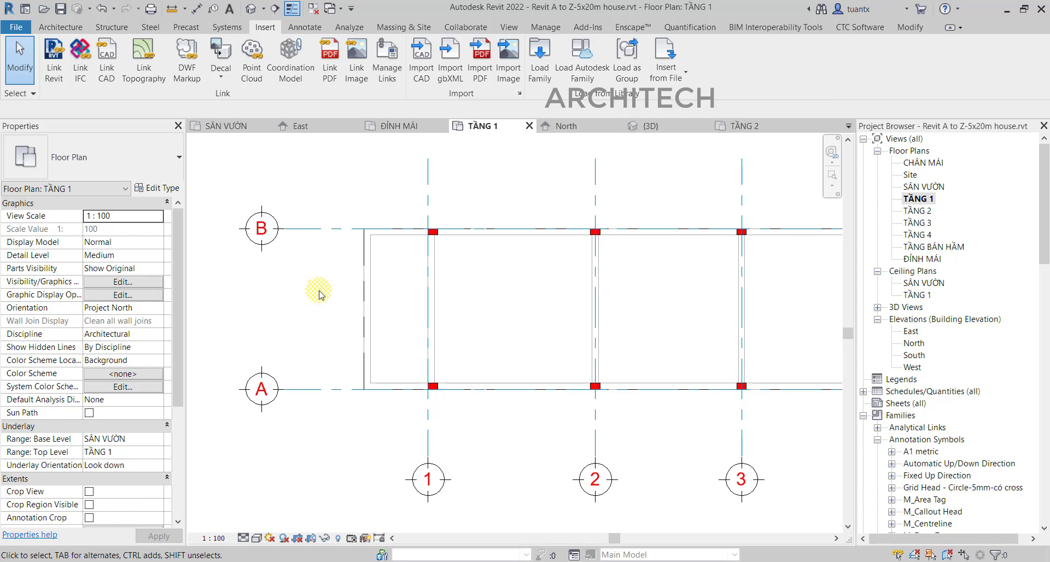
scroll(364, 229, "up", 2)
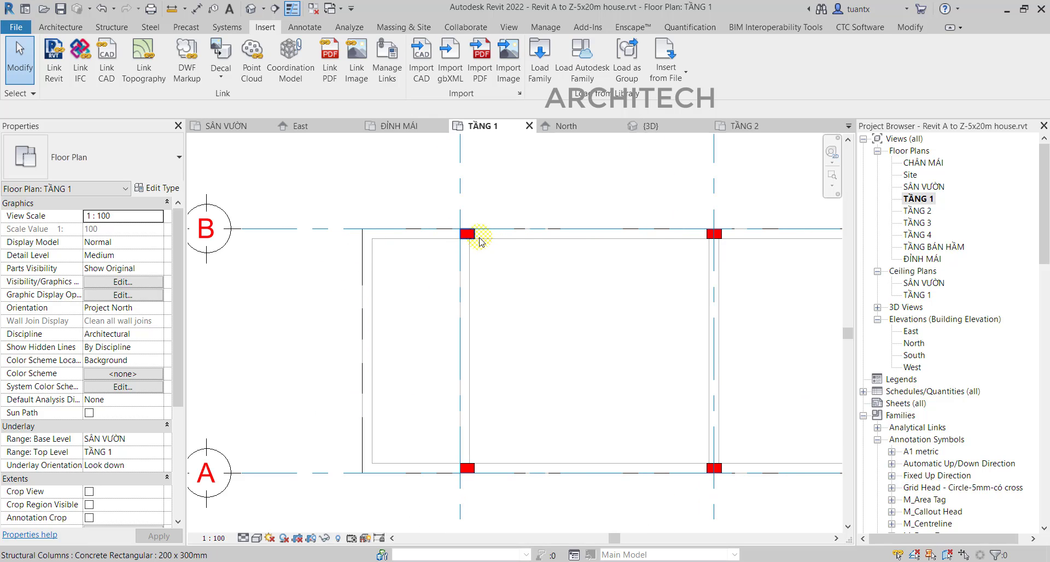
scroll(469, 239, "up", 1)
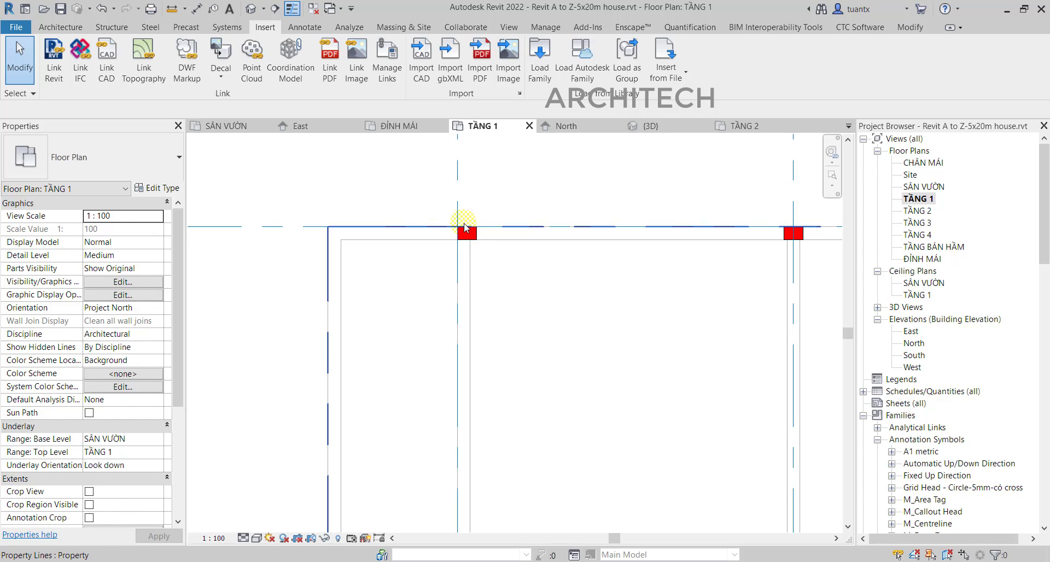
middle_click_drag(483, 264, 465, 186)
scroll(485, 294, "down", 1)
middle_click_drag(485, 293, 466, 298)
scroll(500, 427, "down", 3)
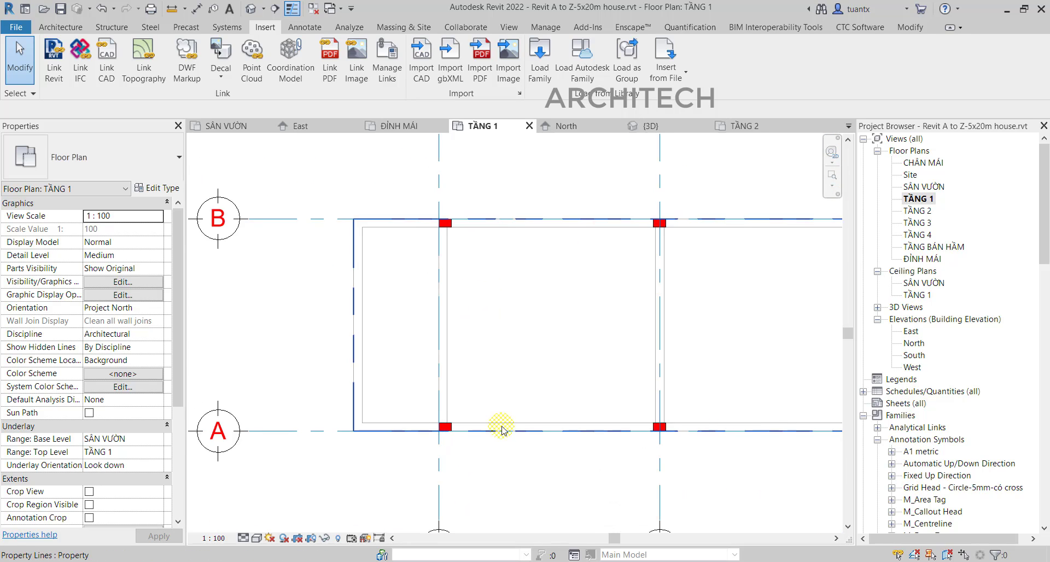
middle_click_drag(490, 419, 450, 398)
scroll(433, 366, "down", 2)
middle_click_drag(432, 363, 323, 364)
scroll(317, 280, "up", 1)
scroll(305, 278, "up", 2)
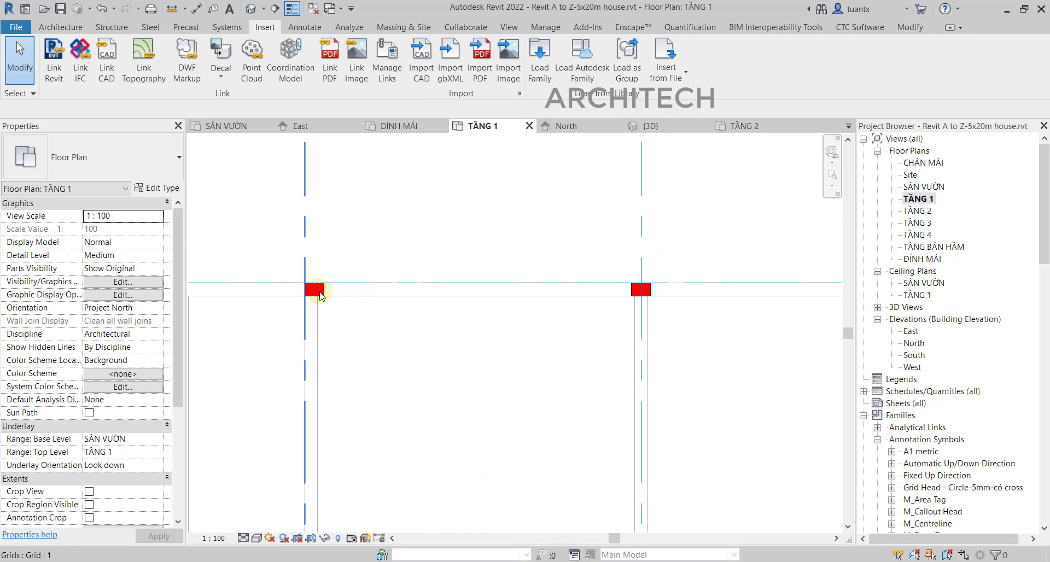
middle_click_drag(399, 345, 351, 306)
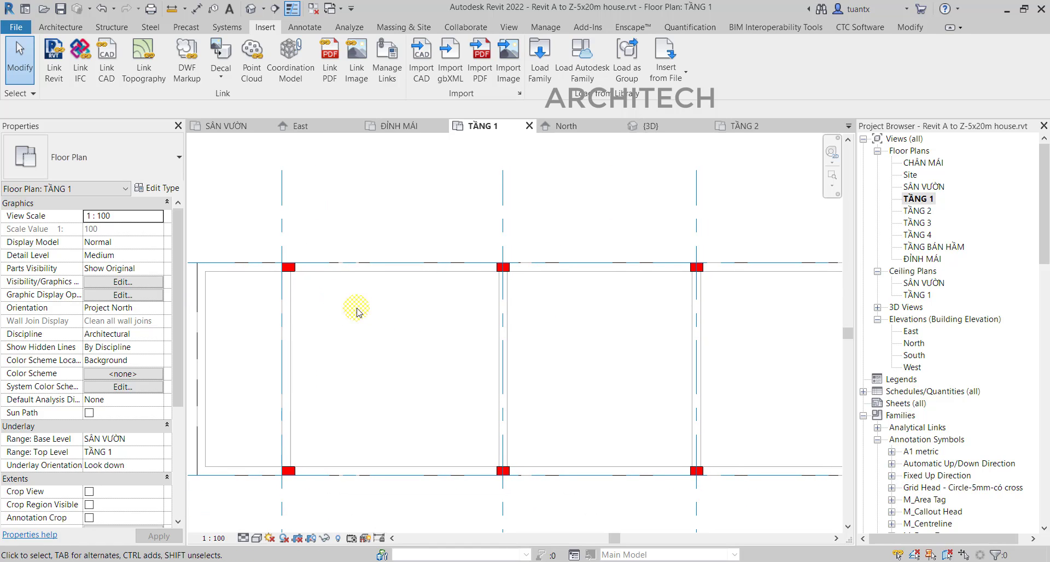
Step: Examine the outer edges of the columns at B-1 and A-1 against the property line
scroll(296, 267, "up", 5)
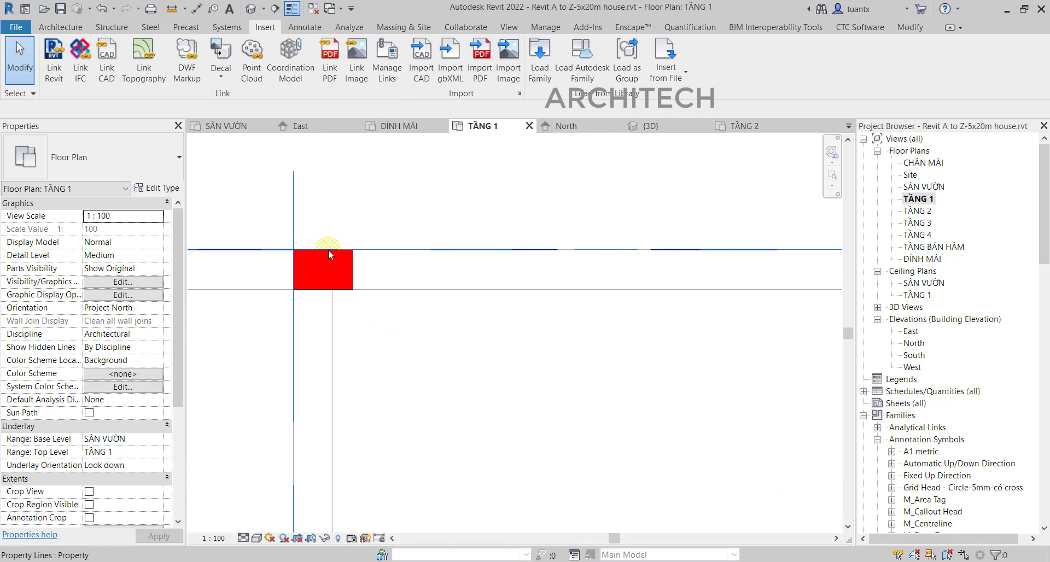
scroll(339, 284, "down", 6)
middle_click_drag(384, 429, 394, 222)
scroll(353, 393, "up", 5)
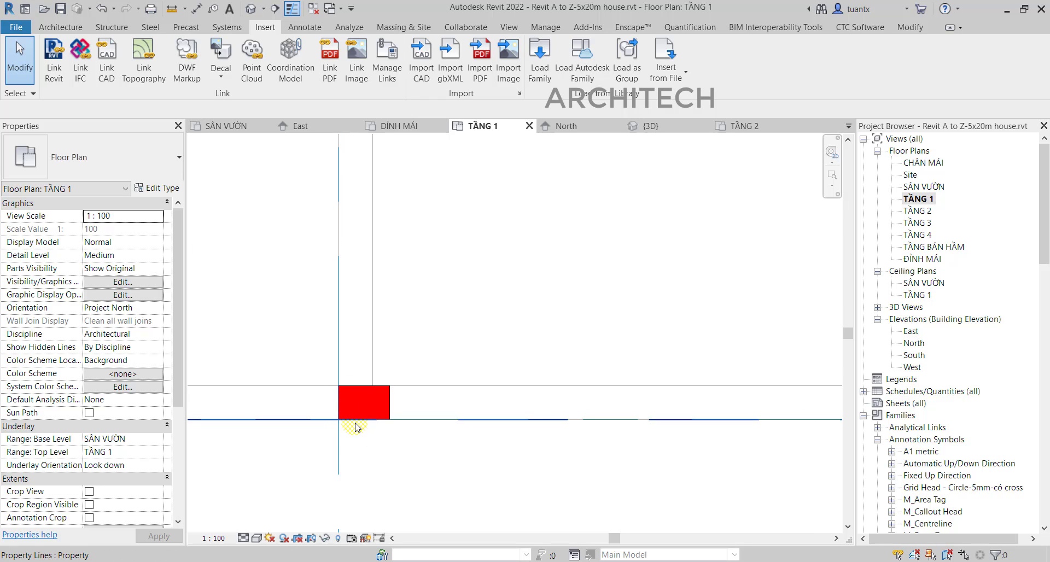
scroll(354, 424, "down", 5)
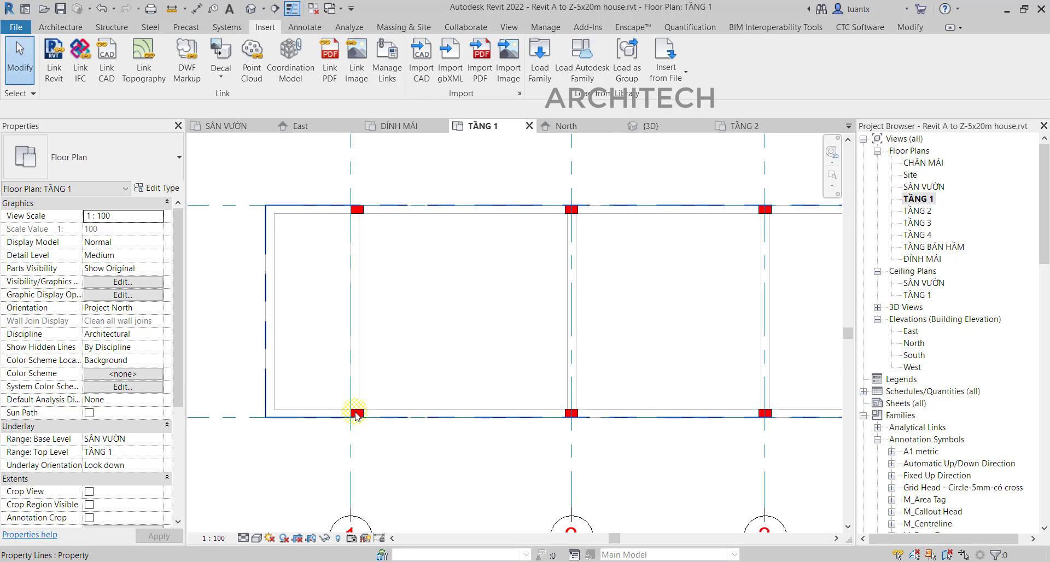
middle_click_drag(369, 393, 462, 368)
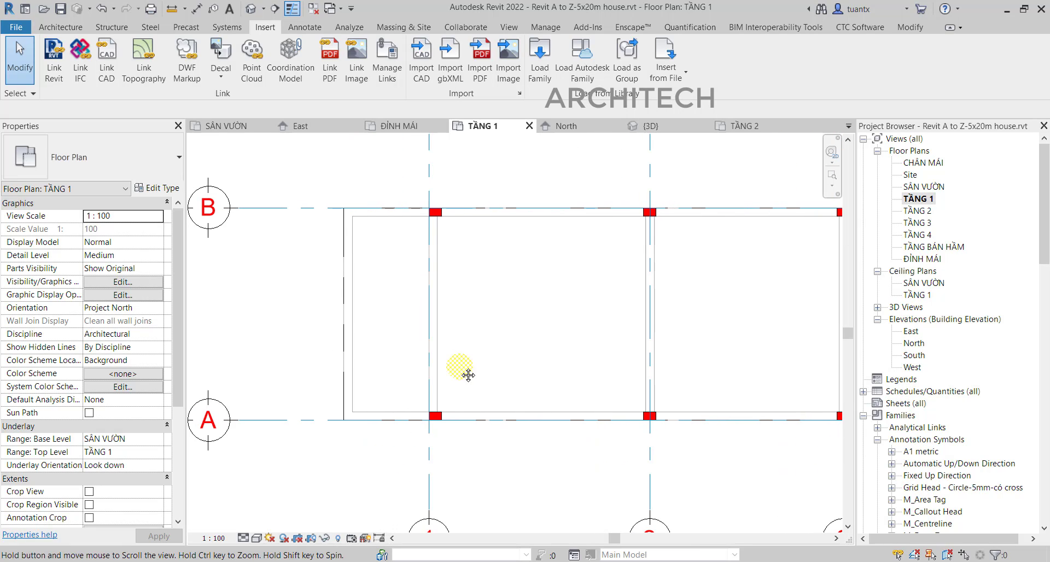
scroll(428, 212, "up", 2)
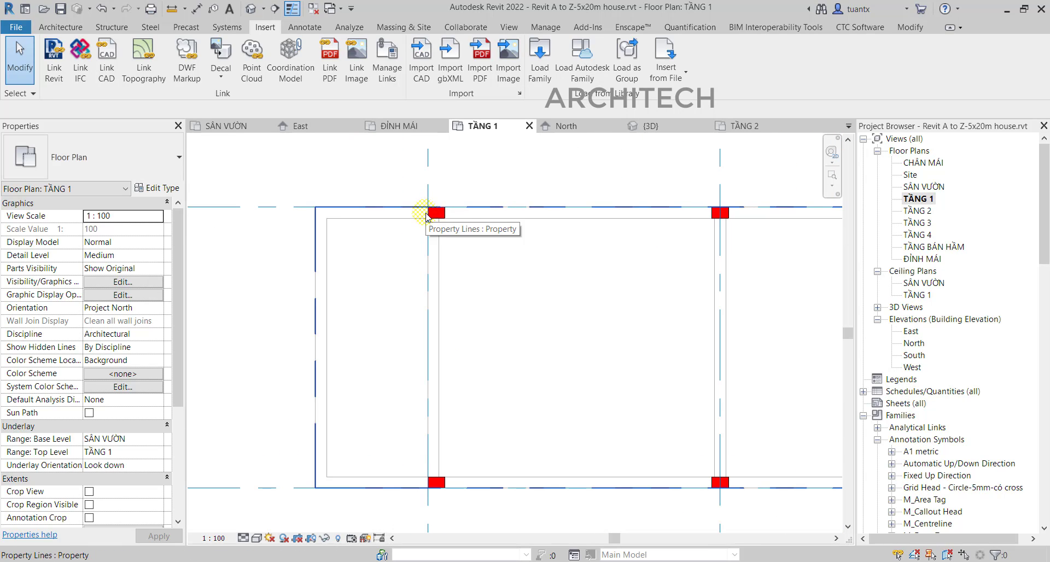
scroll(314, 260, "down", 4)
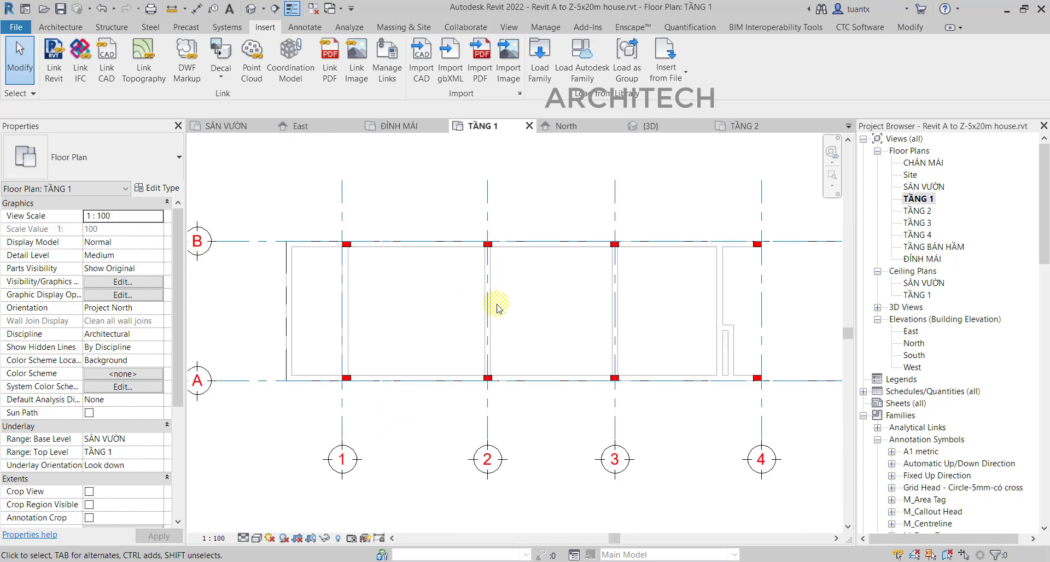
scroll(667, 296, "down", 2)
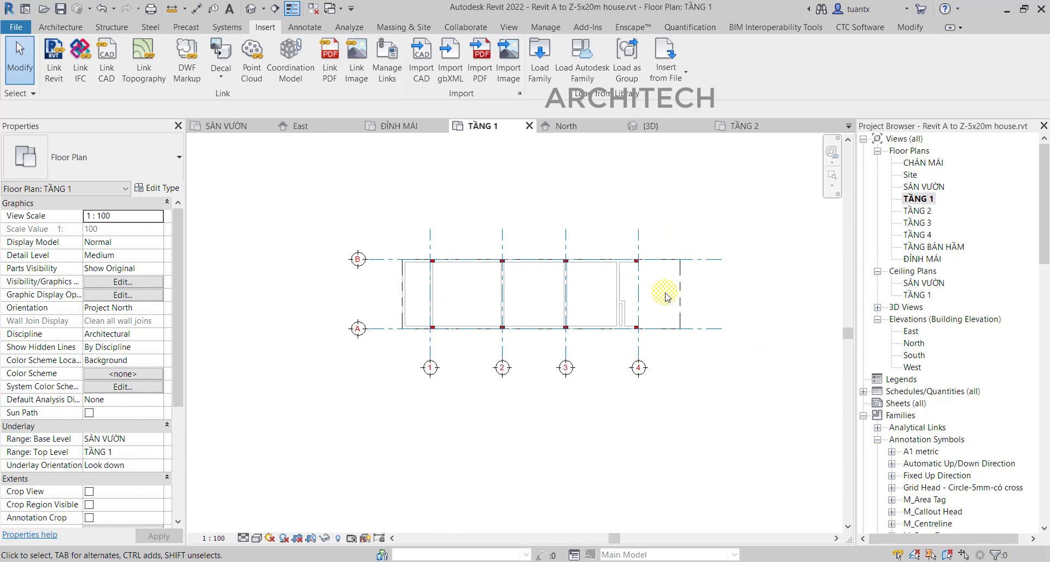
Step: Examine the corner of the 200 x 300 mm column at B-1 where grid B, grid 1 and the property line meet
scroll(443, 272, "up", 3)
scroll(395, 272, "up", 2)
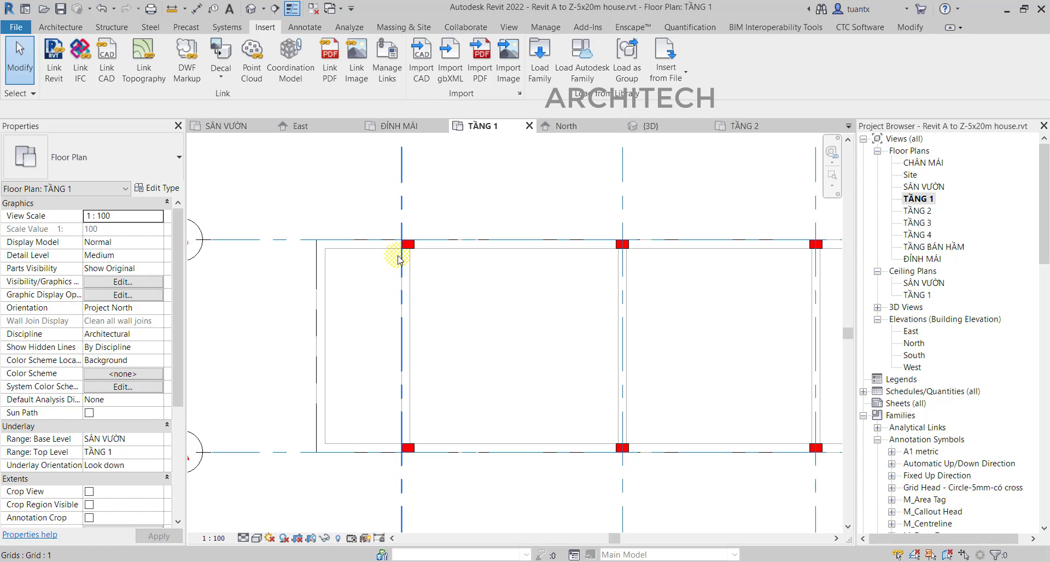
scroll(409, 252, "up", 2)
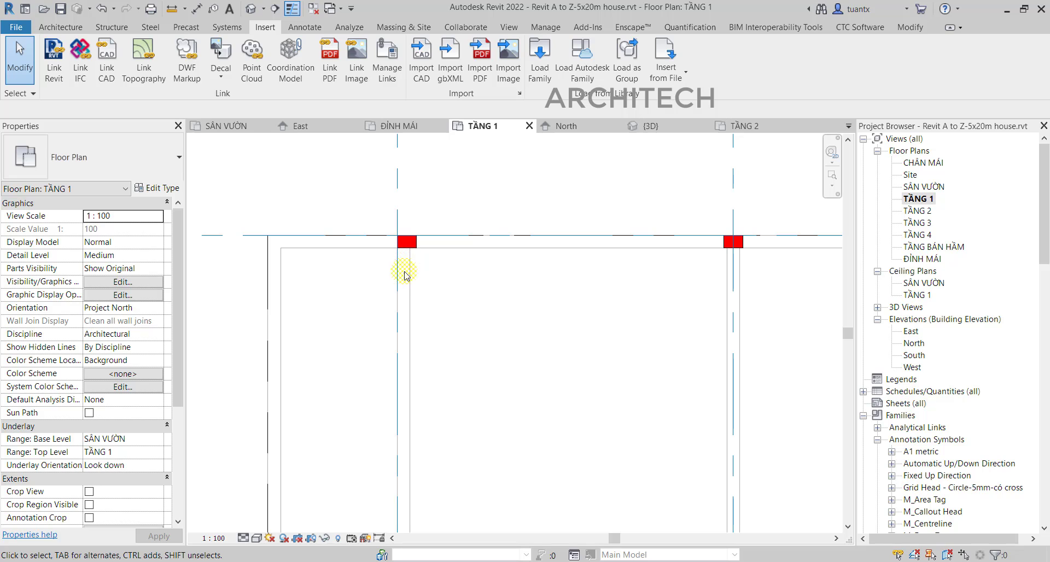
middle_click_drag(382, 296, 464, 300)
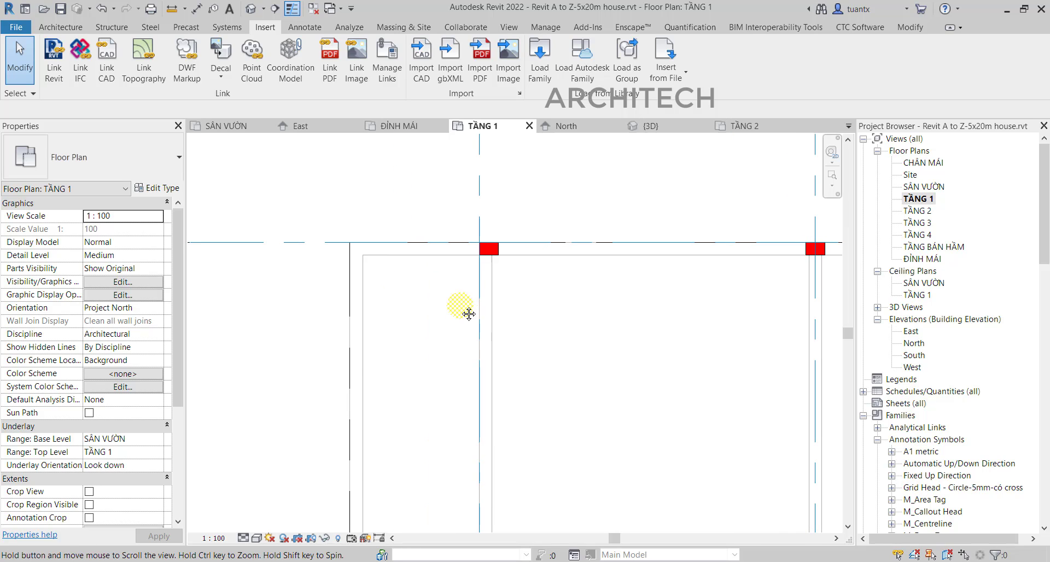
scroll(459, 281, "down", 5)
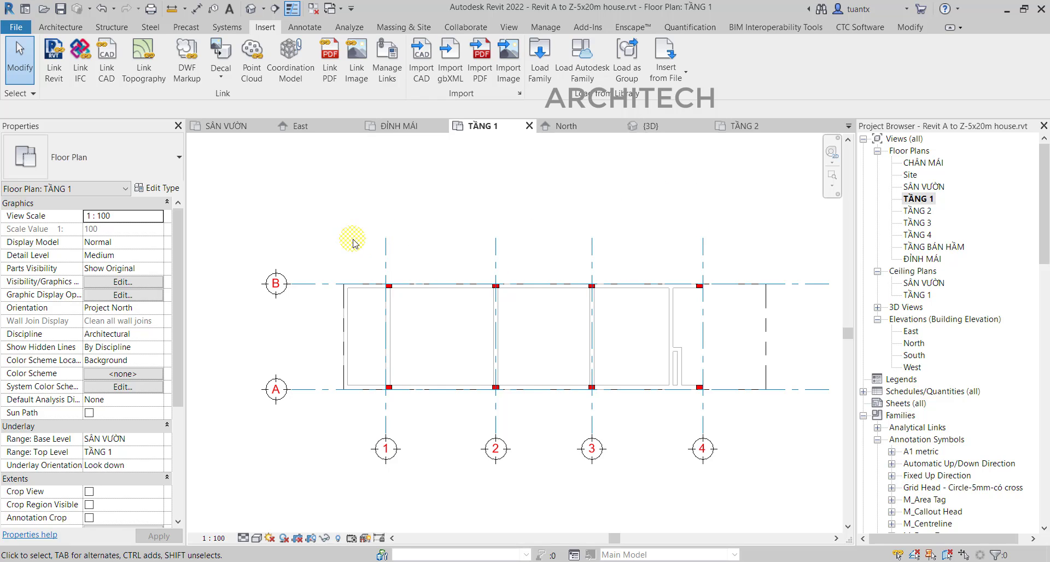
scroll(386, 296, "up", 1)
scroll(387, 294, "up", 7)
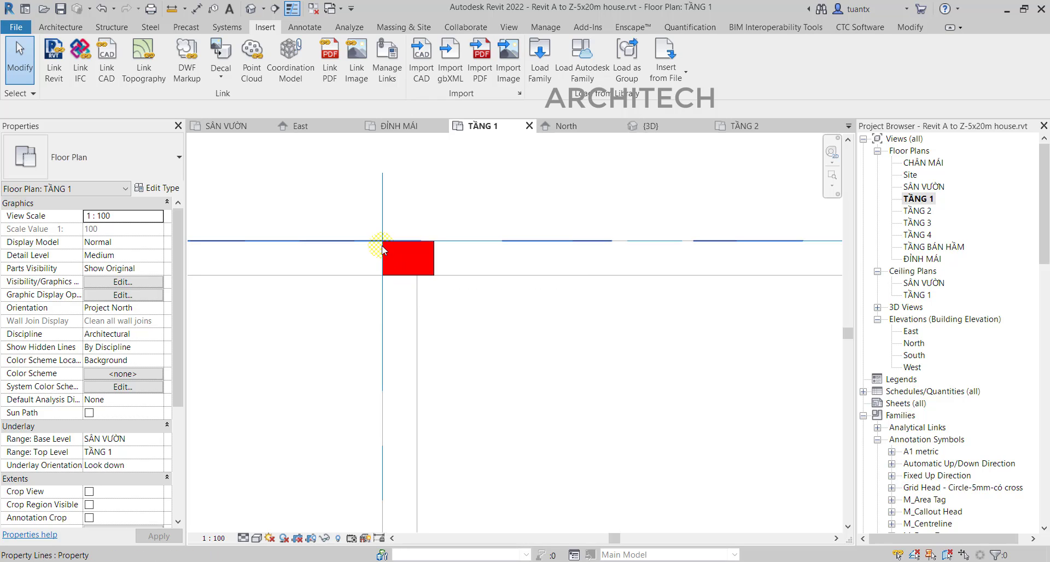
scroll(385, 254, "down", 2)
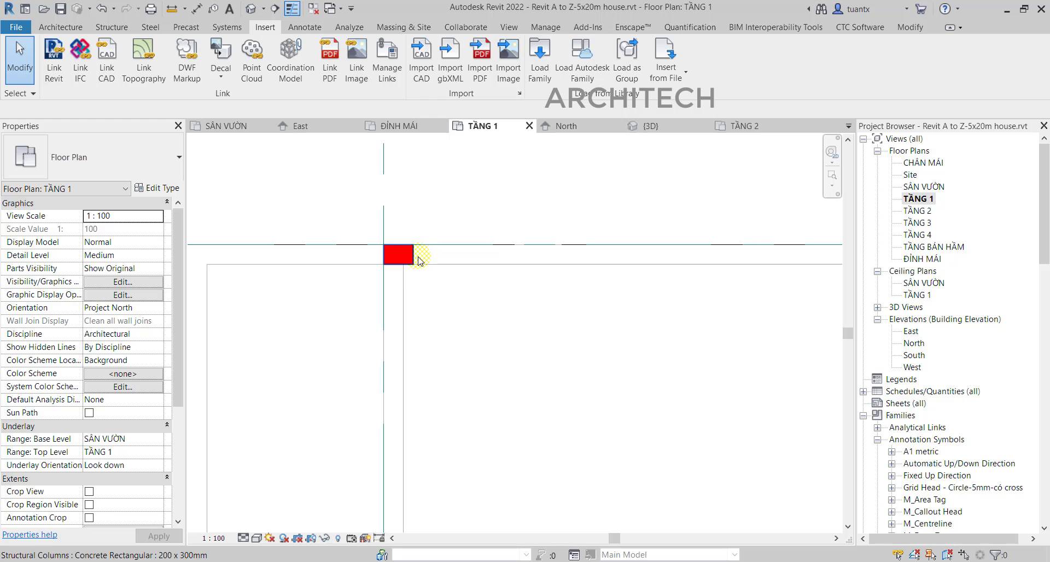
middle_click_drag(396, 263, 399, 270)
scroll(402, 271, "down", 2)
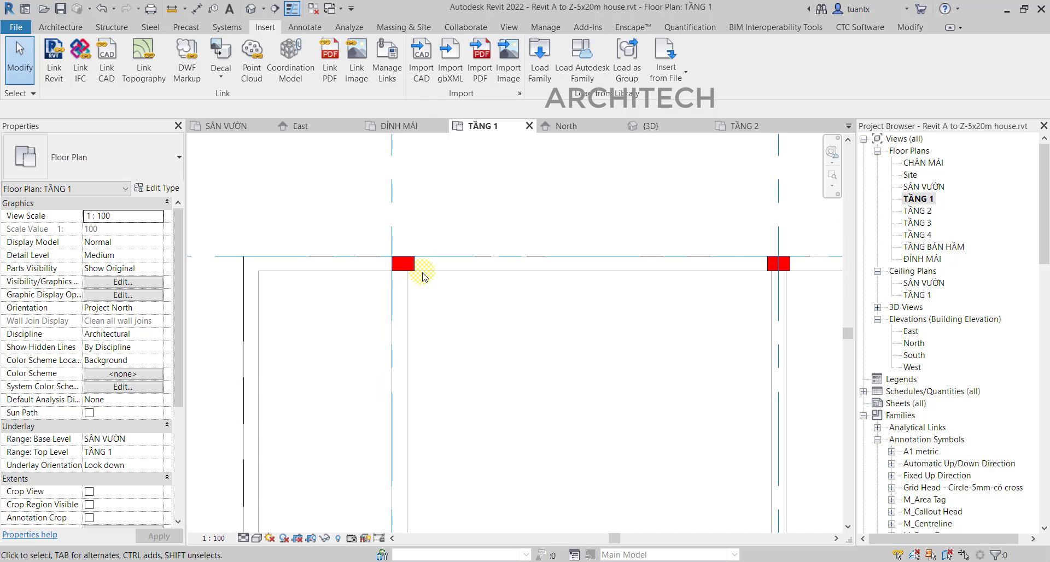
scroll(401, 271, "up", 4)
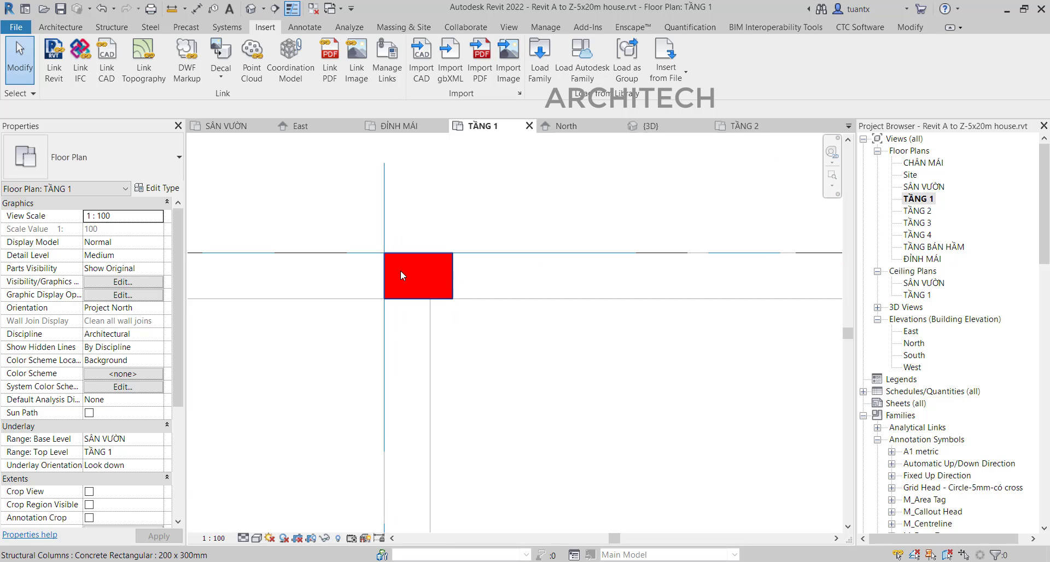
scroll(389, 259, "down", 2)
middle_click_drag(423, 277, 633, 271)
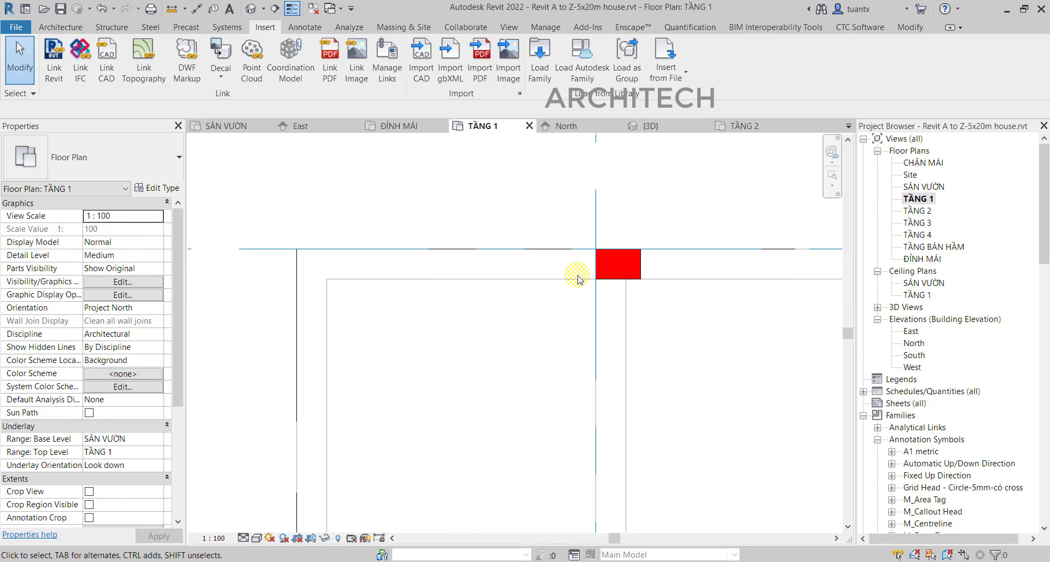
Step: Move the 200 x 300 mm structural column at B-1 inward from grid B by 20 mm and deselect it
left_click(606, 282)
key("m")
key("v")
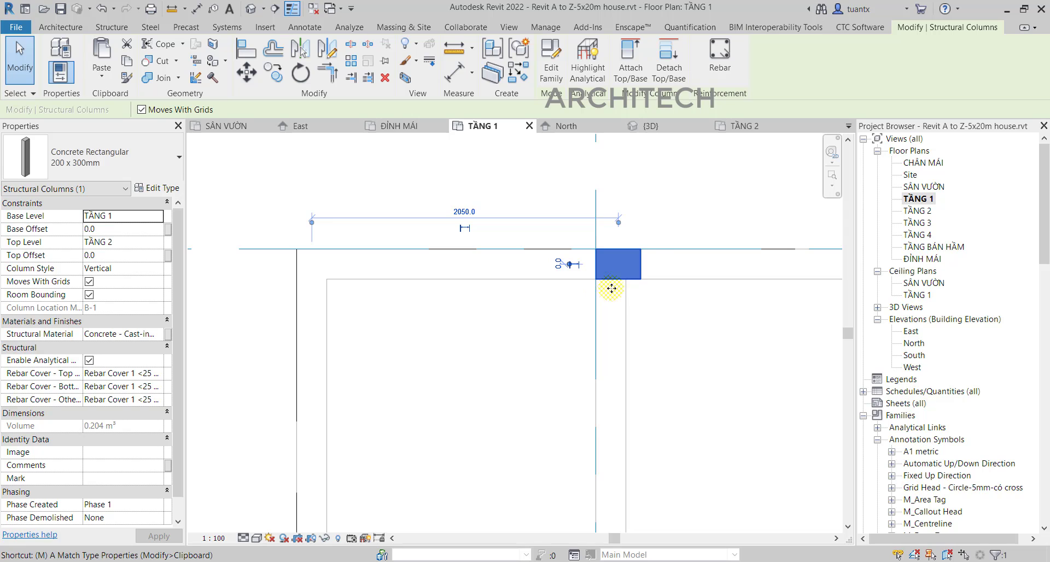
left_click(691, 329)
type("20")
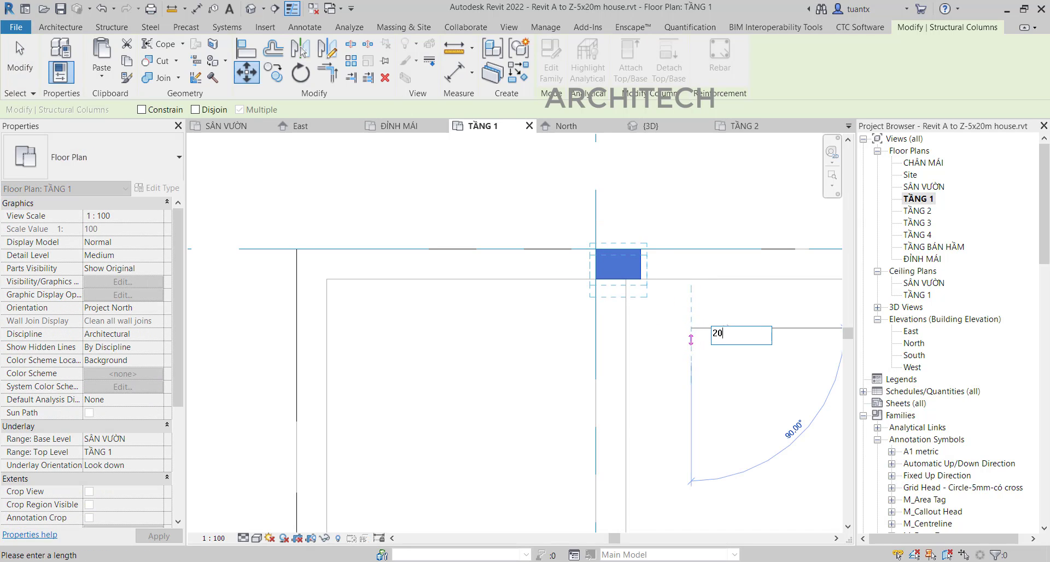
key("Return")
scroll(610, 235, "up", 3)
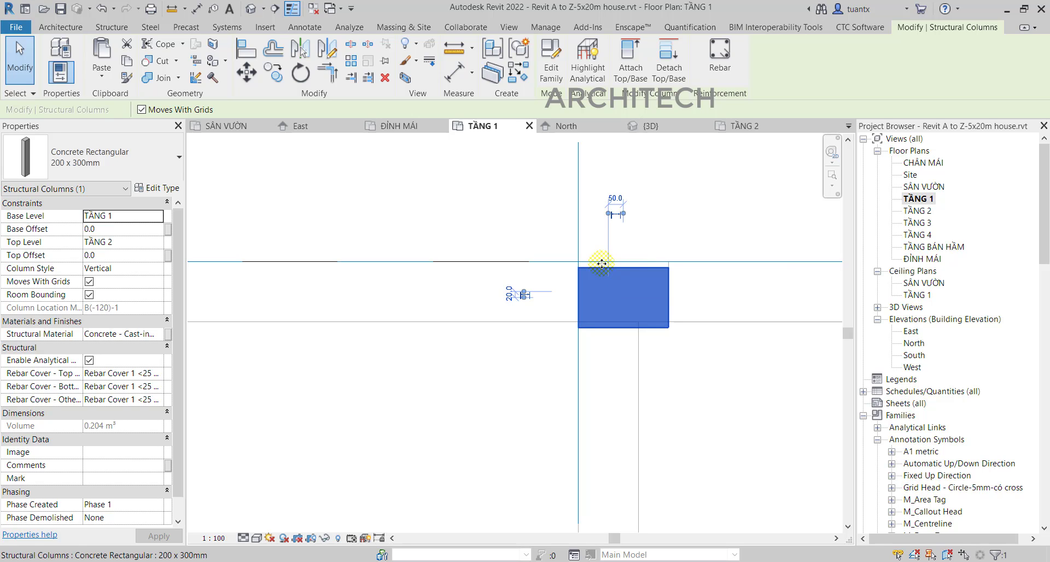
middle_click_drag(611, 272, 472, 283)
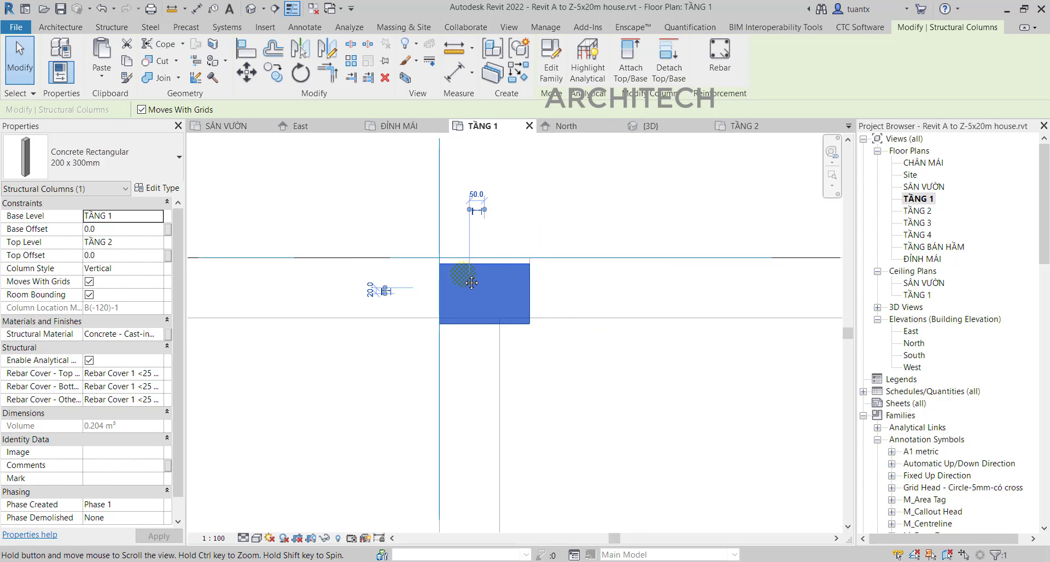
scroll(472, 282, "down", 4)
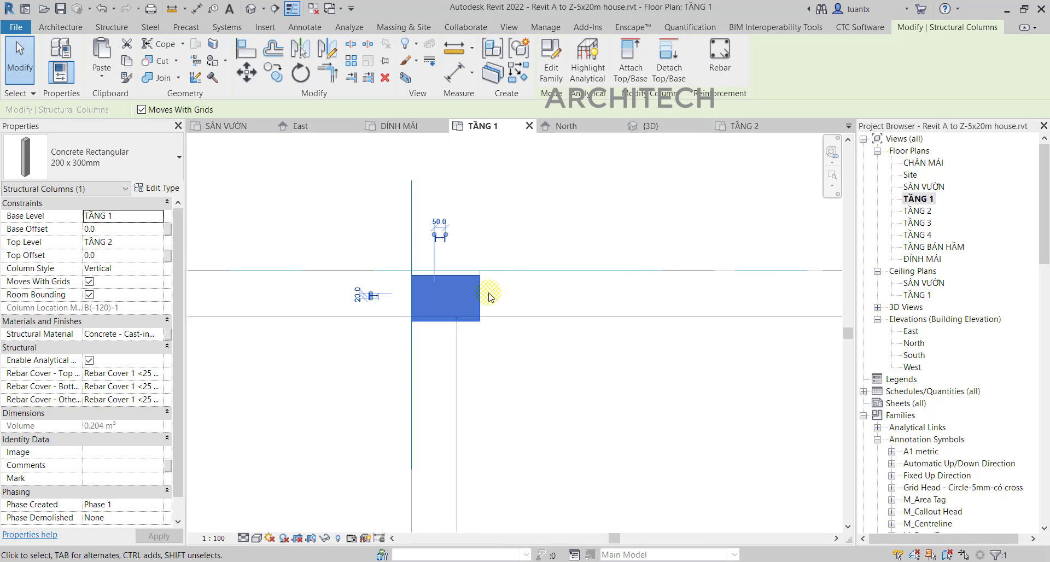
scroll(459, 296, "down", 3)
middle_click_drag(330, 318, 488, 257)
scroll(420, 267, "down", 3)
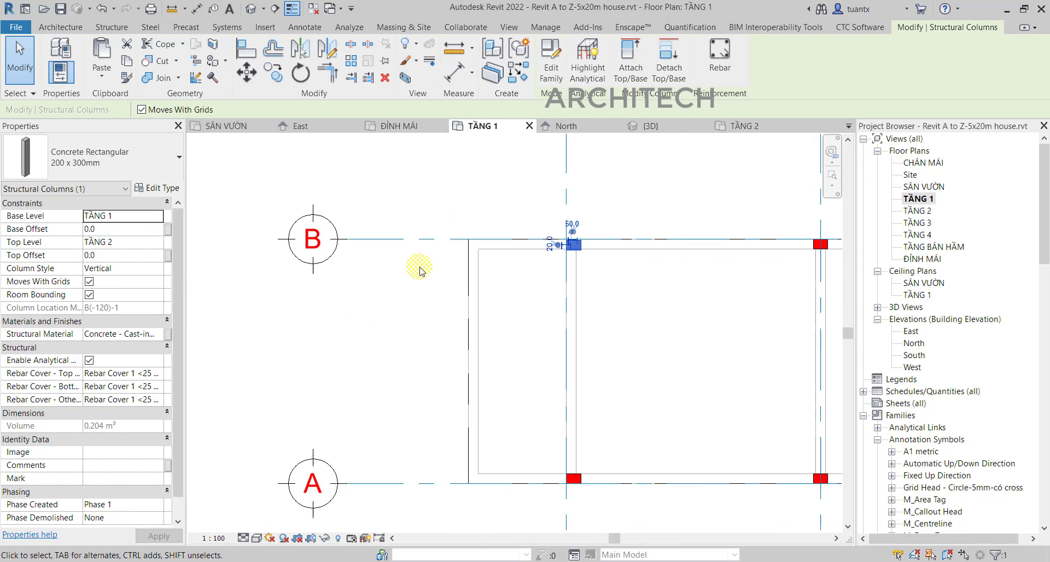
left_click(605, 281)
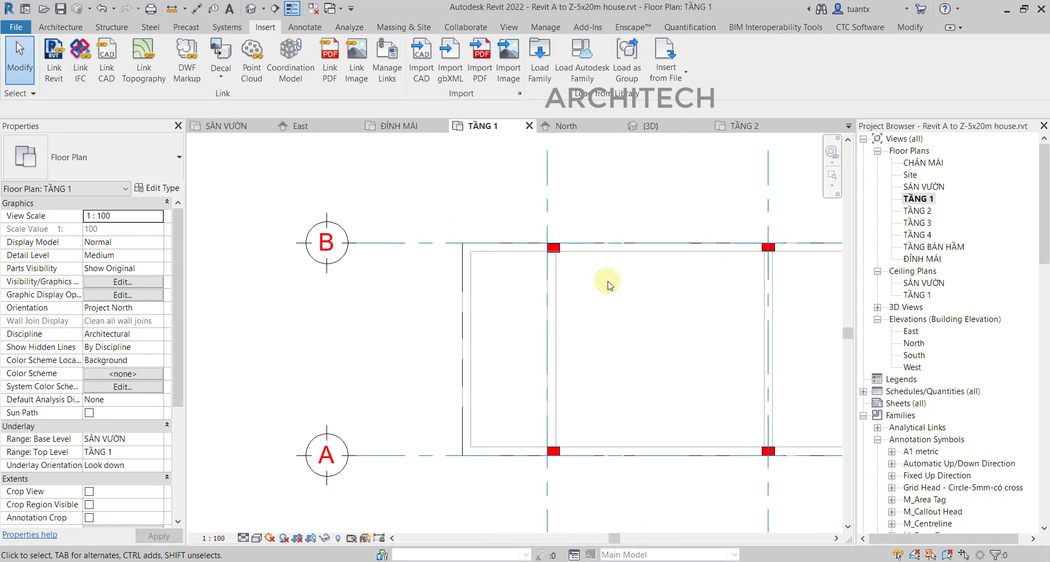
Step: Move the B-1 column back so its outer corner sits on the intersection of grids B and 1, and deselect it
scroll(546, 236, "up", 5)
left_click_drag(511, 197, 640, 281)
key("m")
key("v")
scroll(561, 237, "up", 3)
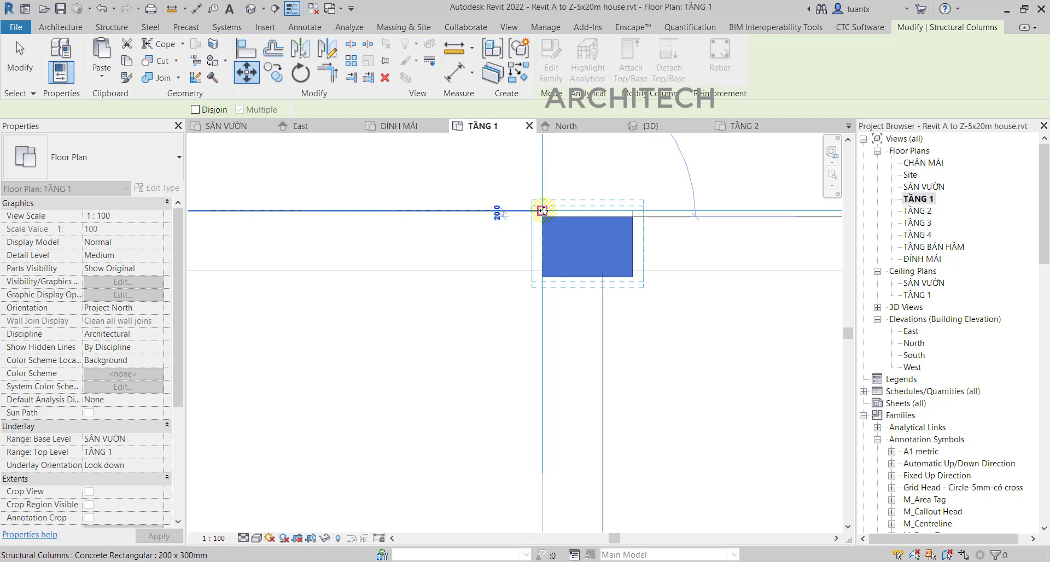
left_click(543, 212)
key("Escape")
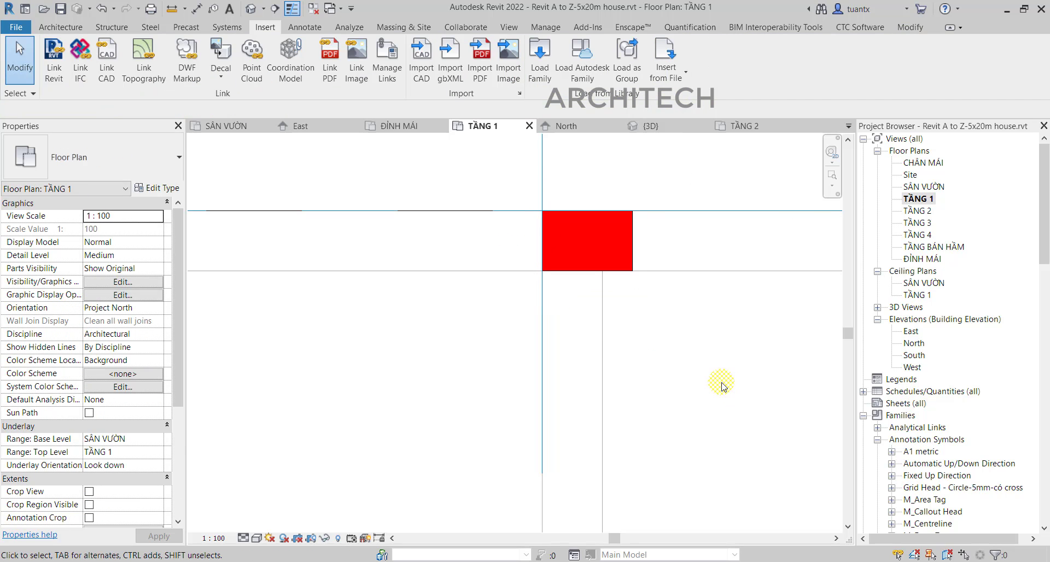
Step: Compare the edges of the 200 x 300 mm column at B-1 with the property line and grids in the TẦNG 1 plan
scroll(722, 386, "down", 3)
middle_click_drag(687, 382, 421, 298)
scroll(501, 301, "down", 2)
scroll(514, 313, "down", 2)
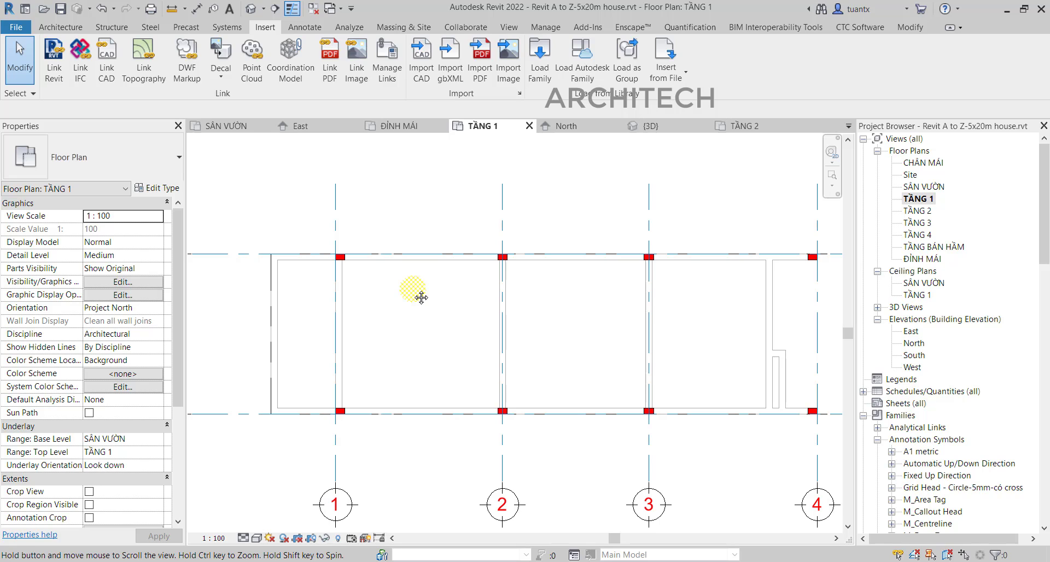
scroll(342, 264, "up", 2)
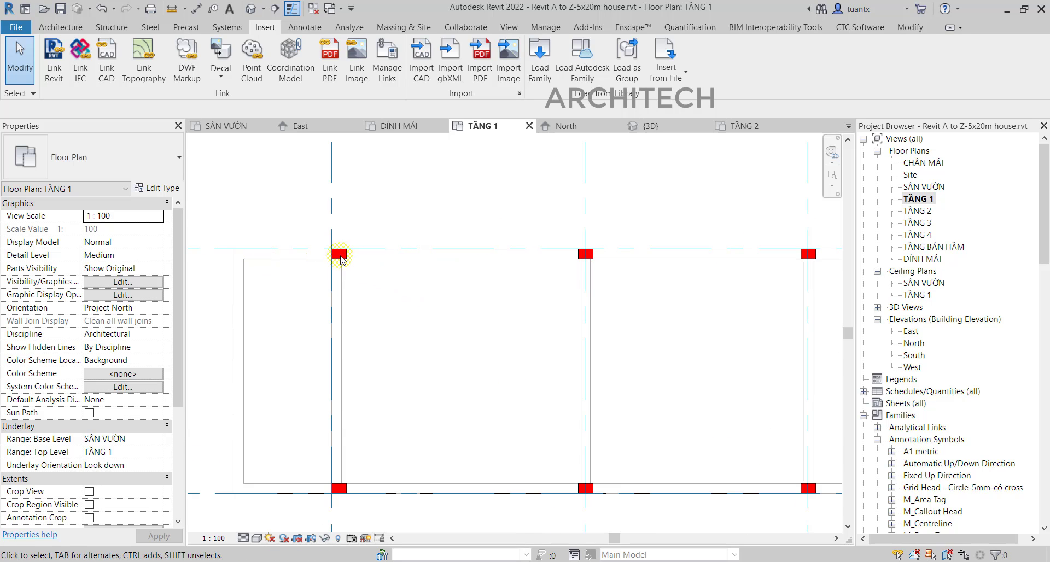
scroll(391, 263, "down", 2)
middle_click_drag(402, 270, 372, 269)
scroll(292, 264, "up", 2)
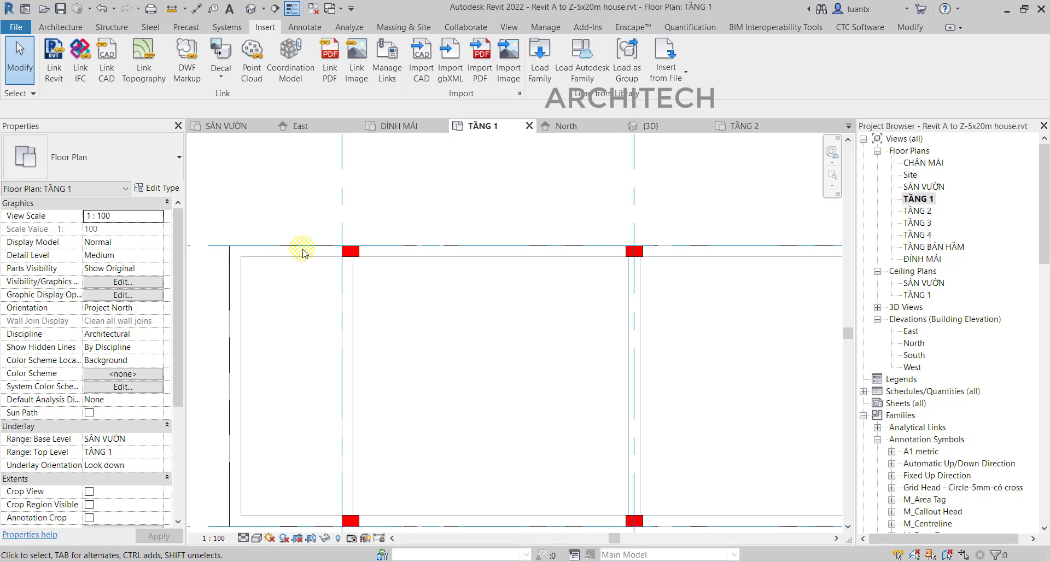
scroll(312, 239, "down", 2)
scroll(313, 245, "up", 2)
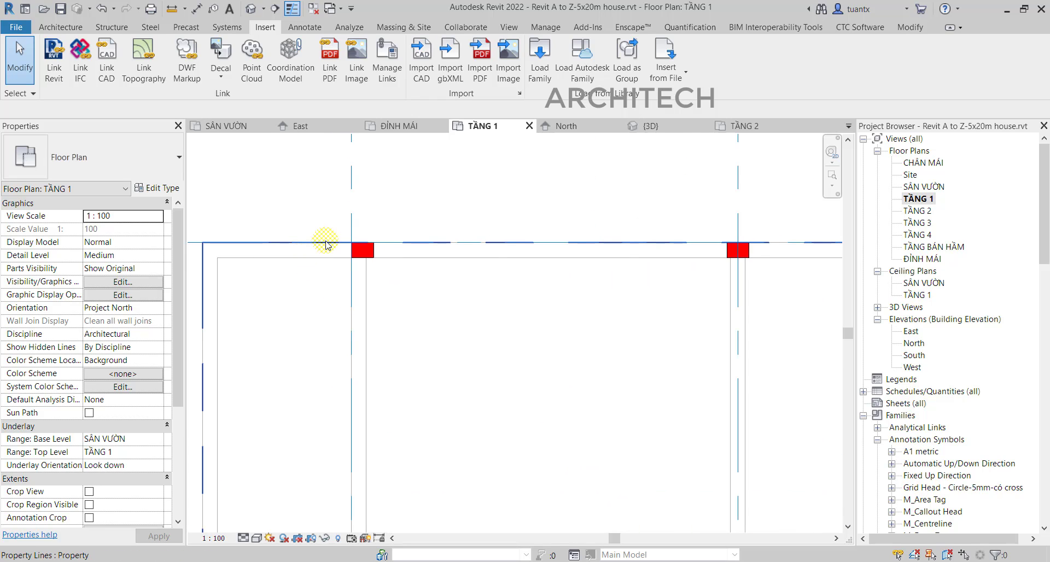
scroll(326, 244, "up", 2)
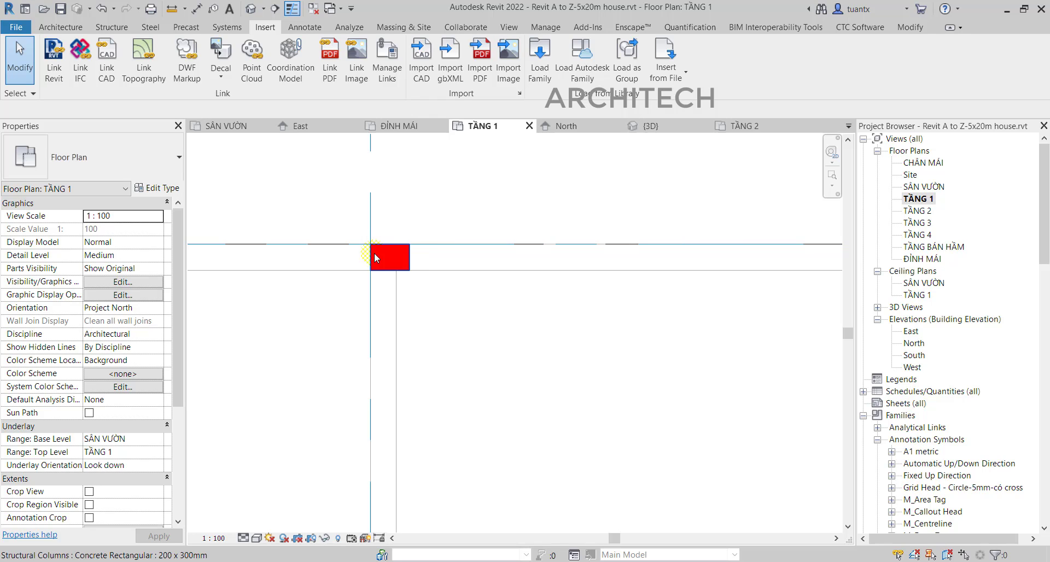
scroll(369, 244, "up", 5)
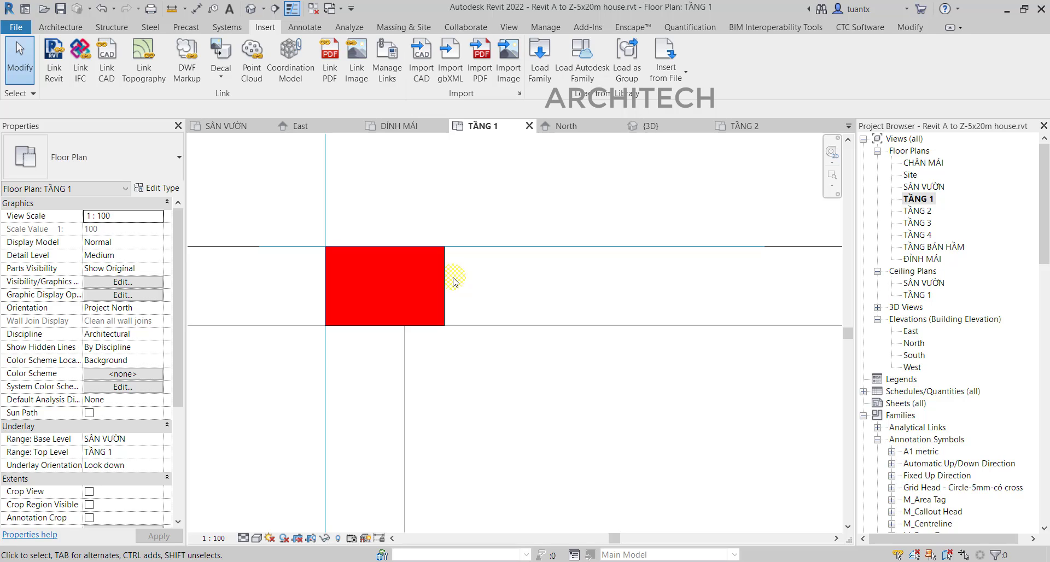
scroll(454, 282, "down", 3)
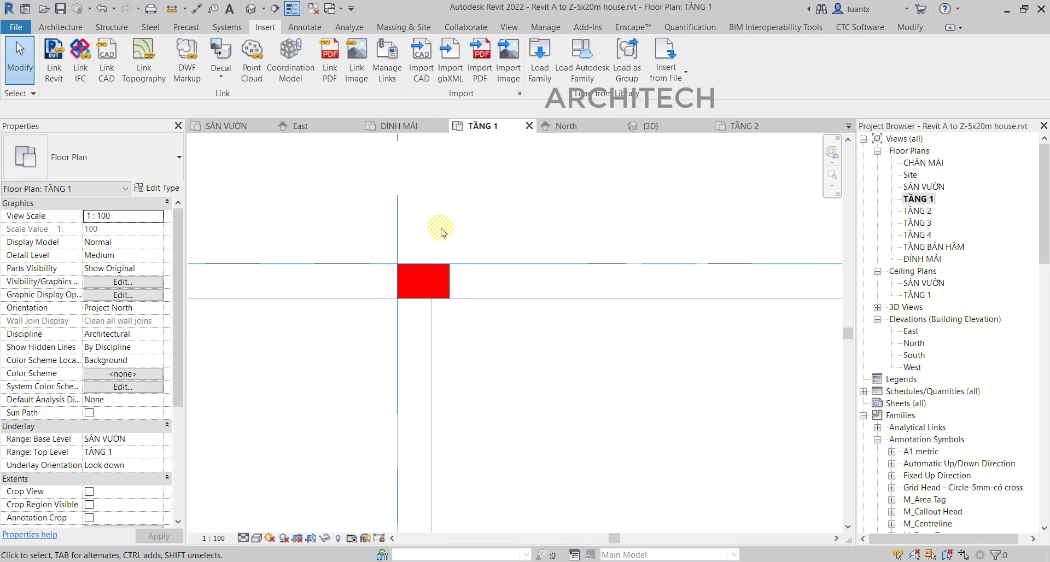
middle_click_drag(436, 227, 399, 304)
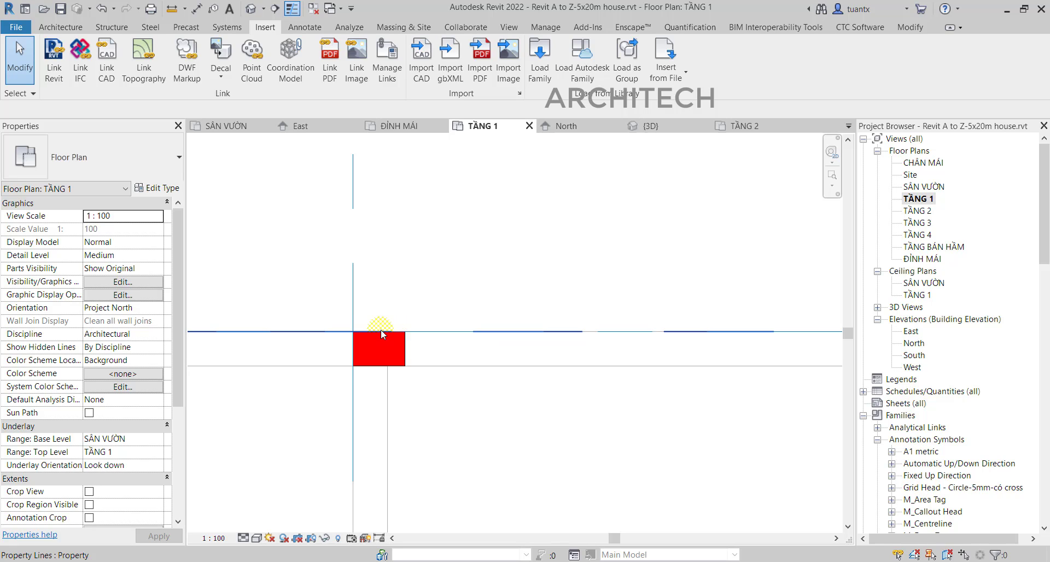
Step: Examine the whole column layout along grids A and B, from grid 1 to grid 4, against the property line and underlay
scroll(350, 302, "down", 3)
scroll(350, 302, "down", 3)
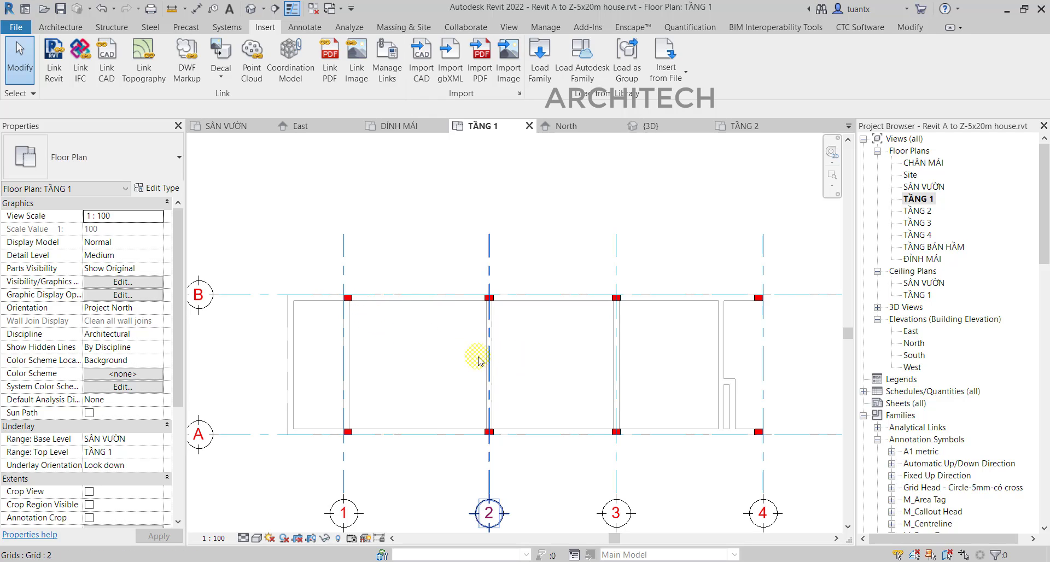
middle_click_drag(262, 343, 313, 331)
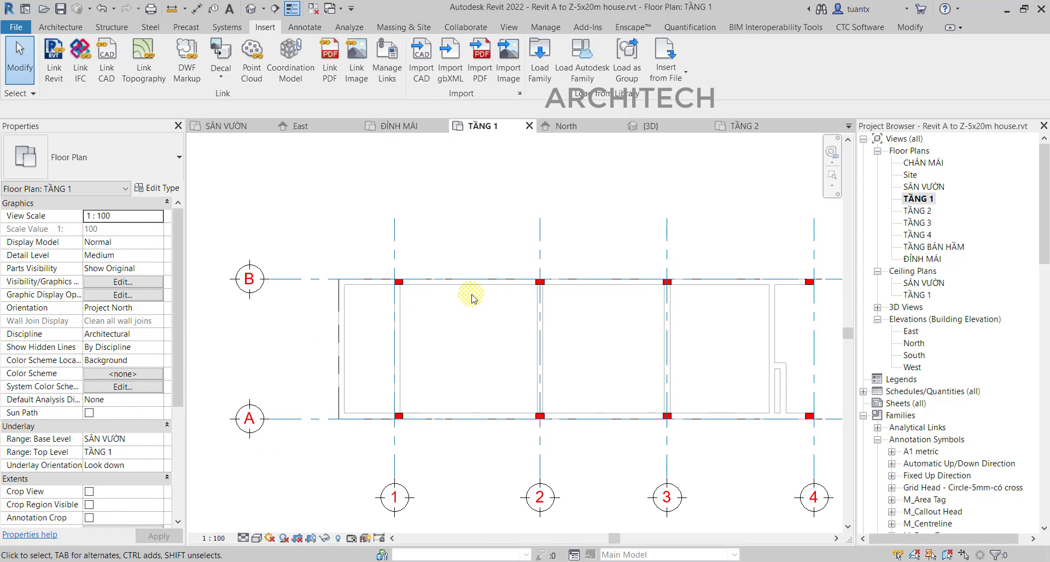
middle_click_drag(469, 302, 433, 290)
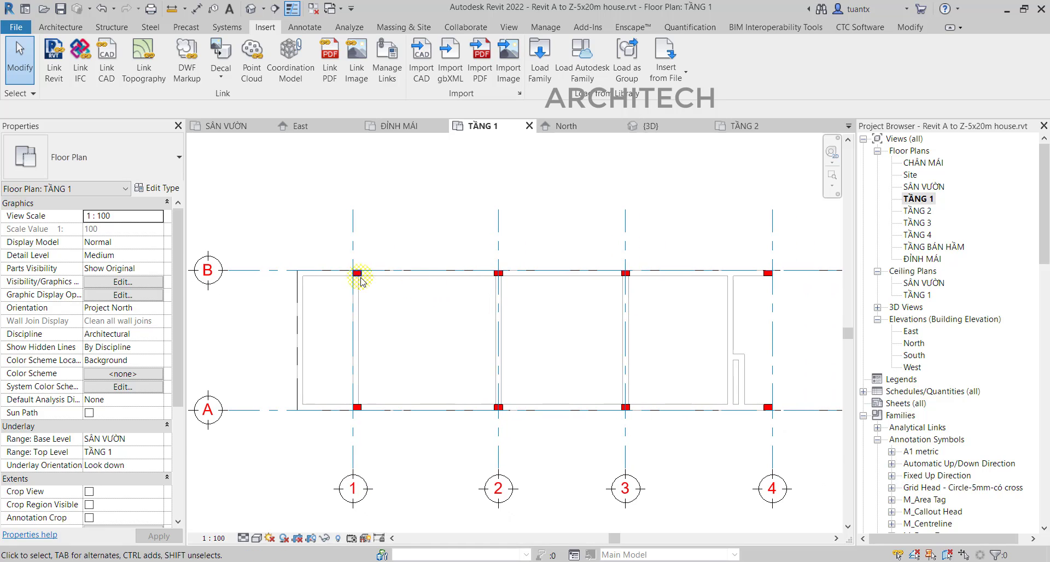
scroll(331, 275, "up", 3)
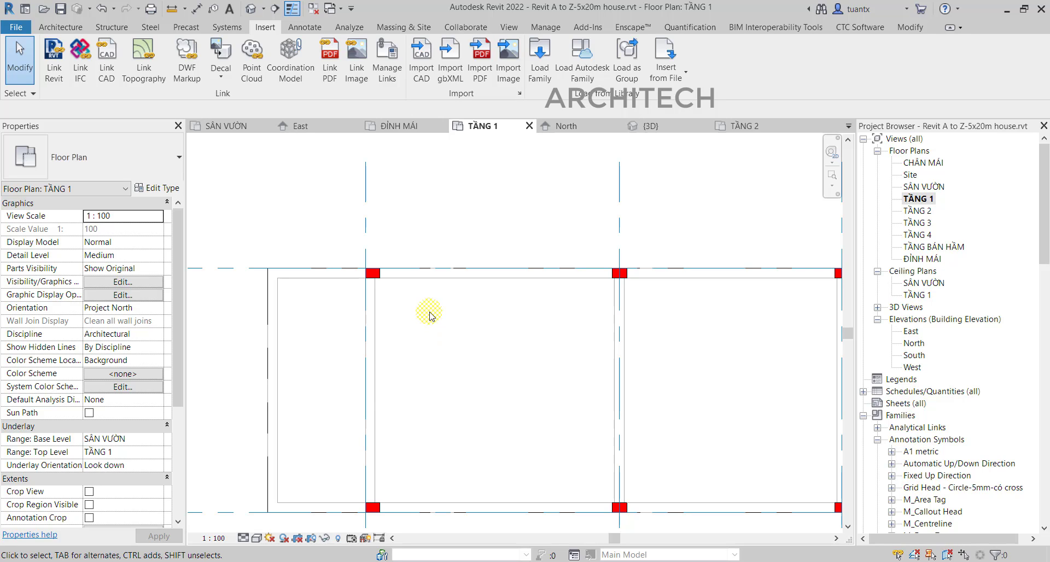
scroll(430, 316, "down", 4)
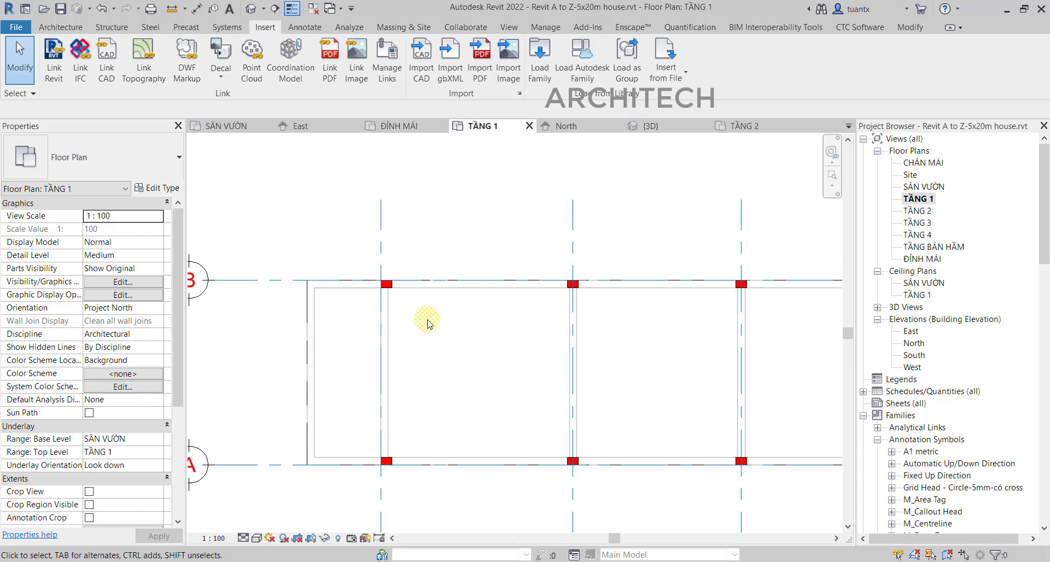
middle_click_drag(383, 305, 339, 310)
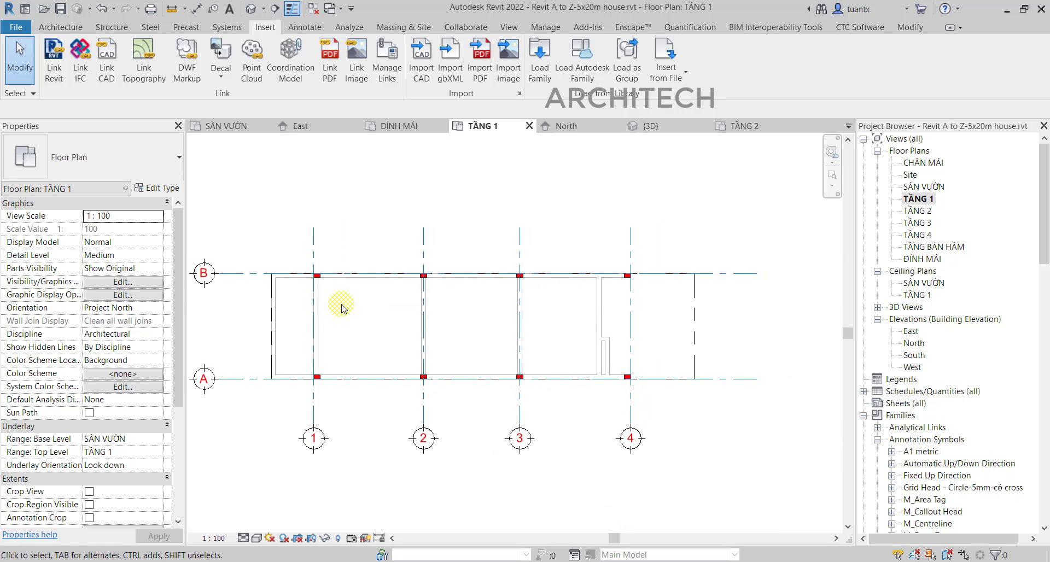
scroll(339, 306, "up", 1)
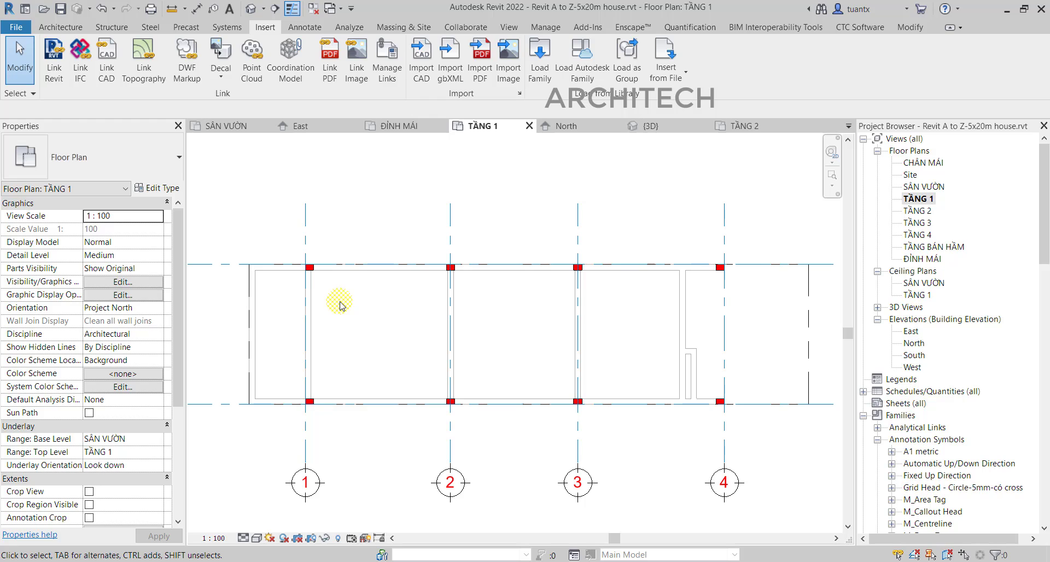
middle_click_drag(383, 336, 412, 345)
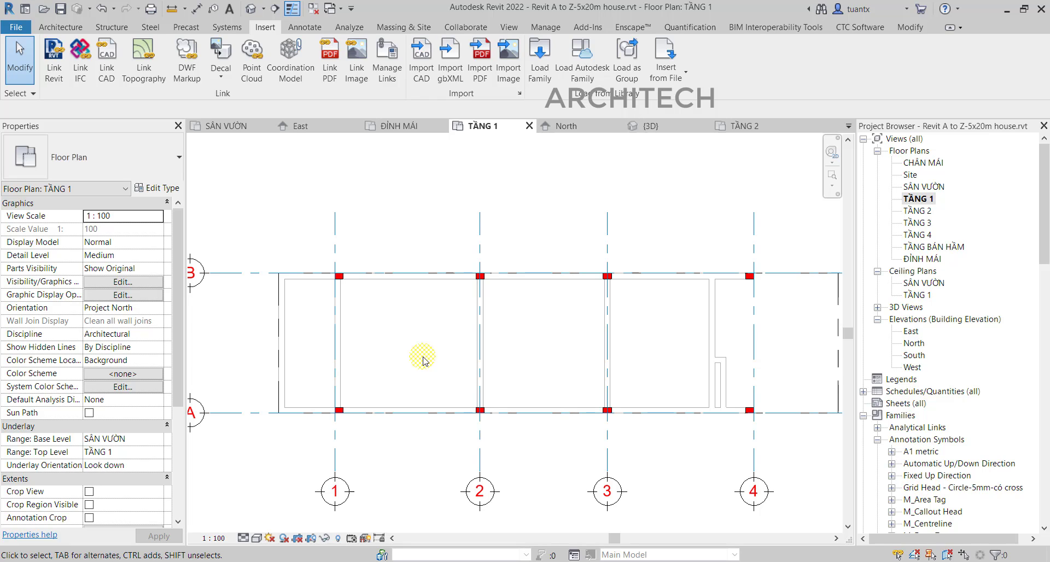
middle_click_drag(670, 323, 555, 311)
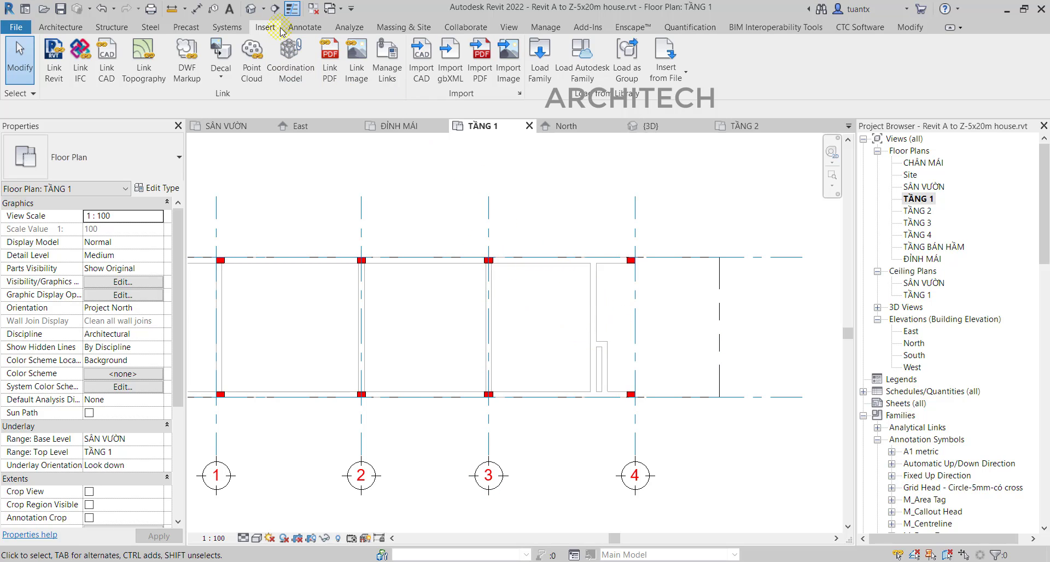
Step: Open the default 3D view and examine the building's concrete columns and beams
left_click(253, 9)
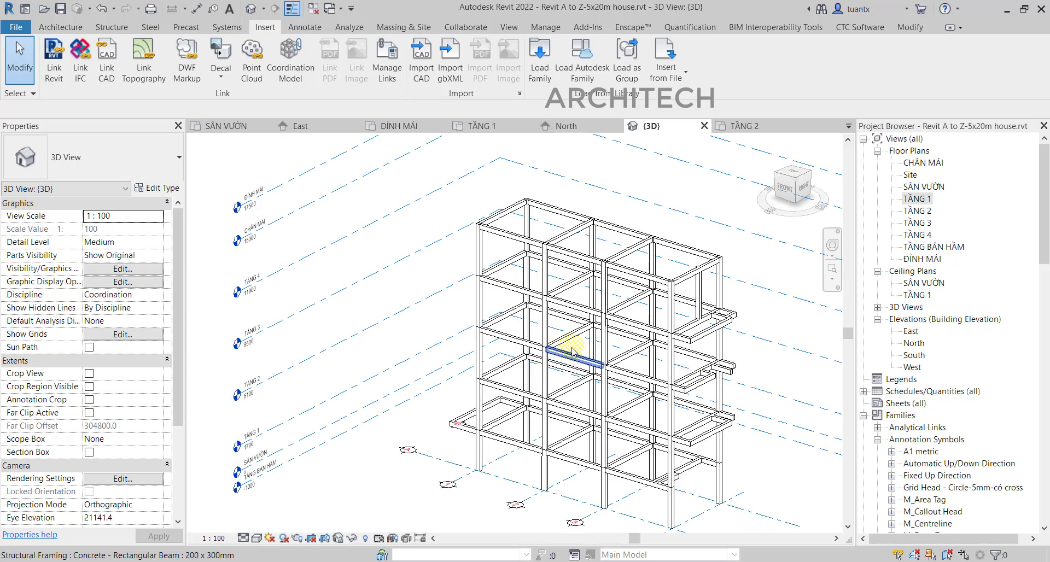
scroll(486, 306, "up", 3)
mouse_move(493, 339)
middle_mouse_down()
mouse_move(511, 363)
mouse_move(474, 334)
middle_mouse_up()
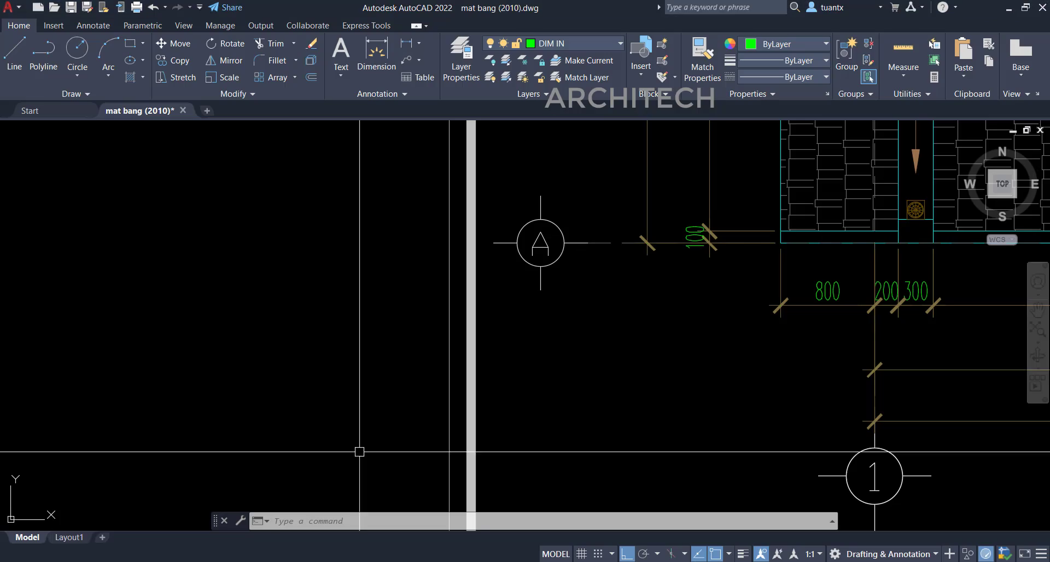
Step: Switch to mat bang (2010).dwg in AutoCAD and find the entrance stairs in the section MẶT CẮT TẦNG HẦM, TẦNG TRỆT, LẦU 2
scroll(522, 407, "down", 10)
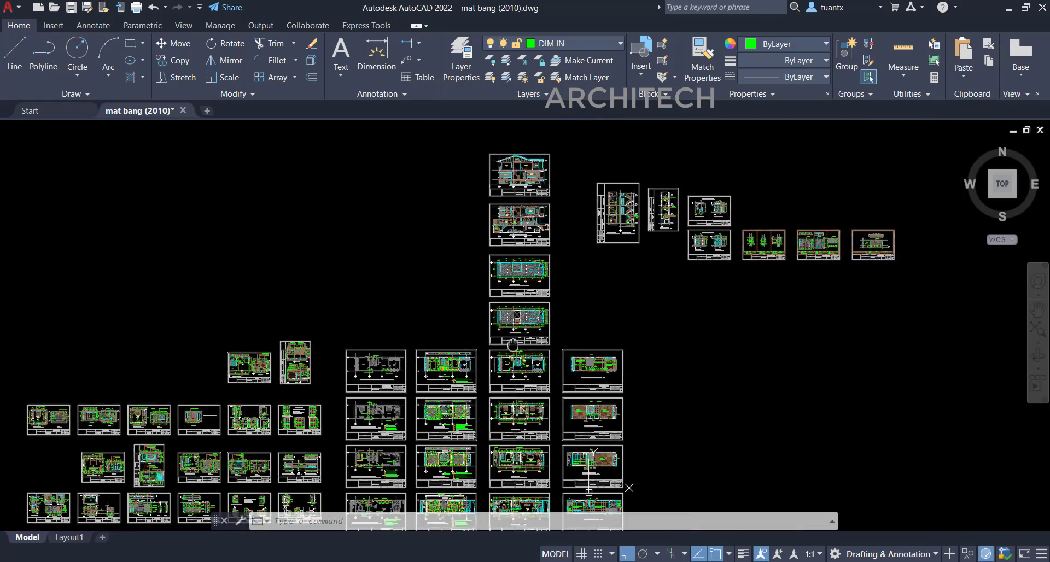
scroll(522, 408, "down", 2)
scroll(548, 282, "up", 8)
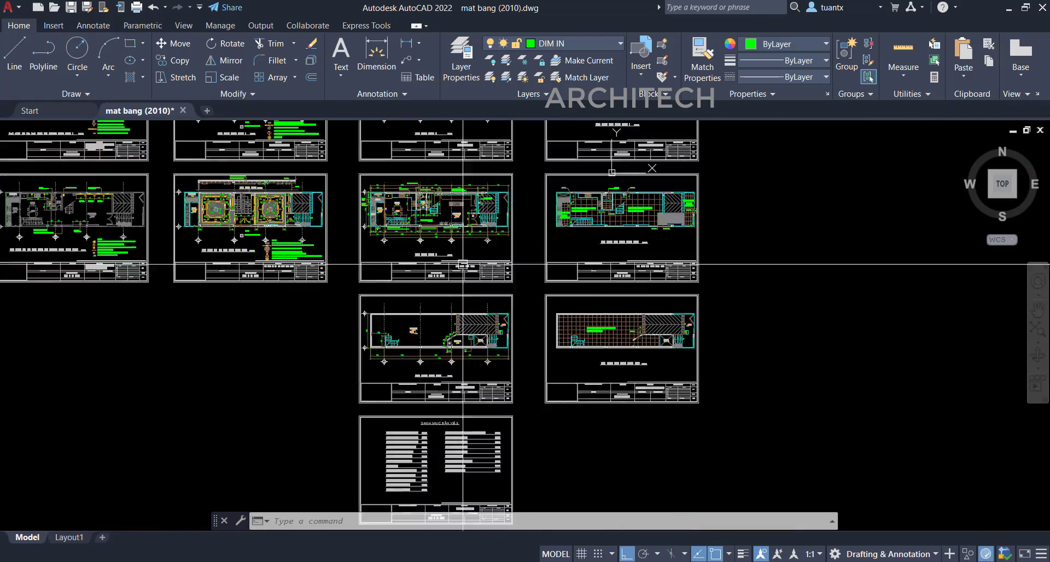
scroll(452, 261, "down", 5)
scroll(493, 373, "up", 10)
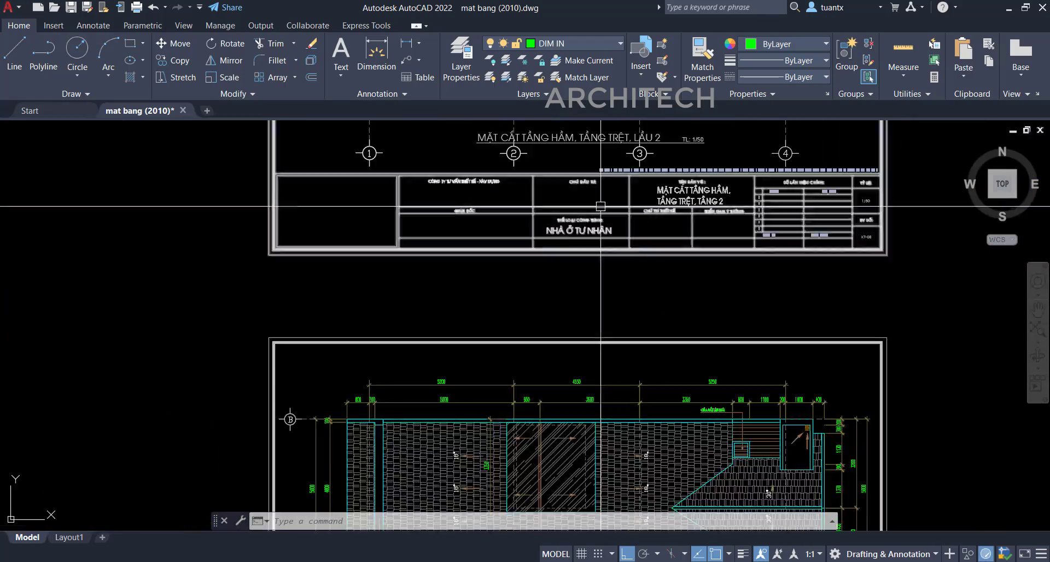
scroll(493, 374, "up", 4)
mouse_move(547, 324)
middle_mouse_down()
mouse_move(510, 358)
mouse_move(529, 372)
middle_mouse_up()
scroll(529, 372, "down", 5)
scroll(651, 346, "up", 7)
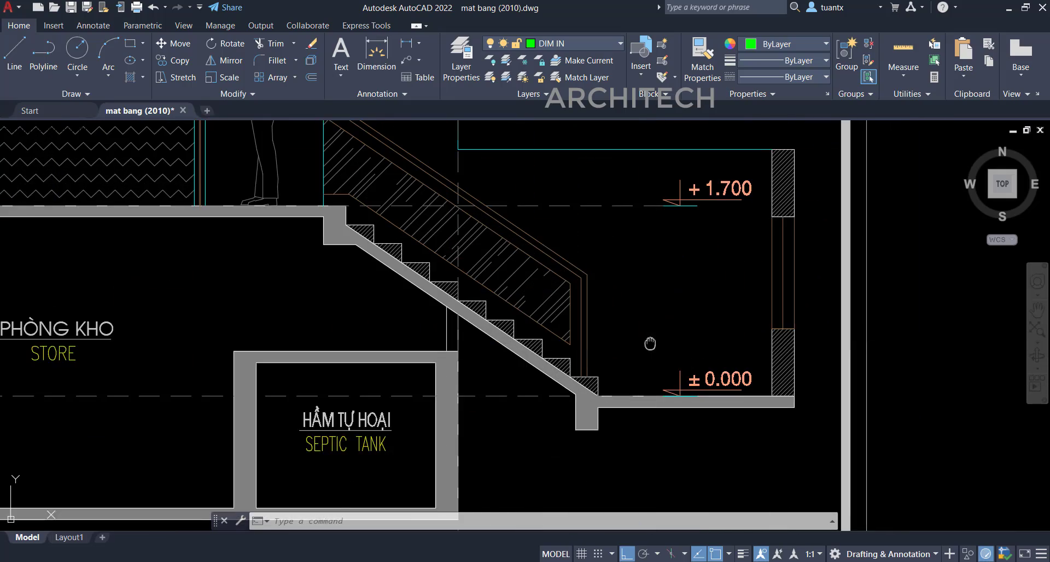
Step: Examine the level marks beside the entrance stairs and the upper floors of the section
scroll(697, 366, "down", 4)
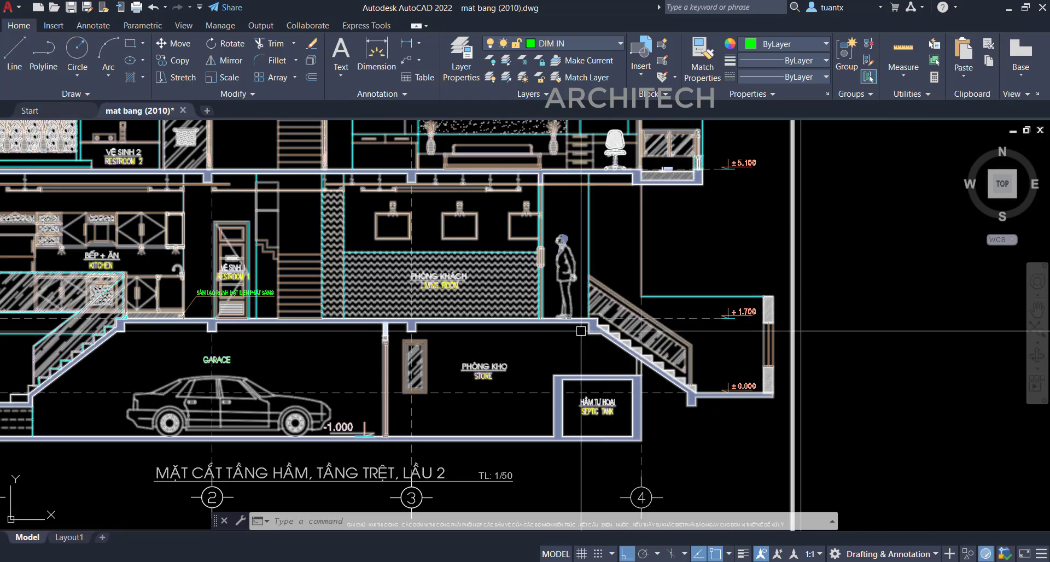
scroll(738, 381, "up", 4)
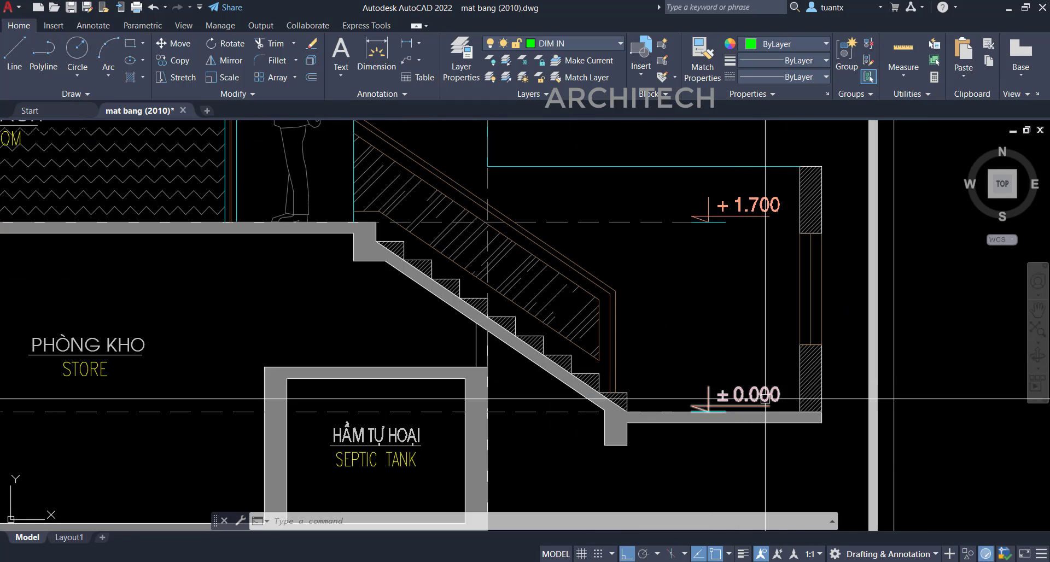
scroll(744, 398, "down", 6)
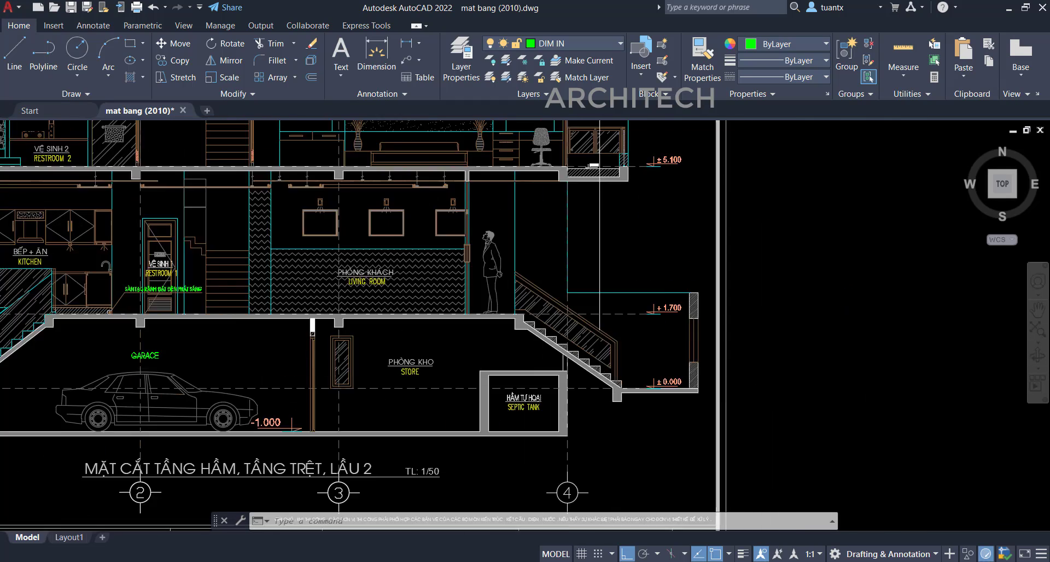
middle_click_drag(650, 398, 651, 399)
middle_click_drag(529, 333, 504, 408)
mouse_move(499, 342)
middle_mouse_down()
mouse_move(486, 406)
mouse_move(504, 330)
mouse_move(495, 443)
mouse_move(485, 249)
middle_mouse_up()
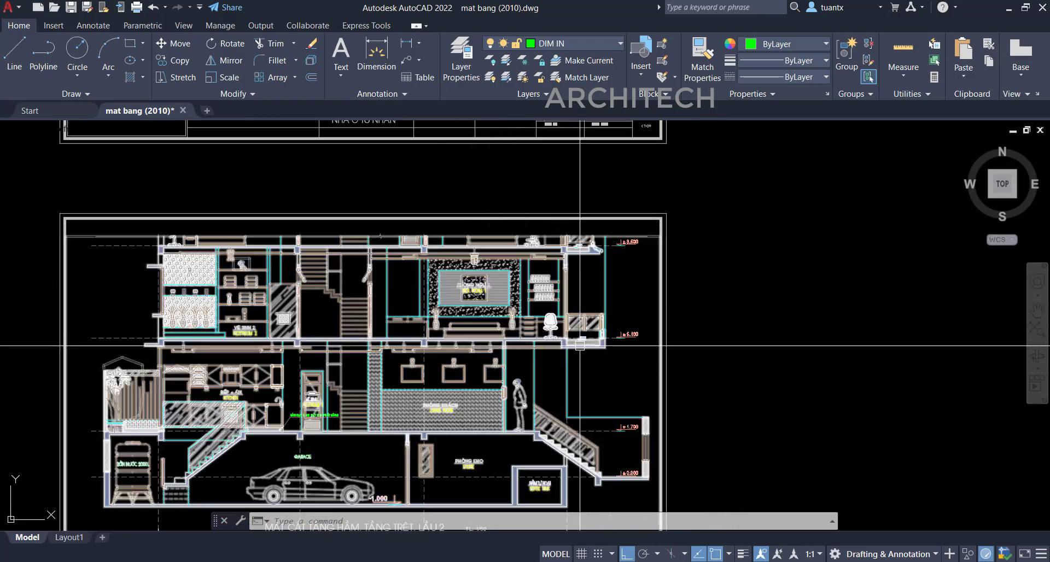
scroll(579, 346, "down", 4)
middle_click_drag(576, 346, 555, 276)
scroll(554, 276, "up", 6)
Step: Find the basement plan MẶT BẰNG TẦNG HẦM among the sheets and examine its garage, store and septic tank layout
scroll(449, 272, "down", 15)
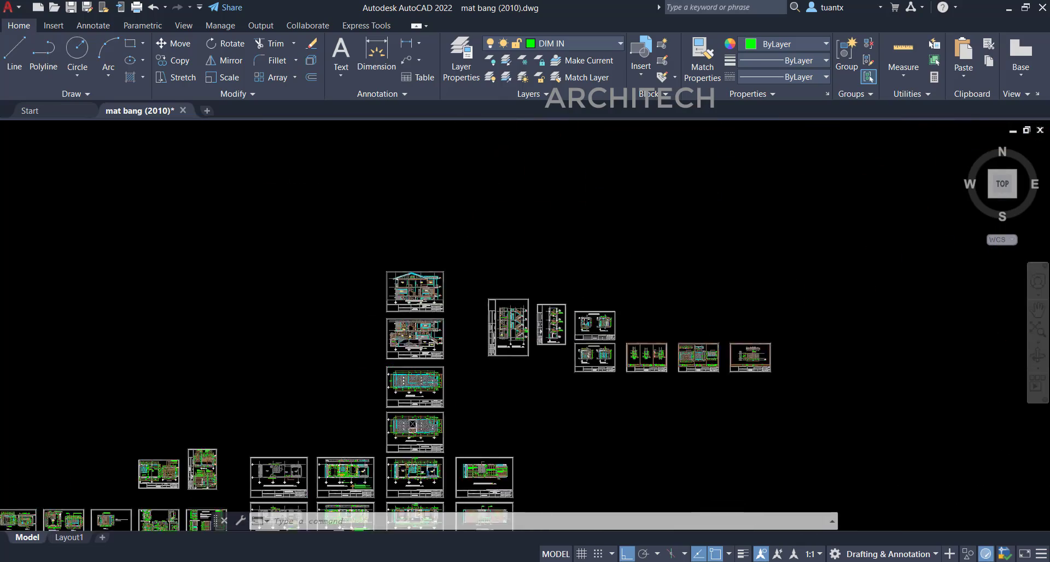
scroll(425, 482, "up", 8)
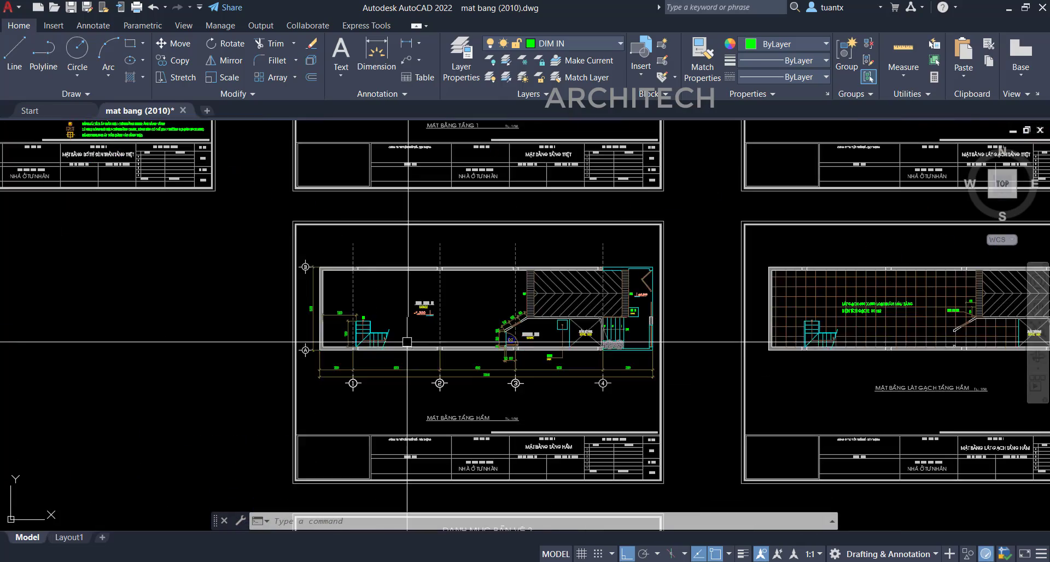
scroll(398, 349, "down", 6)
scroll(398, 349, "up", 10)
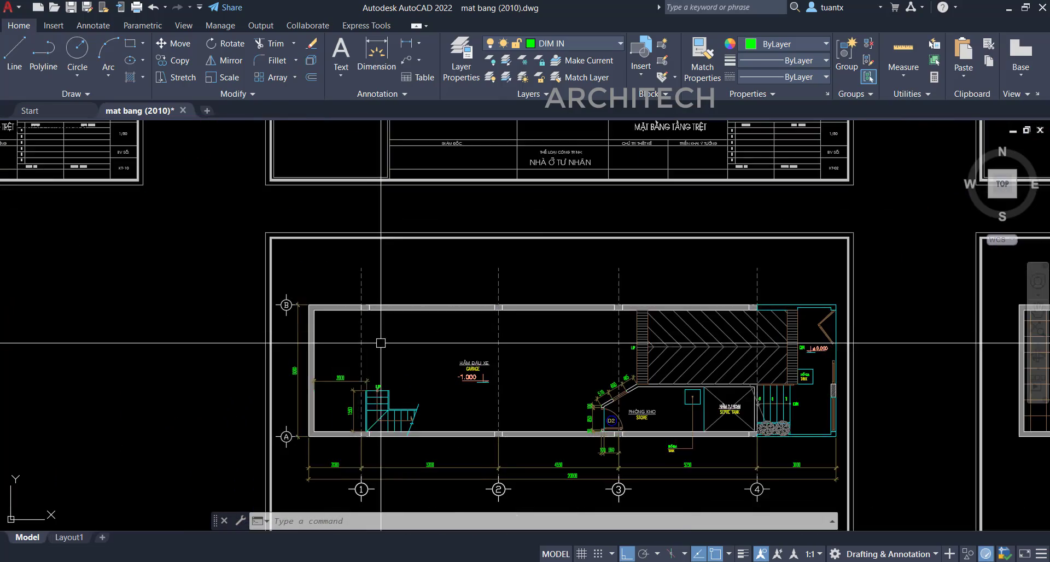
scroll(385, 311, "down", 8)
scroll(386, 312, "up", 8)
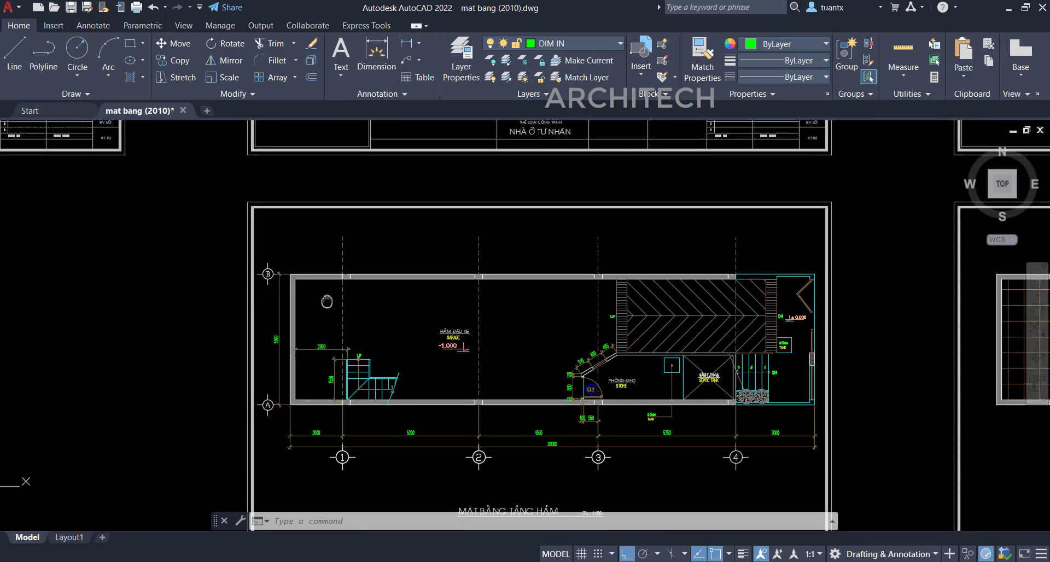
scroll(386, 311, "down", 10)
Step: Return to the section sheet and examine the ground floor slab, the balcony and the elevation marks at each floor
middle_click_drag(387, 312, 389, 461)
scroll(404, 204, "up", 5)
middle_click_drag(398, 212, 397, 559)
scroll(399, 469, "down", 4)
scroll(400, 313, "up", 6)
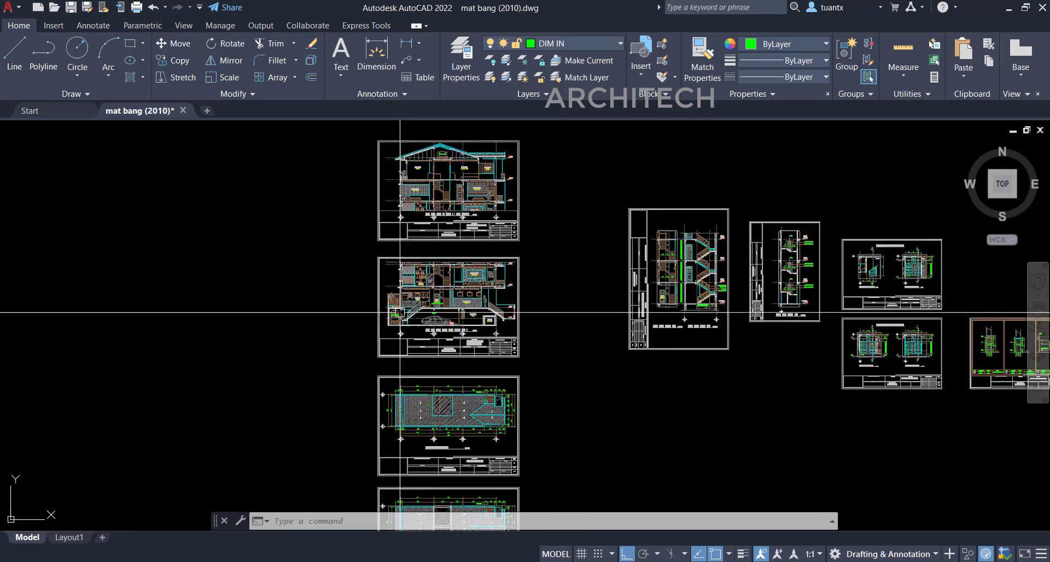
scroll(487, 285, "up", 6)
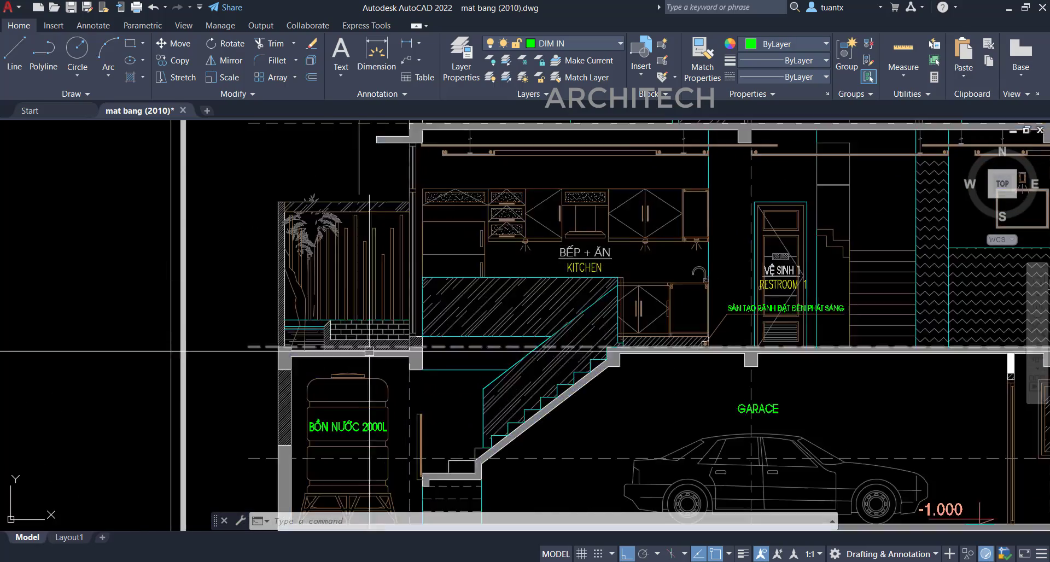
scroll(293, 340, "down", 8)
scroll(740, 347, "up", 8)
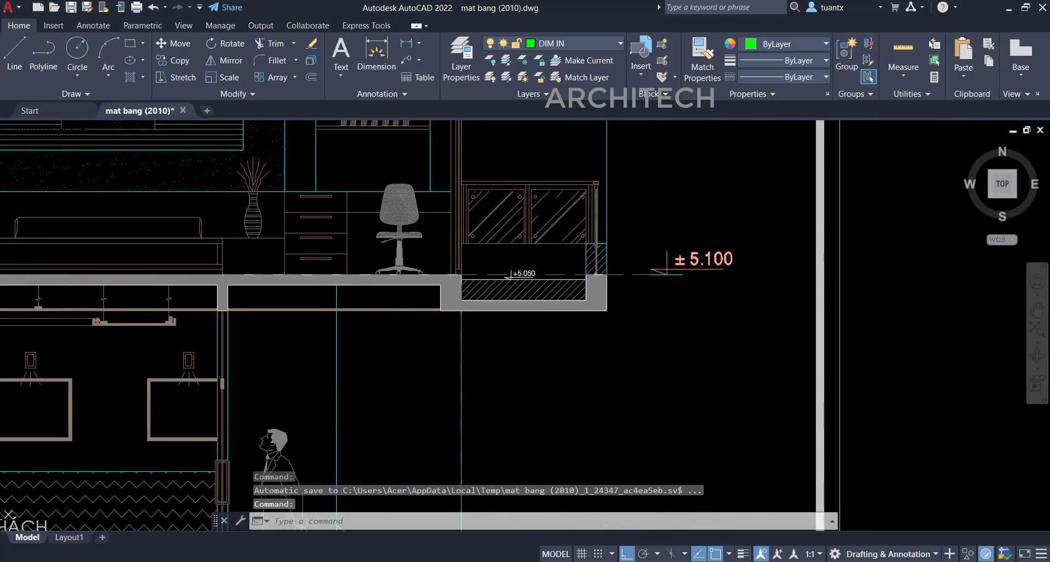
scroll(544, 263, "down", 7)
scroll(641, 297, "up", 6)
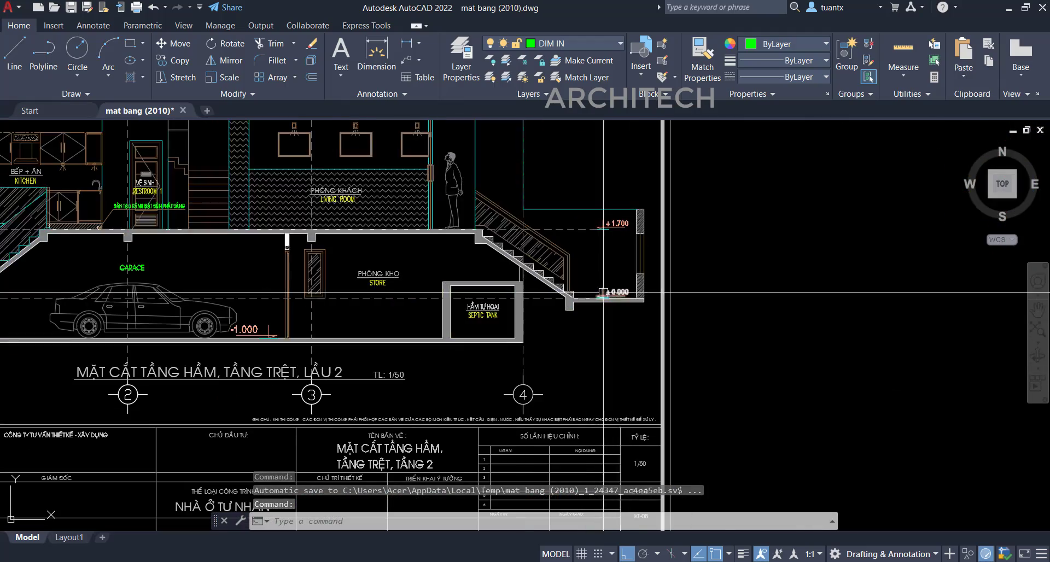
Step: Examine the section's basement, kitchen and water tank area, and the balcony slab level beside Bed Room 1
middle_click_drag(530, 300, 778, 319)
middle_click_drag(352, 342, 534, 353)
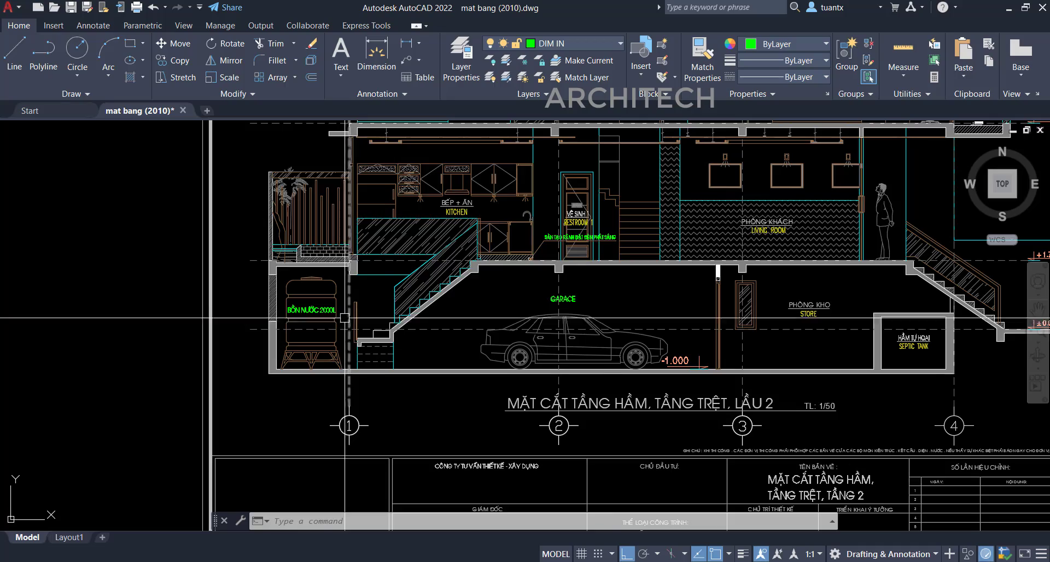
scroll(336, 319, "down", 4)
middle_click_drag(335, 318, 279, 419)
scroll(319, 346, "up", 4)
scroll(300, 367, "up", 1)
scroll(301, 368, "down", 2)
scroll(591, 353, "up", 4)
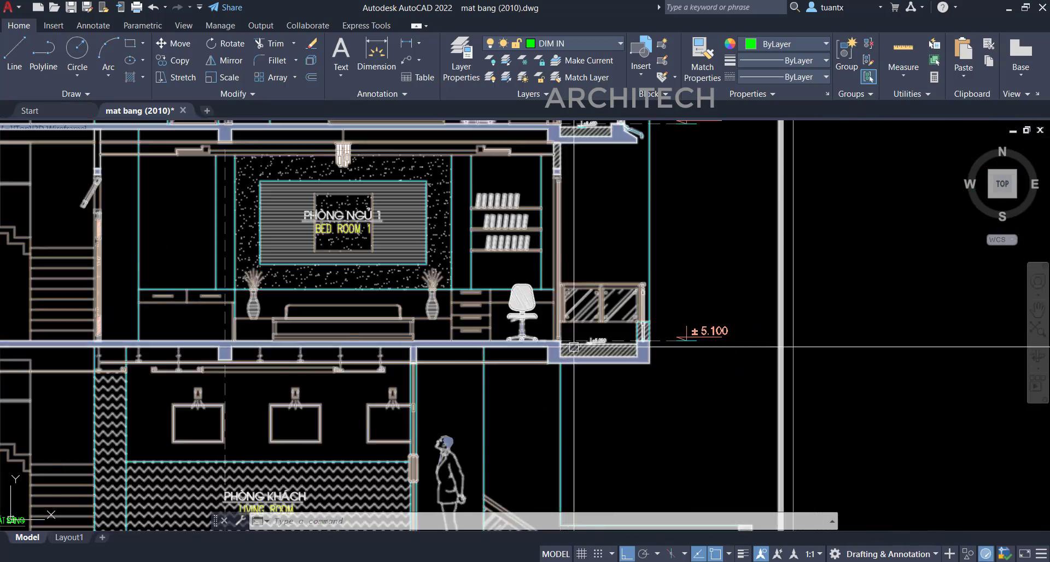
Step: Find the ground floor plan among the sheets and examine the entrance stairs and porch beside the living room
scroll(572, 352, "down", 11)
scroll(535, 281, "down", 2)
scroll(438, 268, "up", 7)
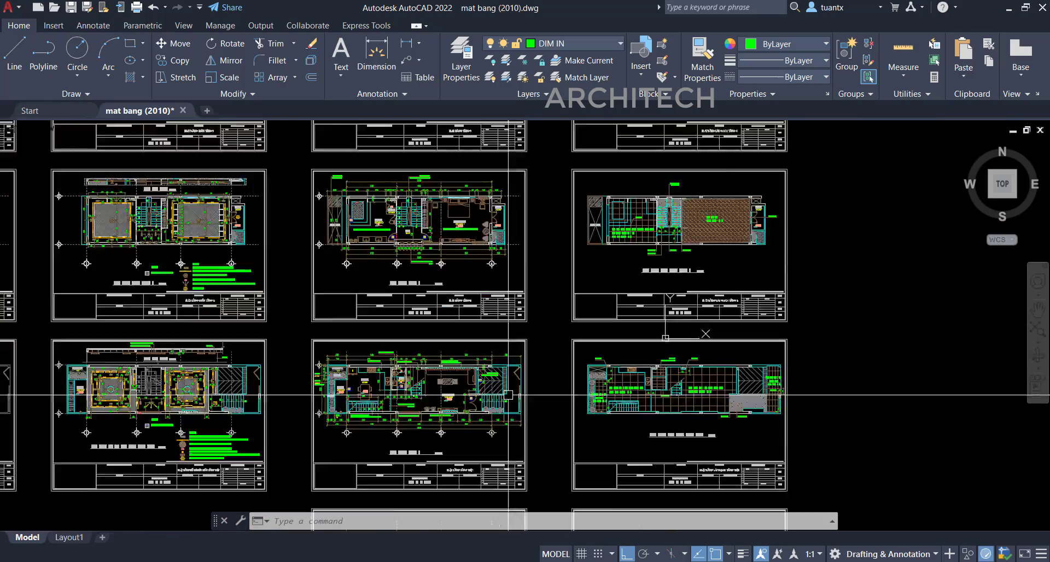
scroll(510, 382, "down", 4)
scroll(461, 347, "up", 7)
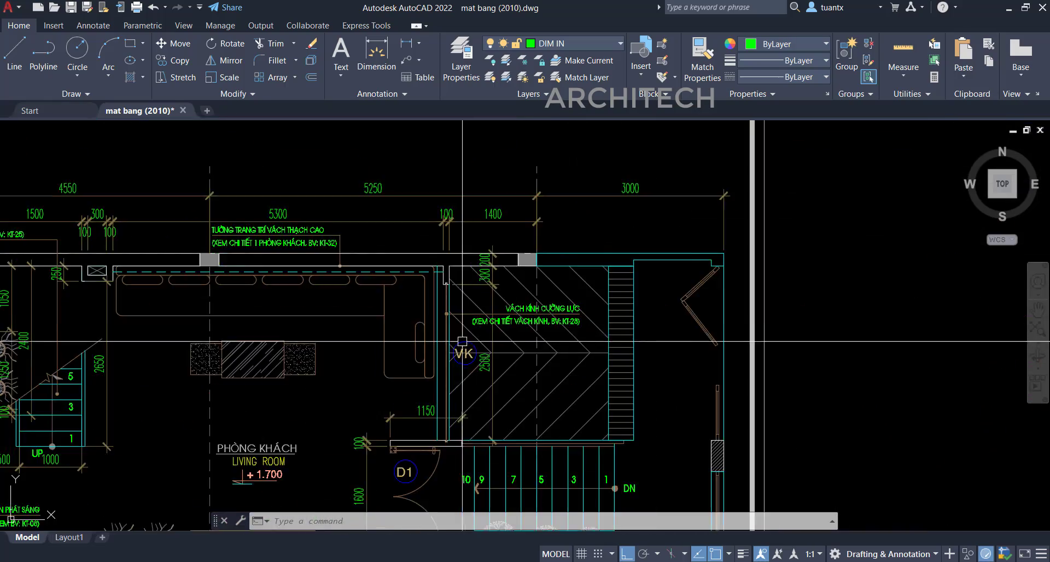
scroll(503, 238, "down", 2)
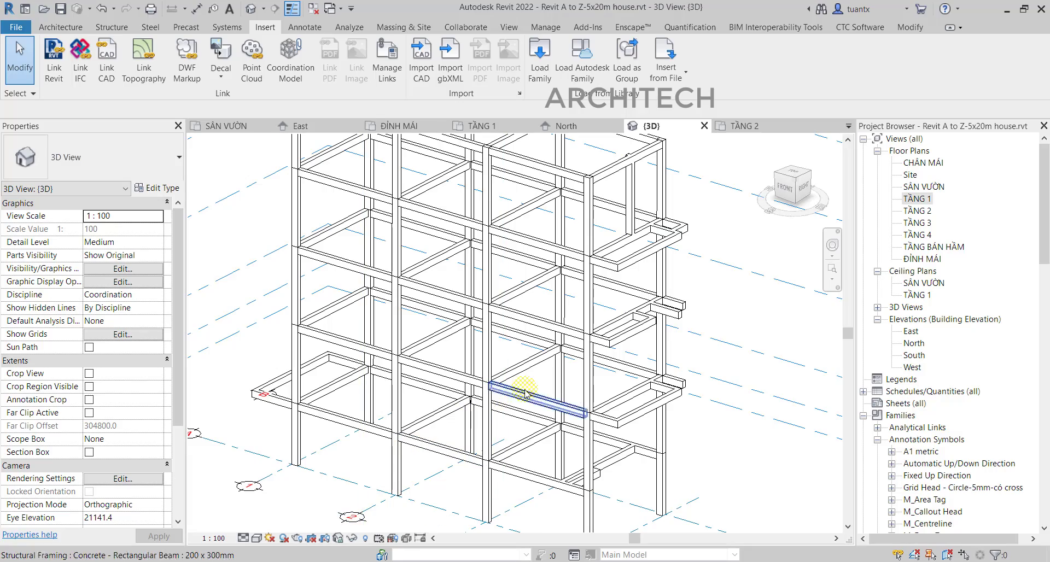
Step: Switch to the Revit 3D view and examine the entrance stair beams from different angles
middle_click_drag(624, 476, 661, 475, "shift")
scroll(565, 432, "up", 2)
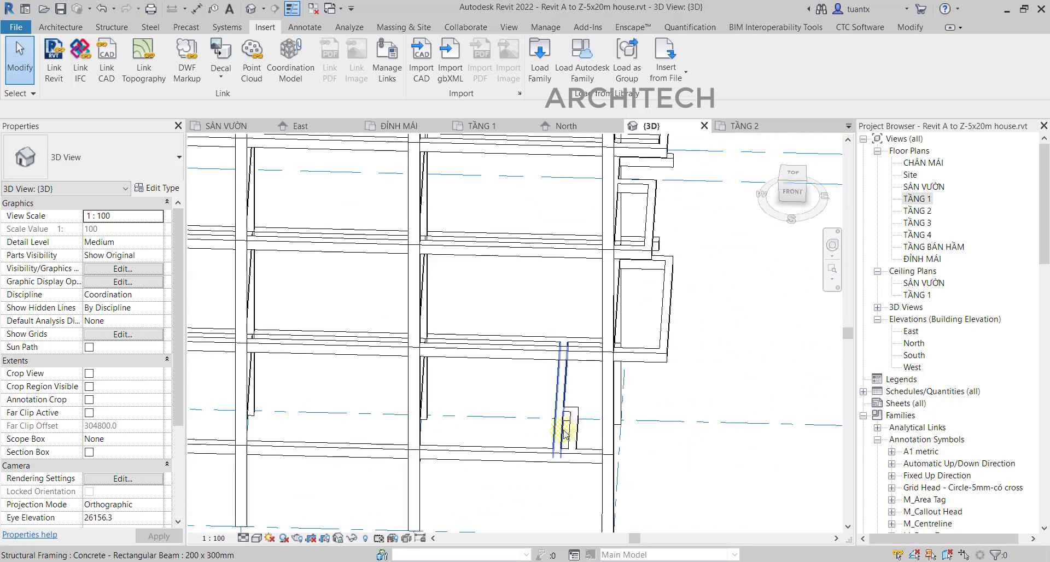
middle_click_drag(574, 450, 510, 420, "shift")
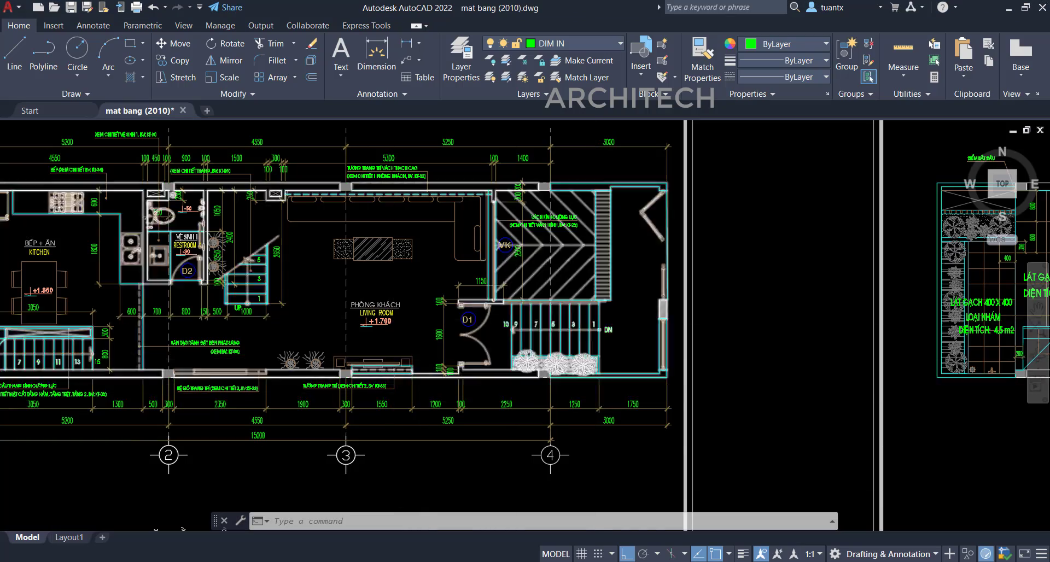
Step: Switch back to AutoCAD, find the MẶT BẰNG TẦNG 2 plan and examine the Bed Room 1 balcony and its level marks
scroll(579, 304, "down", 4)
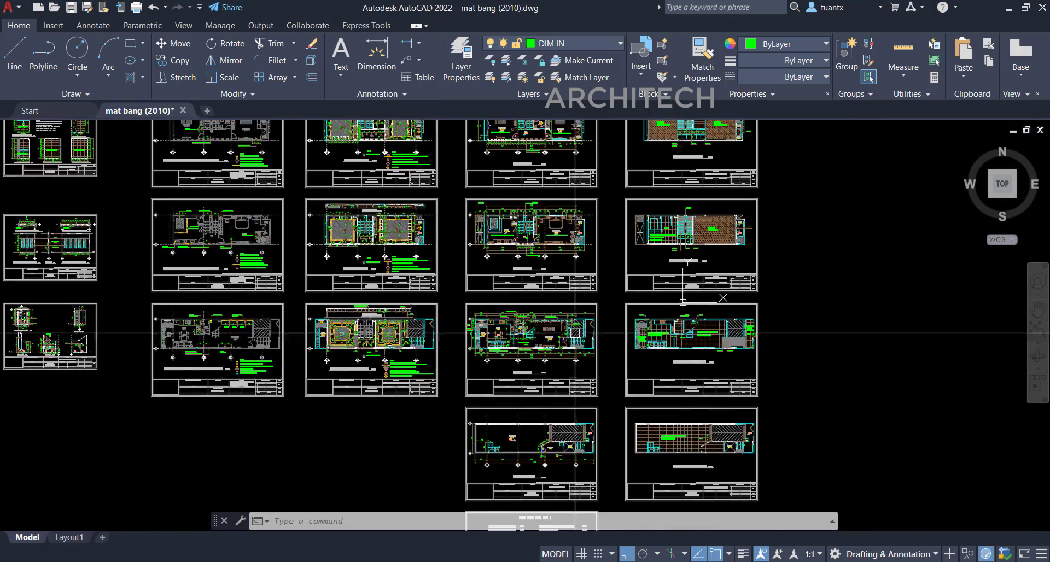
scroll(578, 304, "up", 3)
scroll(578, 304, "up", 5)
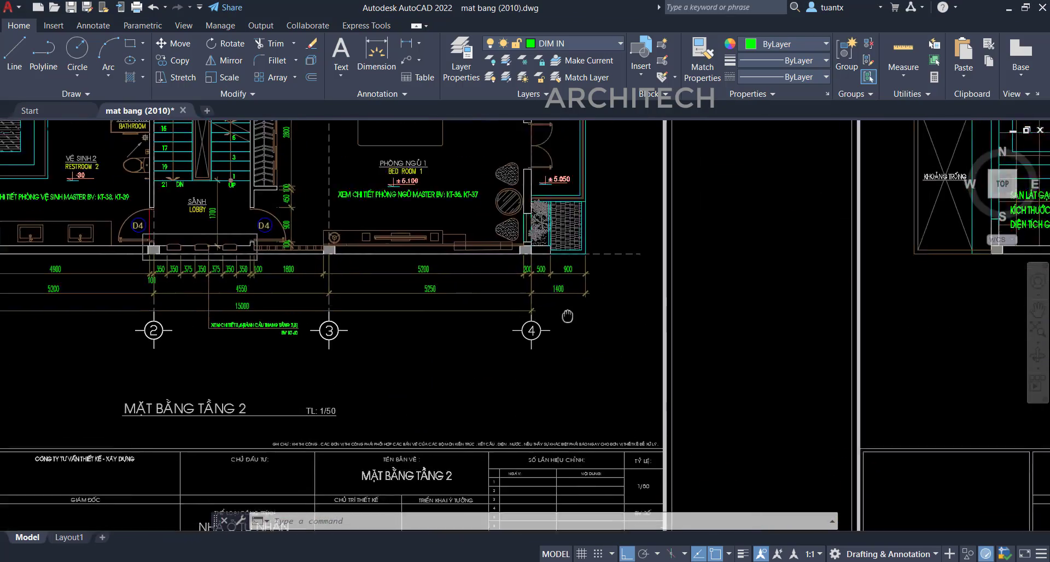
middle_click_drag(546, 323, 541, 384)
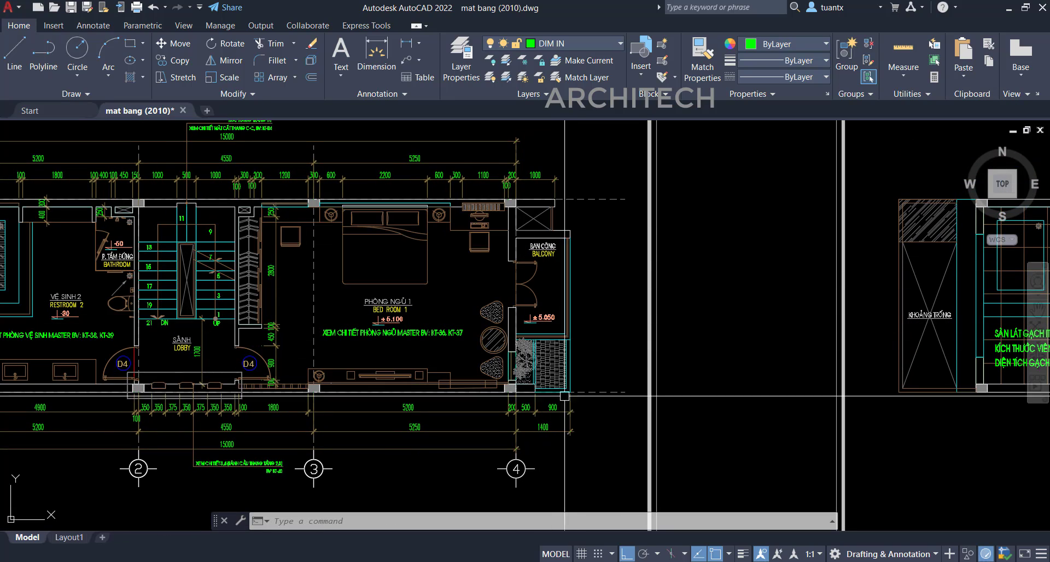
scroll(530, 345, "up", 2)
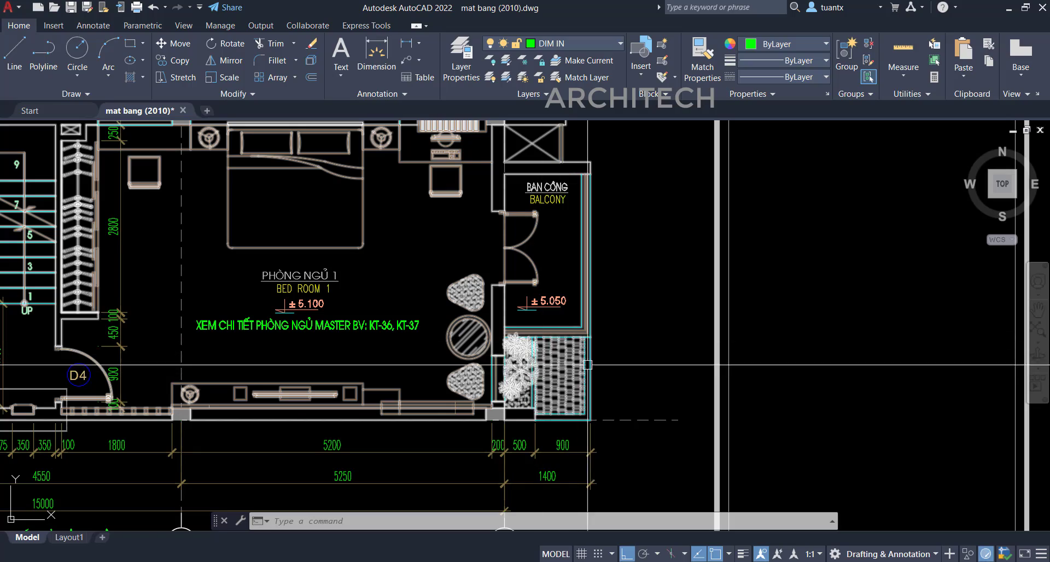
scroll(586, 353, "down", 4)
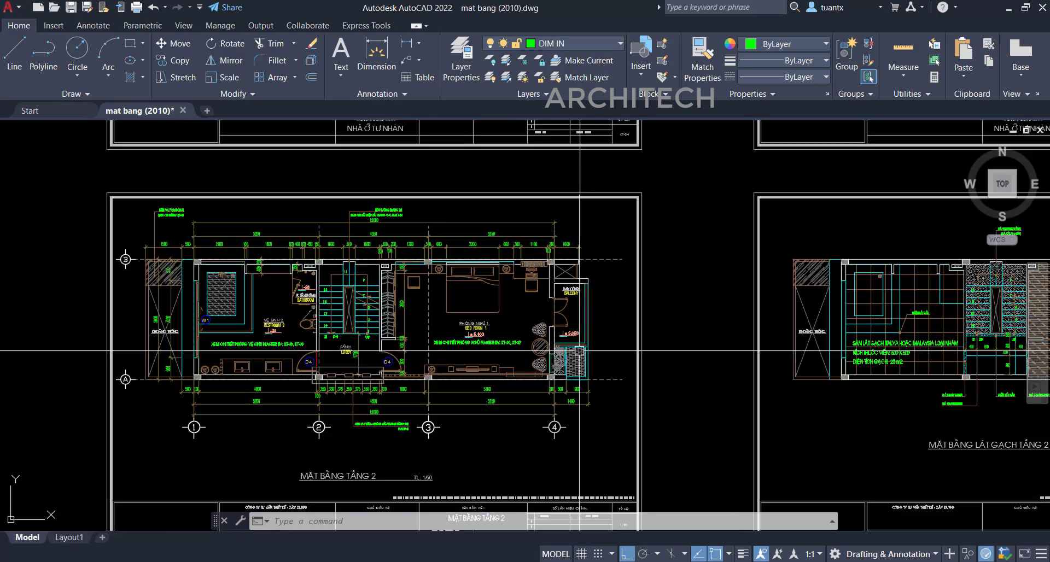
Step: Find the floor plan containing Bed Room 3 and examine its balcony outline and level marks
middle_click_drag(581, 371, 563, 142)
middle_click_drag(565, 497, 535, 298)
scroll(553, 225, "up", 4)
scroll(529, 255, "up", 2)
scroll(530, 259, "down", 2)
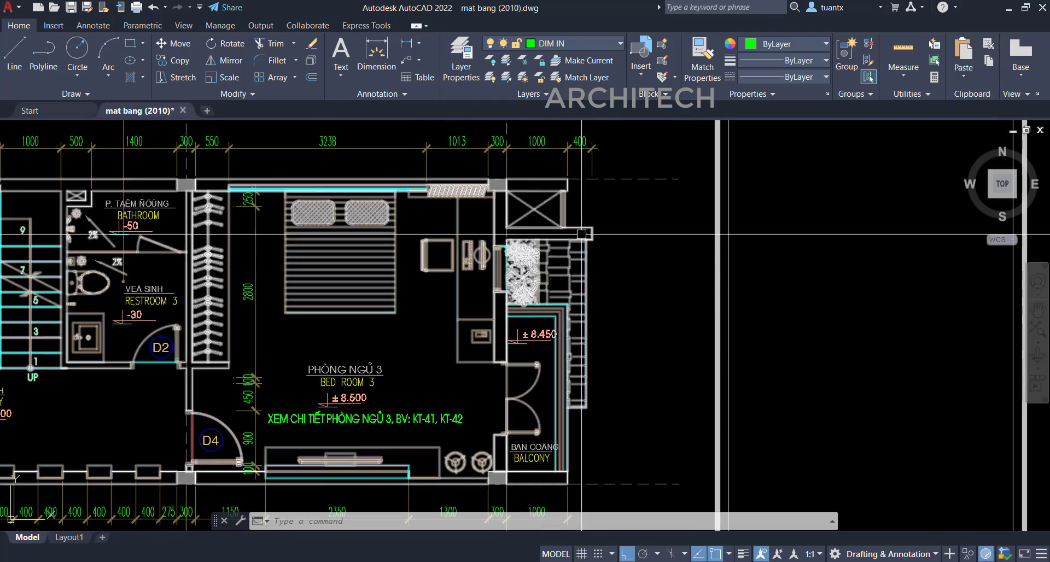
Step: Find the MẶT BẰNG TẦNG 4 - SÂN THƯỢNG plan and examine the terrace at the front of the house
scroll(550, 432, "down", 6)
middle_click_drag(553, 389, 548, 443)
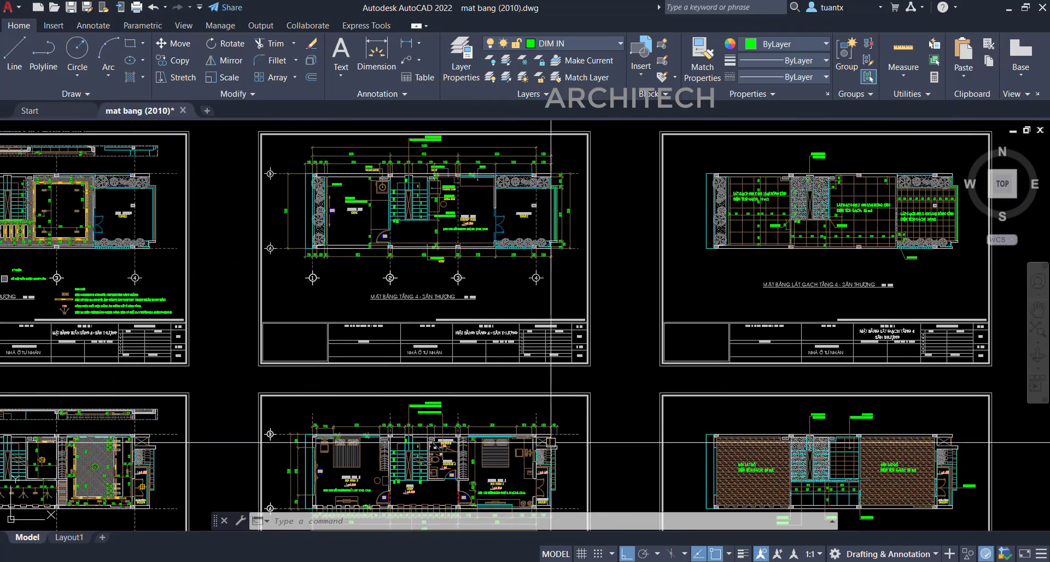
scroll(553, 145, "up", 4)
scroll(541, 239, "up", 2)
scroll(536, 265, "down", 4)
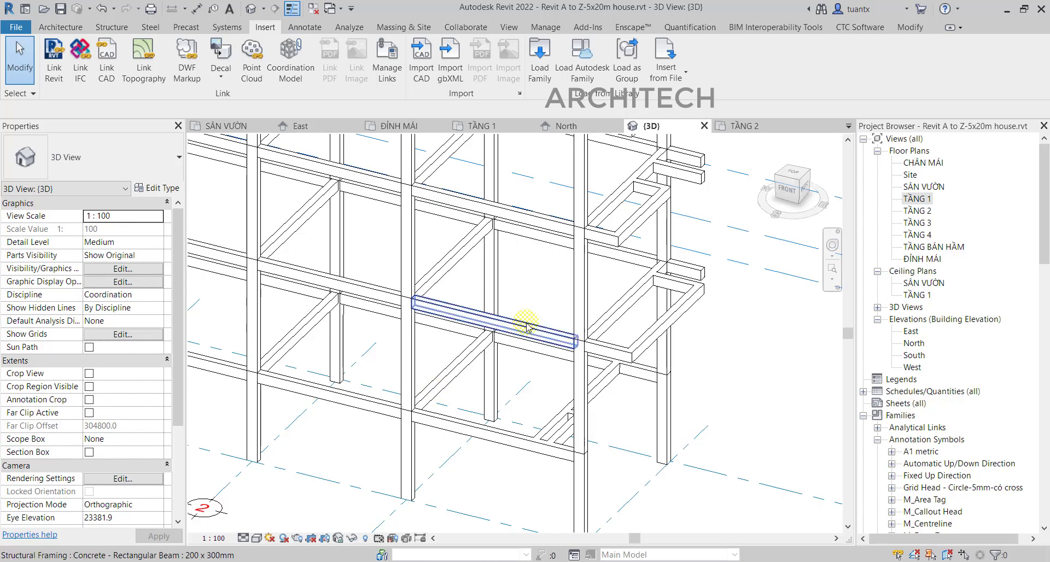
Step: Switch to the Revit 3D view and examine the beams, columns and cantilevered balconies across the storeys from several angles
middle_click_drag(462, 276, 503, 350)
middle_click_drag(524, 384, 527, 392, "shift")
middle_click_drag(568, 360, 533, 468)
middle_click_drag(527, 386, 515, 409, "shift")
middle_click_drag(504, 304, 526, 284, "shift")
scroll(491, 407, "down", 1)
middle_click_drag(491, 407, 526, 262)
middle_click_drag(526, 268, 489, 461)
scroll(538, 267, "up", 1)
scroll(499, 309, "down", 1)
middle_click_drag(505, 310, 516, 351, "shift")
middle_click_drag(515, 350, 588, 238)
scroll(444, 400, "up", 2)
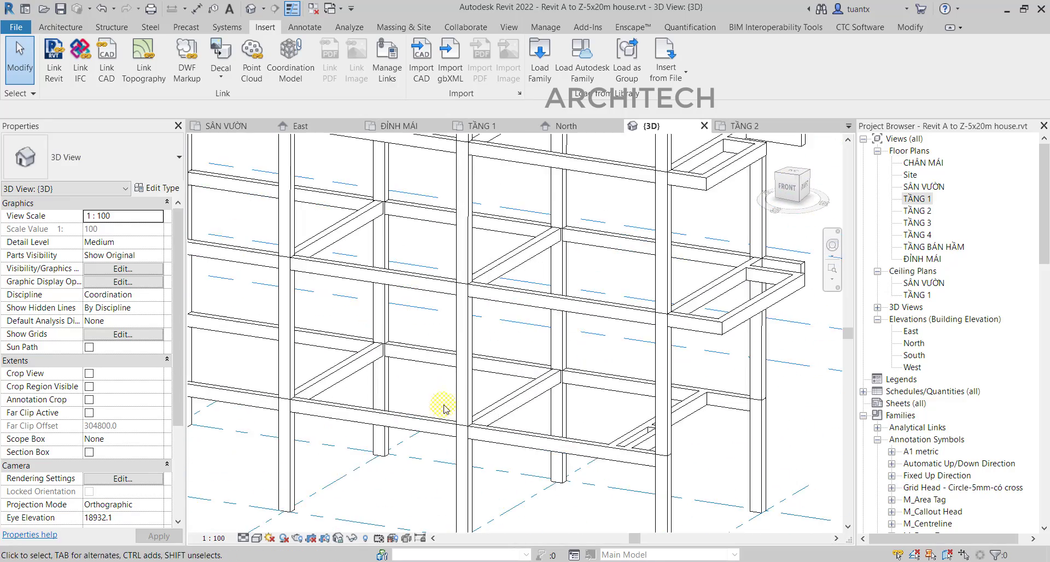
Step: Examine the basement columns along grids 2, 3 and 4 and the beams around the entrance stairs
middle_click_drag(280, 460, 387, 384)
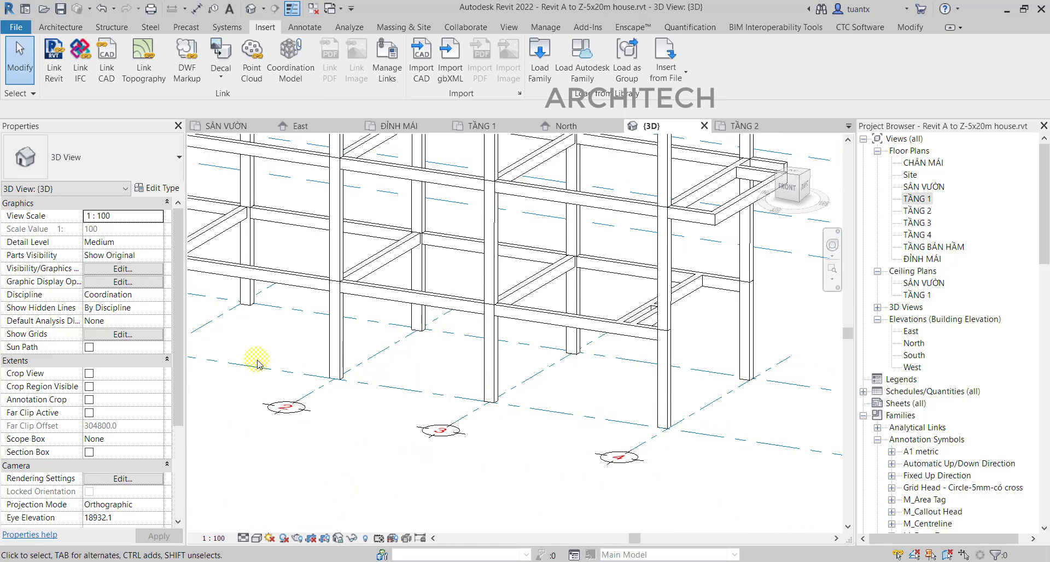
middle_click_drag(280, 364, 422, 415)
middle_click_drag(482, 365, 357, 379)
scroll(651, 275, "up", 2)
middle_click_drag(651, 275, 538, 305)
scroll(475, 391, "down", 3)
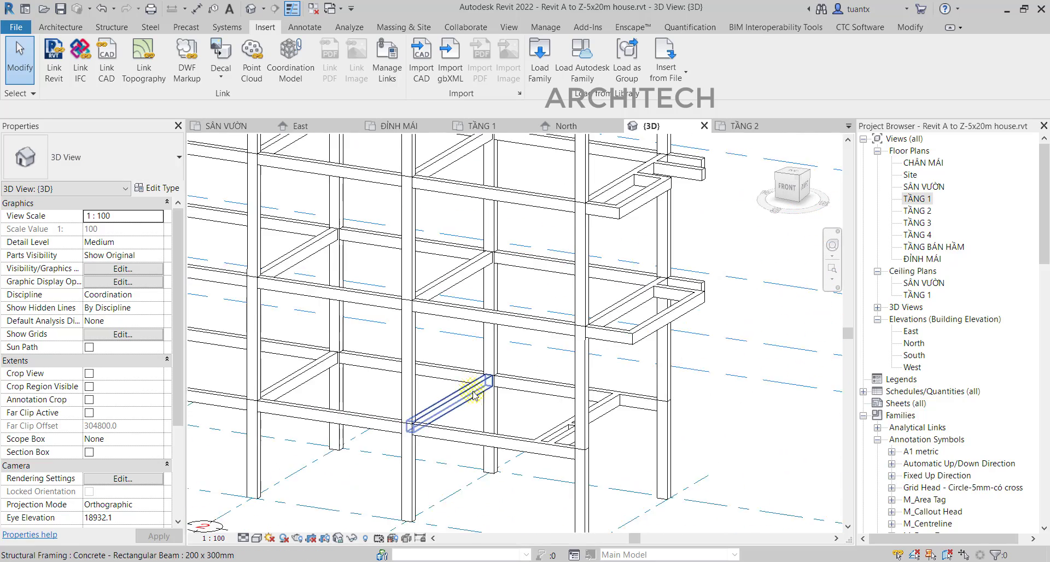
scroll(476, 392, "up", 1)
middle_click_drag(475, 391, 428, 347)
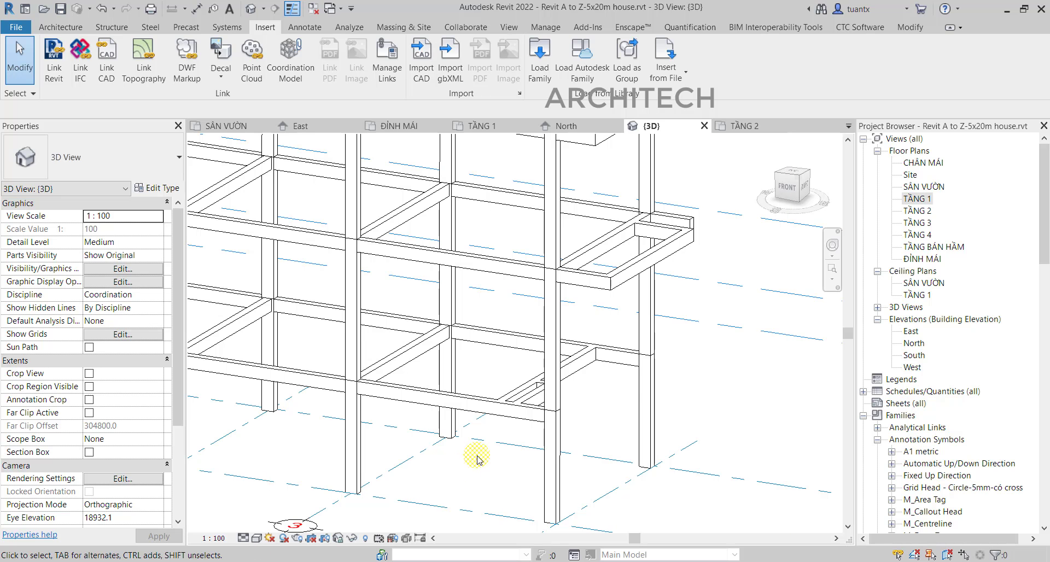
Step: Inspect the properties of the TẦNG 2 front balcony beam and the basement column at grid A-3
left_click(605, 295)
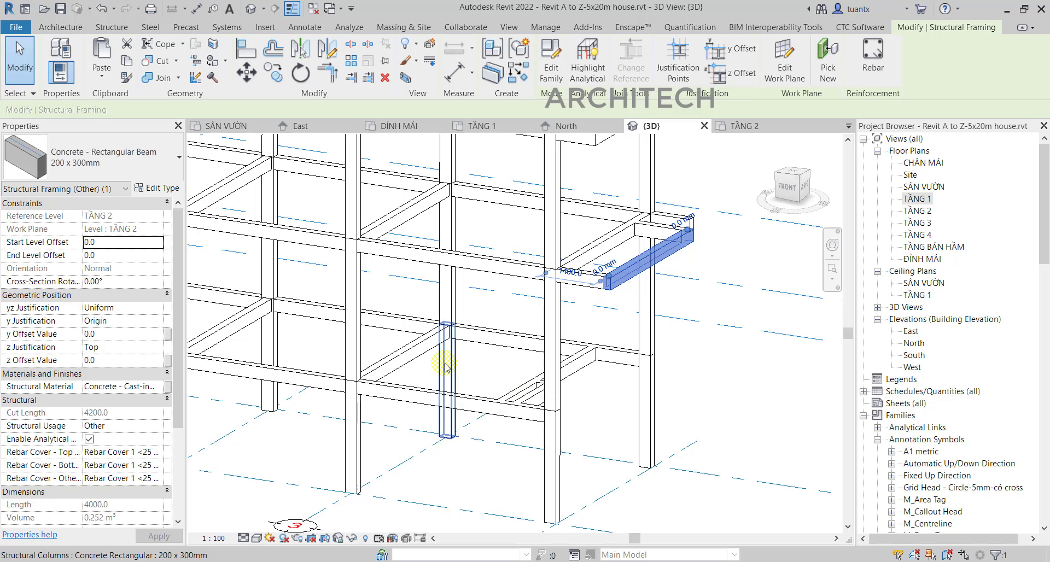
scroll(478, 350, "down", 3)
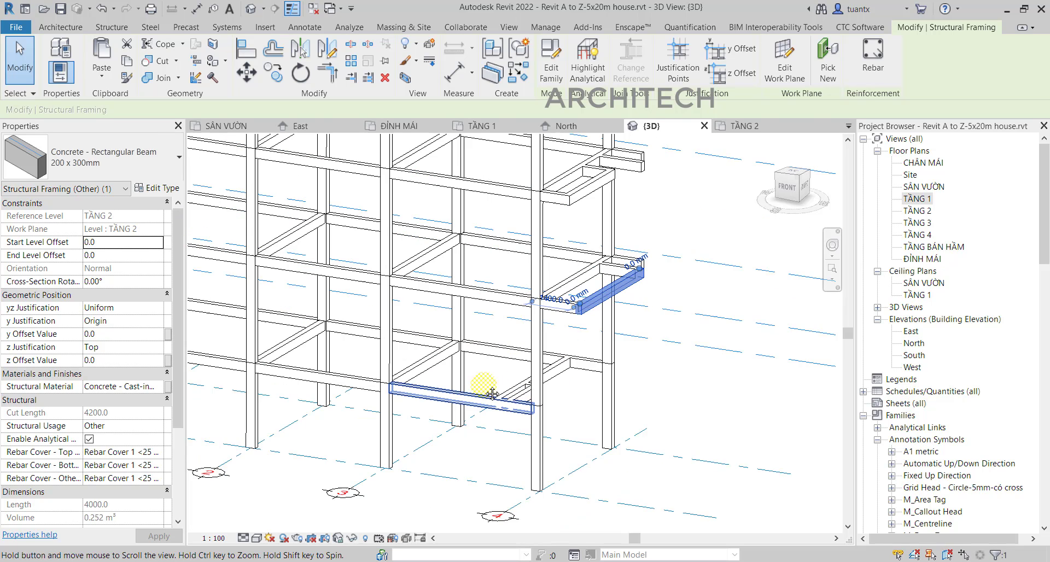
left_click(445, 397)
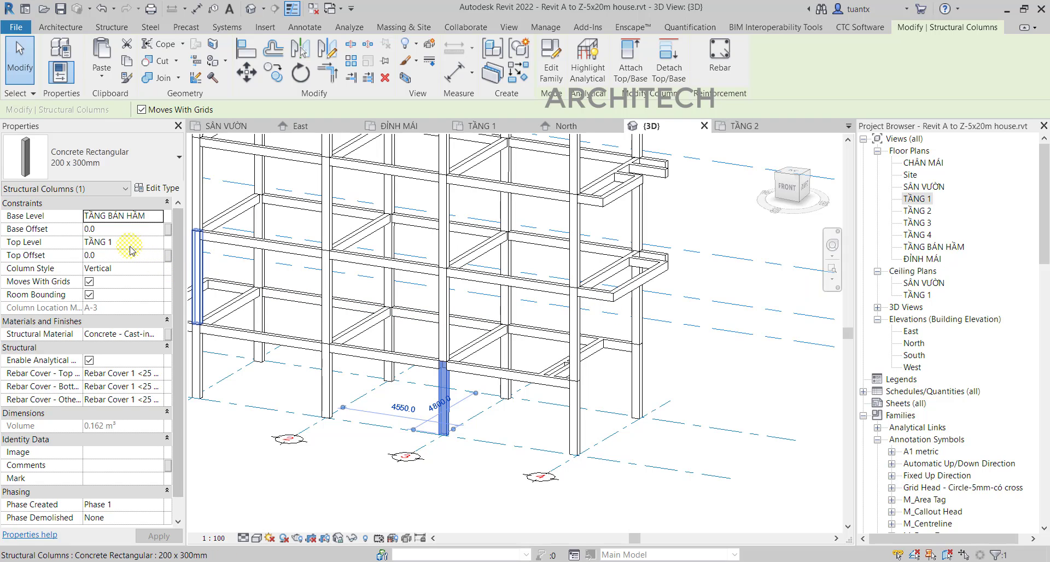
Step: Open the column's structural material and compare Concrete - Cast-in-Place Concrete with Concrete - Cast-in-Place Concrete-Bê tông cốt thép
left_click(159, 339)
left_click(162, 334)
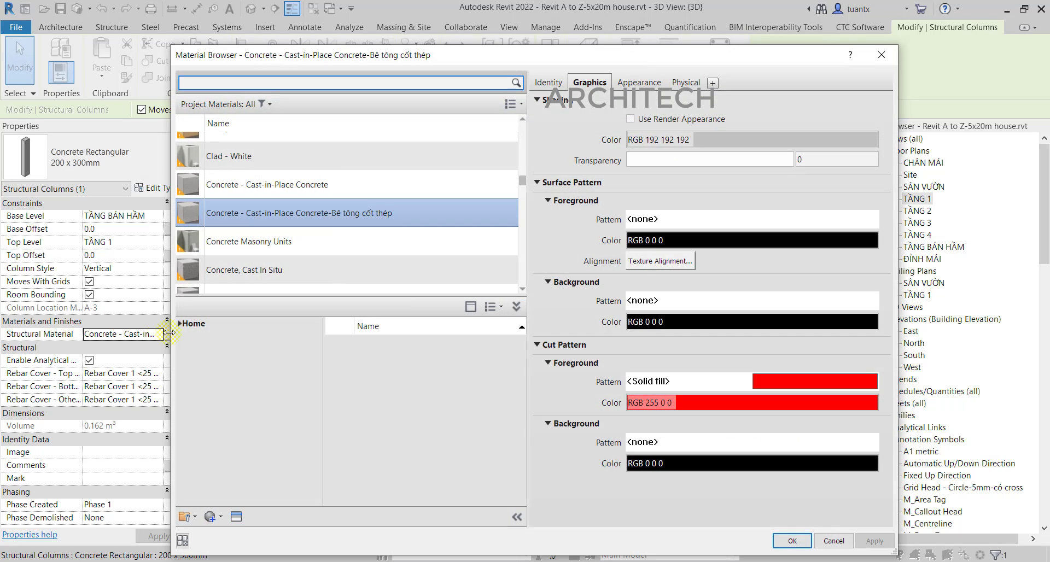
scroll(289, 246, "down", 1)
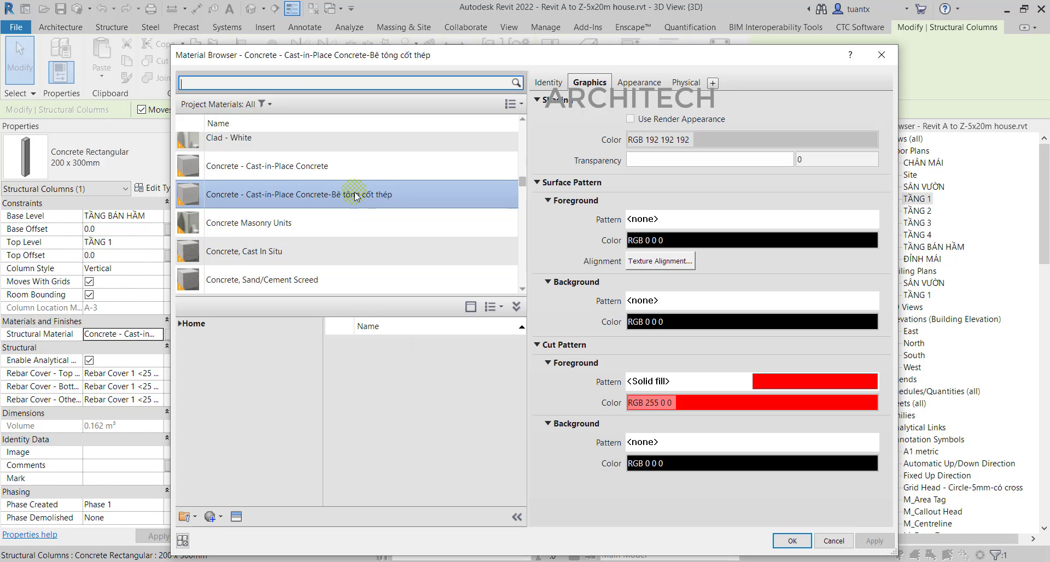
left_click(310, 176)
left_click(312, 194)
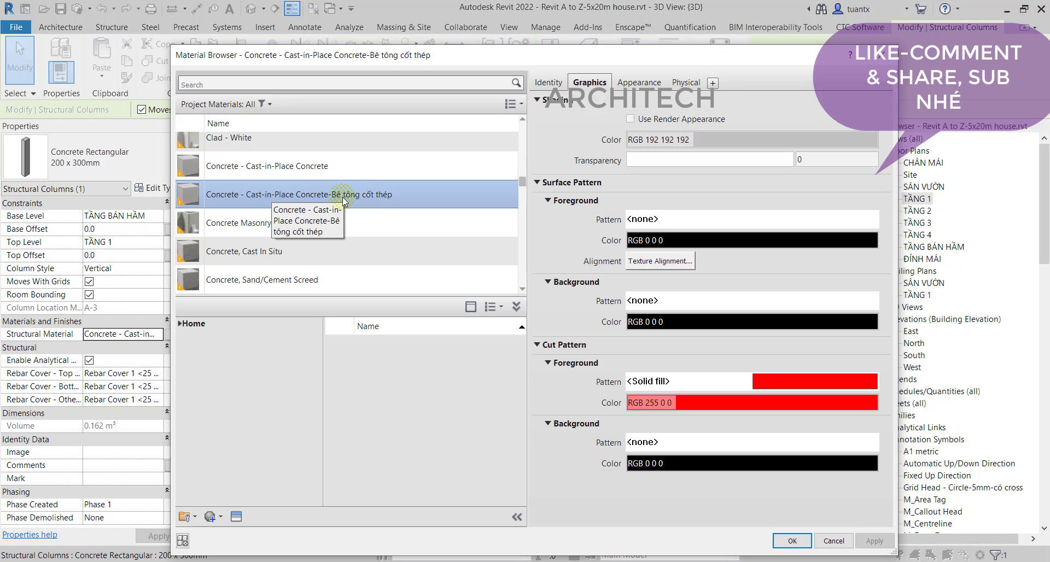
Step: Compare the appearance settings of the two cast-in-place concrete materials, leaving the Bê tông cốt thép one selected
left_click(638, 81)
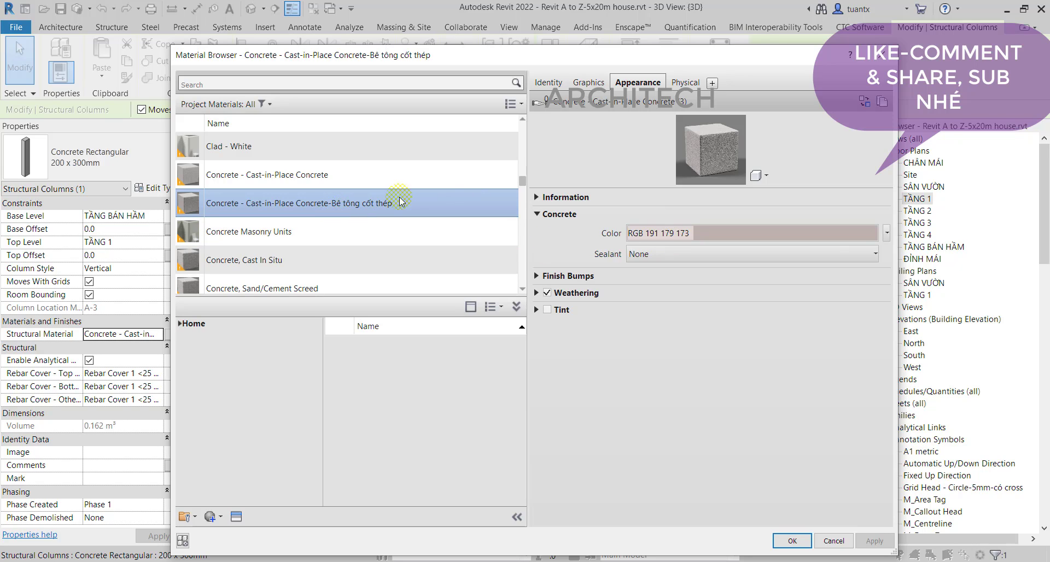
left_click(339, 176)
left_click(352, 204)
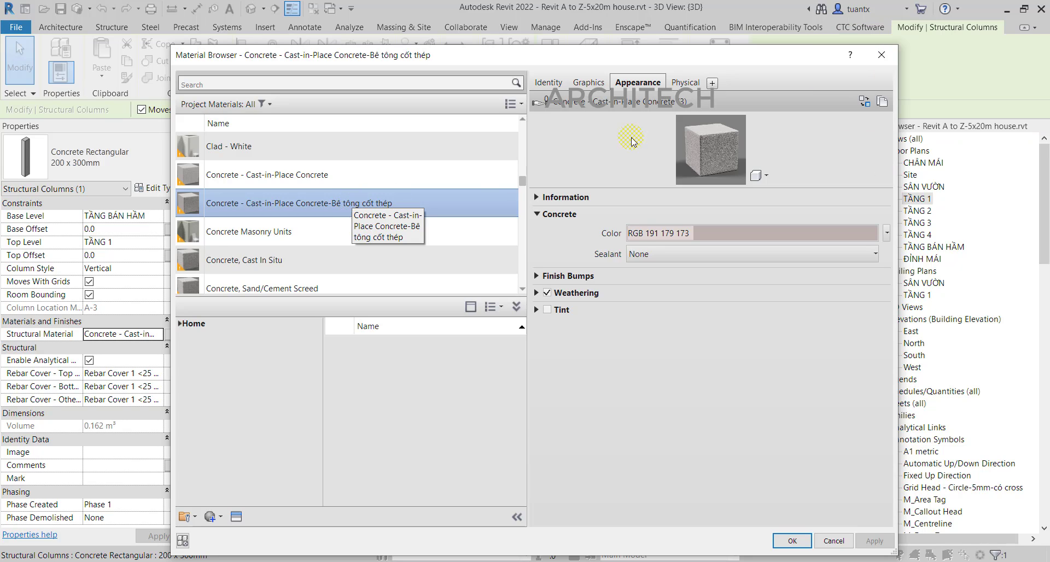
Step: Compare the surface and cut patterns of both concretes, and accept the Bê tông cốt thép material for the column
left_click(589, 82)
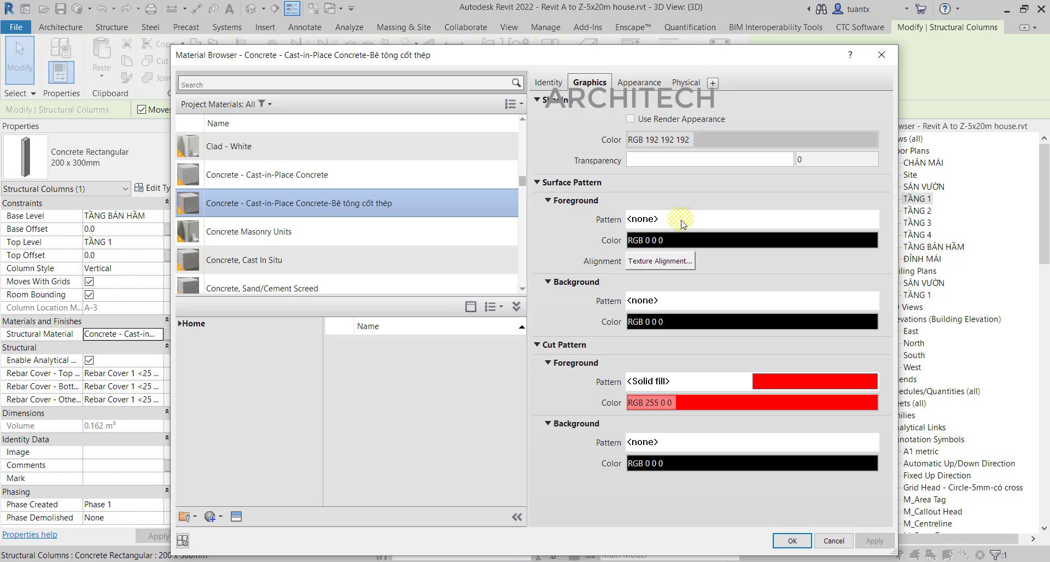
left_click(353, 176)
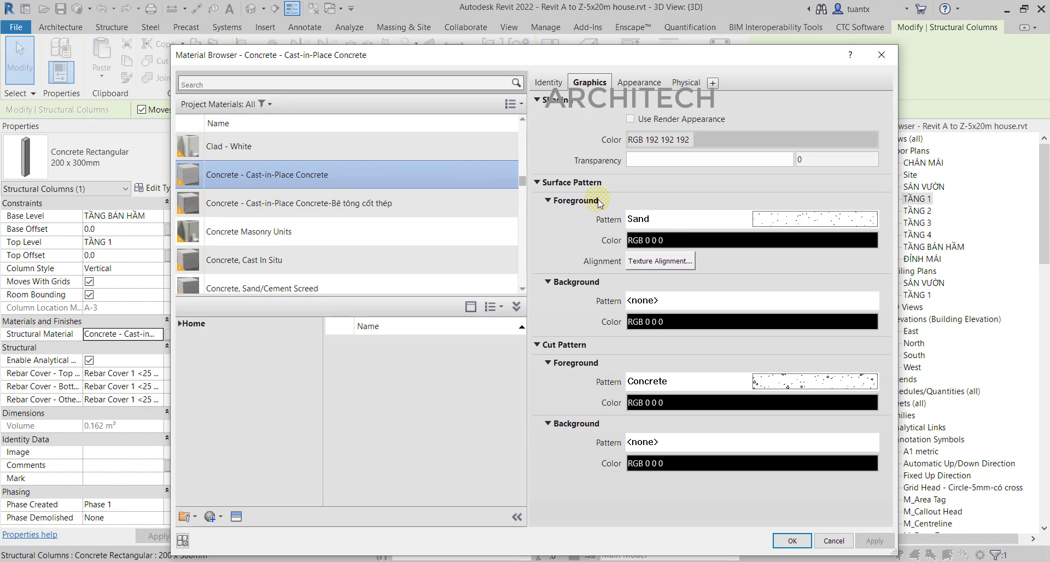
left_click(483, 216)
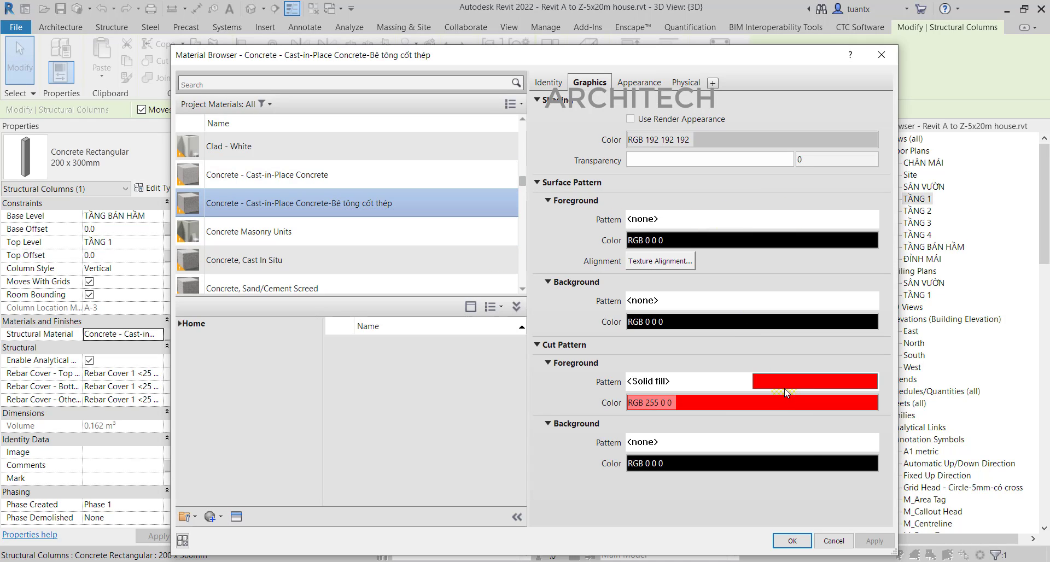
left_click(792, 541)
Step: Open the TẦNG 2 floor plan and examine how the columns' cut fill displays
left_click(919, 211)
double_click(919, 211)
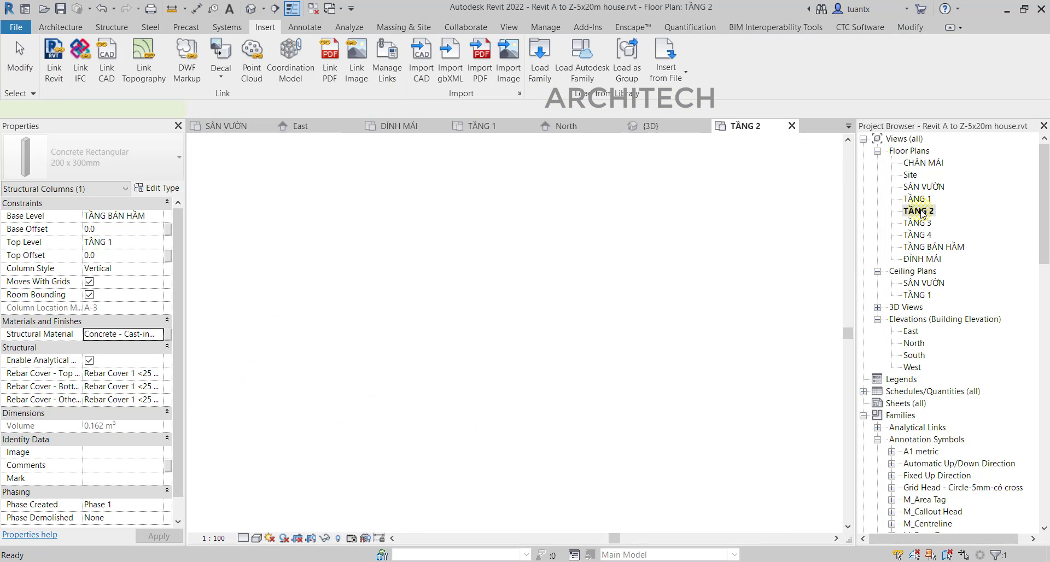
scroll(547, 265, "down", 5)
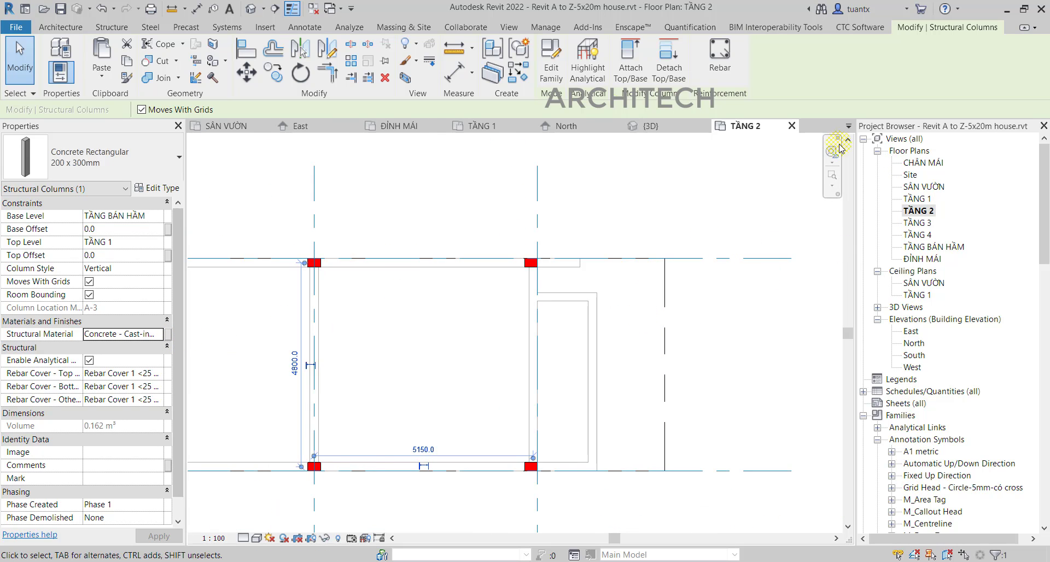
Step: Return to the 3D view, inspect the properties of the TẦNG 2 girder between grids 3 and 4, and clear the selection
left_click(256, 10)
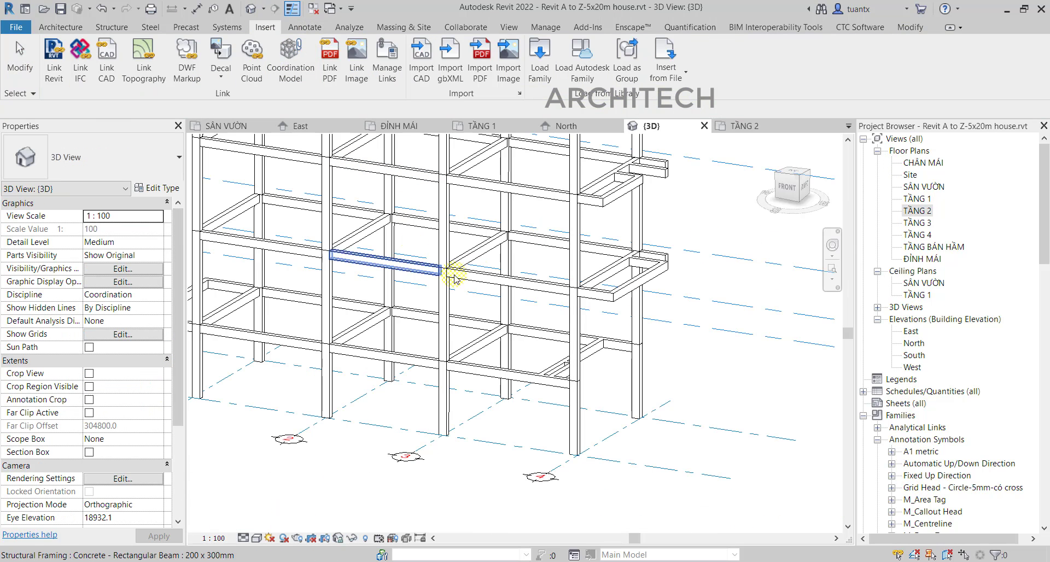
left_click(522, 286)
scroll(700, 375, "up", 1)
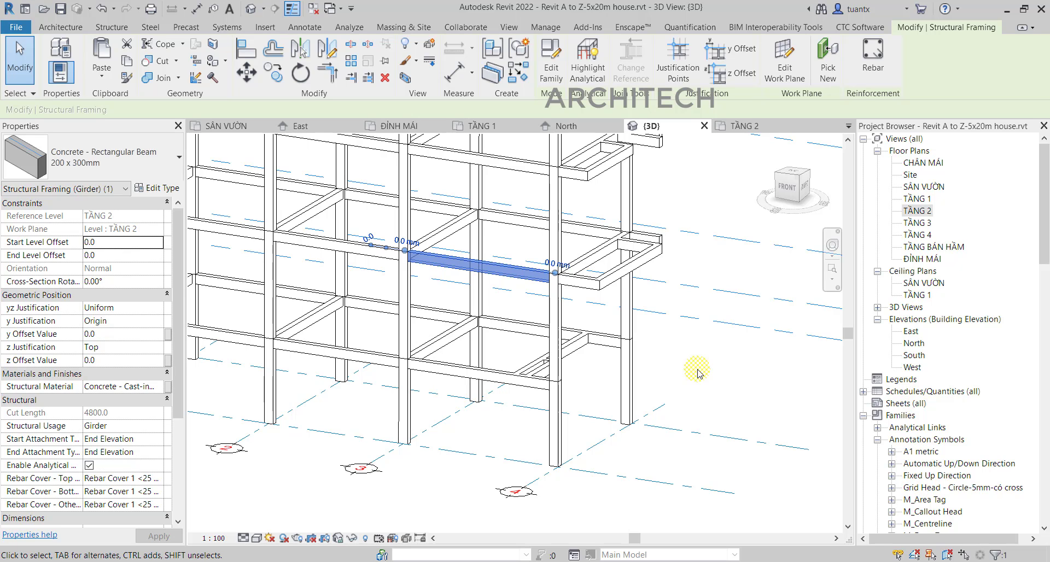
left_click(734, 376)
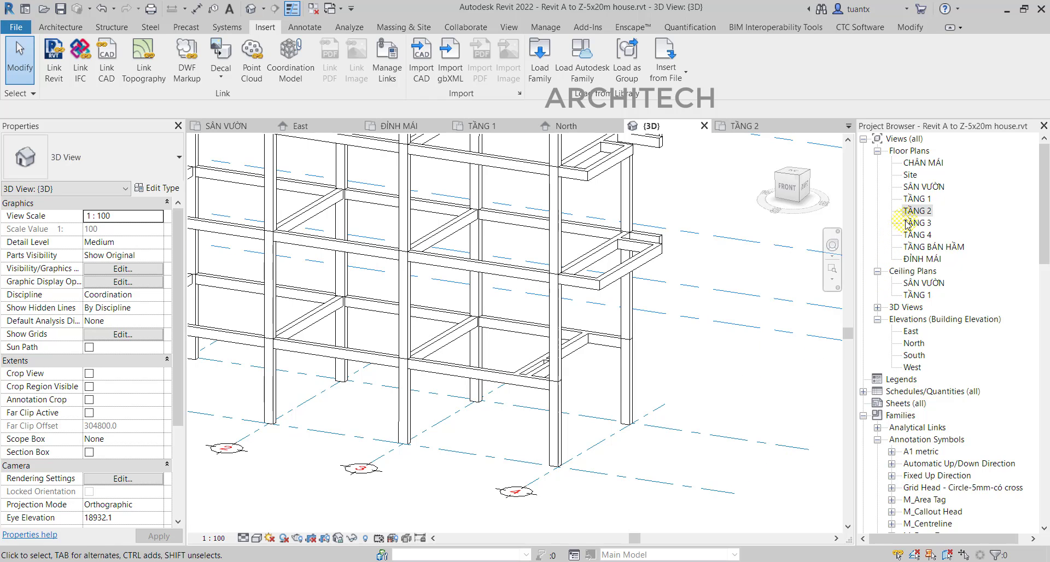
Step: Open the TẦNG 1 floor plan and examine the columns and beam outlines along grids 1 to 4
double_click(917, 200)
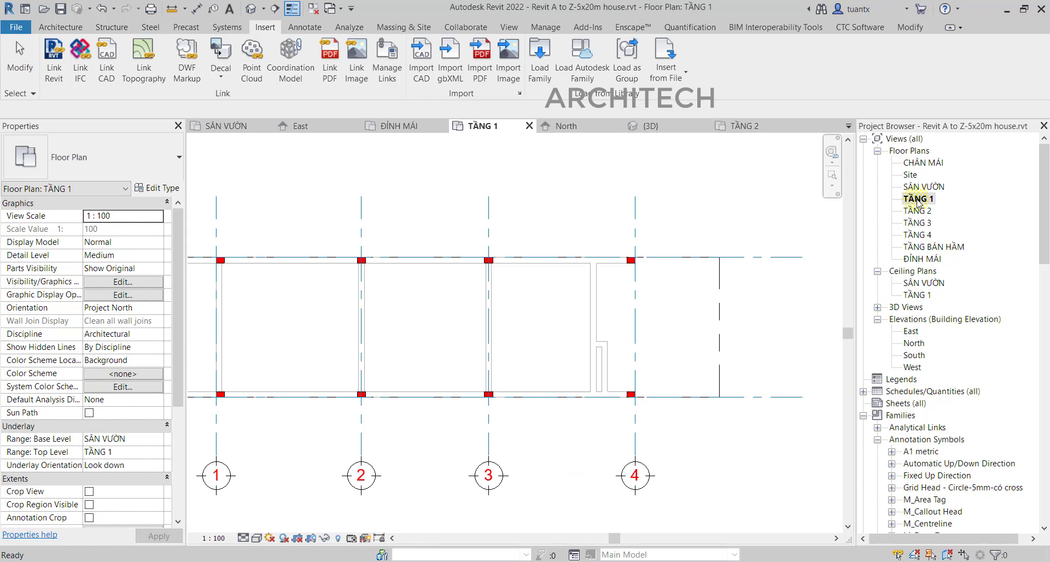
middle_click_drag(689, 328, 612, 323)
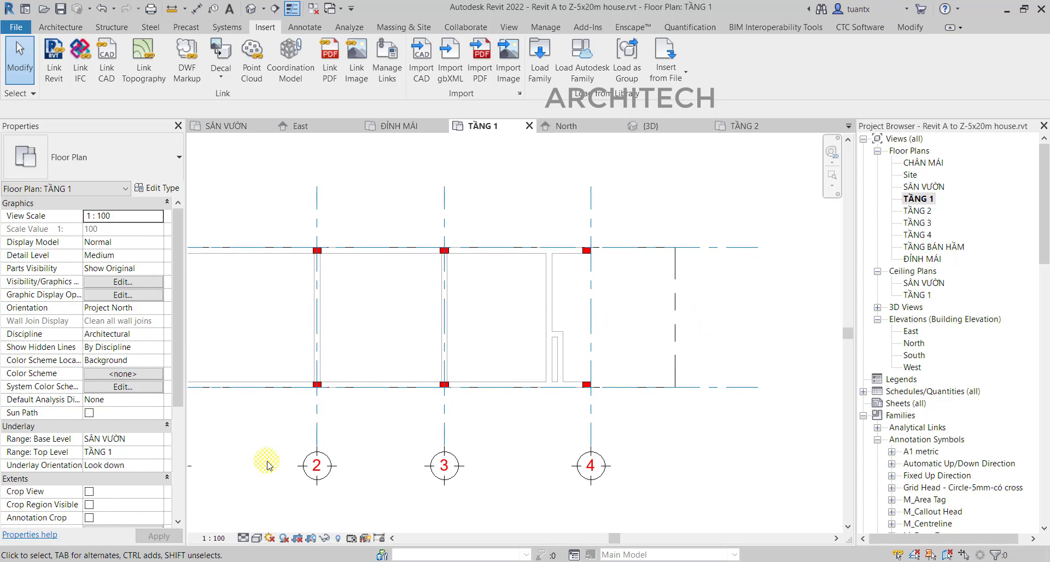
middle_click_drag(268, 438, 435, 428)
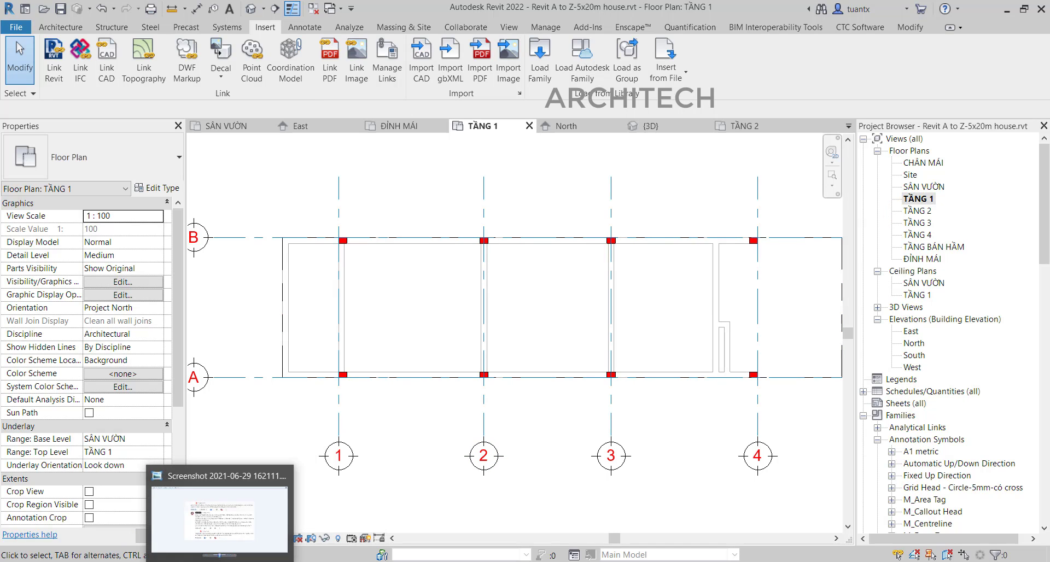
Step: Switch to the comment screenshot in Windows Photo Viewer, read the replies about view range, and return to the TẦNG 1 plan in Revit
left_click(221, 554)
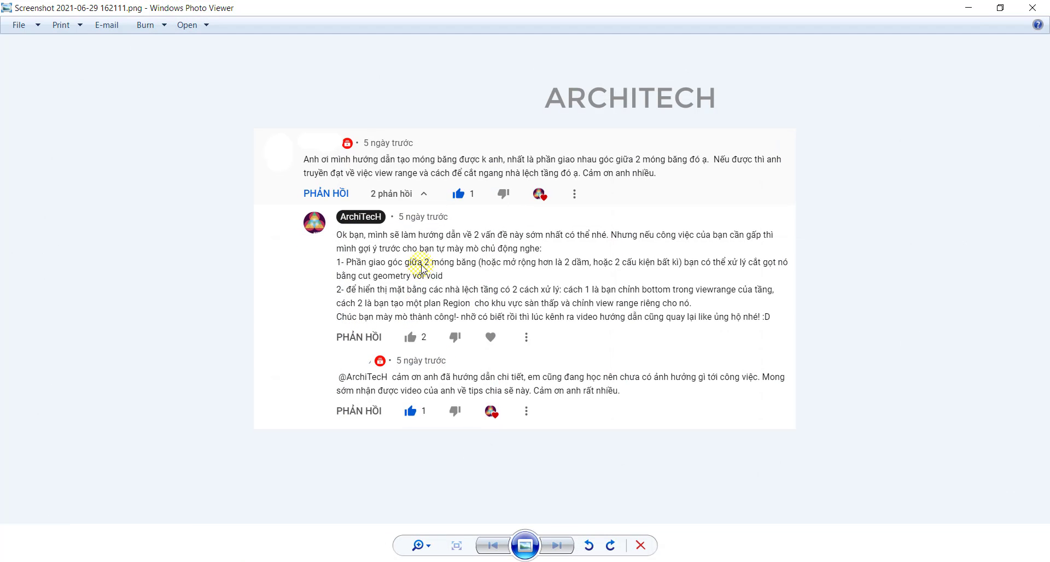
scroll(421, 268, "up", 2)
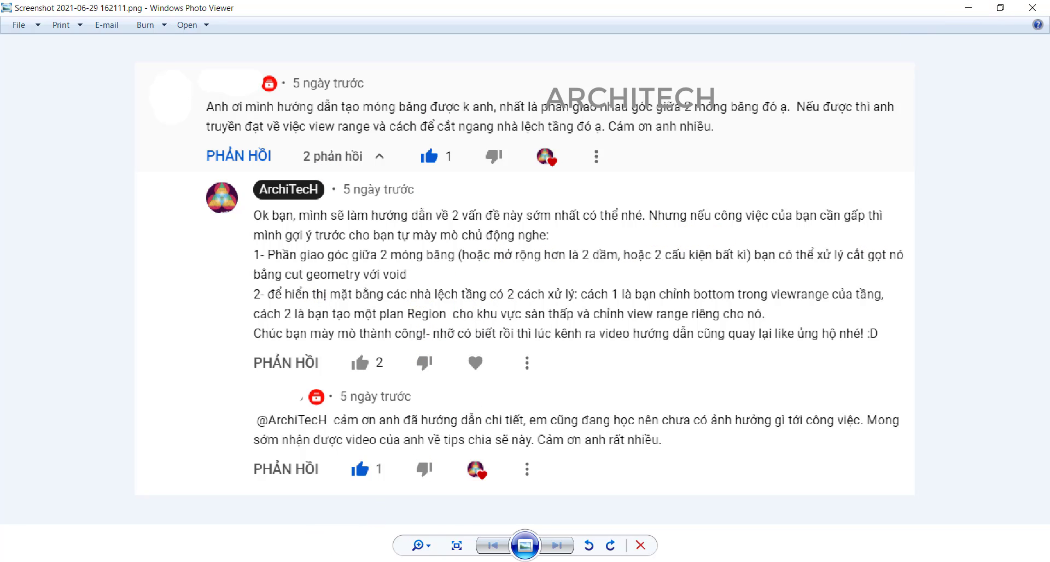
key("alt+Tab")
middle_click_drag(511, 354, 449, 345)
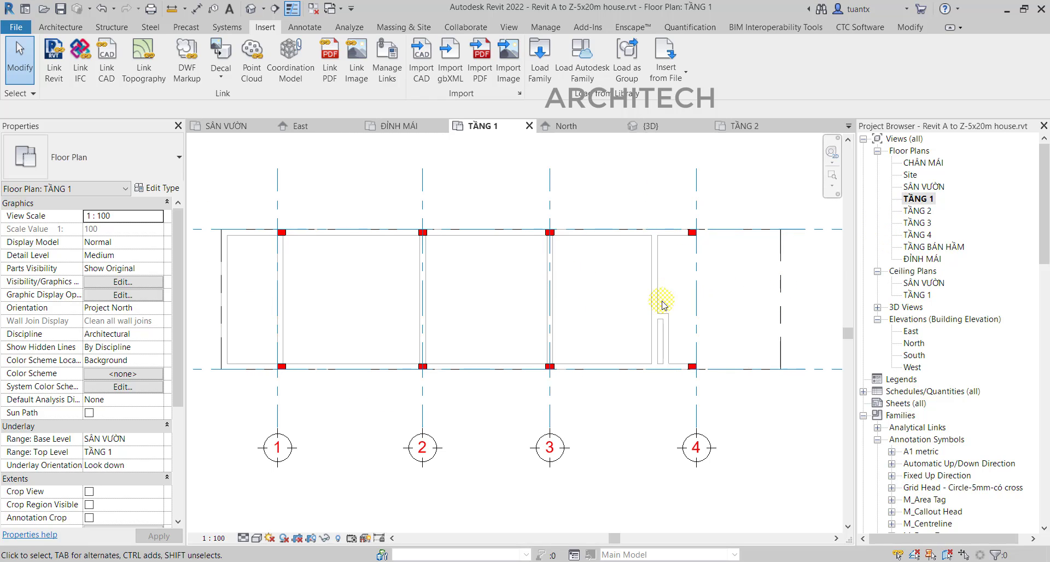
middle_click_drag(490, 315, 545, 324)
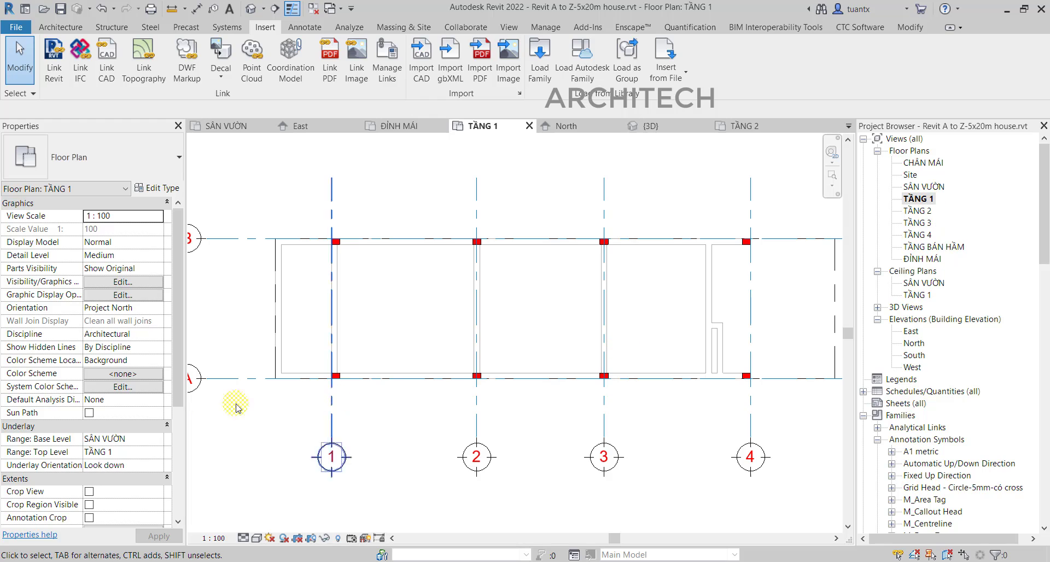
Step: Set the TẦNG 1 plan's underlay base level to None and back to SÂN VƯỜN to compare how the beams display
left_click(114, 438)
left_click(157, 439)
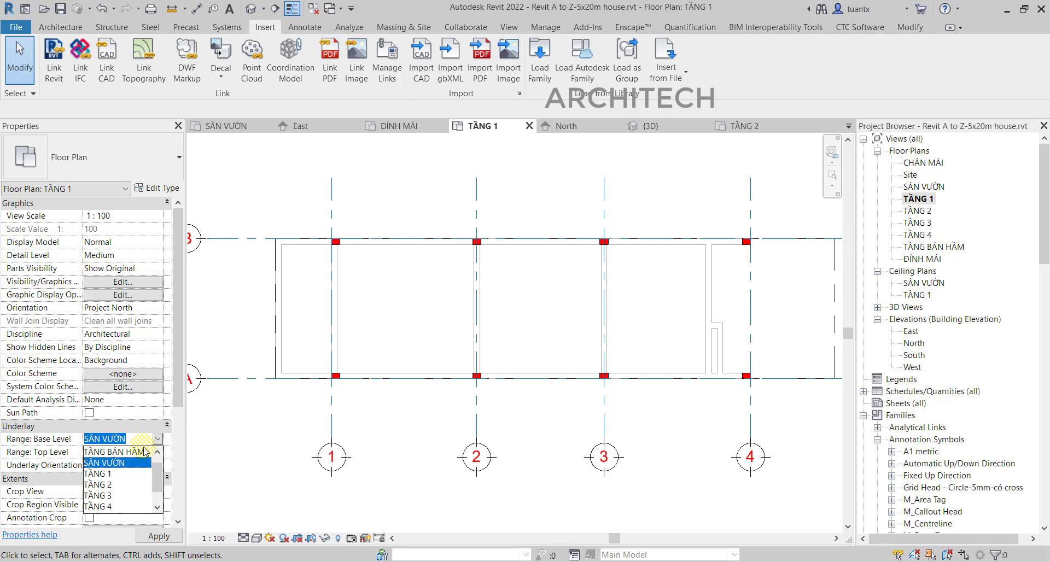
left_click(108, 452)
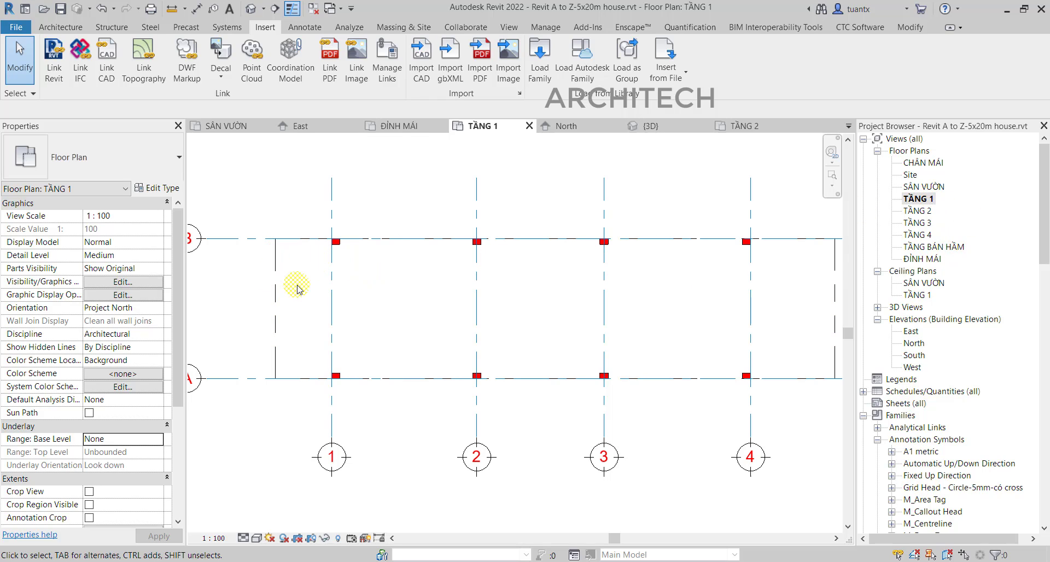
left_click(147, 440)
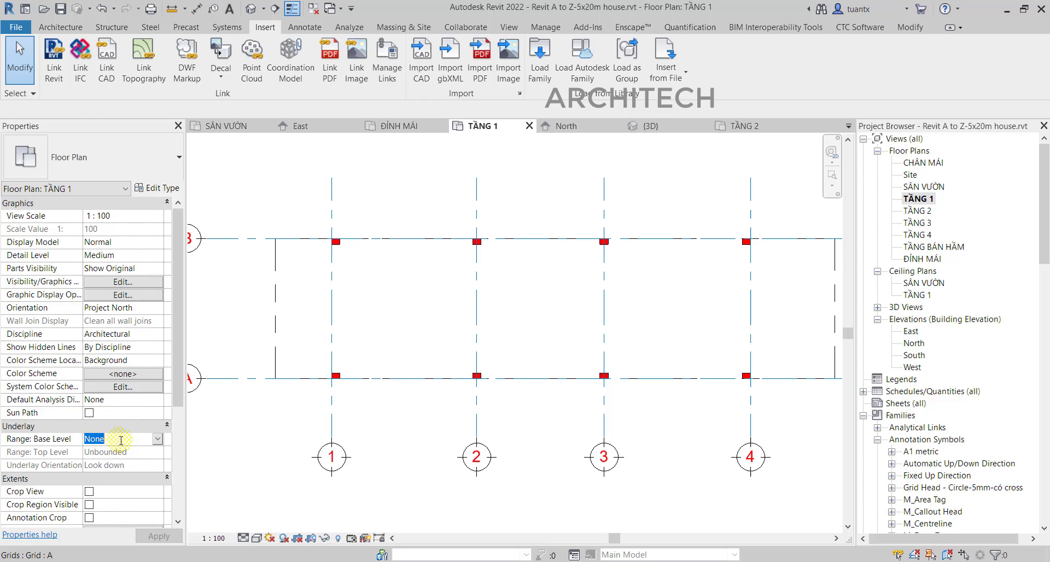
left_click(157, 441)
left_click(112, 475)
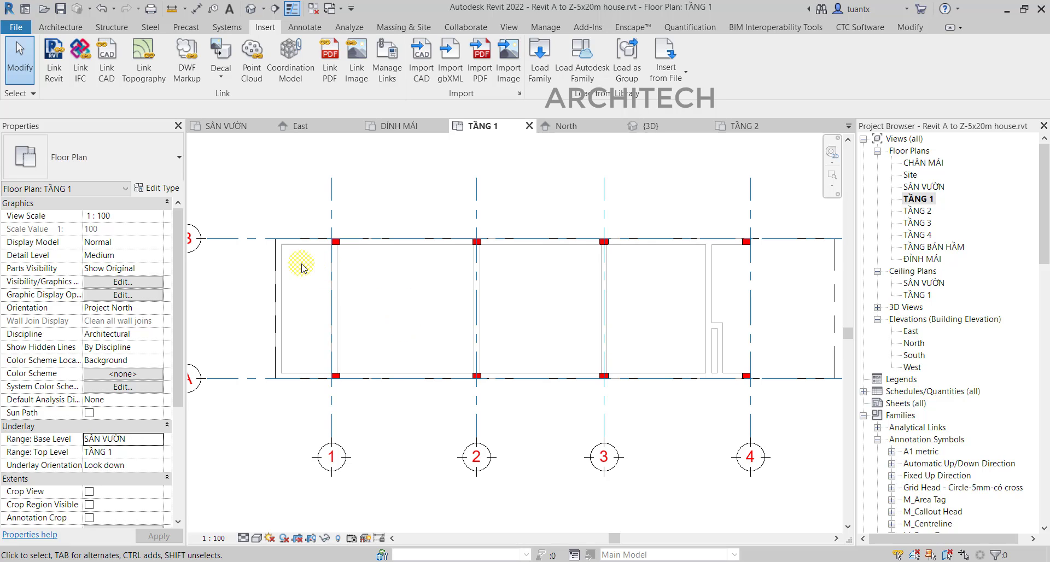
left_click(547, 241)
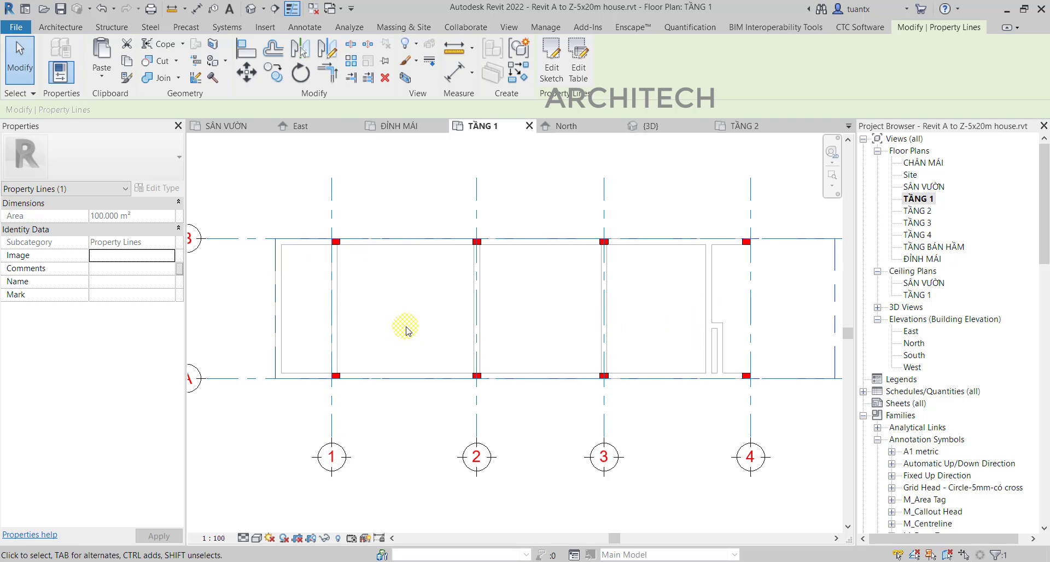
left_click(402, 309)
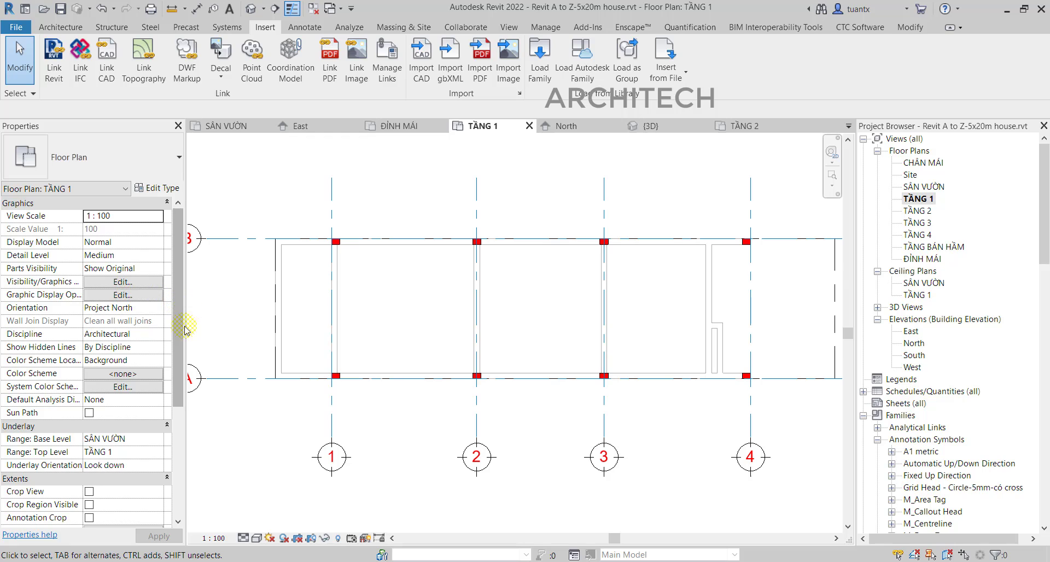
Step: Review the TẦNG 1 plan's view range against the sample diagram and set the view depth offset to -350
left_click_drag(184, 327, 186, 416)
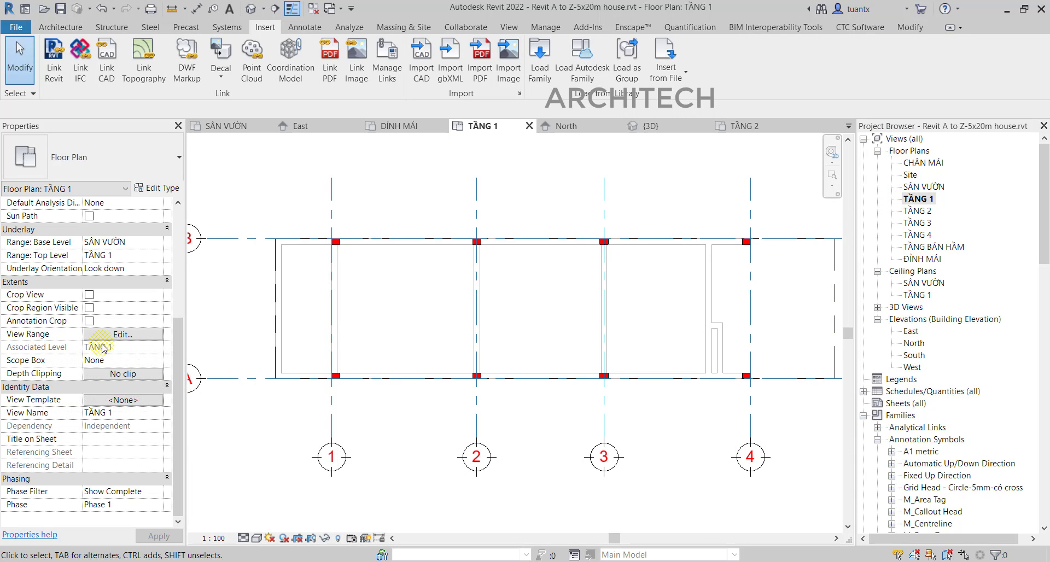
left_click(117, 335)
left_click_drag(421, 180, 888, 135)
left_click(688, 303)
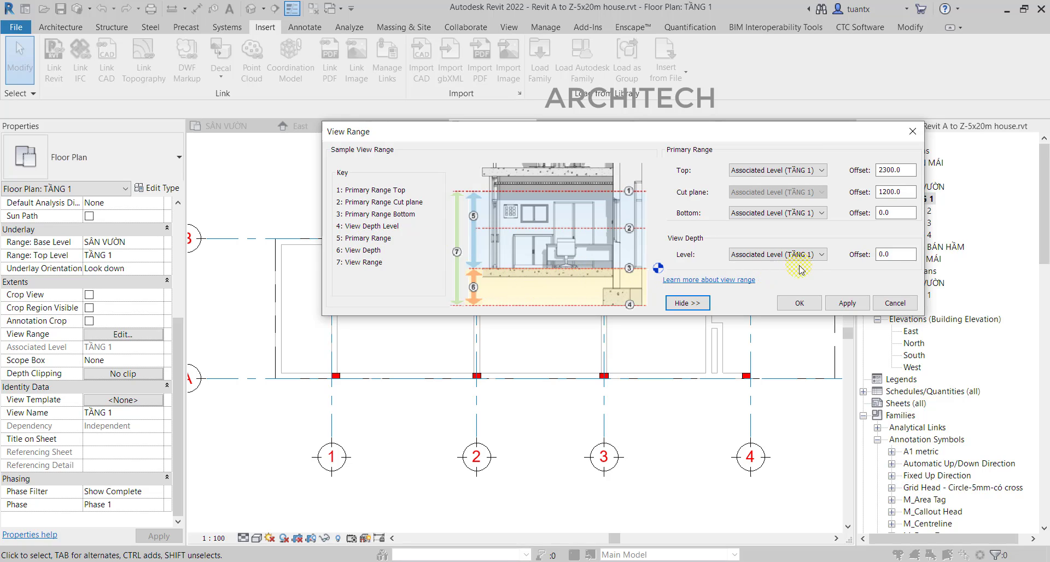
double_click(898, 254)
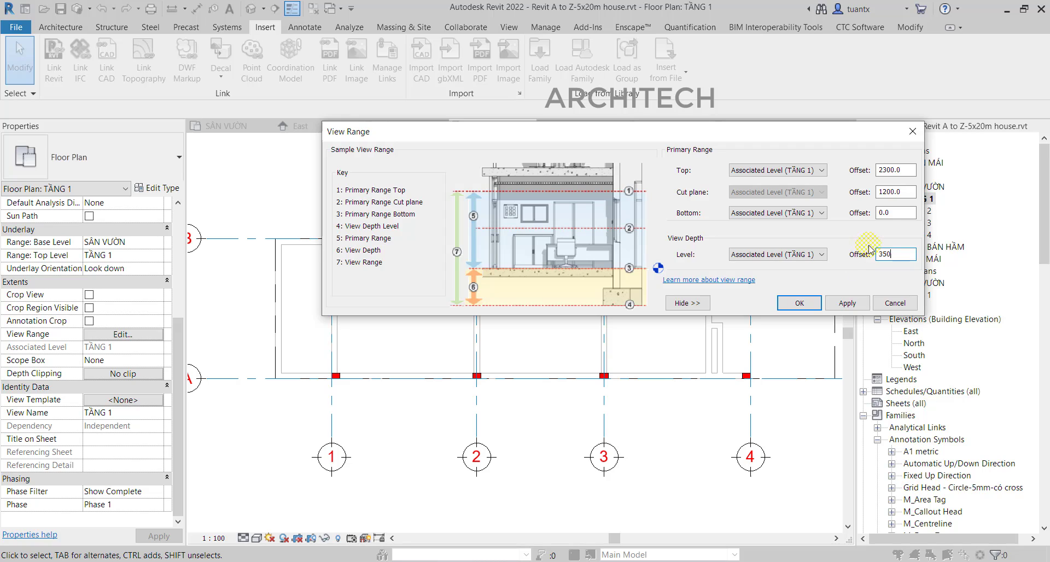
double_click(894, 212)
double_click(906, 212)
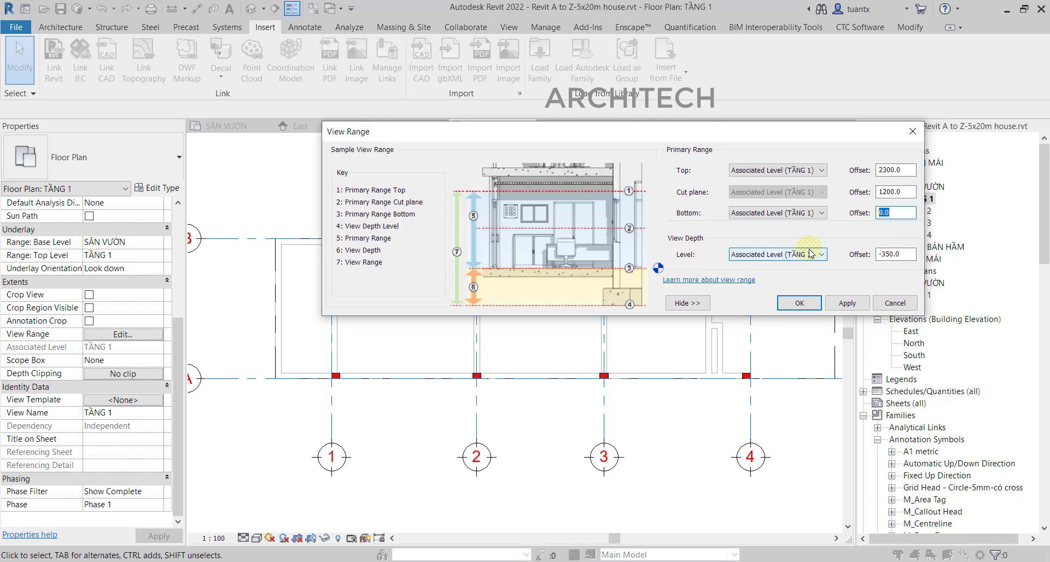
left_click(848, 303)
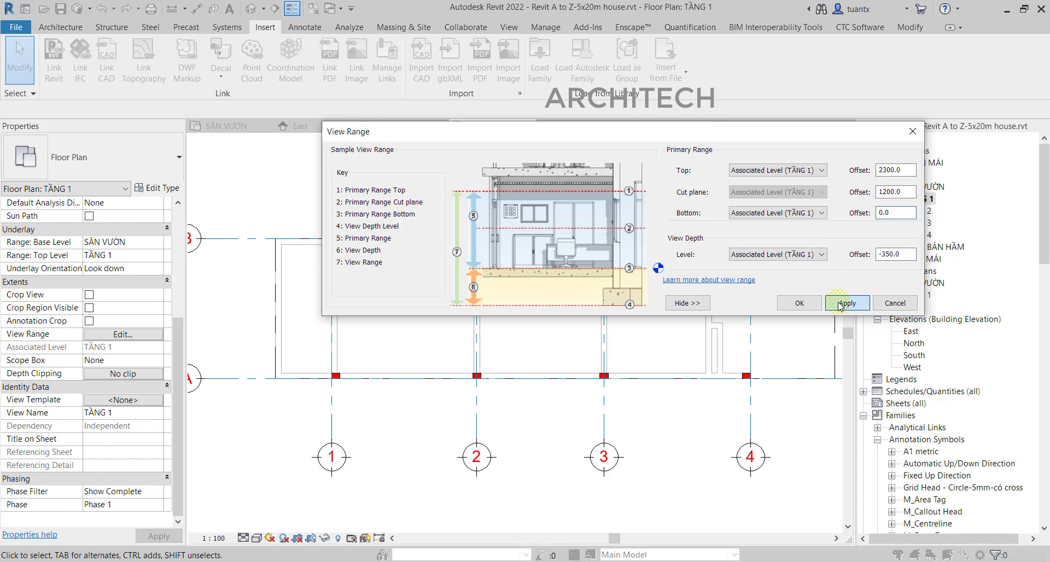
left_click(808, 308)
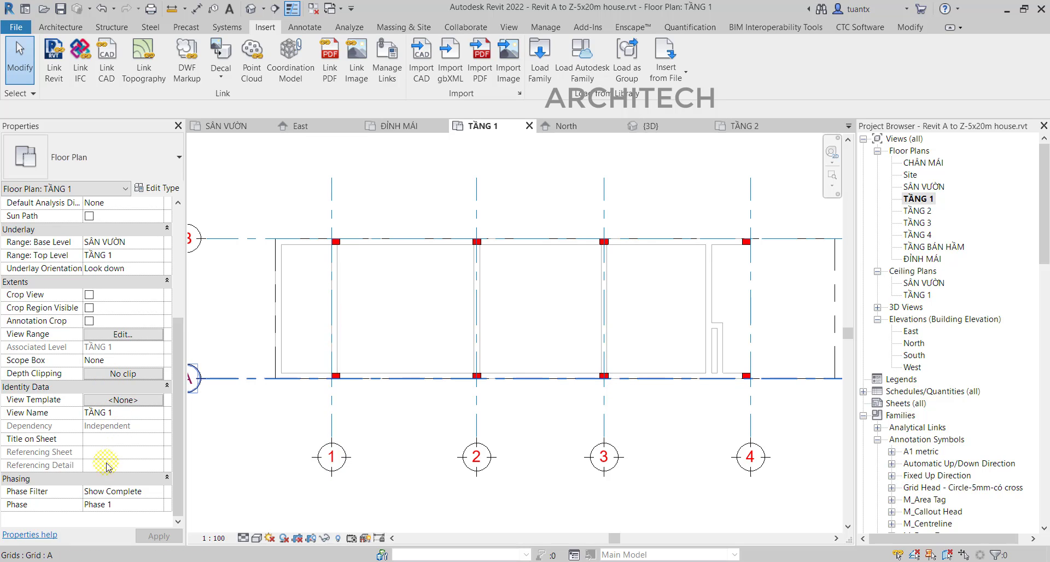
Step: Set the bottom offset of the TẦNG 1 plan's primary view range to -350
left_click(119, 335)
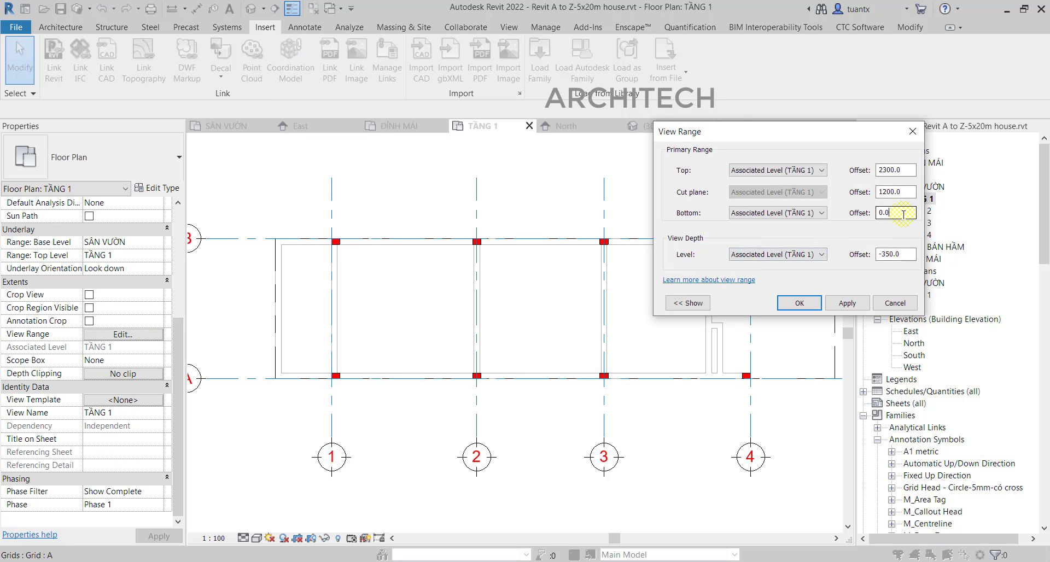
double_click(903, 215)
left_click(870, 302)
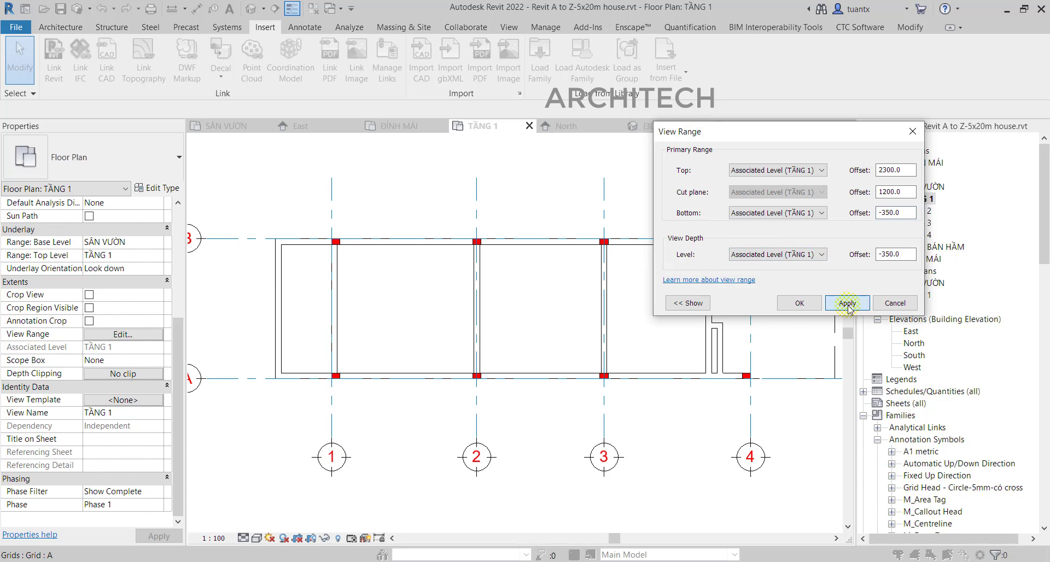
left_click(794, 303)
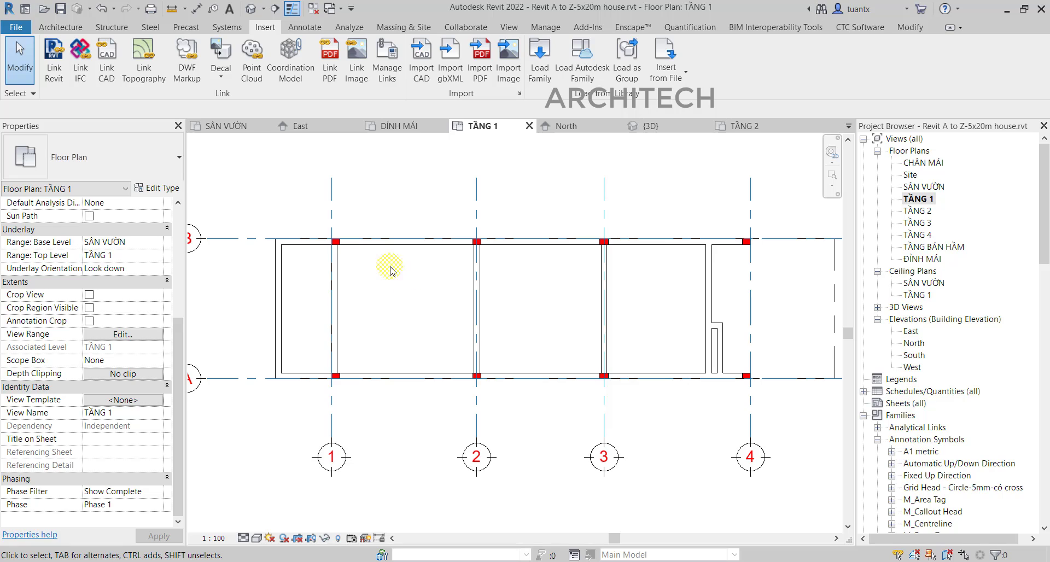
Step: Inspect the longitudinal and transverse girders in the TẦNG 1 plan by selecting them individually, and clear the selection
scroll(388, 263, "up", 2)
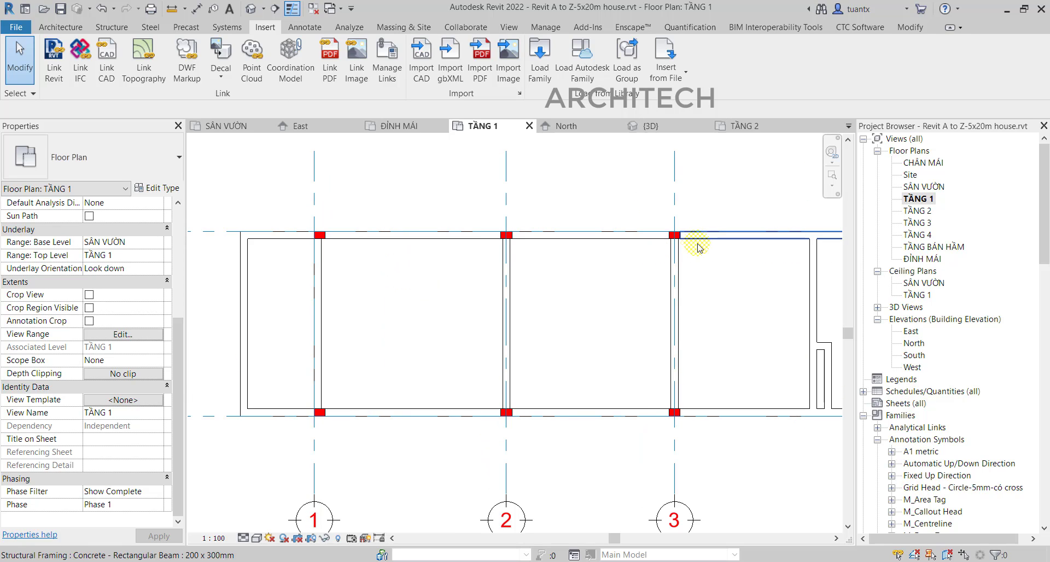
mouse_move(719, 244)
middle_mouse_down()
mouse_move(587, 251)
mouse_move(642, 227)
middle_mouse_up()
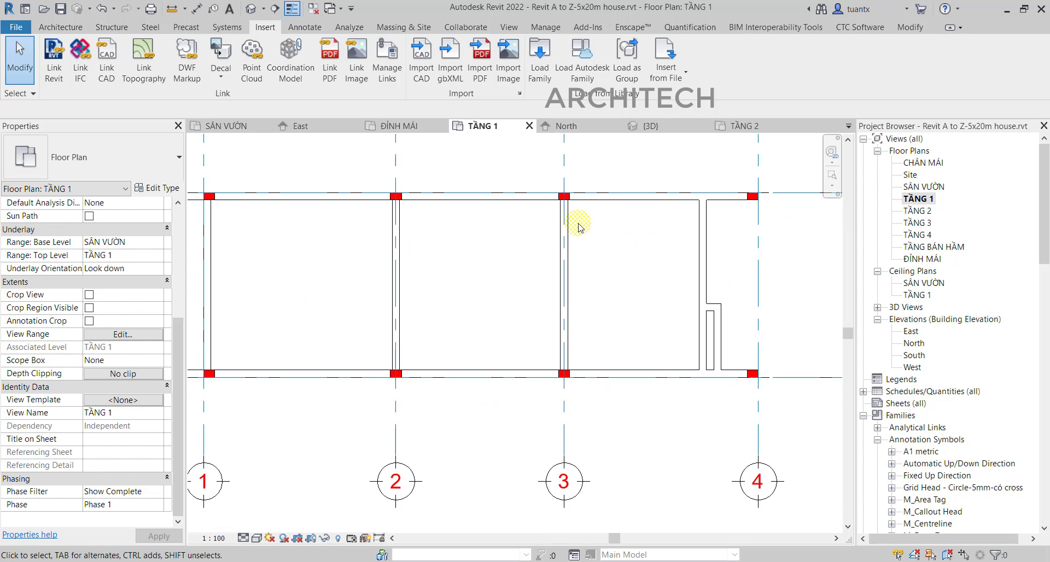
middle_click_drag(468, 235, 497, 230)
left_click(489, 191)
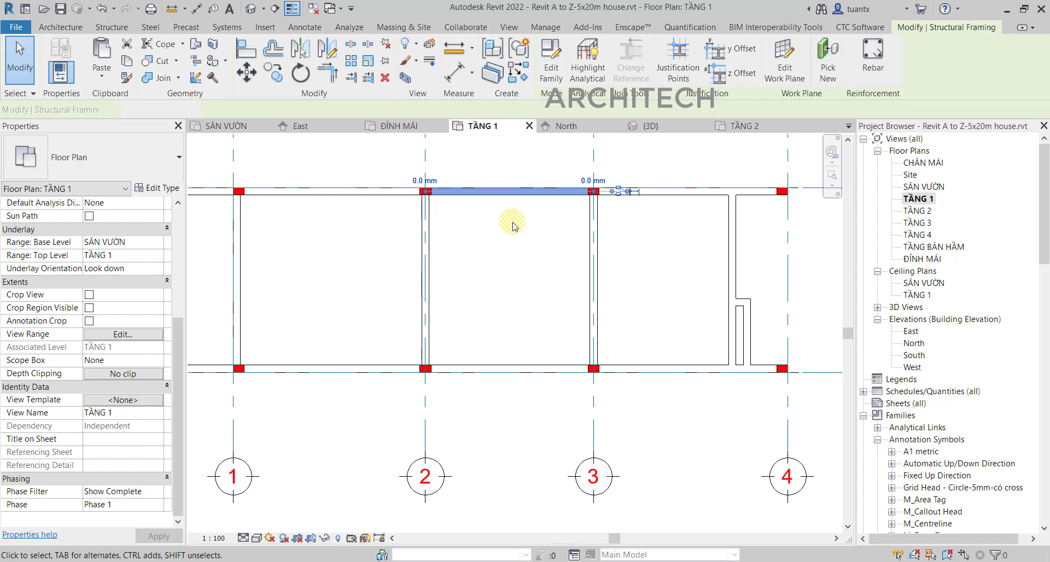
scroll(493, 280, "up", 1)
middle_click_drag(504, 287, 552, 298)
scroll(500, 284, "down", 1)
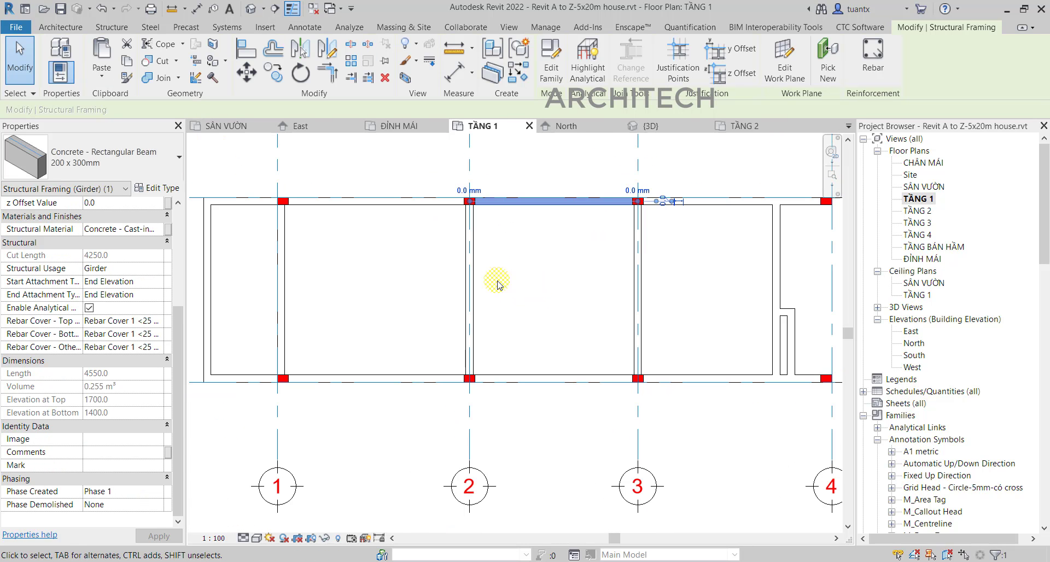
middle_click_drag(403, 229, 419, 235)
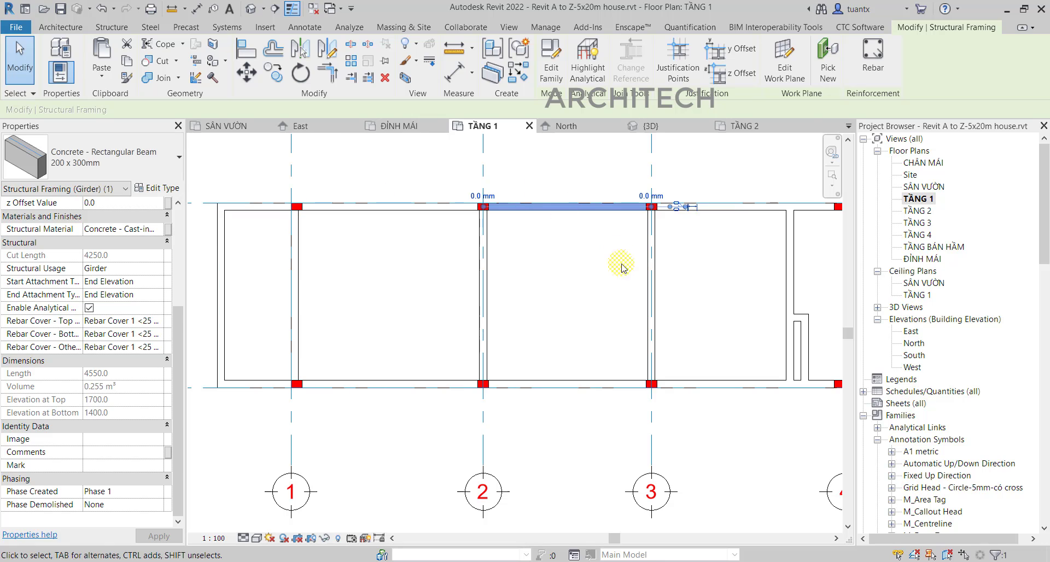
left_click(361, 383)
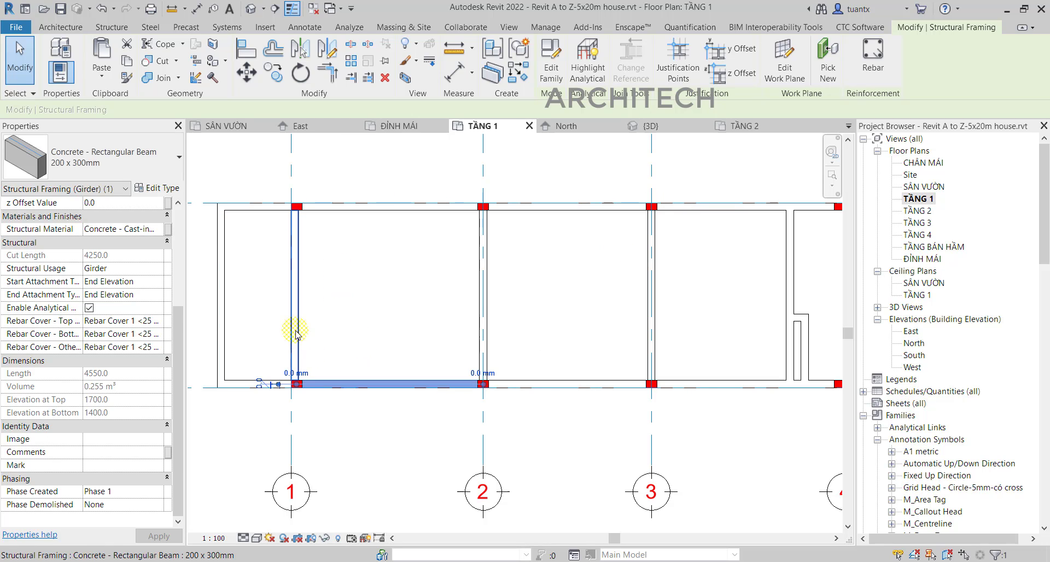
left_click(296, 334)
left_click(222, 294)
left_click(484, 260)
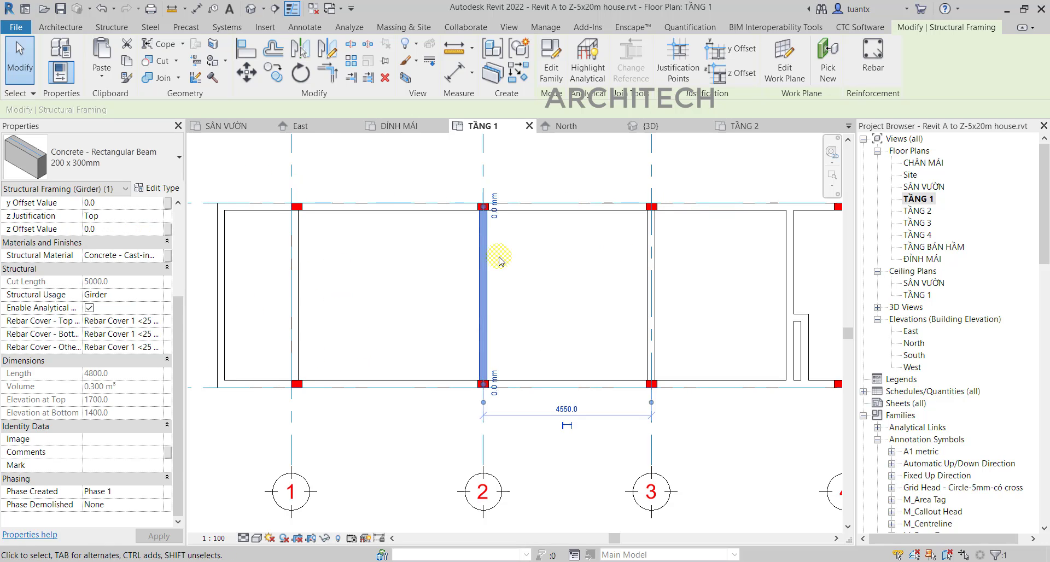
left_click(591, 276)
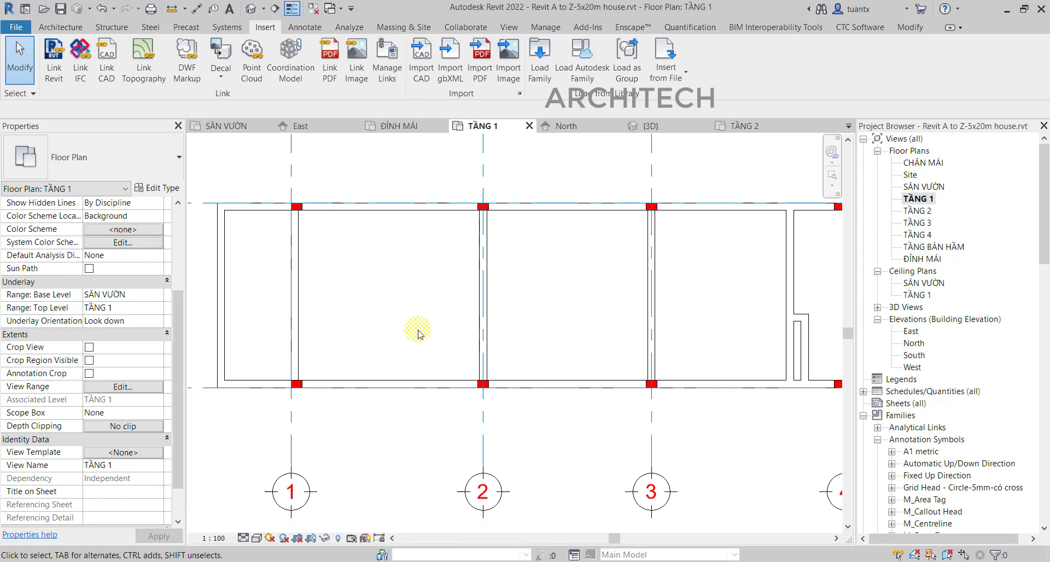
Step: Set both the bottom offset and the view depth offset of the TẦNG 1 plan's view range to 0
left_click(131, 389)
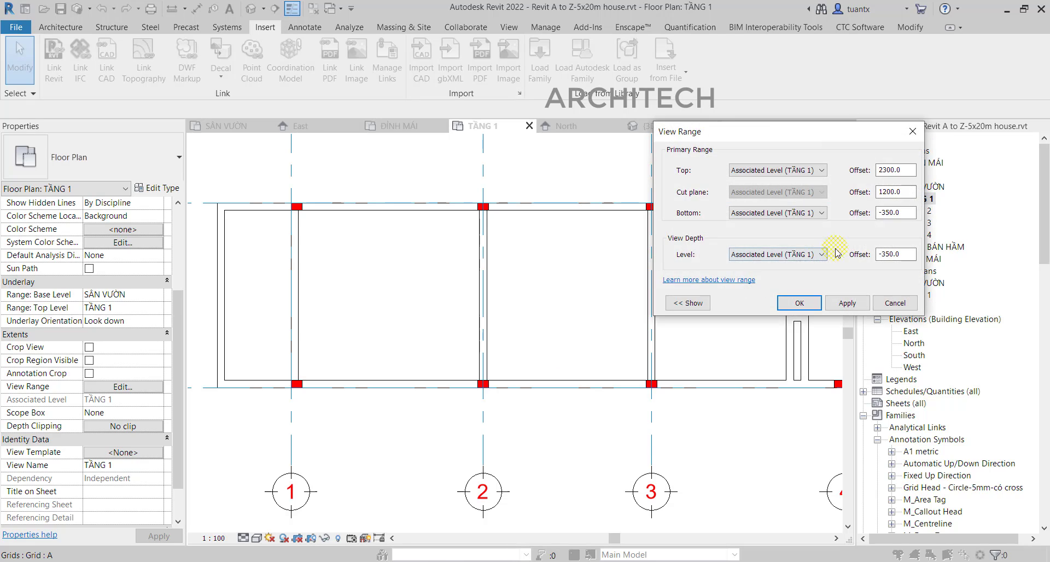
left_click_drag(903, 215, 837, 218)
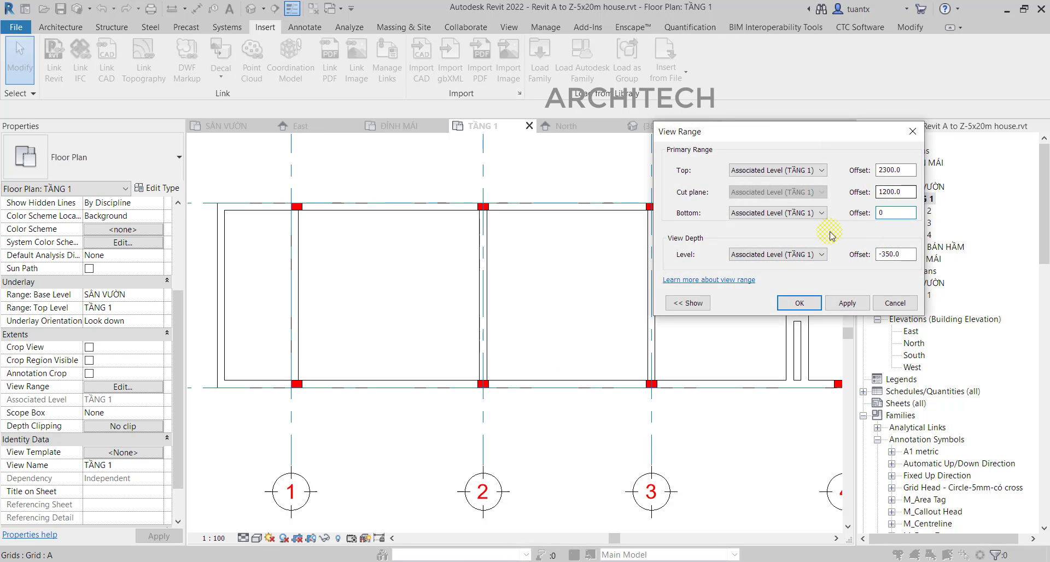
left_click_drag(906, 254, 831, 255)
type("0")
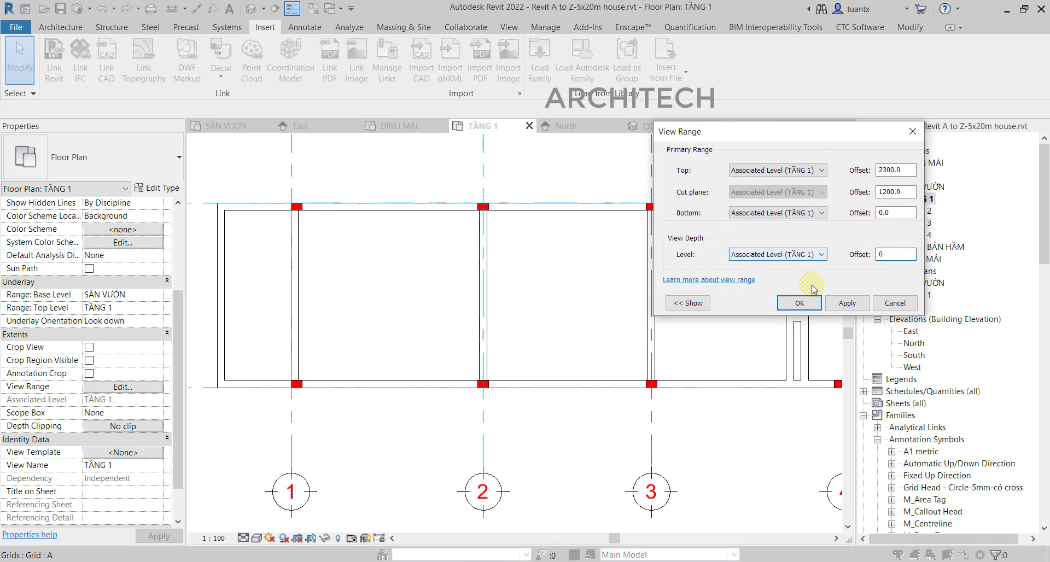
left_click(800, 303)
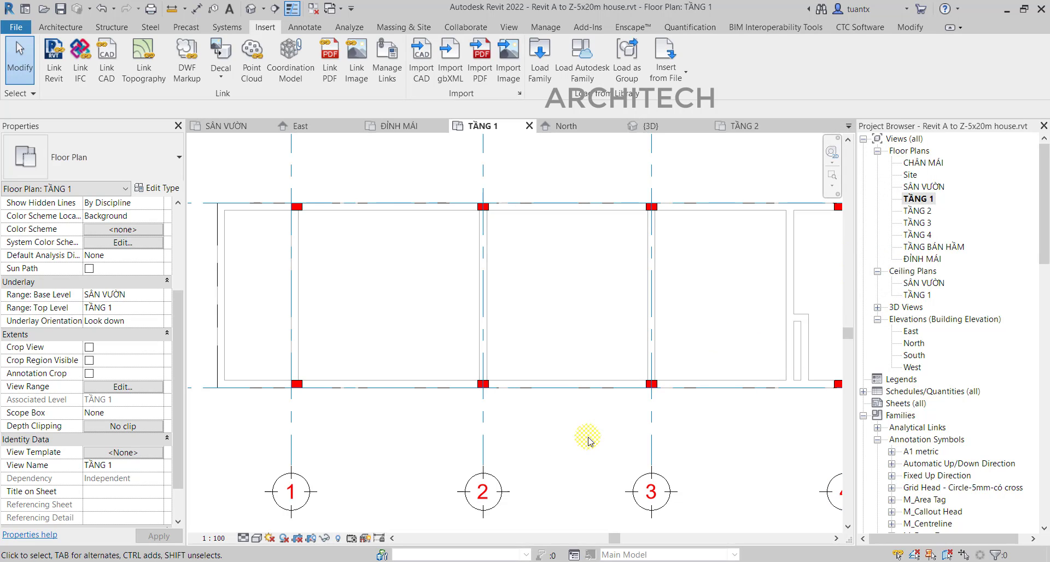
middle_click_drag(544, 371, 589, 432)
scroll(493, 391, "up", 1)
scroll(579, 410, "down", 1)
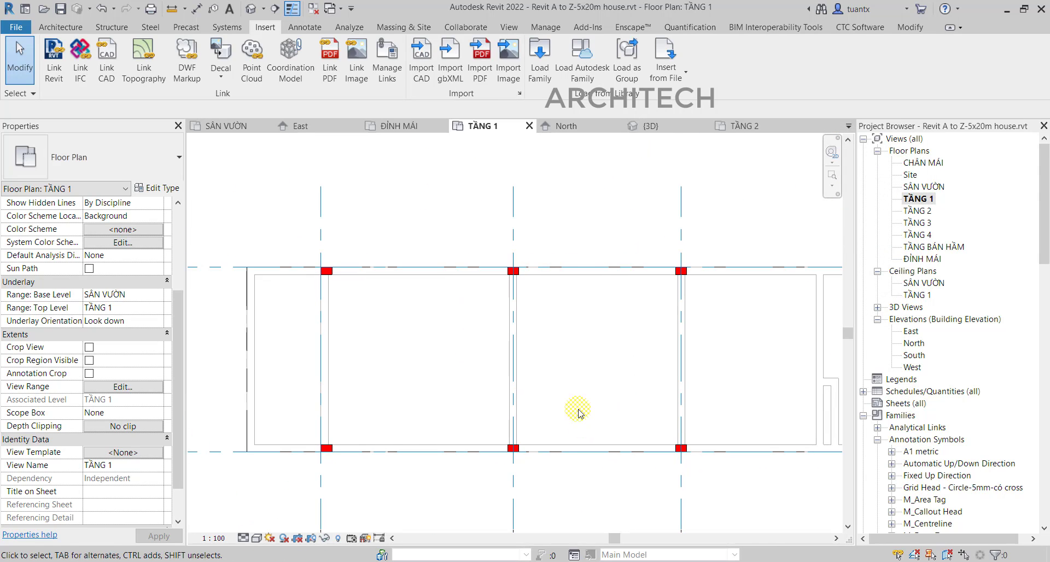
Step: Read the comment screenshot in Windows Photo Viewer, return to Revit, and inspect the TẦNG 1 plan's view range without changing it
left_click(235, 561)
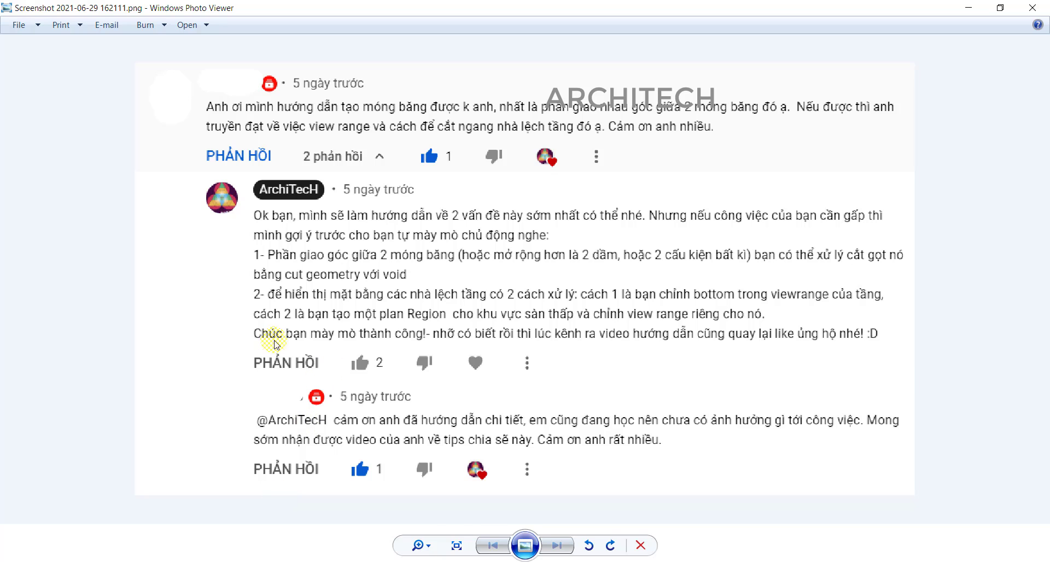
left_click(969, 8)
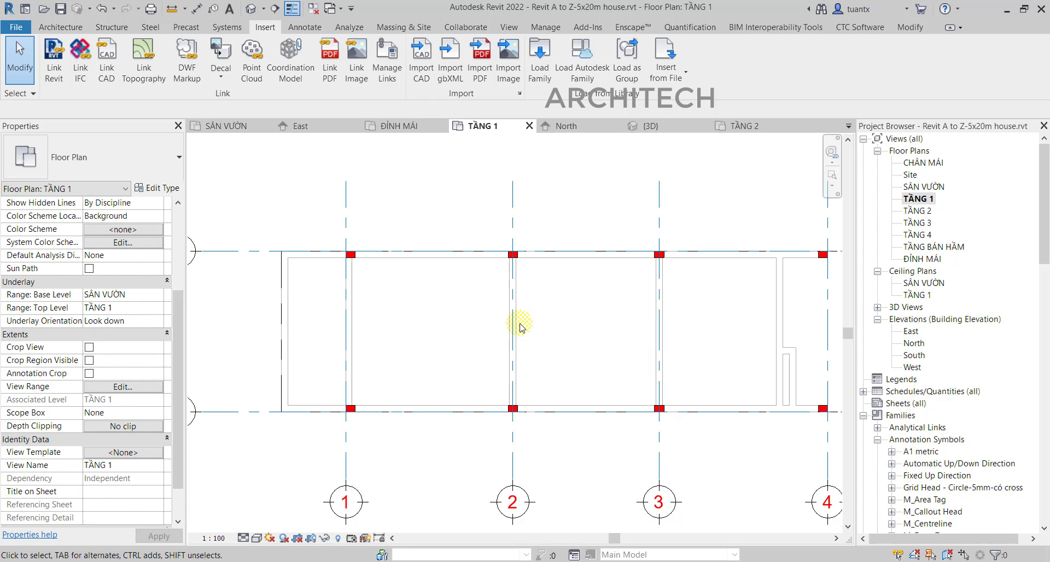
middle_click_drag(542, 257, 539, 241)
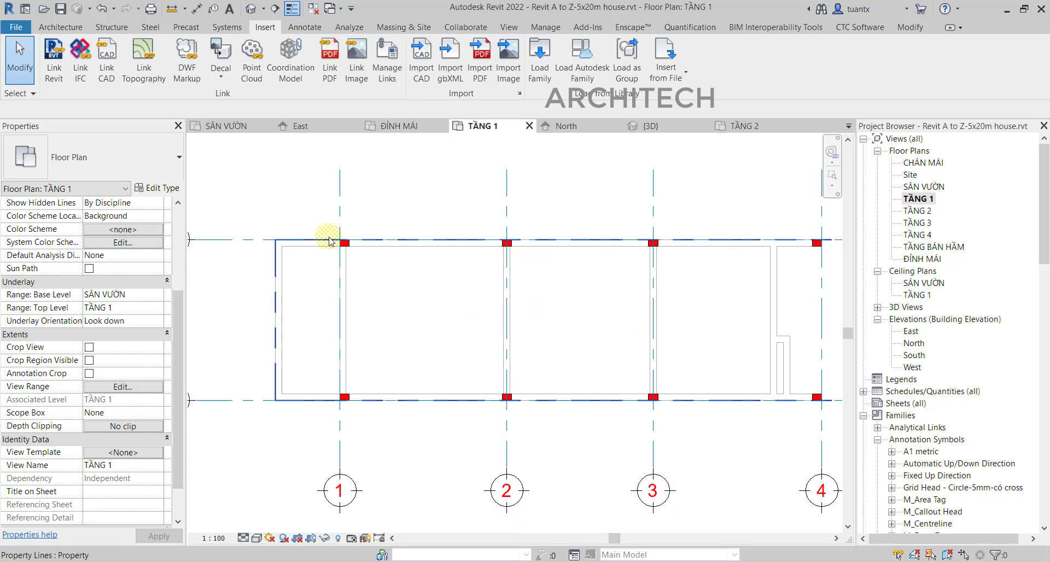
left_click(123, 386)
double_click(901, 212)
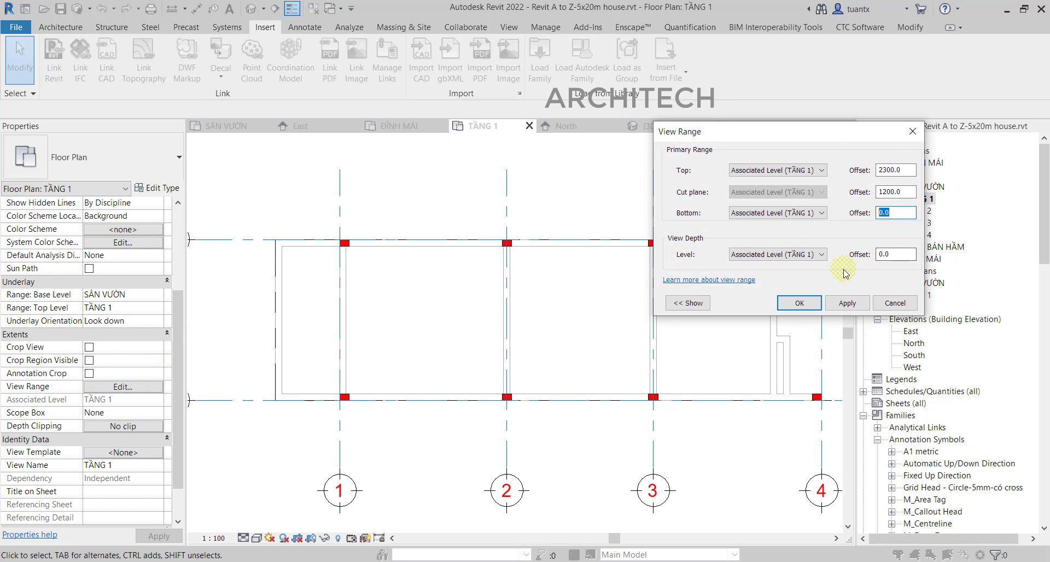
left_click(900, 306)
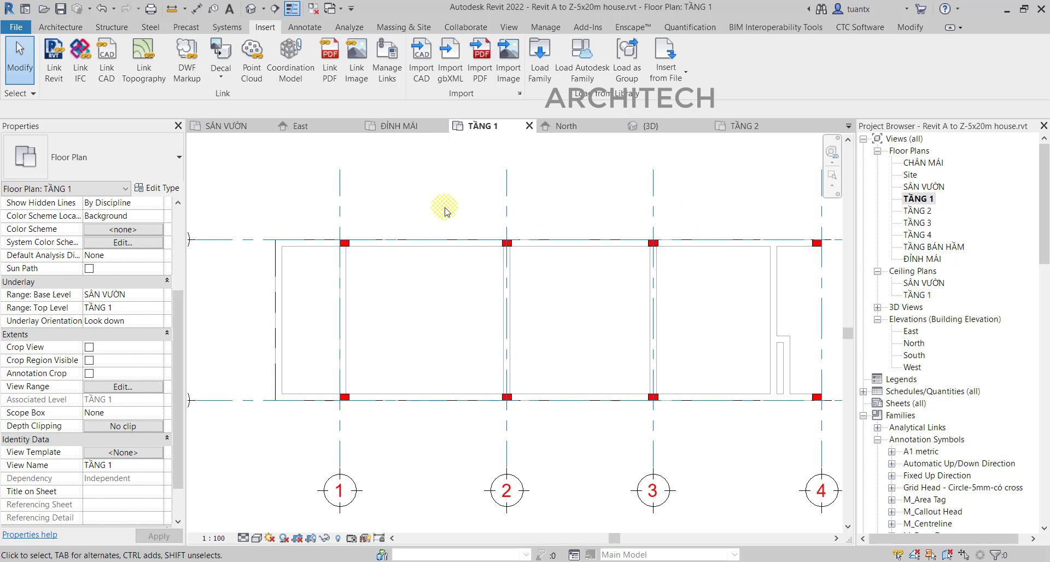
Step: Create a rectangular plan region in the TẦNG 1 plan, spanning grids A to B from outside the building's grid 1 end to just past grid 2
left_click(509, 28)
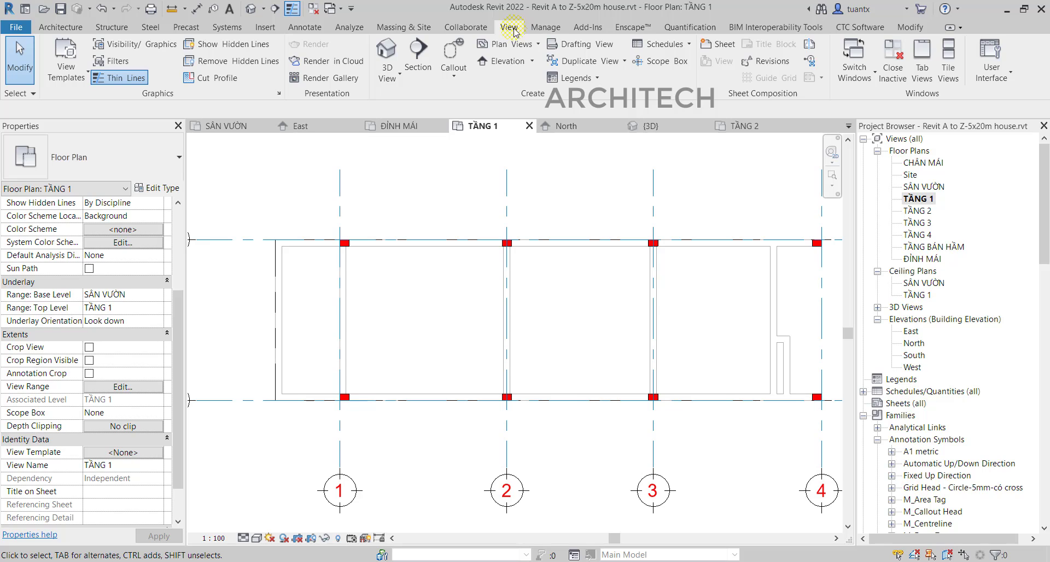
left_click(538, 45)
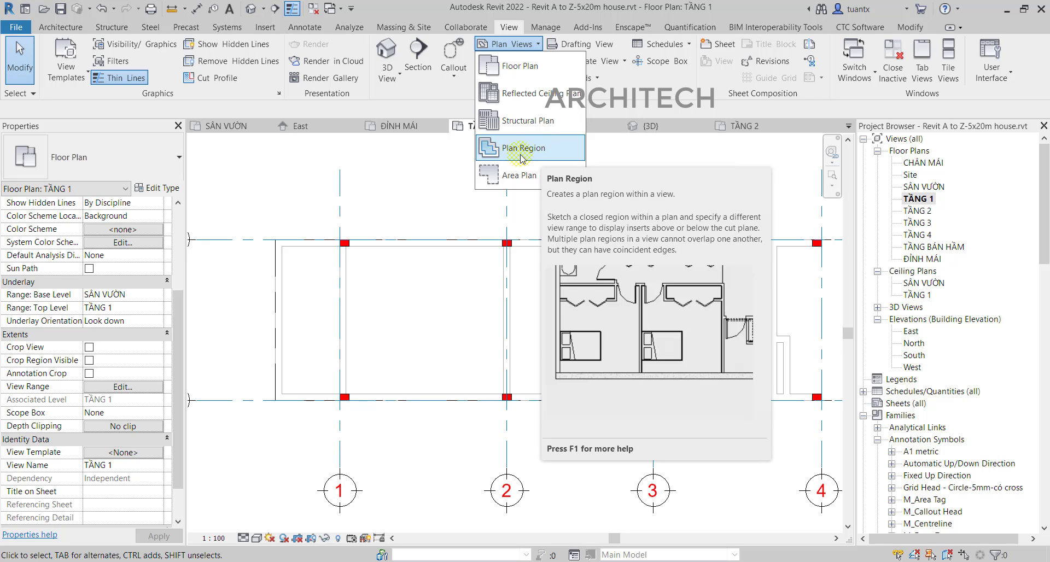
left_click(524, 156)
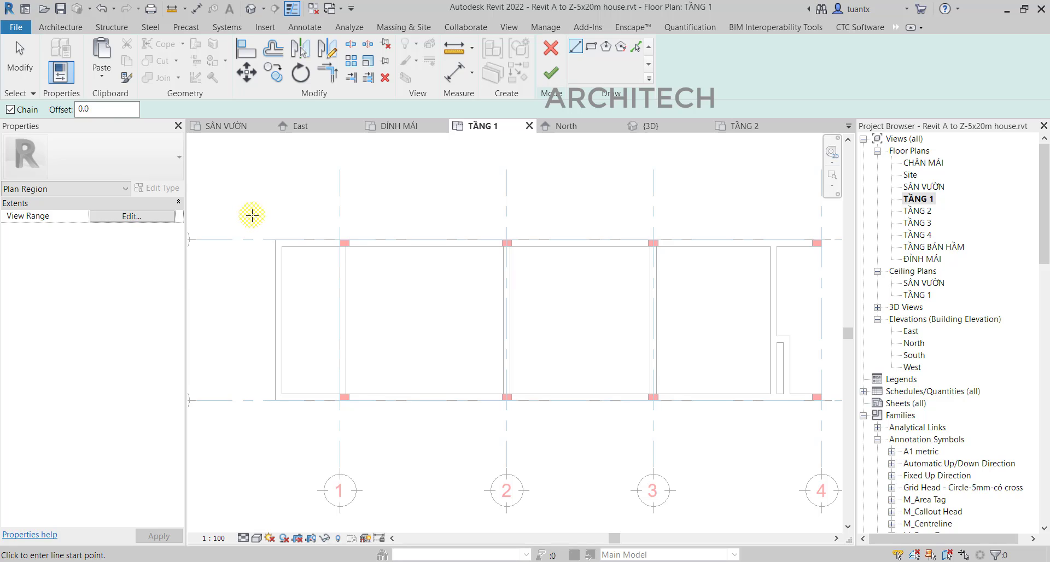
scroll(575, 319, "down", 2)
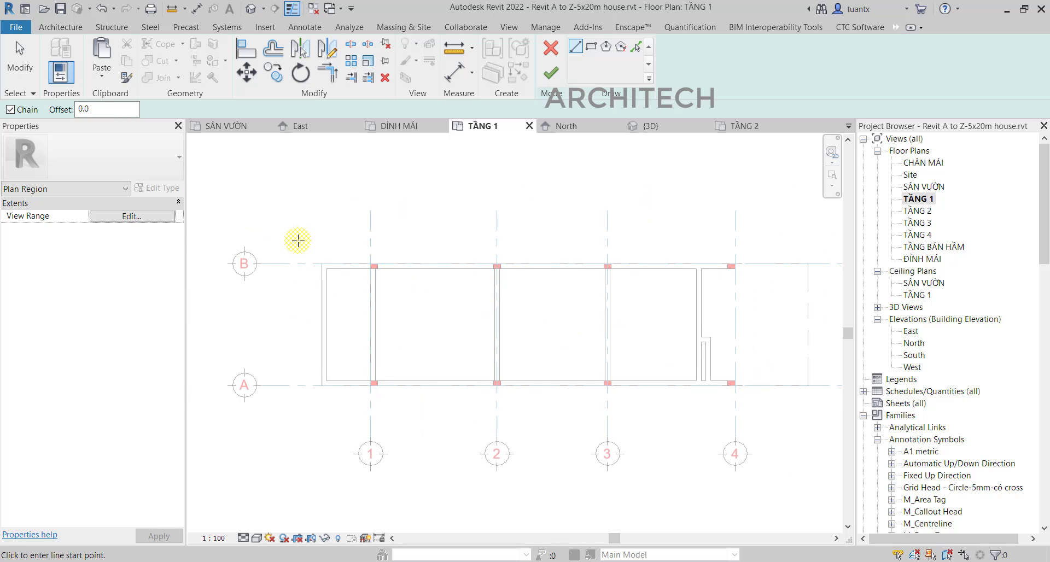
left_click(302, 244)
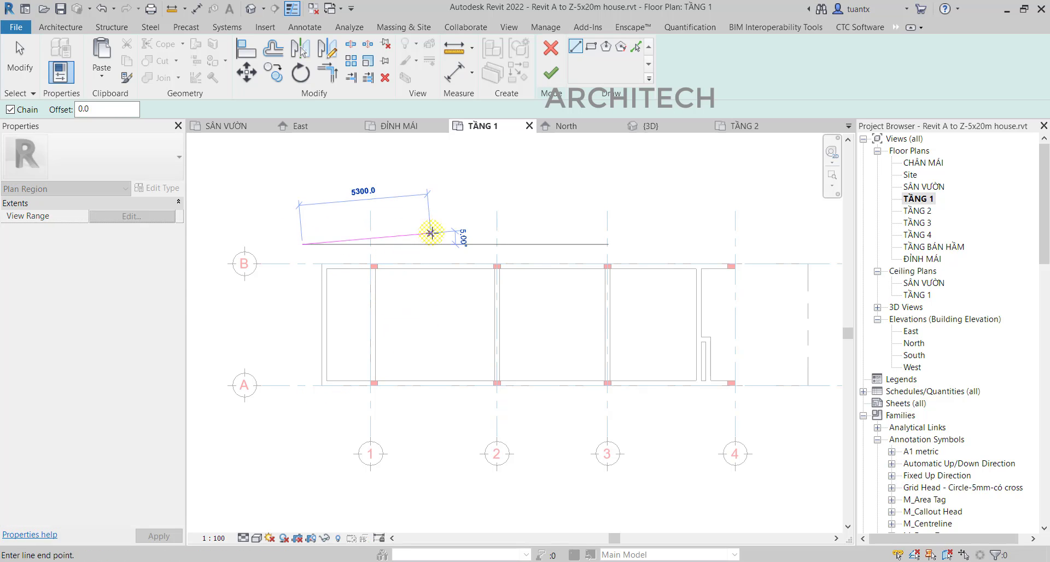
left_click(591, 47)
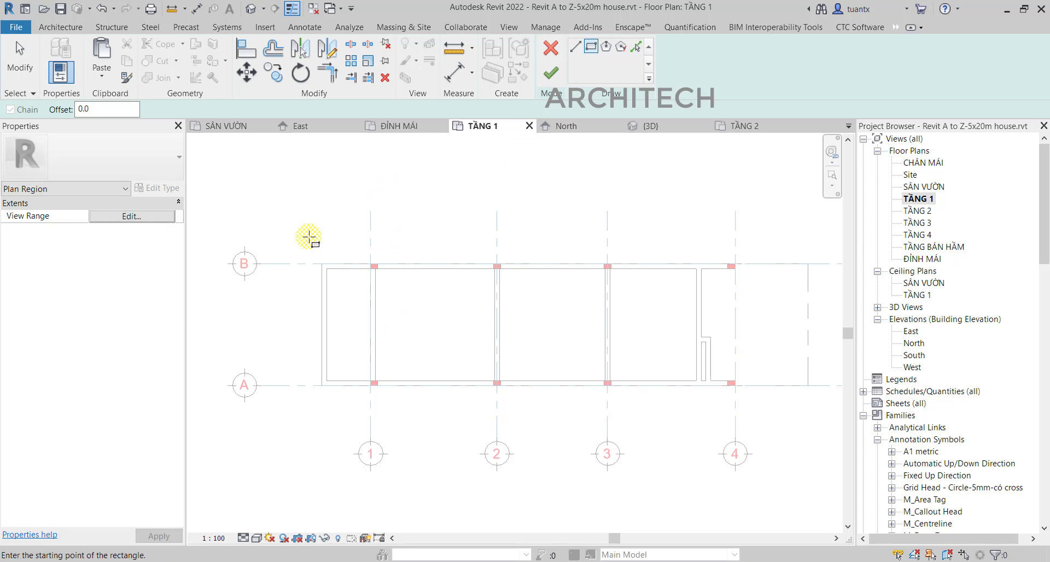
left_click(306, 247)
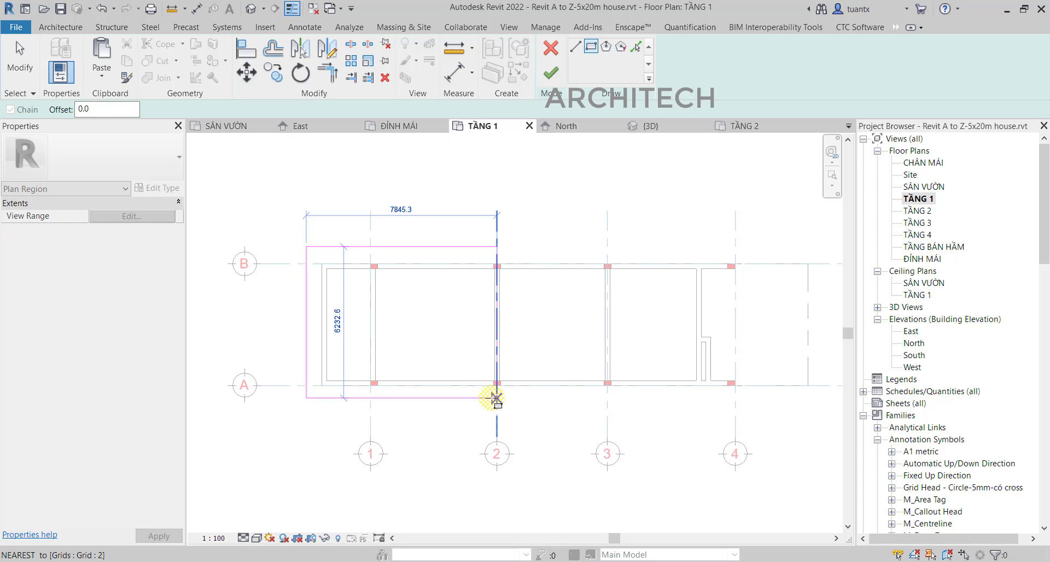
scroll(497, 395, "up", 3)
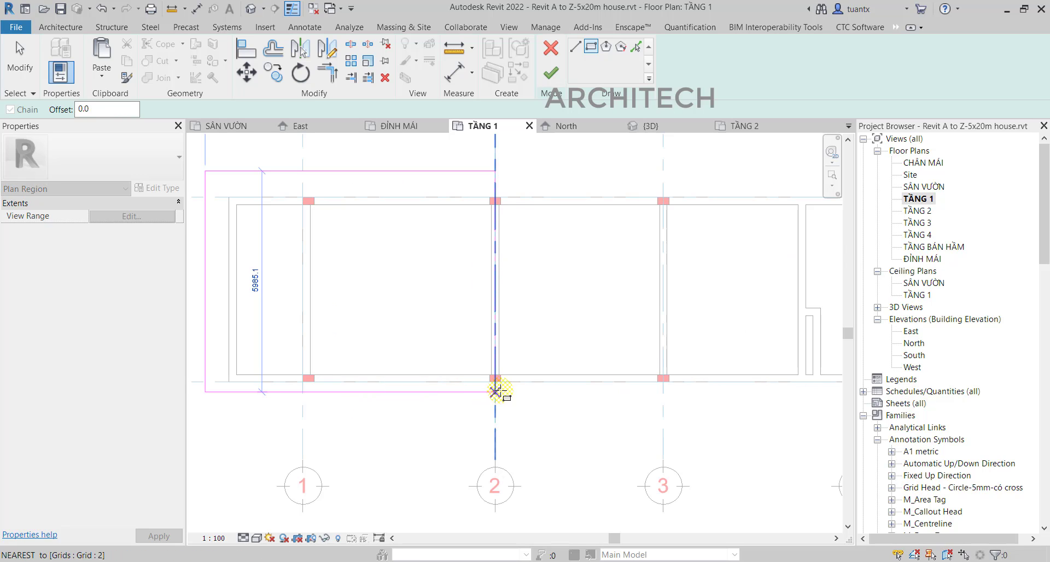
left_click(501, 395)
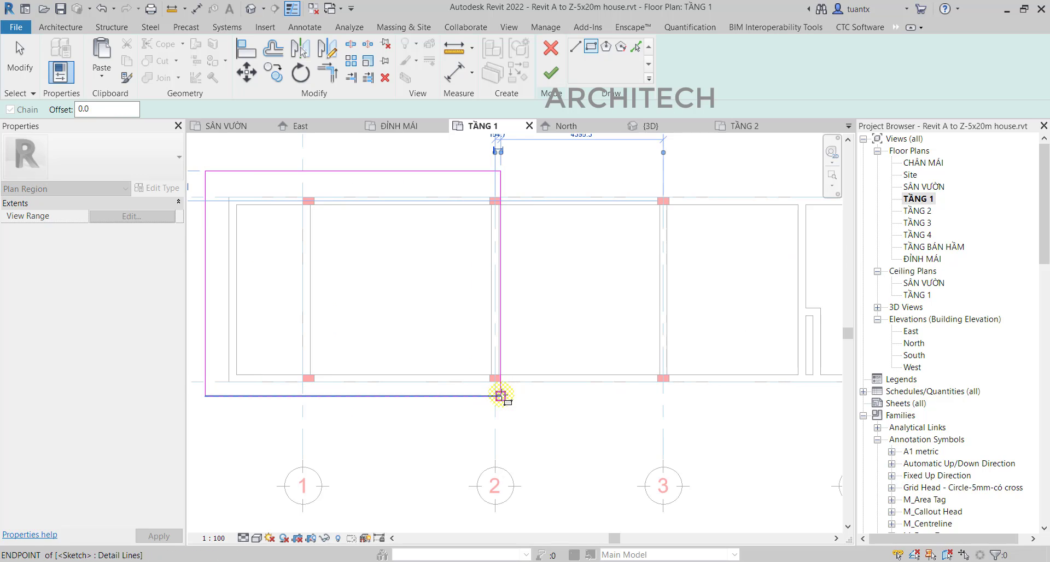
scroll(493, 361, "down", 1)
scroll(629, 361, "down", 2)
left_click(551, 73)
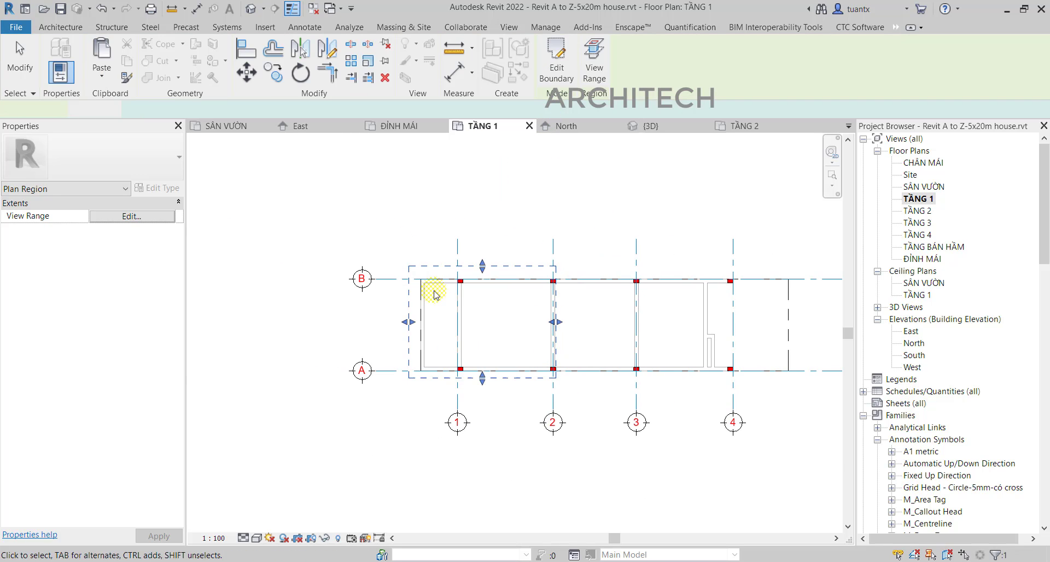
Step: Set both the bottom offset and the view depth offset of the plan region's view range to -600
scroll(551, 298, "up", 2)
middle_click_drag(547, 299, 469, 286)
middle_click_drag(448, 206, 438, 202)
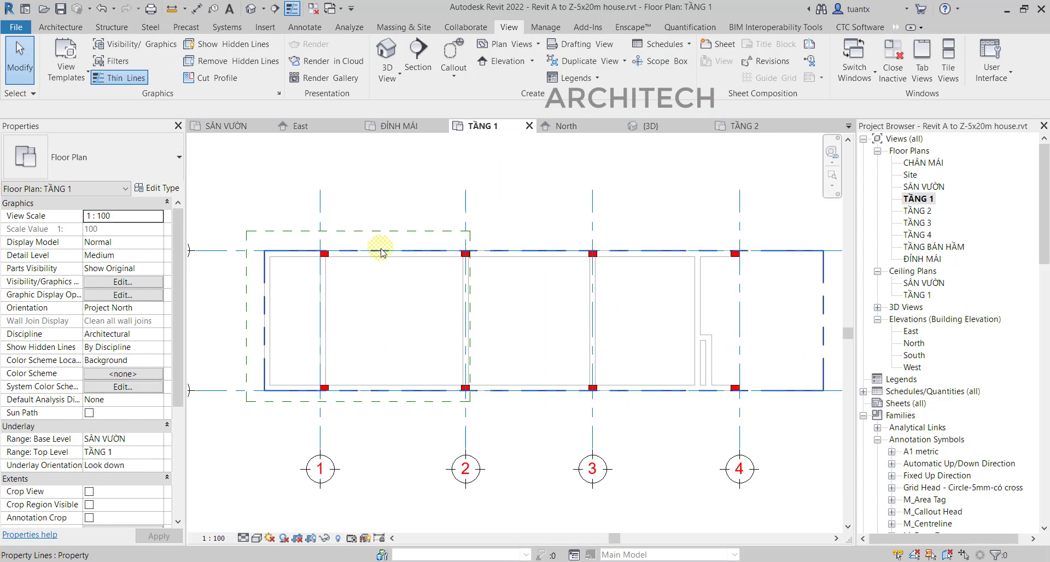
middle_click_drag(456, 257, 514, 232)
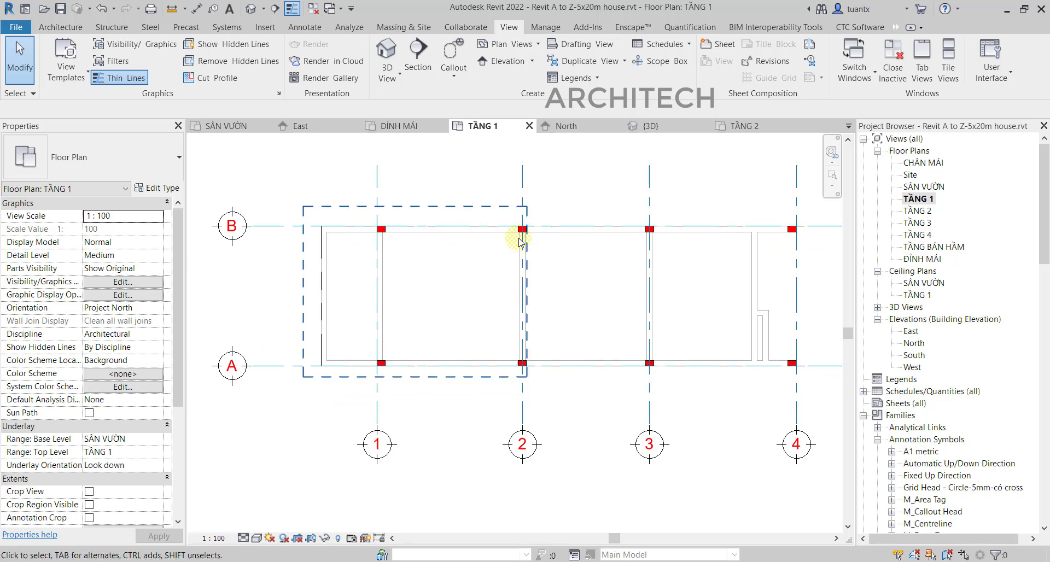
left_click(481, 212)
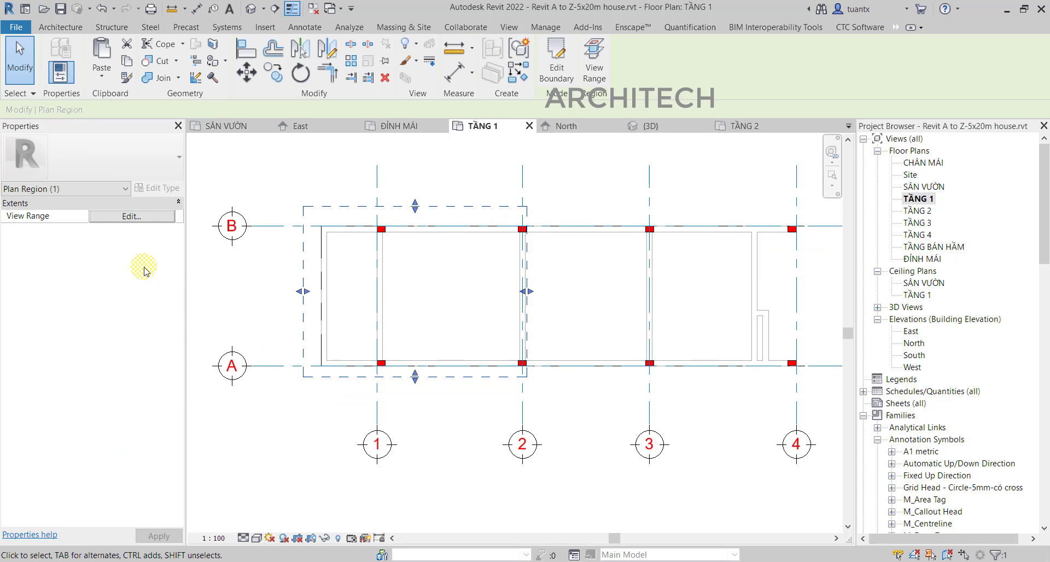
left_click(140, 217)
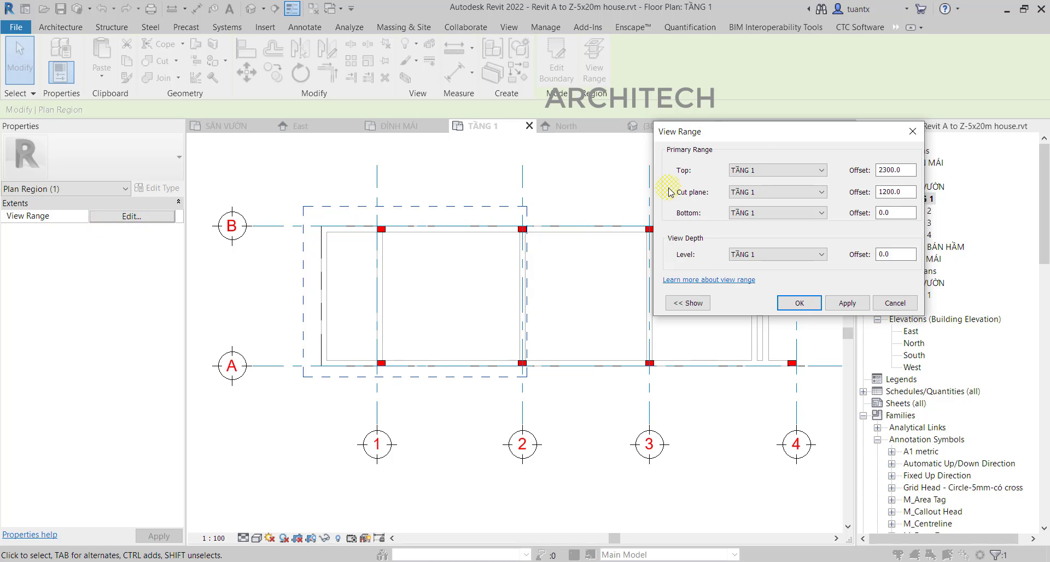
left_click_drag(752, 135, 591, 124)
left_click_drag(742, 203, 666, 209)
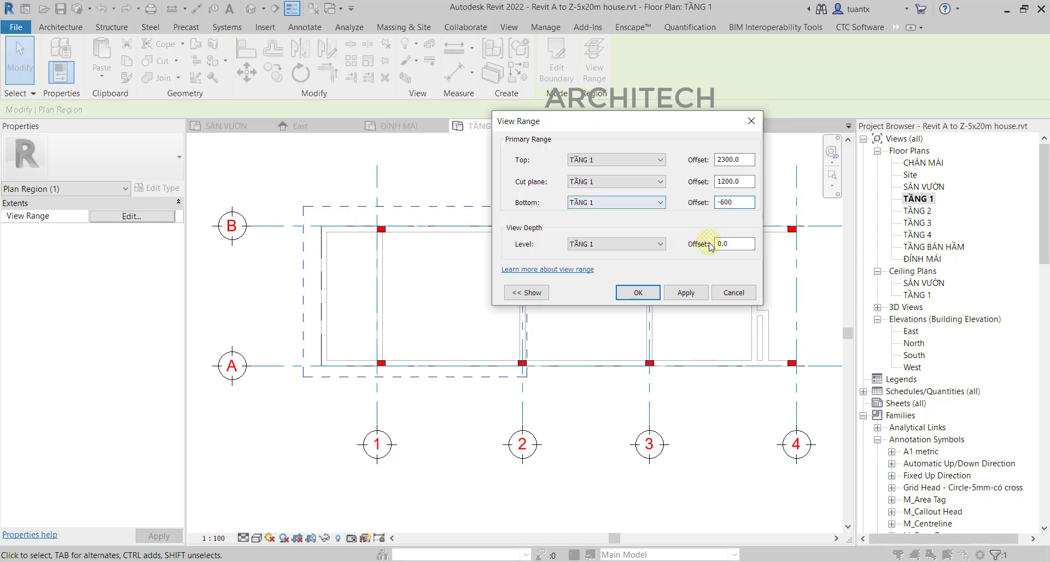
left_click(734, 244)
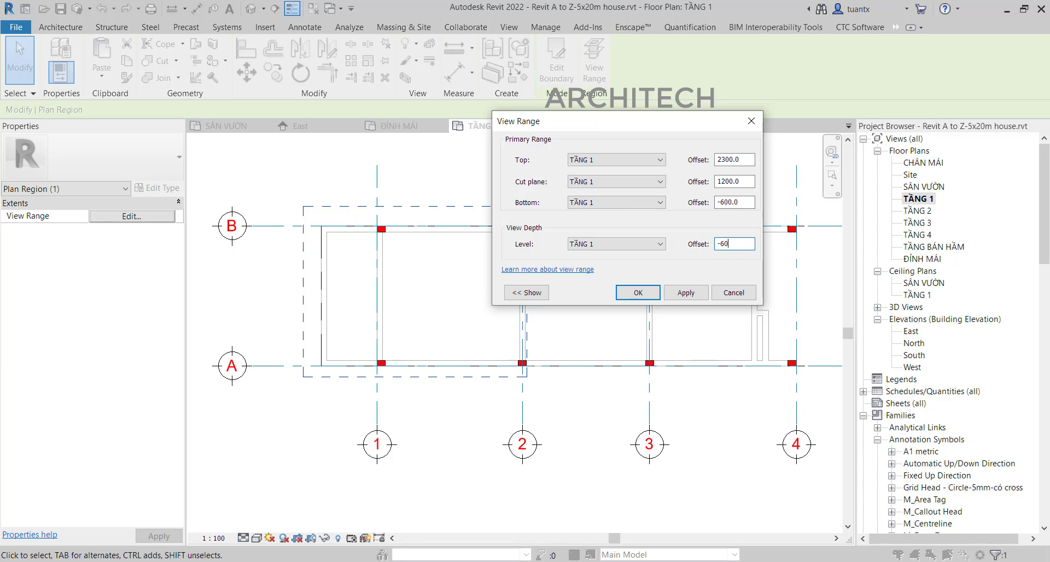
left_click(695, 296)
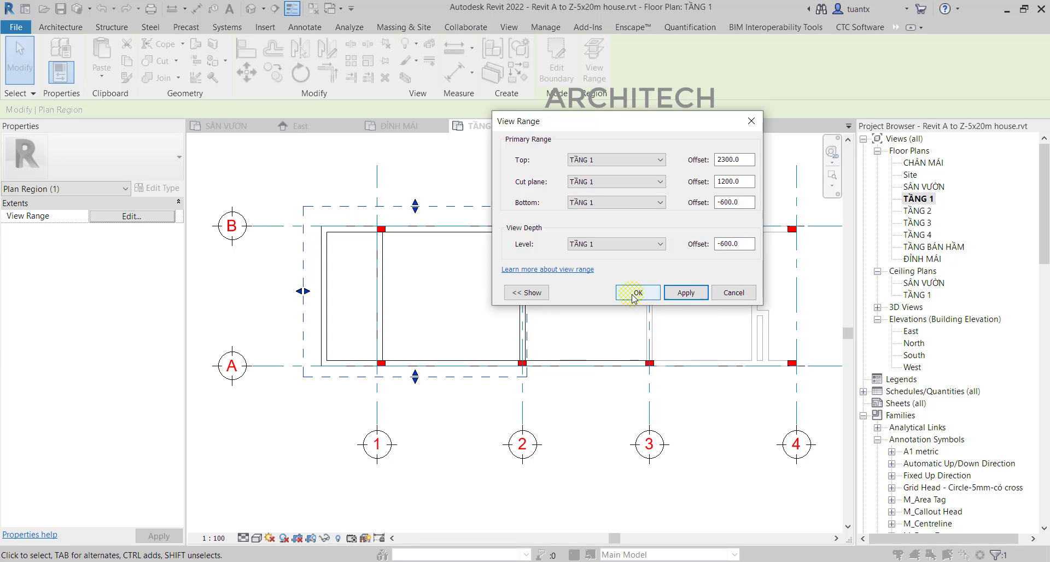
left_click(635, 293)
Step: Compare the beams inside the plan region with those beyond it toward grid 4, selecting individual girders and clearing the selection
scroll(598, 323, "down", 1)
middle_click_drag(598, 323, 508, 356)
scroll(505, 349, "up", 2)
middle_click_drag(403, 258, 551, 231)
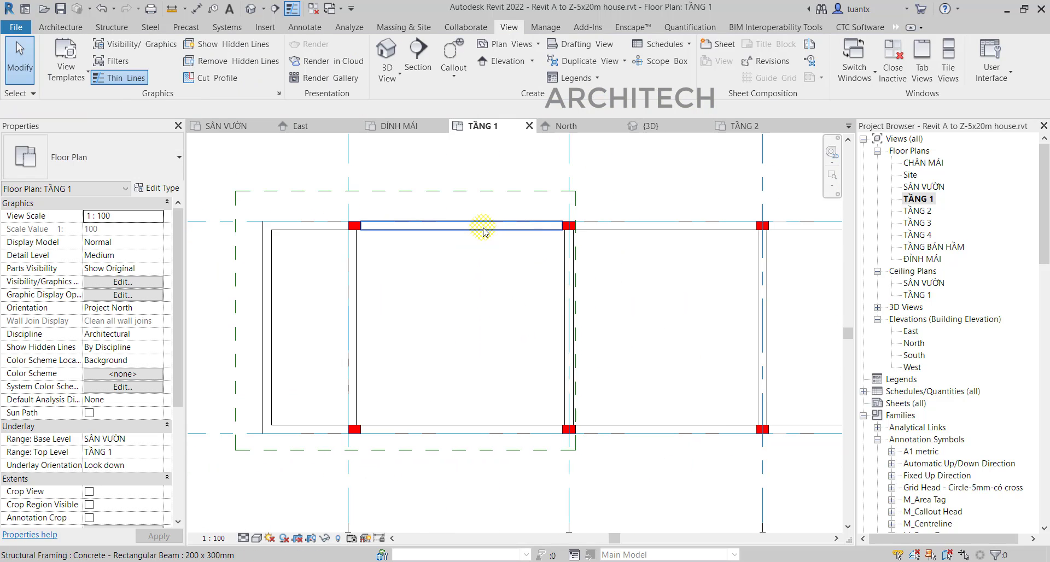
left_click(484, 228)
left_click(330, 227)
left_click(353, 263)
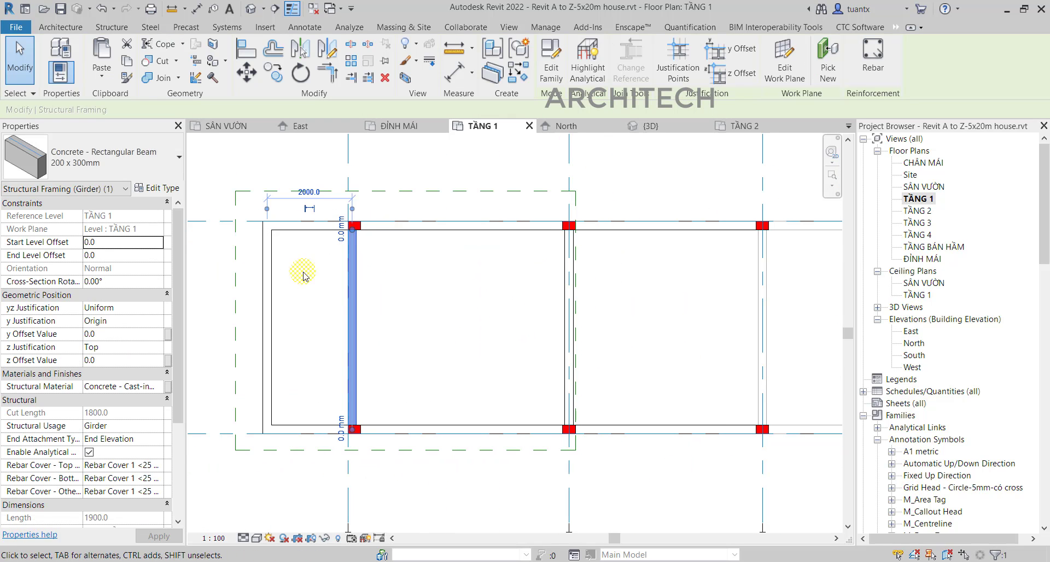
left_click(268, 262)
middle_click_drag(721, 258, 457, 259)
left_click(688, 255)
scroll(457, 259, "down", 1)
scroll(591, 244, "down", 1)
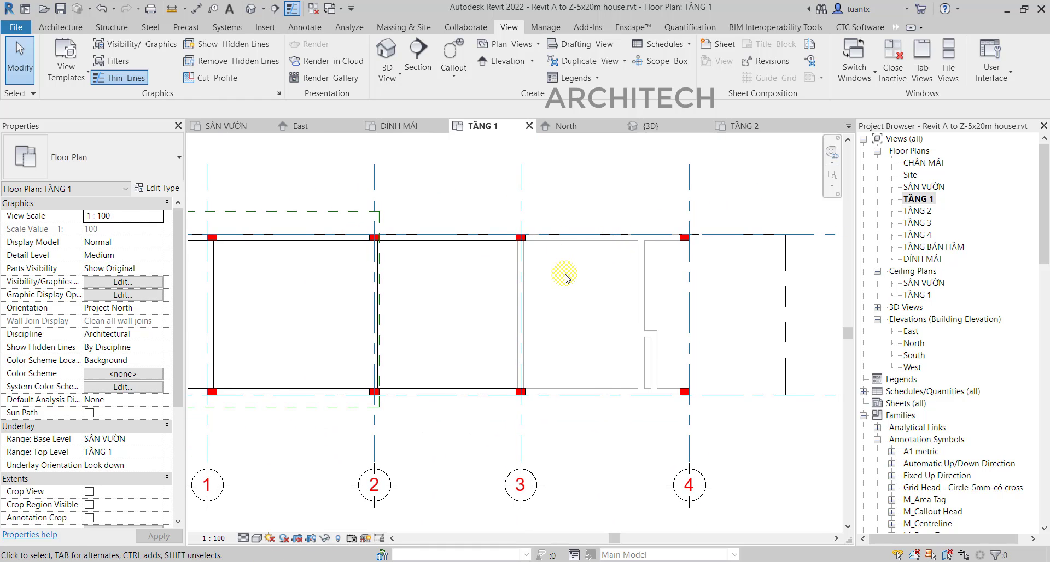
left_click(582, 237)
left_click(574, 276)
middle_click_drag(460, 311, 538, 310)
Step: Set the plan region's bottom and view depth offsets to 0, and delete the plan region from the TẦNG 1 plan
left_click(374, 211)
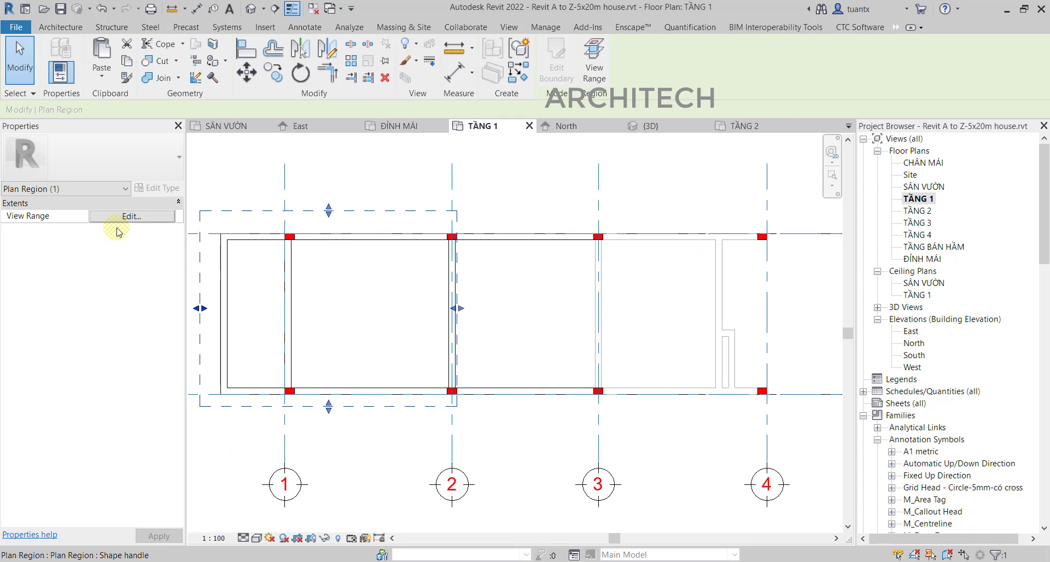
left_click(118, 217)
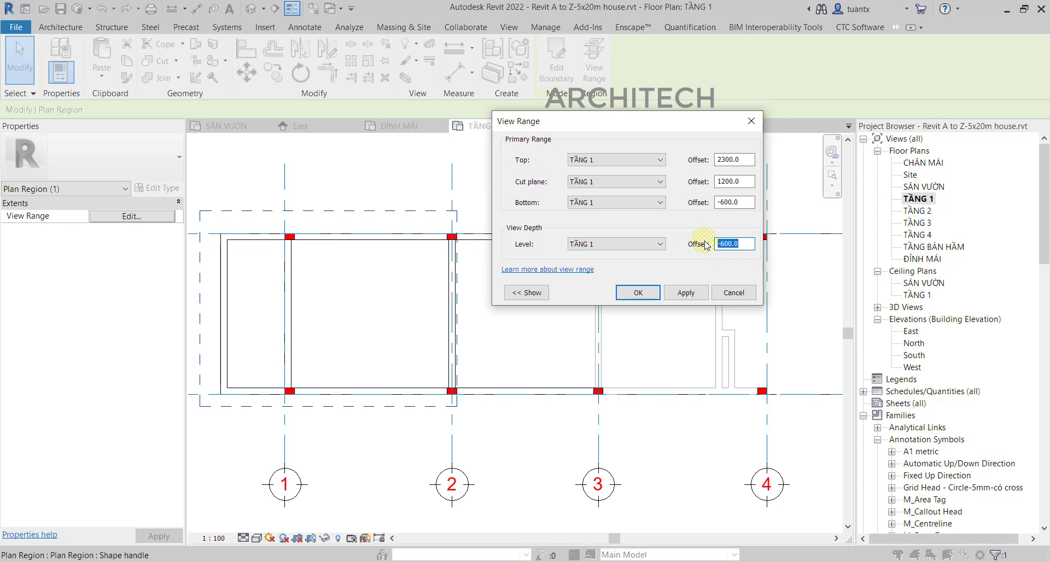
left_click(745, 205)
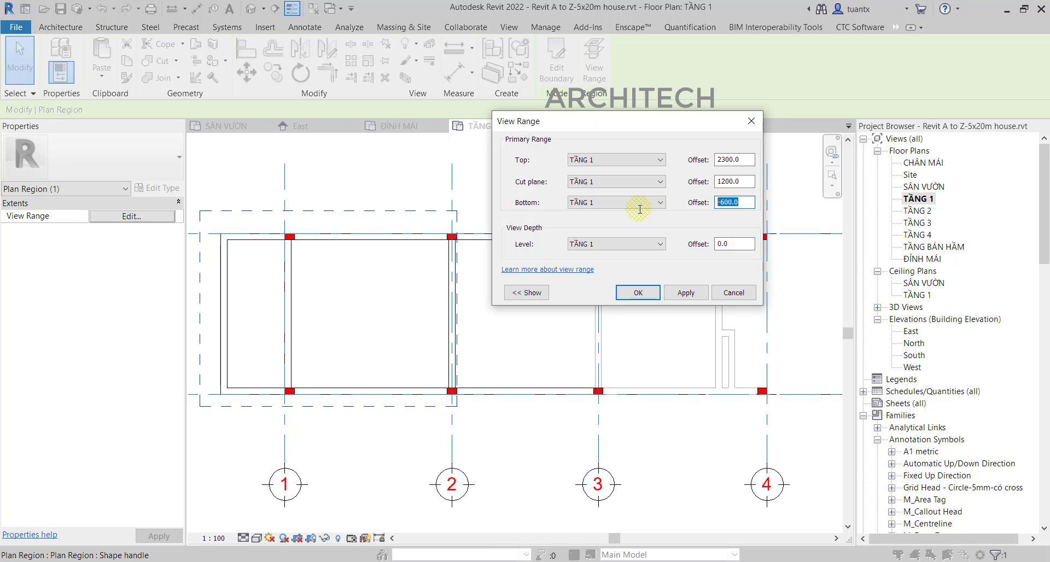
left_click(680, 288)
left_click(634, 294)
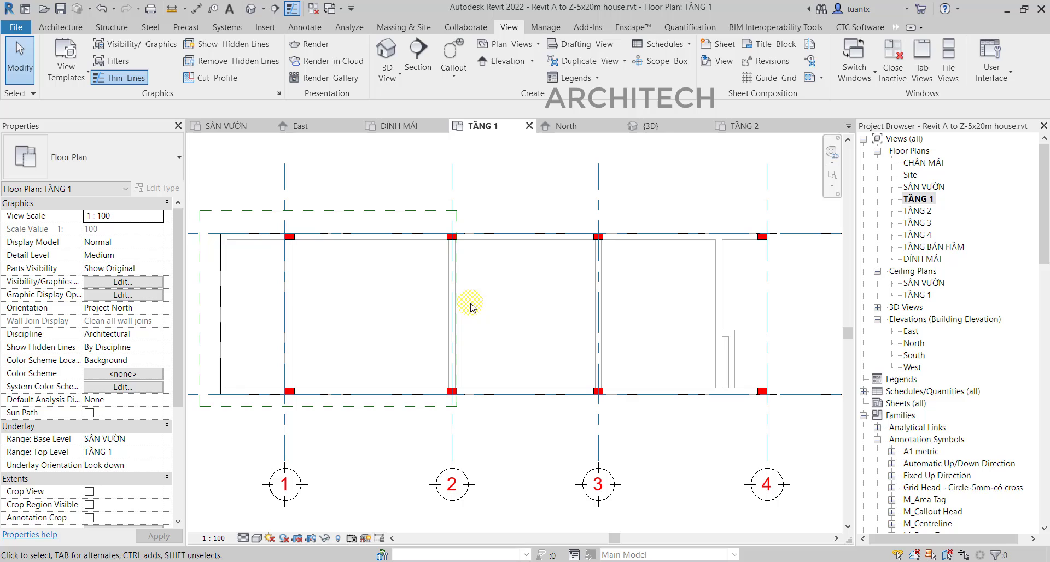
left_click(386, 214)
key("Delete")
Step: Look over the TẦNG 1 plan, switch to Windows Photo Viewer to reread the comment's advice on split-level plans, and return to Revit
scroll(363, 310, "down", 3)
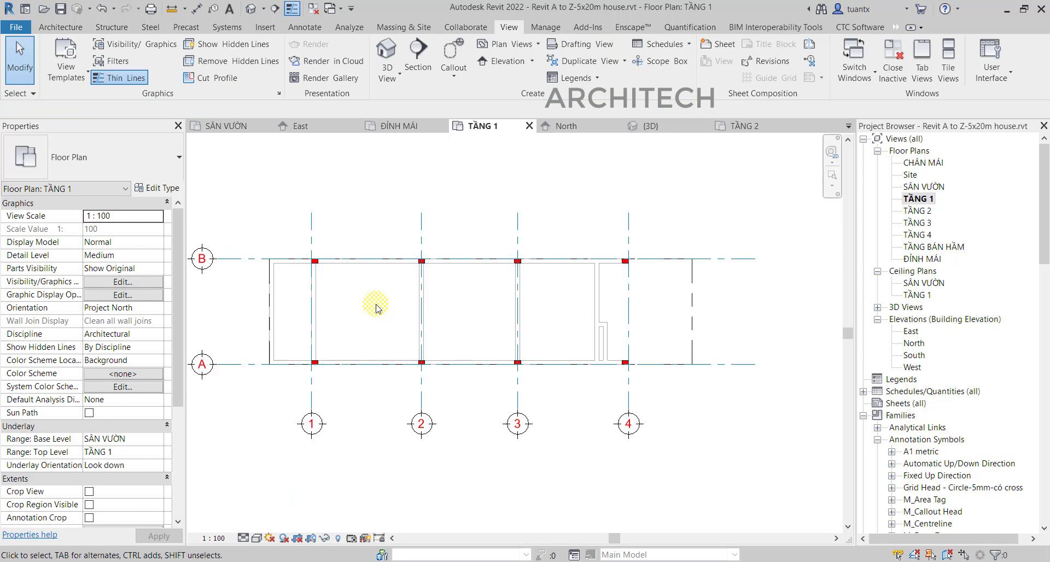
middle_click_drag(376, 308, 468, 310)
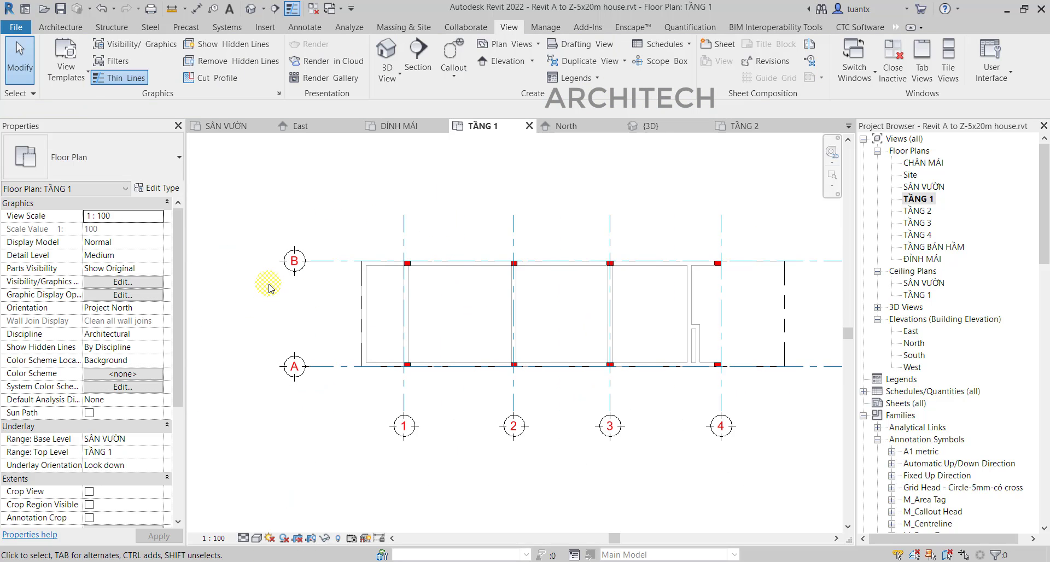
scroll(317, 271, "up", 2)
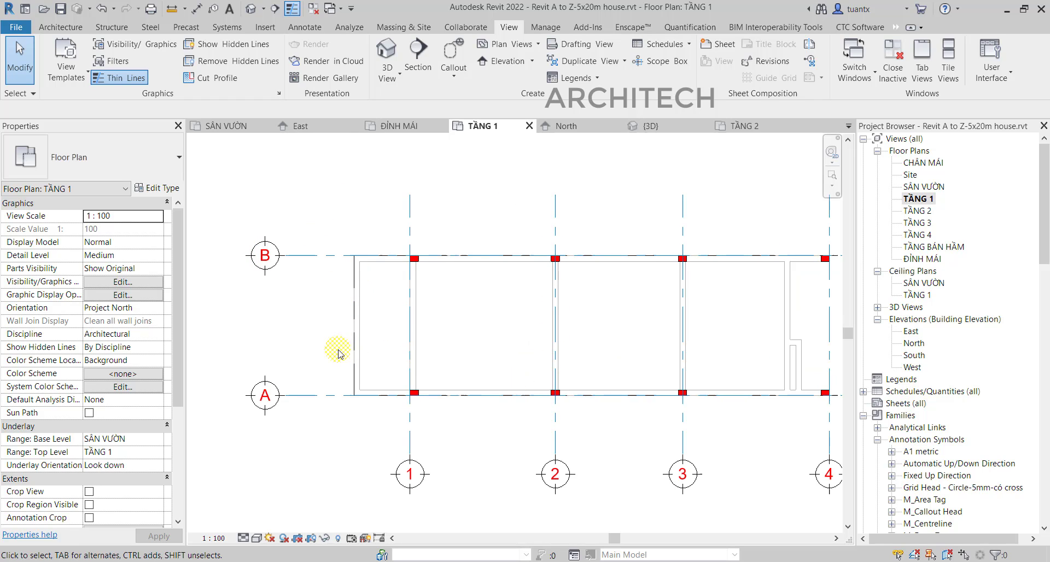
middle_click_drag(435, 410, 420, 362)
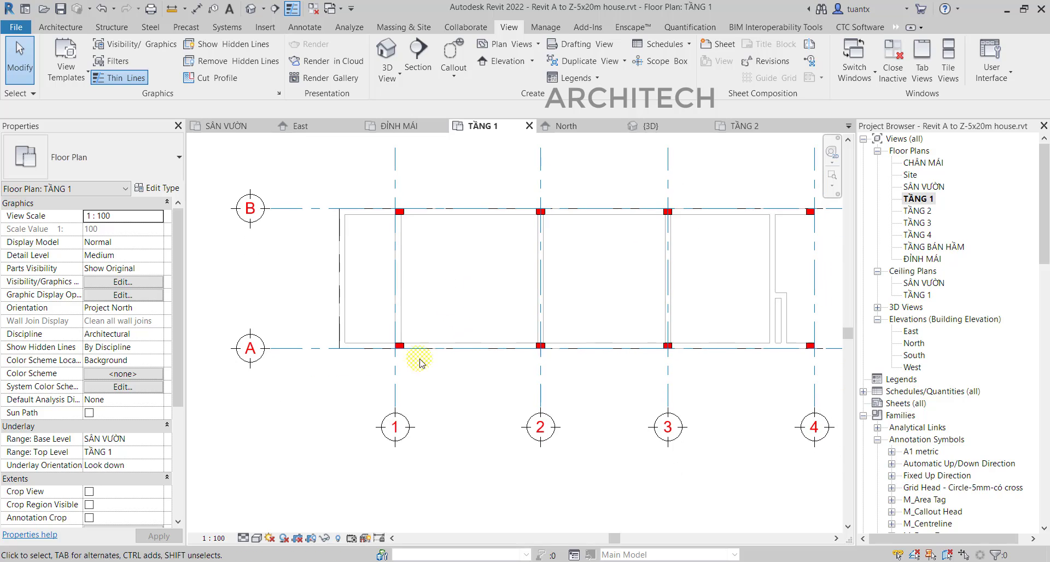
key("alt+Tab")
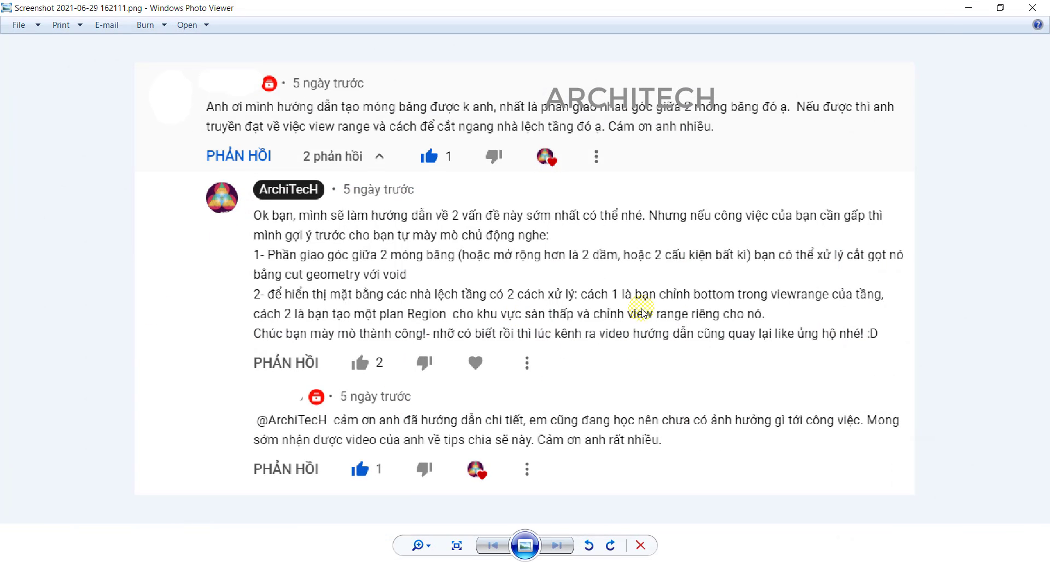
left_click(967, 9)
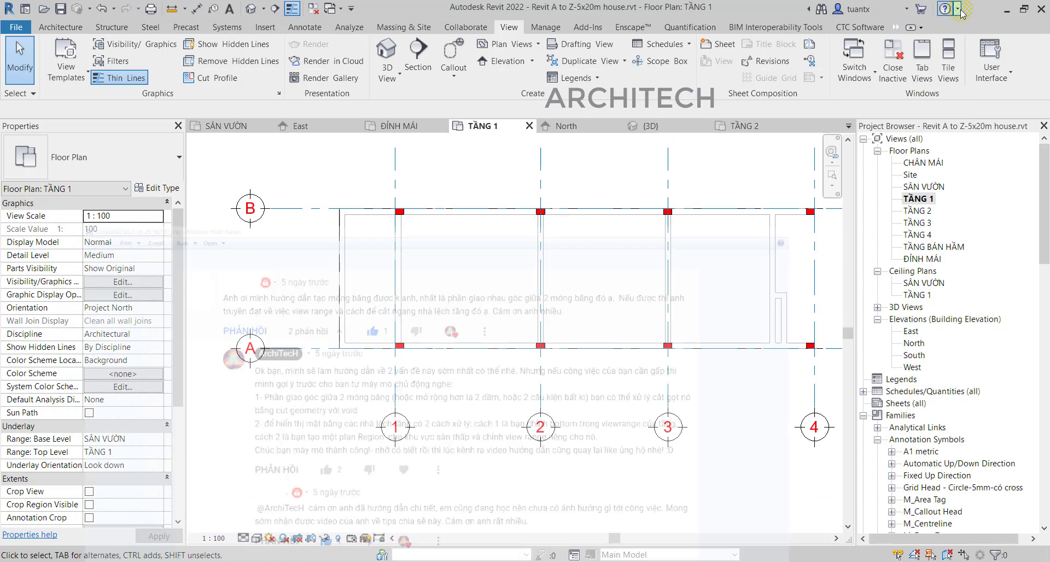
left_click(535, 48)
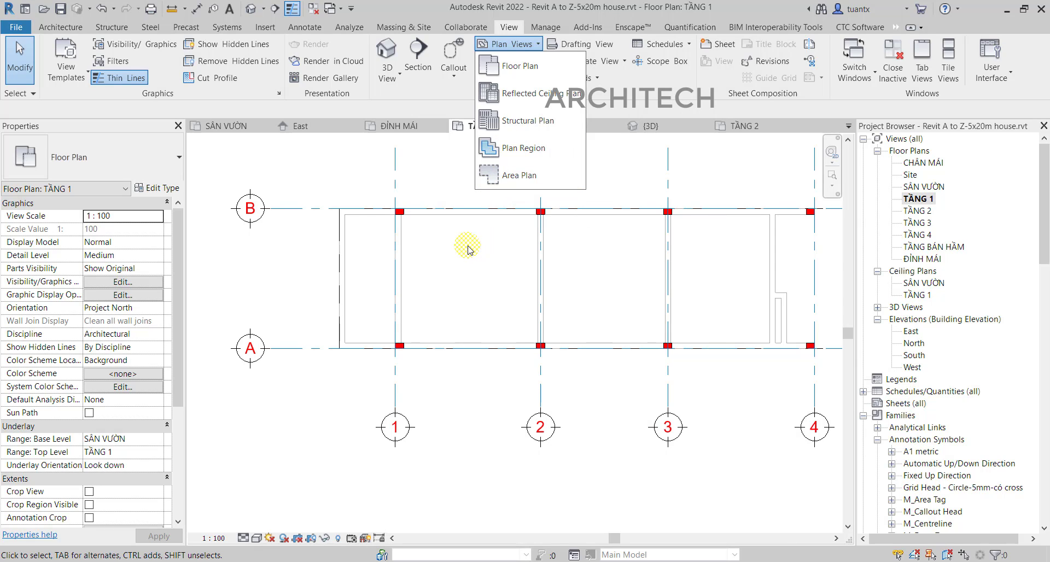
left_click(475, 268)
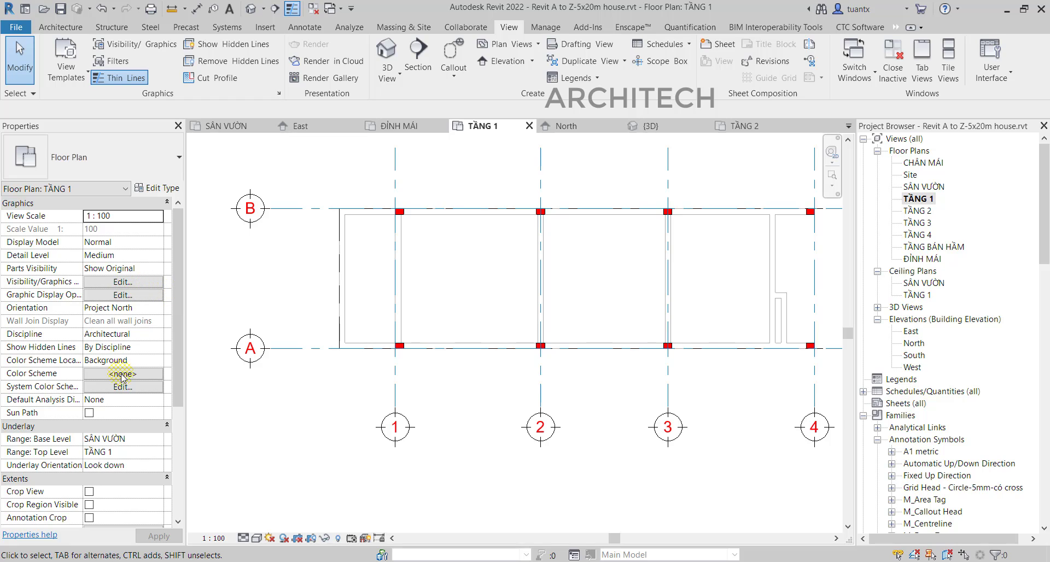
Step: Set the TẦNG 1 plan's view range to a bottom offset of -350 and a view depth offset of -350
scroll(132, 443, "down", 5)
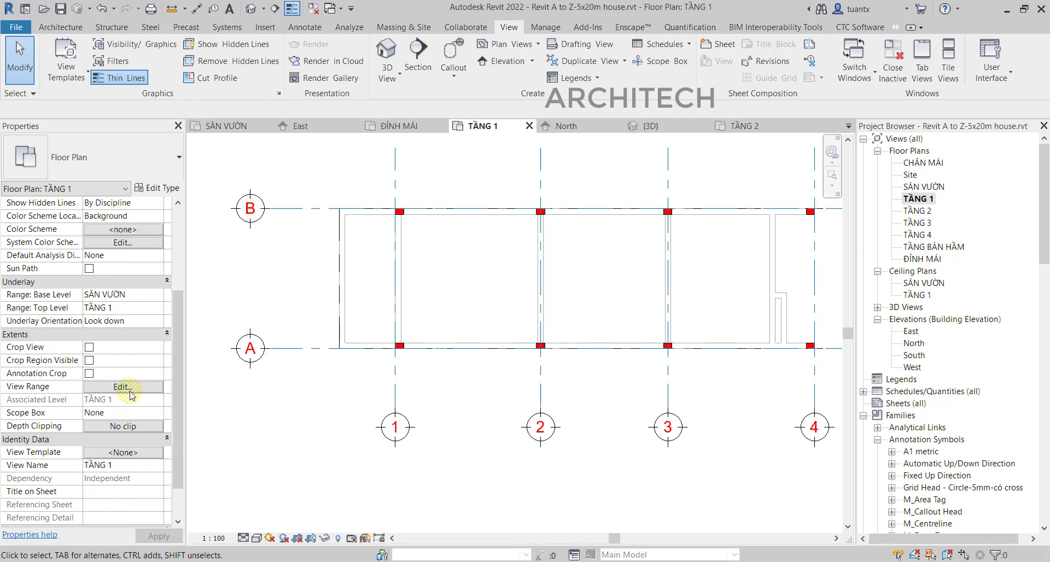
left_click(124, 386)
left_click_drag(735, 202, 690, 205)
type("-")
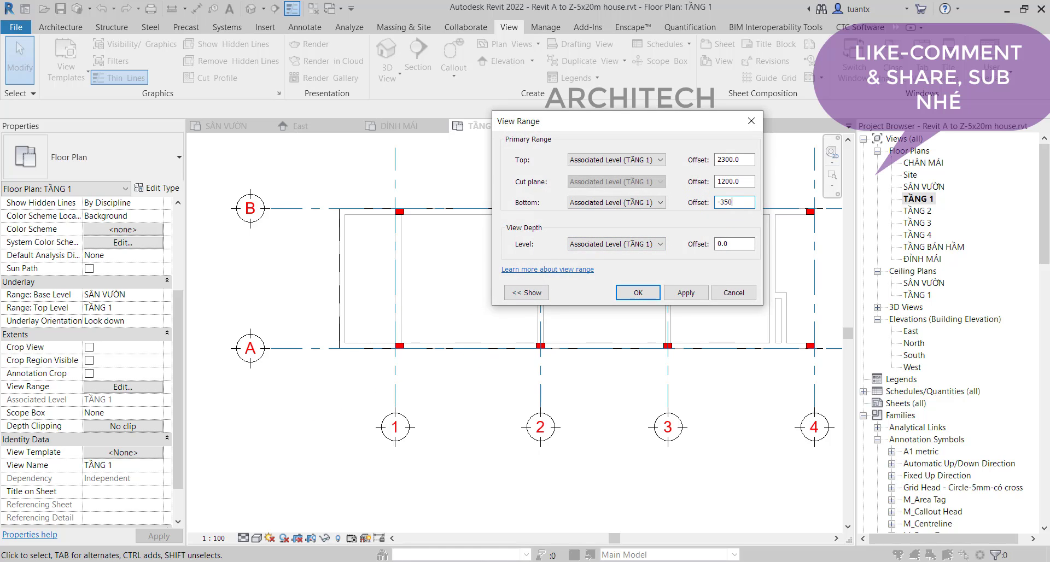
type("350")
left_click_drag(739, 244, 655, 262)
type("-350")
left_click(638, 293)
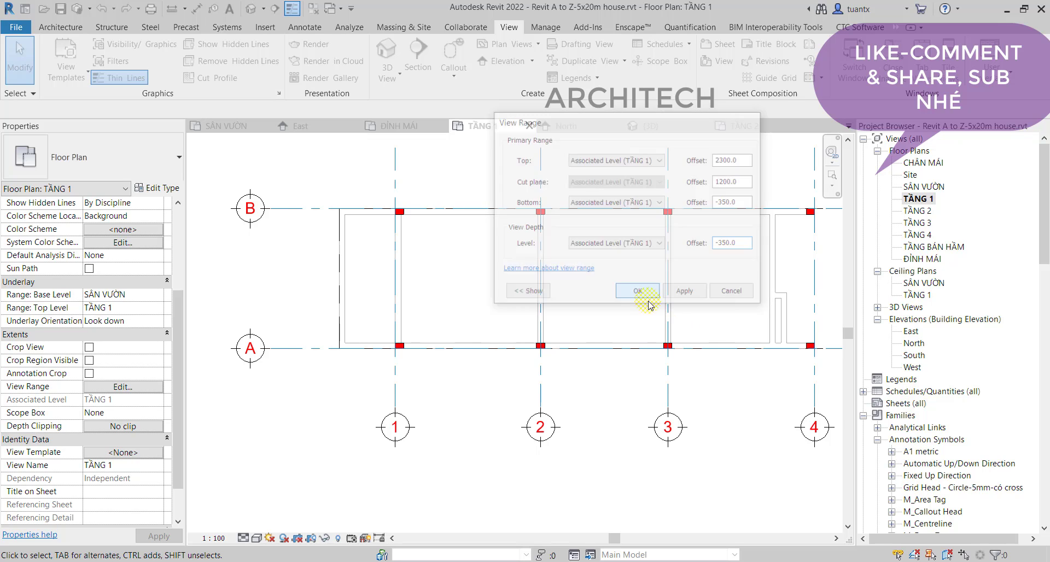
Step: Look over the beams in the TẦNG 1 plan and open the TẦNG 2 floor plan
middle_click_drag(566, 302, 485, 284)
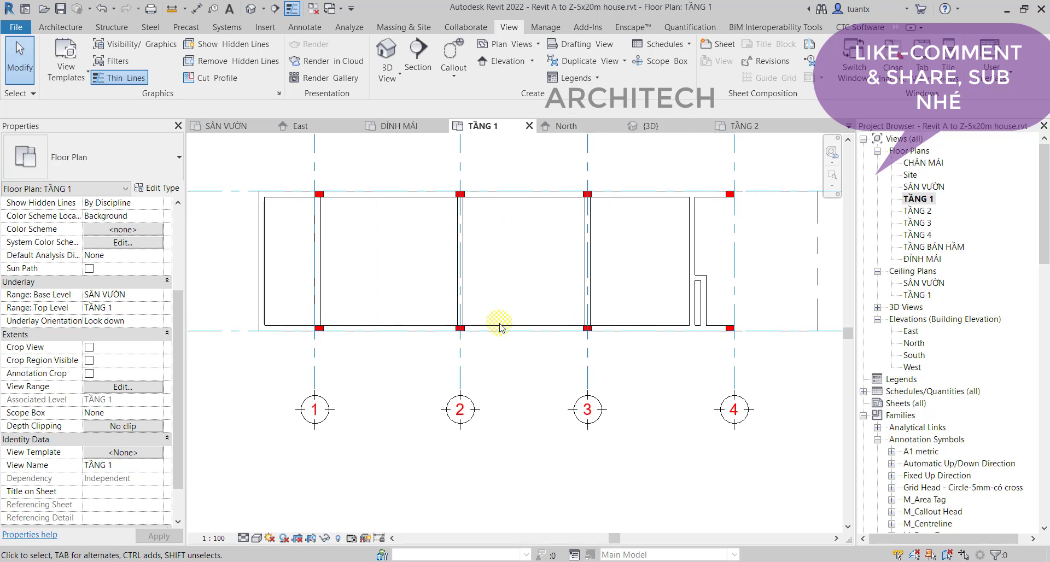
double_click(910, 211)
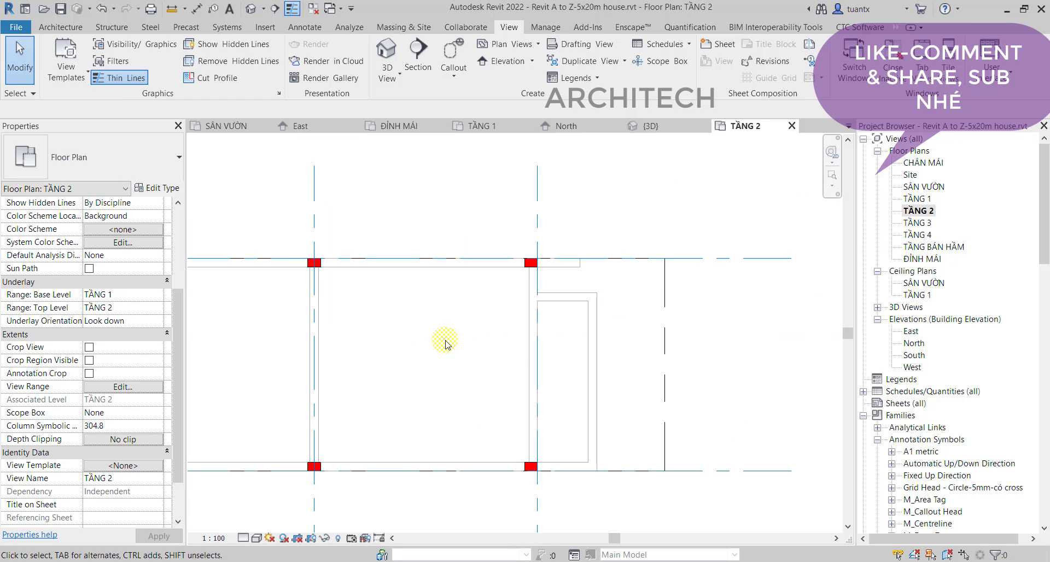